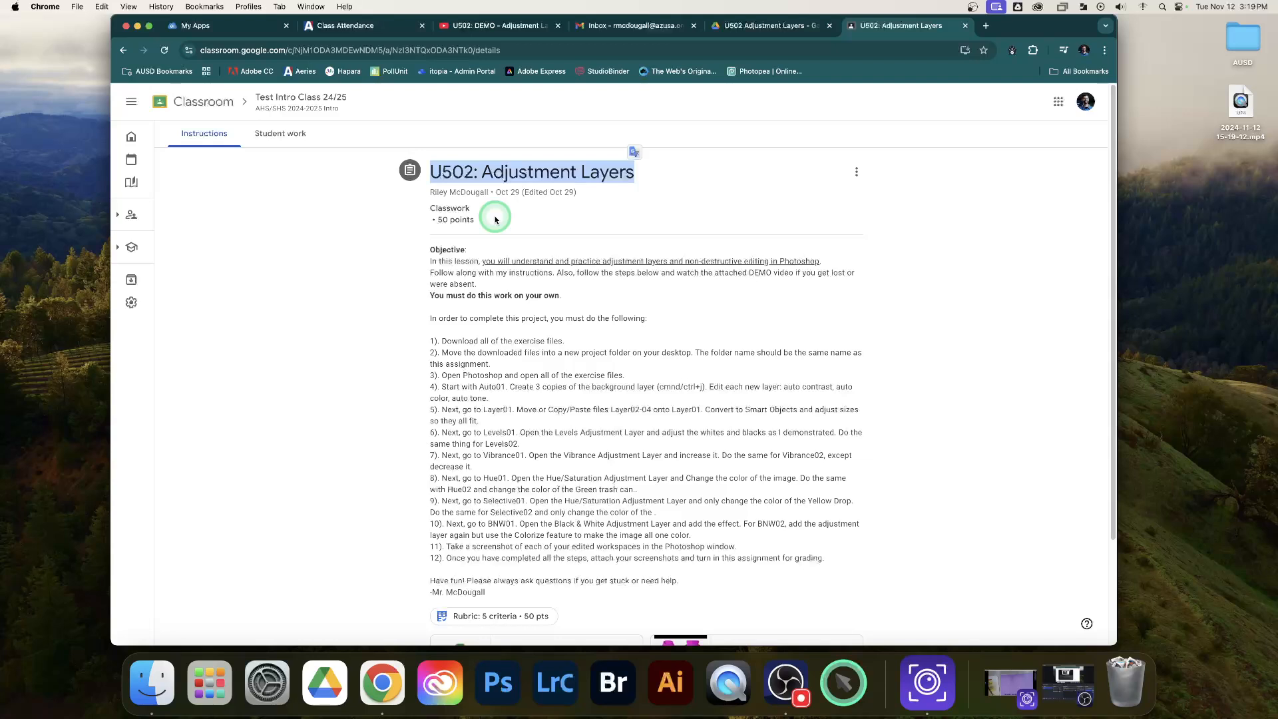
Step: Download the attached archive U502 EXERCISE FILES - Adjustment Layers.zip from the assignment and return to the assignment instructions
{"action": "left_click", "coordinate": [581, 172]}
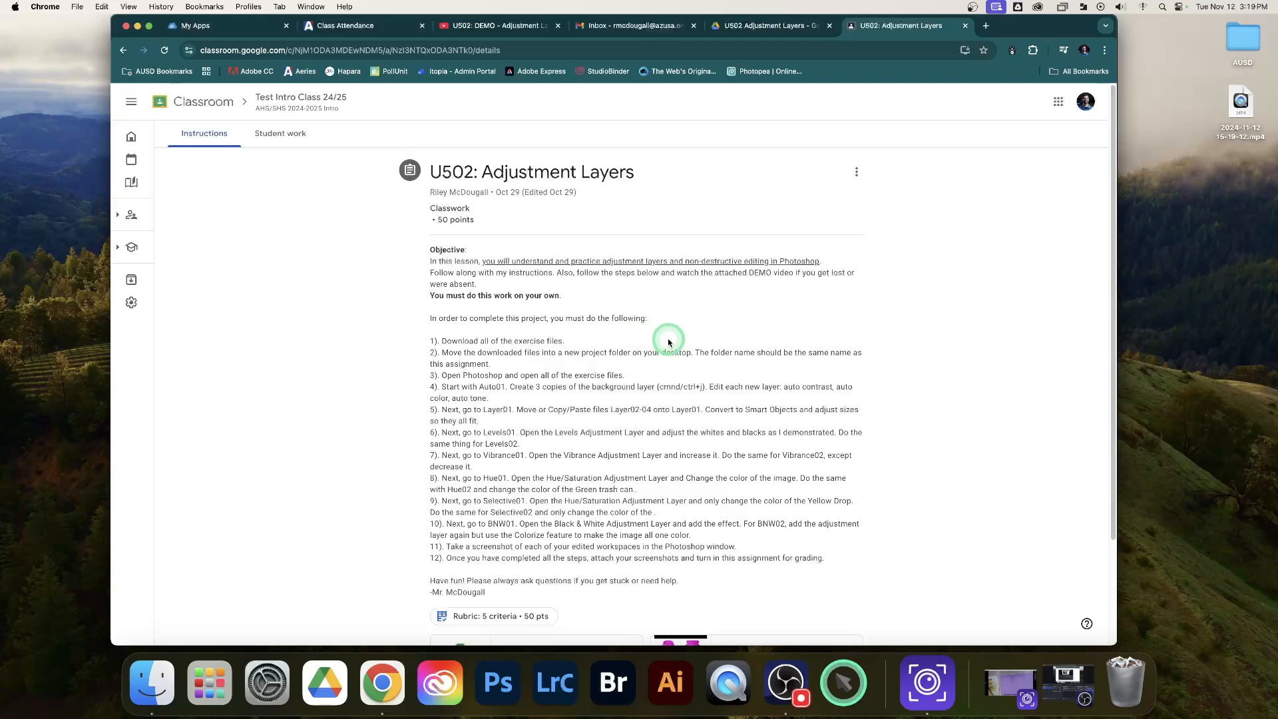
{"action": "scroll", "coordinate": [670, 341], "scroll_direction": "down", "scroll_amount": 5}
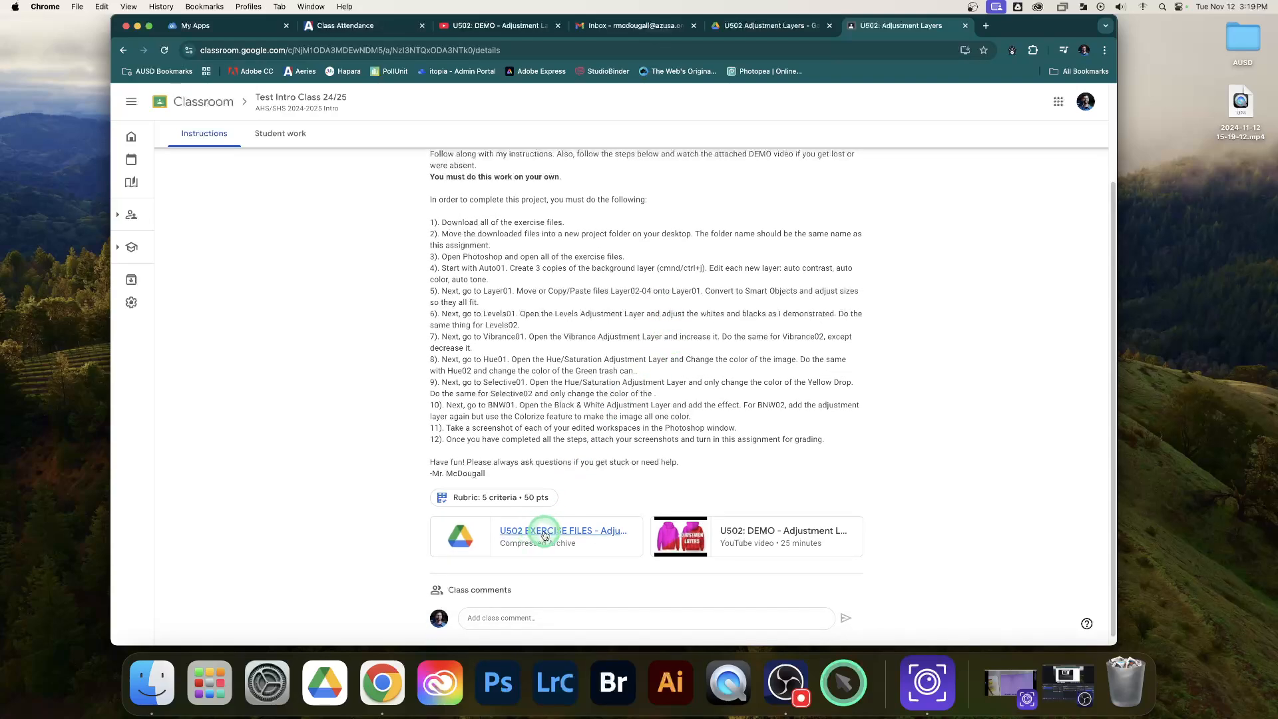
{"action": "scroll", "coordinate": [807, 433], "scroll_direction": "up", "scroll_amount": 4}
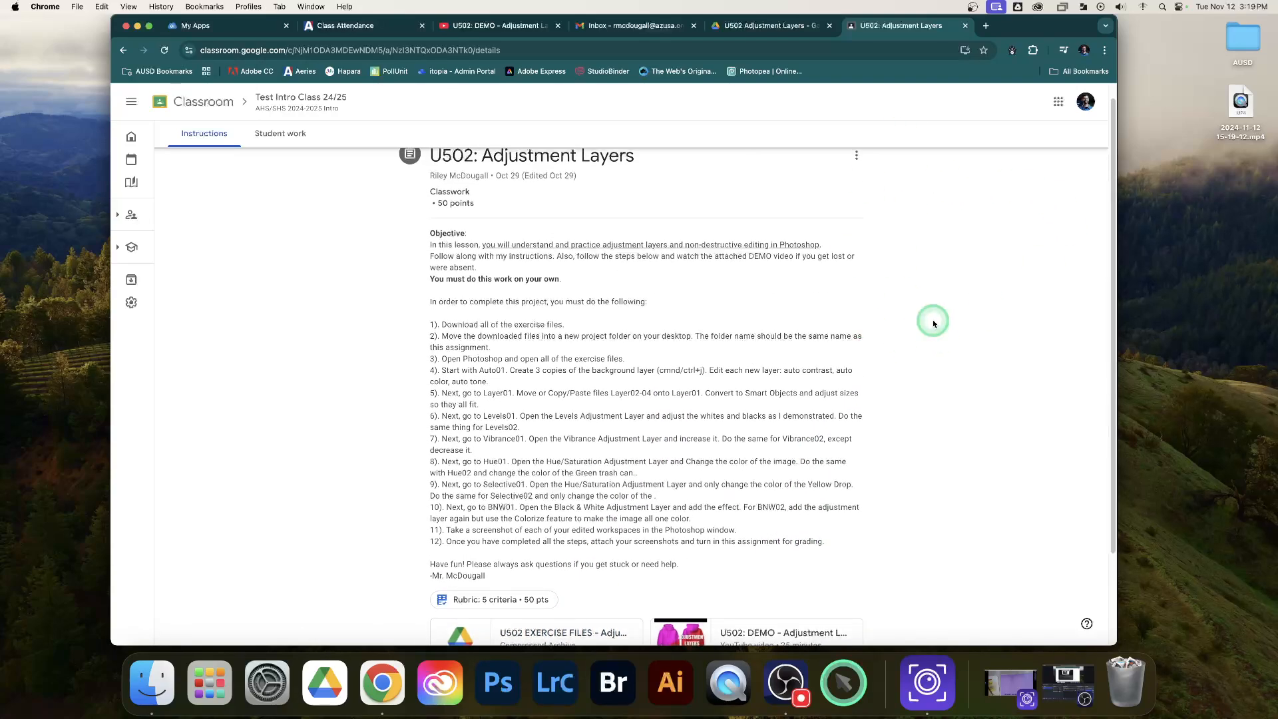
{"action": "scroll", "coordinate": [687, 374], "scroll_direction": "down", "scroll_amount": 3}
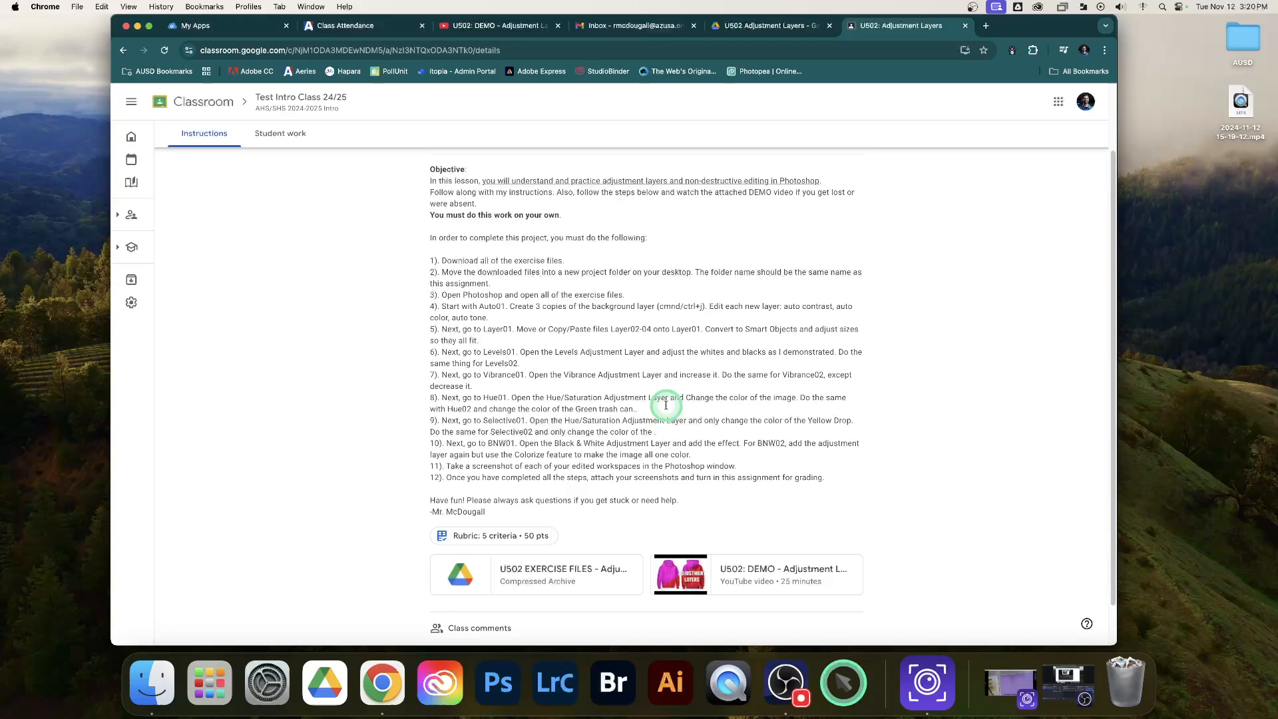
{"action": "left_click", "coordinate": [569, 563]}
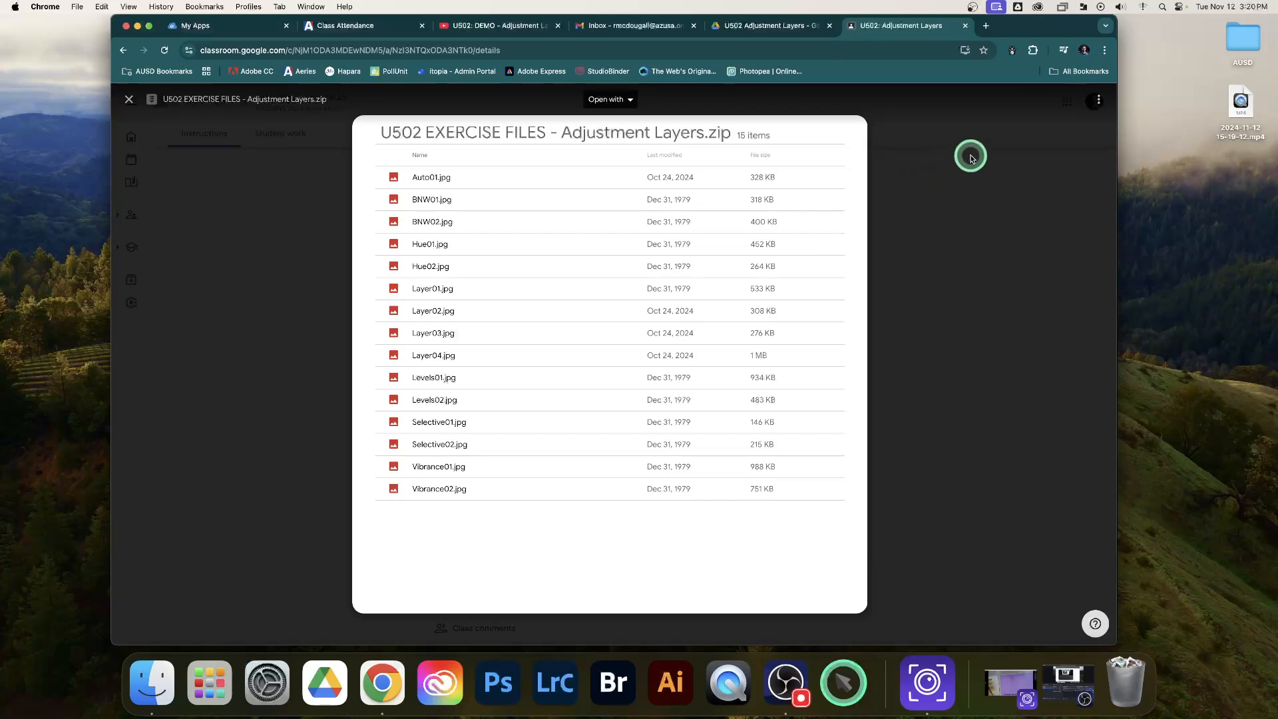
{"action": "left_click", "coordinate": [1098, 102]}
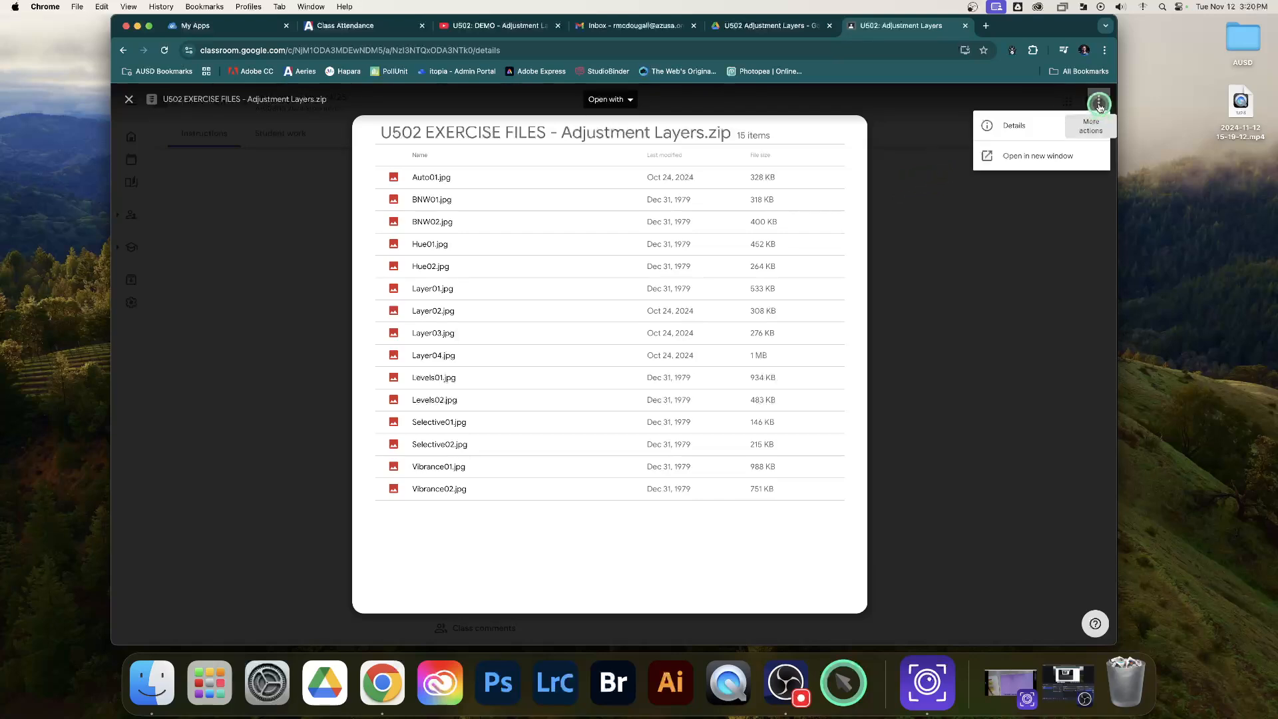
{"action": "left_click", "coordinate": [1065, 157]}
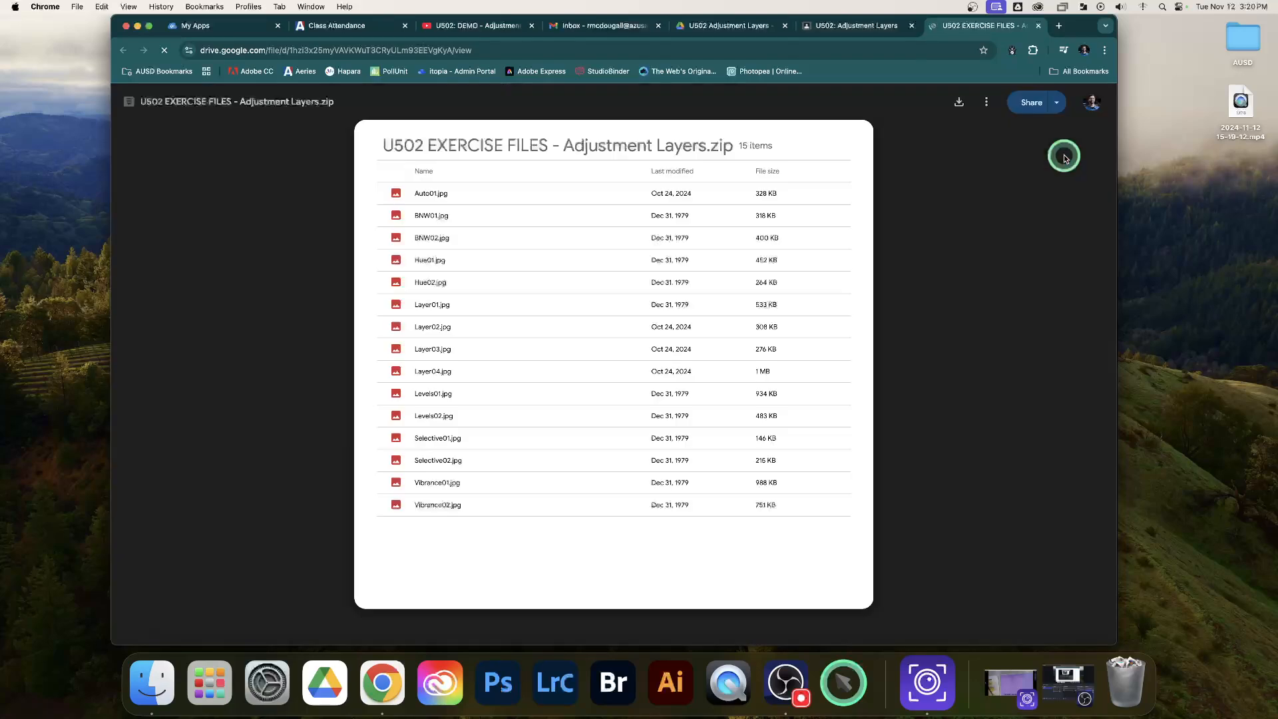
{"action": "left_click", "coordinate": [949, 103]}
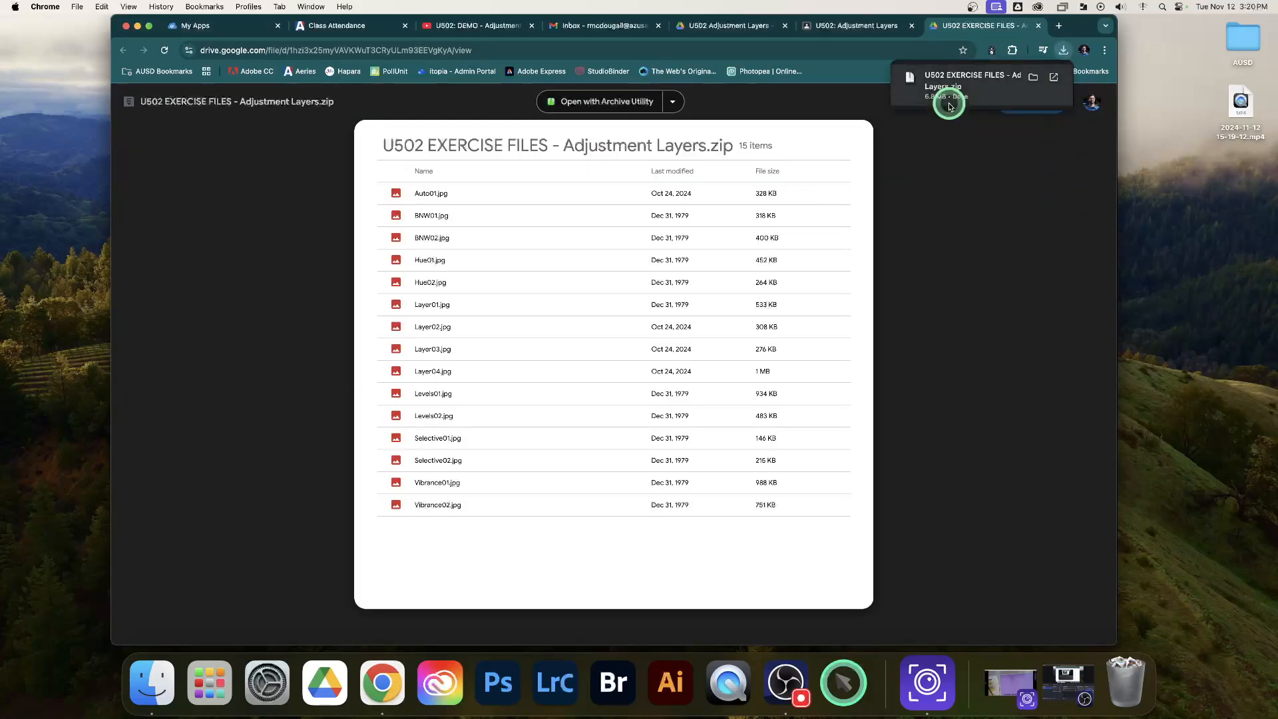
{"action": "left_click", "coordinate": [1039, 28]}
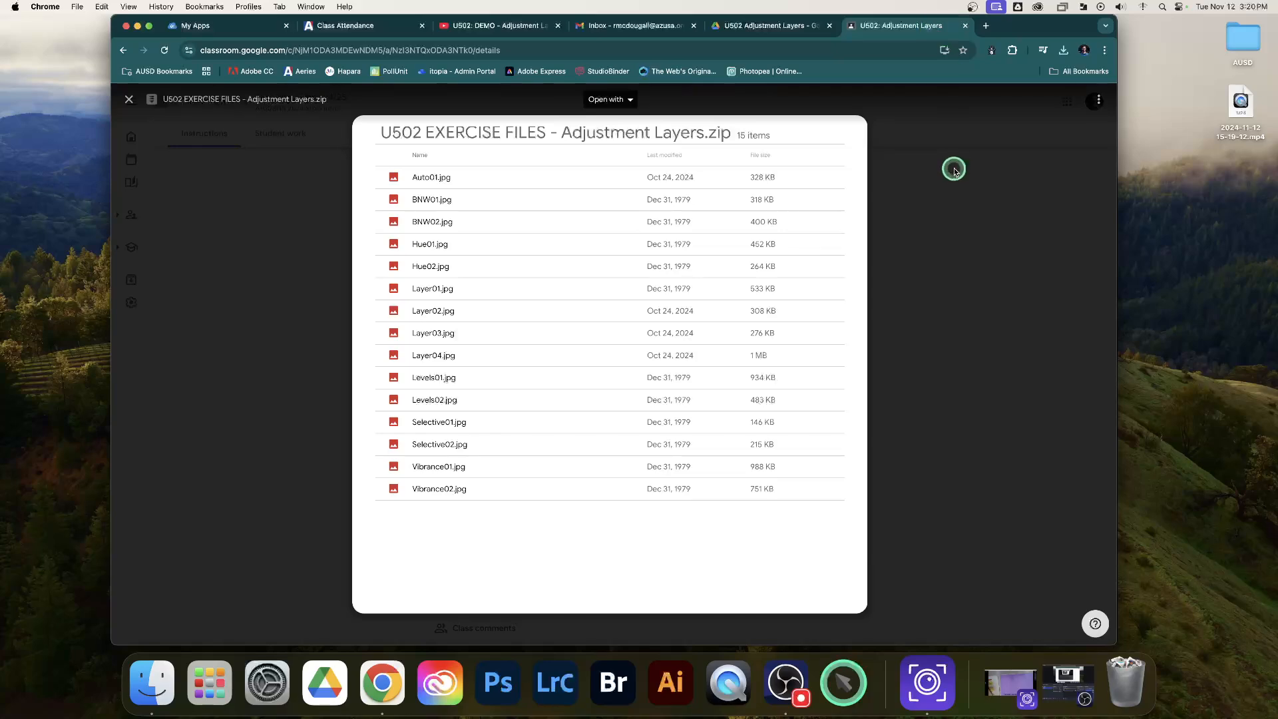
{"action": "scroll", "coordinate": [941, 227], "scroll_direction": "up", "scroll_amount": 3}
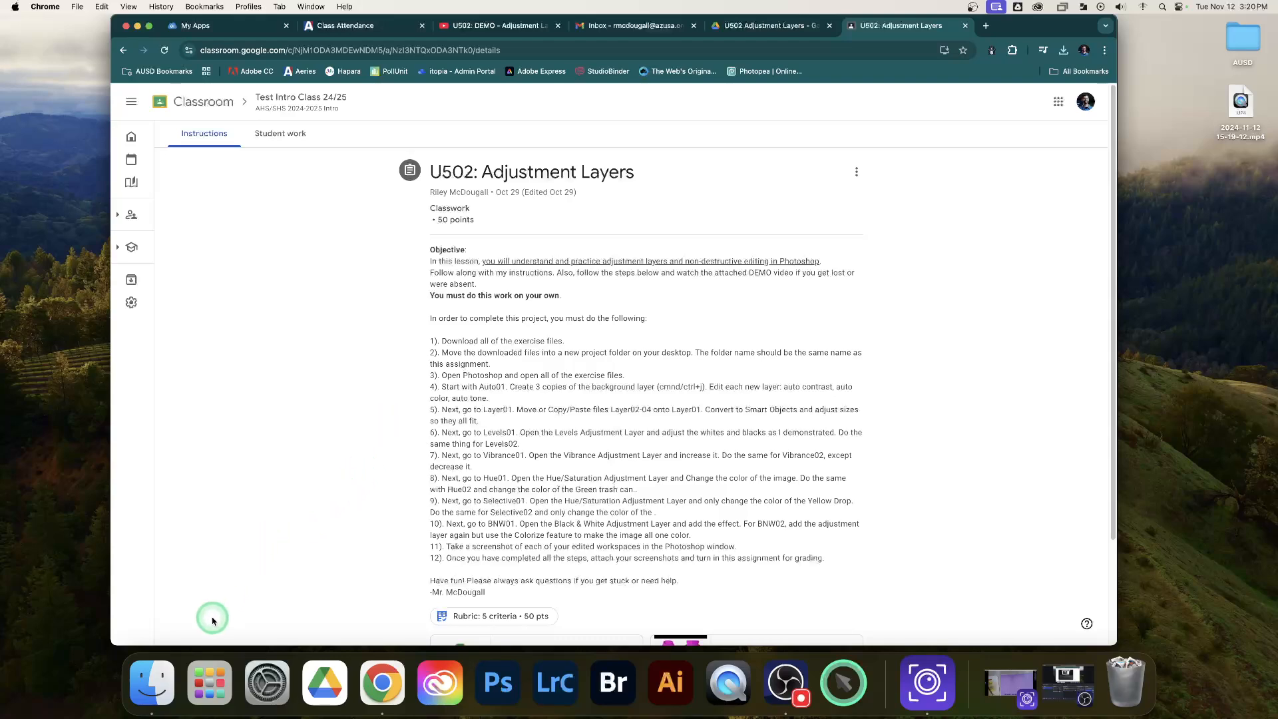
Step: Switch to Finder with a file window open
{"action": "left_click", "coordinate": [161, 671]}
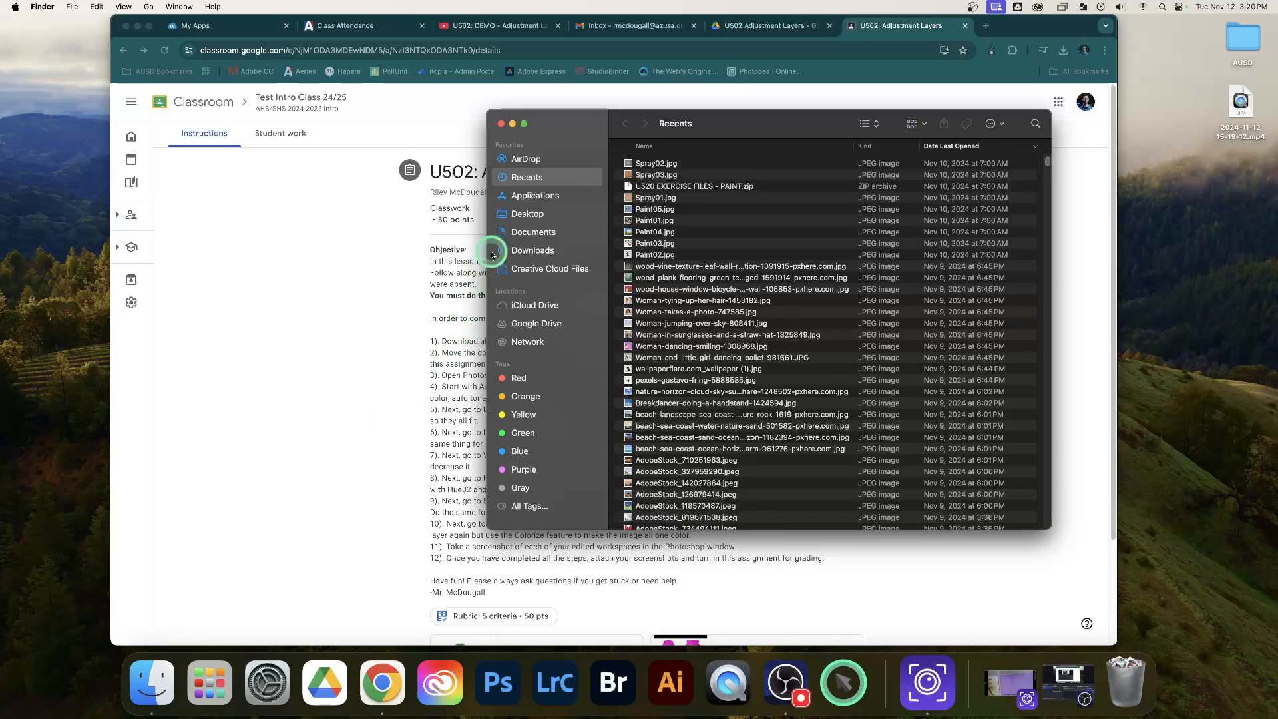
Step: Collapse the Favorites, Locations and Tags groups in Finder and expand them again
{"action": "left_click", "coordinate": [586, 145]}
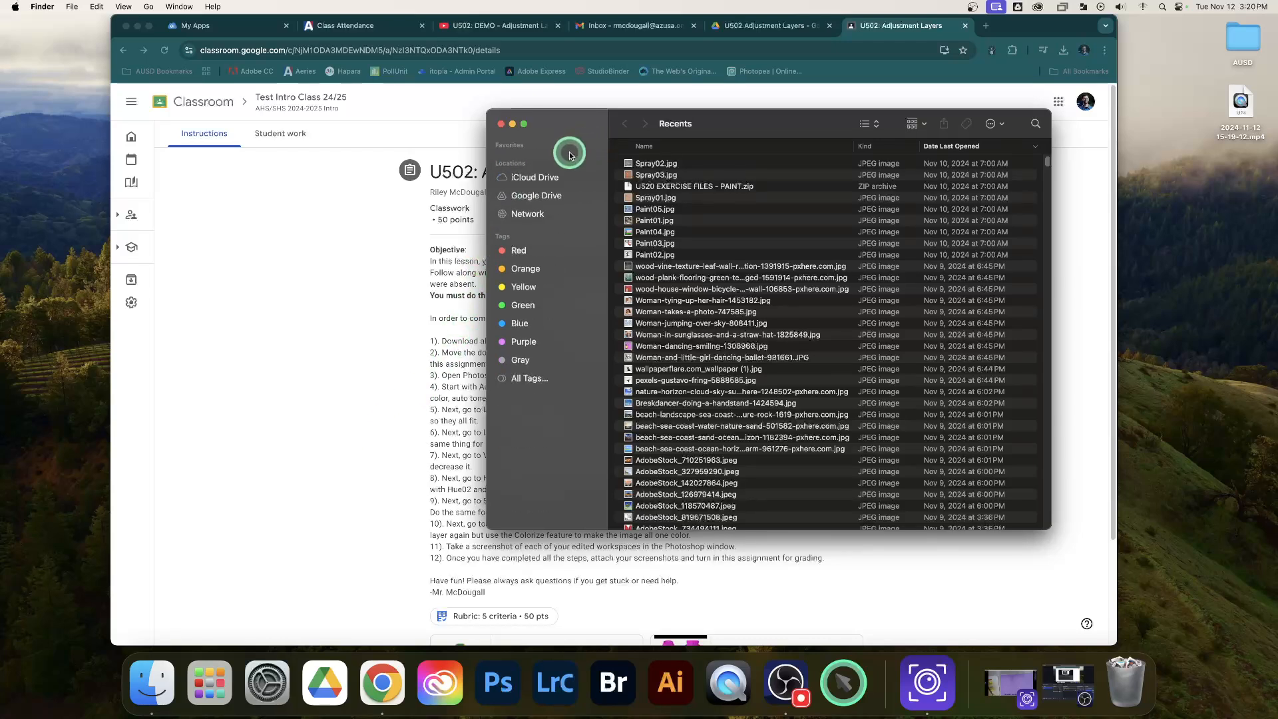
{"action": "left_click", "coordinate": [591, 163]}
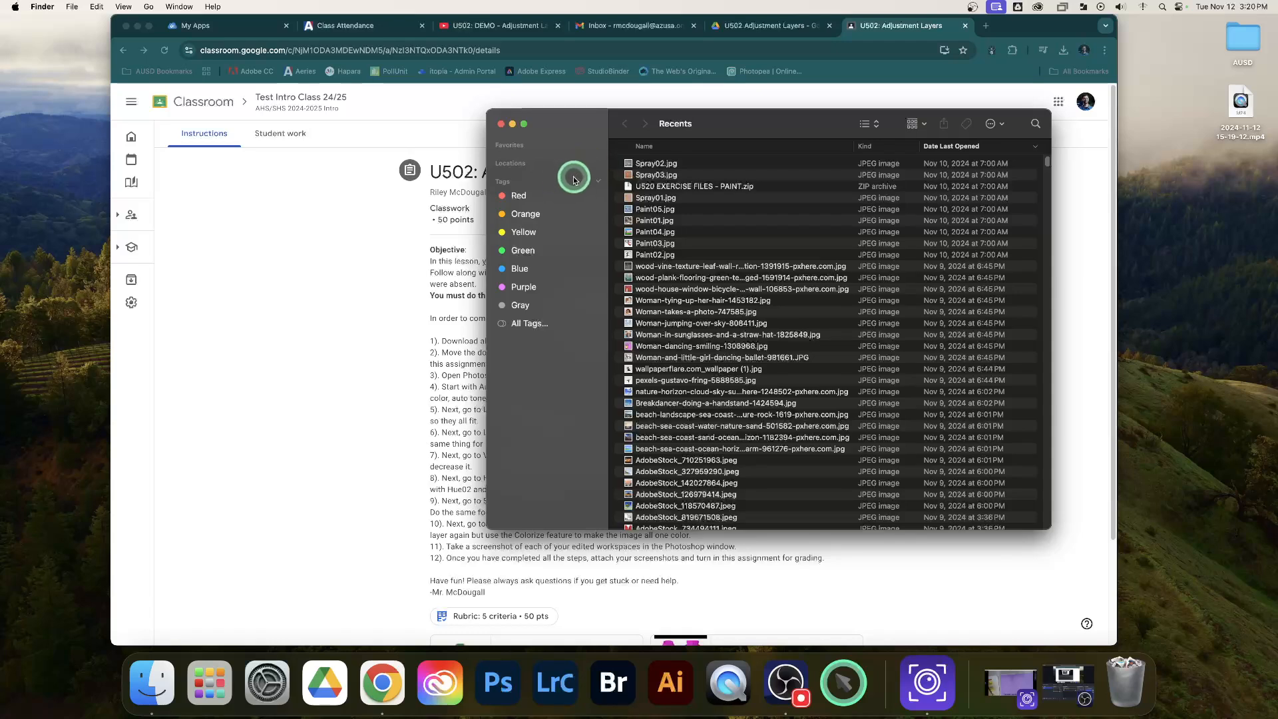
{"action": "left_click", "coordinate": [595, 182]}
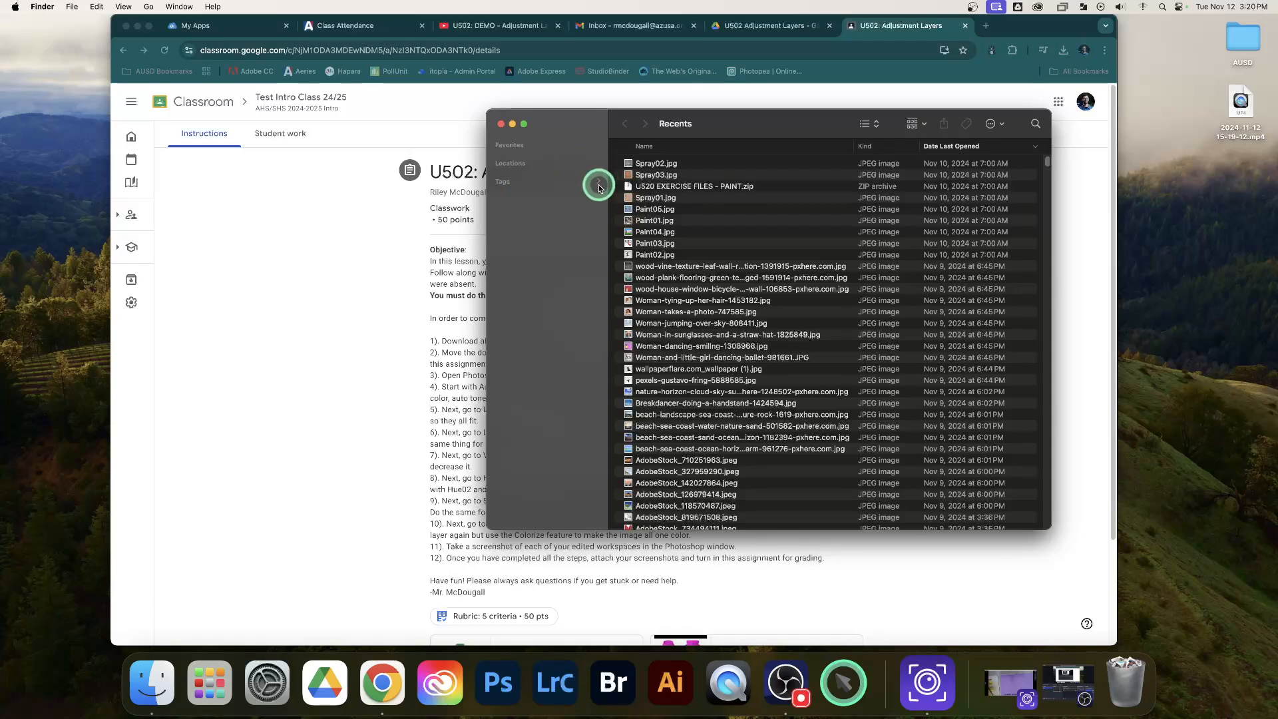
{"action": "left_click", "coordinate": [598, 184]}
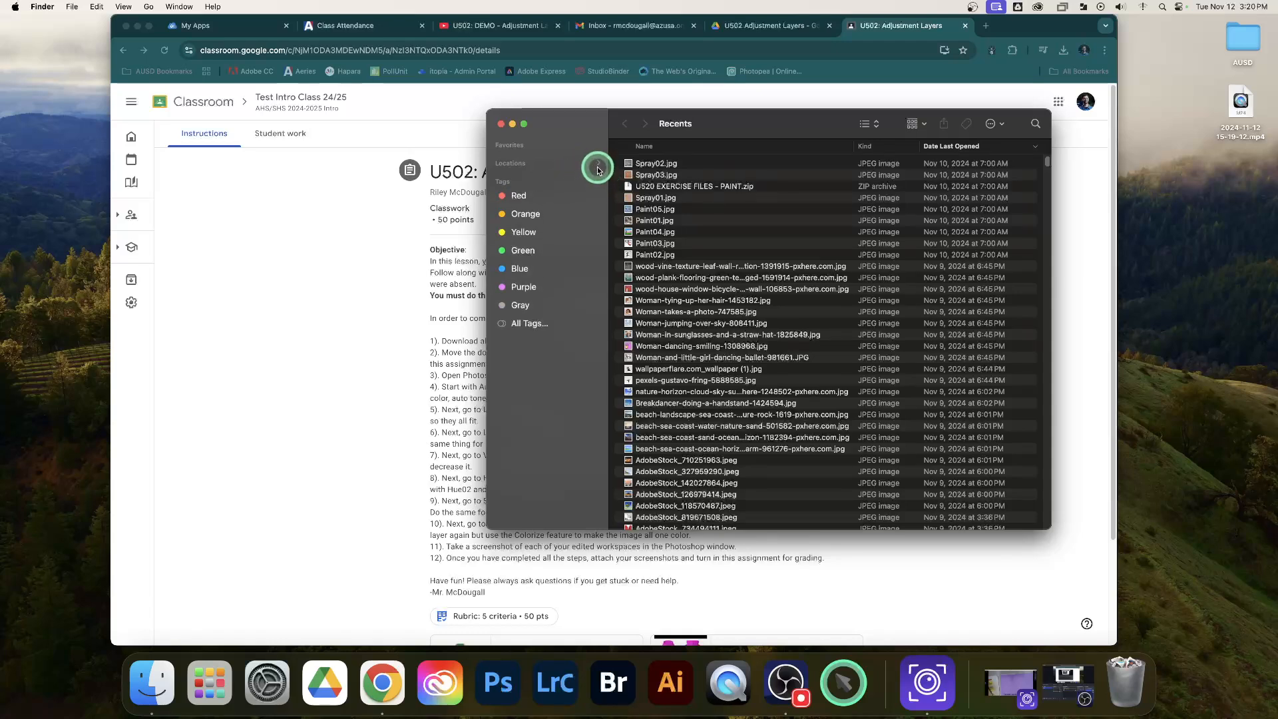
{"action": "left_click", "coordinate": [596, 164]}
{"action": "left_click", "coordinate": [598, 146]}
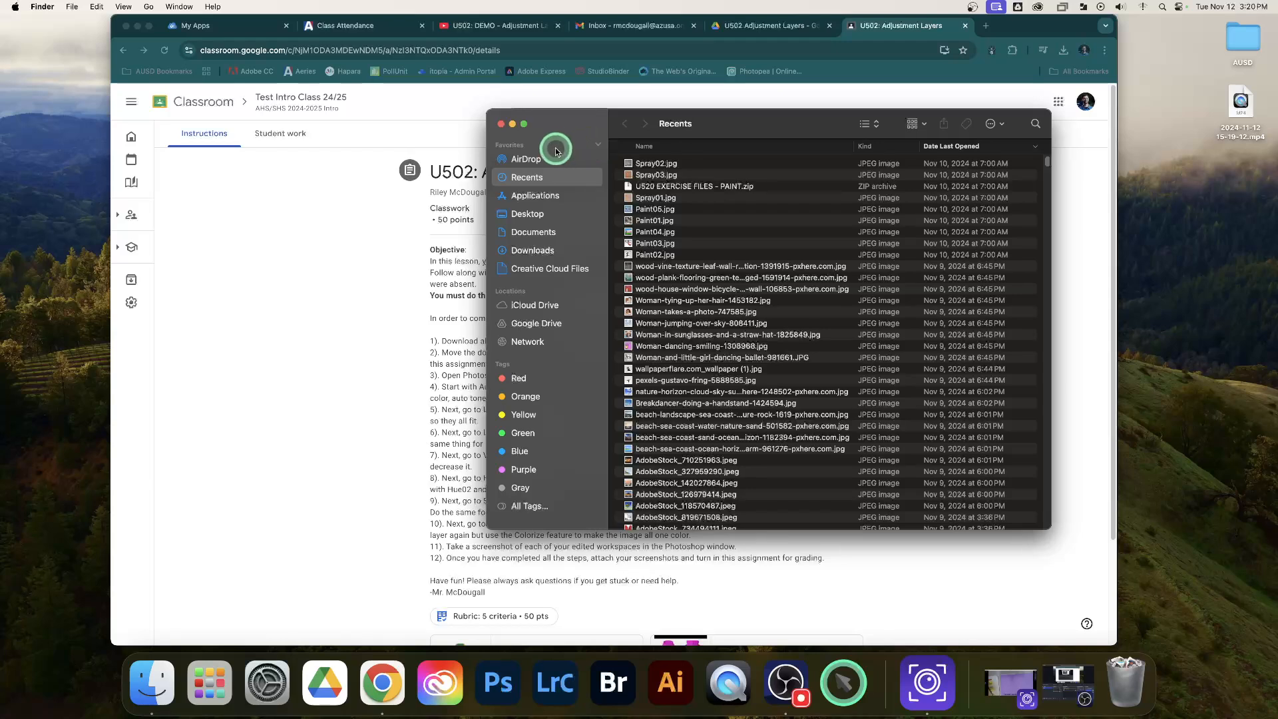
Step: Extract the U502 exercise files ZIP archive in the Downloads folder
{"action": "left_click", "coordinate": [543, 251]}
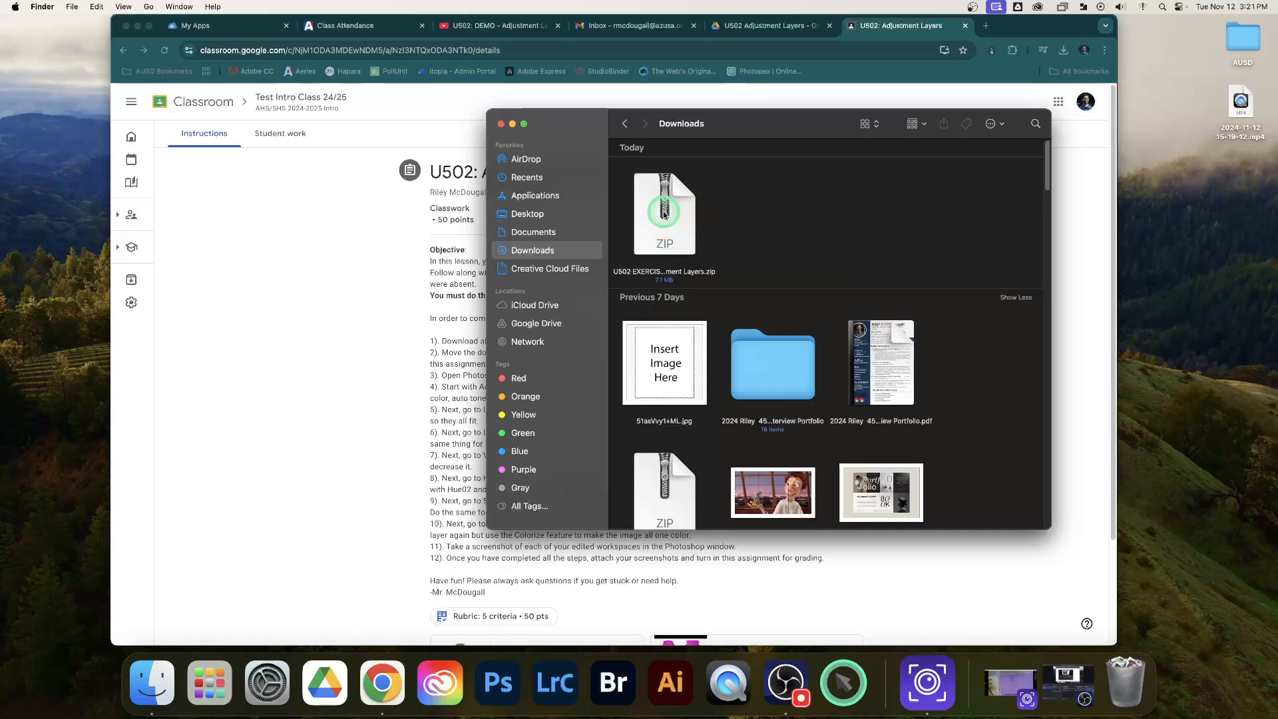
{"action": "left_click", "coordinate": [664, 213]}
{"action": "scroll", "coordinate": [663, 213], "scroll_direction": "down", "scroll_amount": 15}
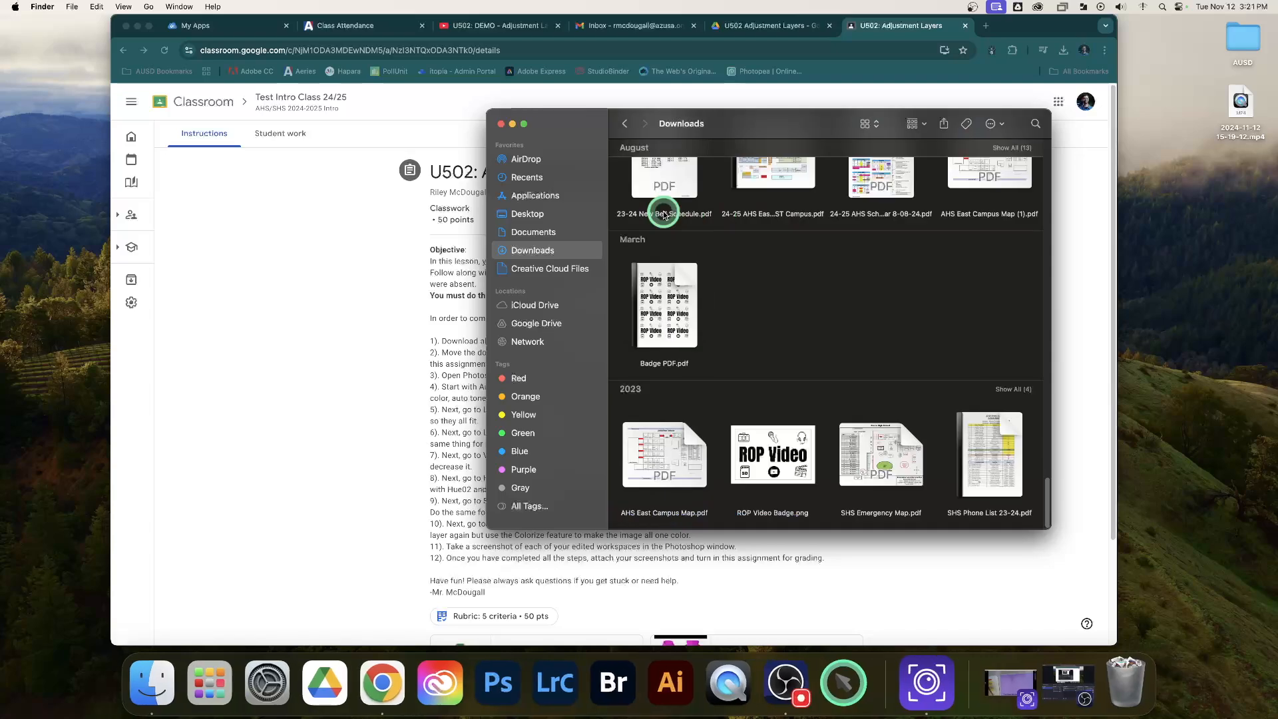
{"action": "scroll", "coordinate": [663, 213], "scroll_direction": "up", "scroll_amount": 10}
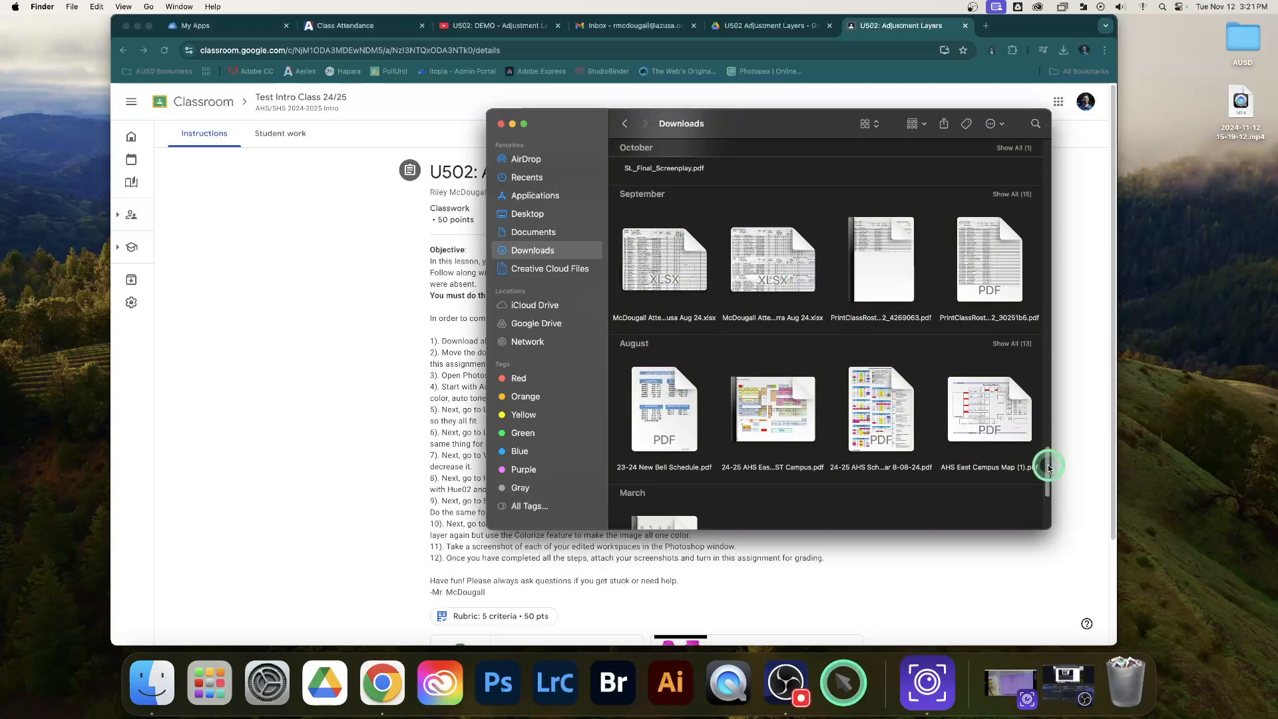
{"action": "left_click_drag", "start_coordinate": [1048, 468], "coordinate": [1047, 162]}
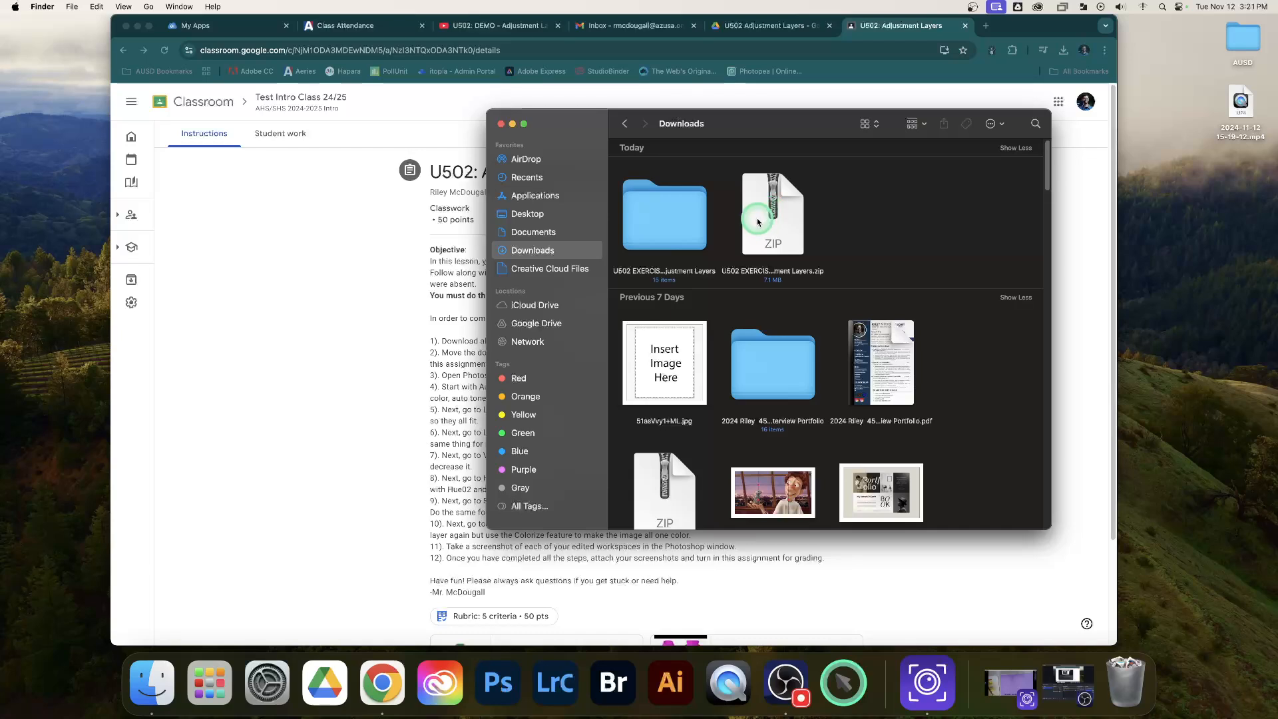
Step: Move the U502 exercise files ZIP archive to the Trash, keeping the extracted folder
{"action": "left_click", "coordinate": [683, 221]}
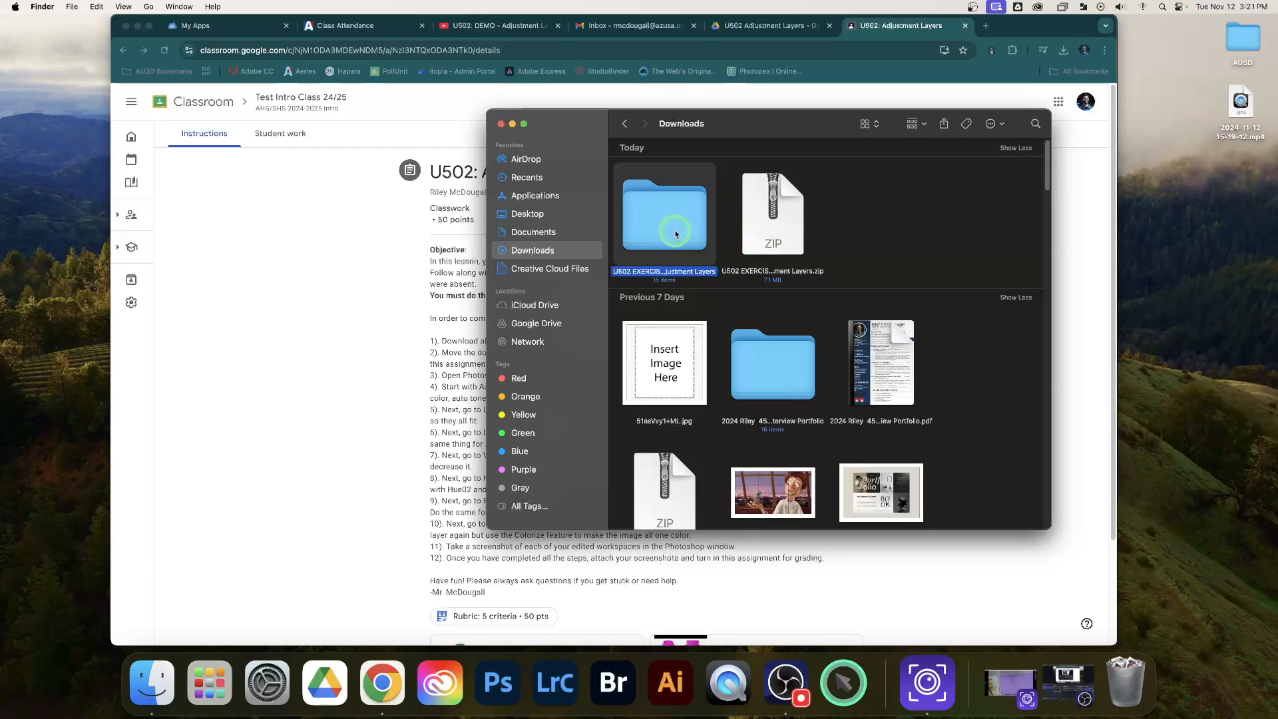
{"action": "left_click", "coordinate": [772, 221]}
{"action": "right_click", "coordinate": [772, 221]}
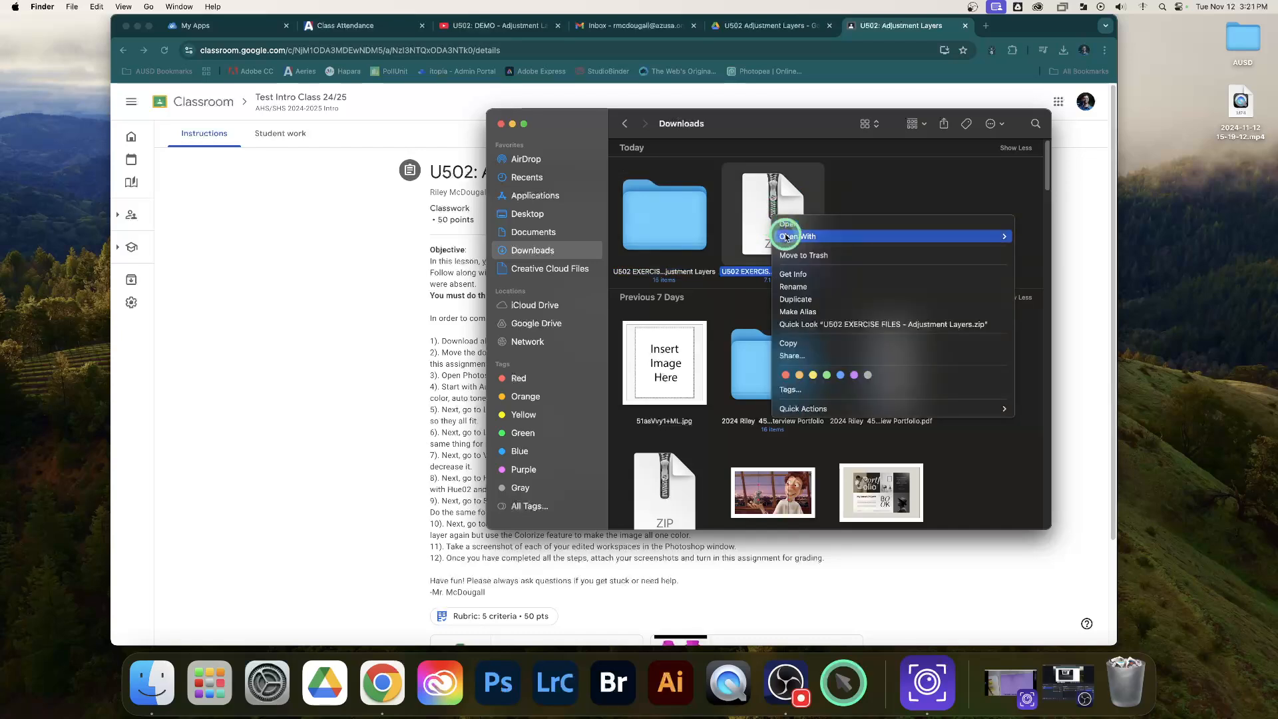
{"action": "left_click", "coordinate": [792, 256]}
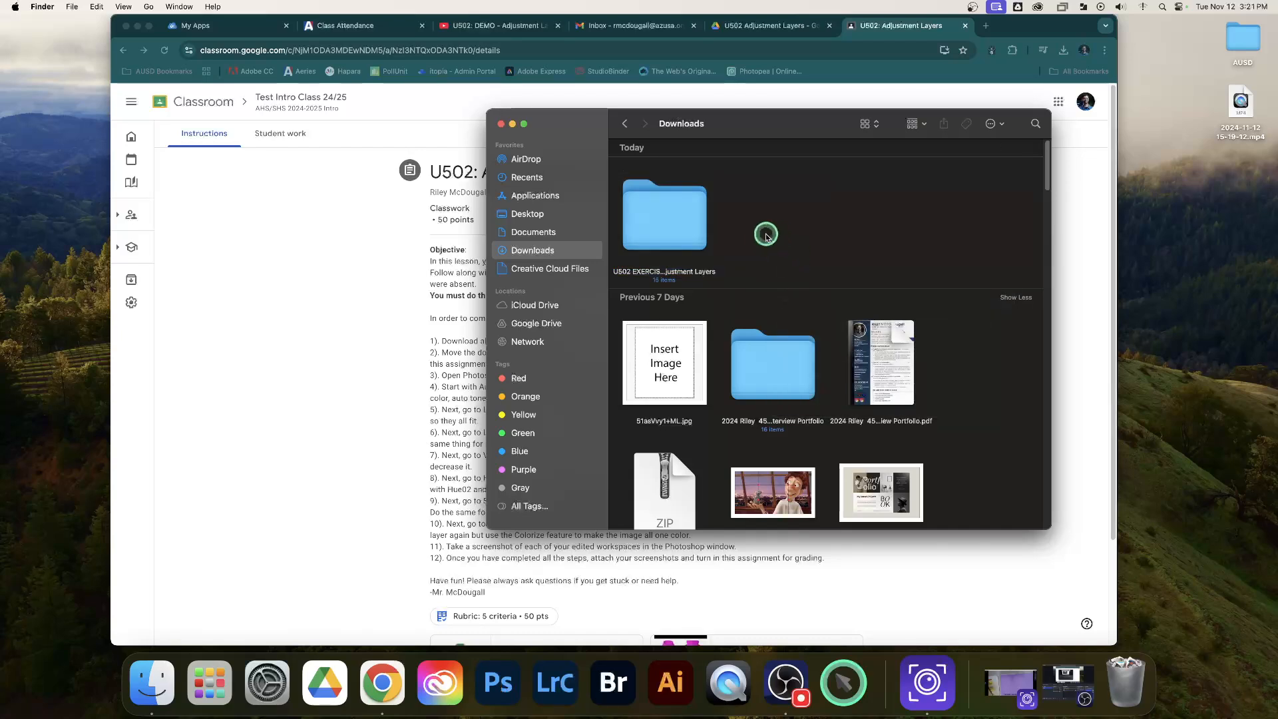
Step: Look through the images in the extracted U502 EXERCISE FILES - Adjustment Layers folder and return to Downloads
{"action": "double_click", "coordinate": [660, 216]}
{"action": "scroll", "coordinate": [660, 217], "scroll_direction": "down", "scroll_amount": 10}
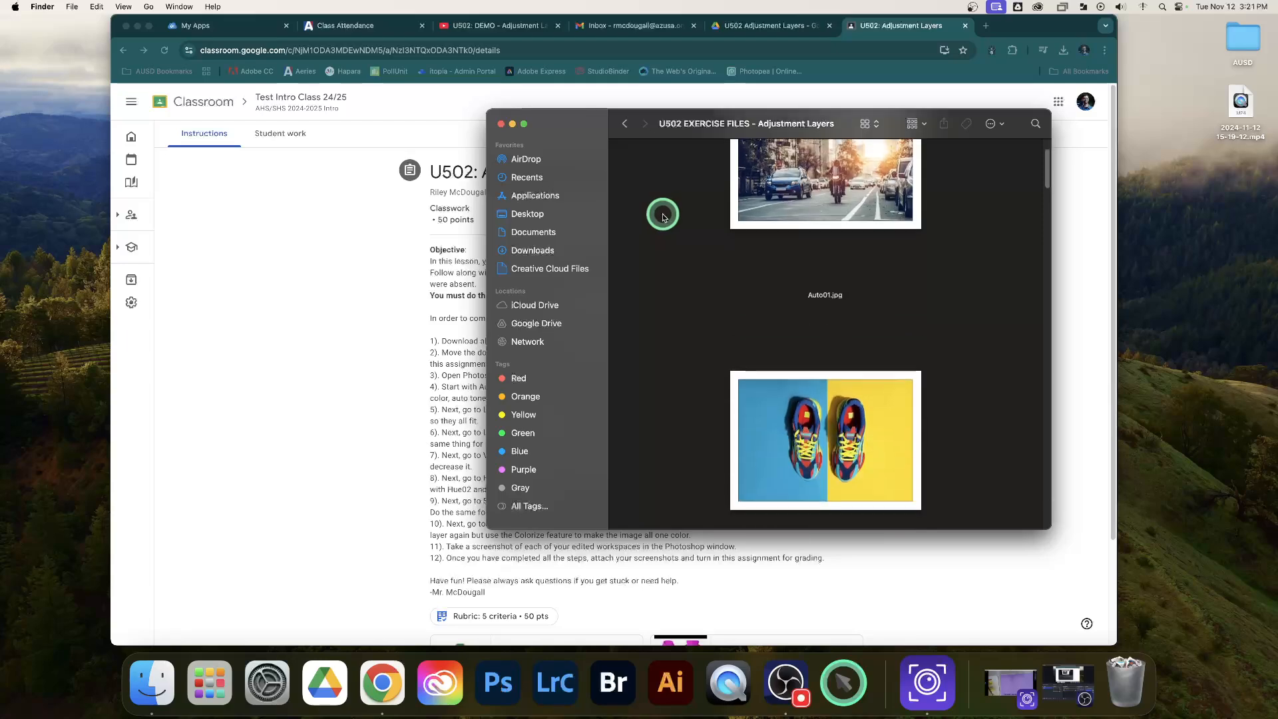
{"action": "left_click", "coordinate": [624, 125]}
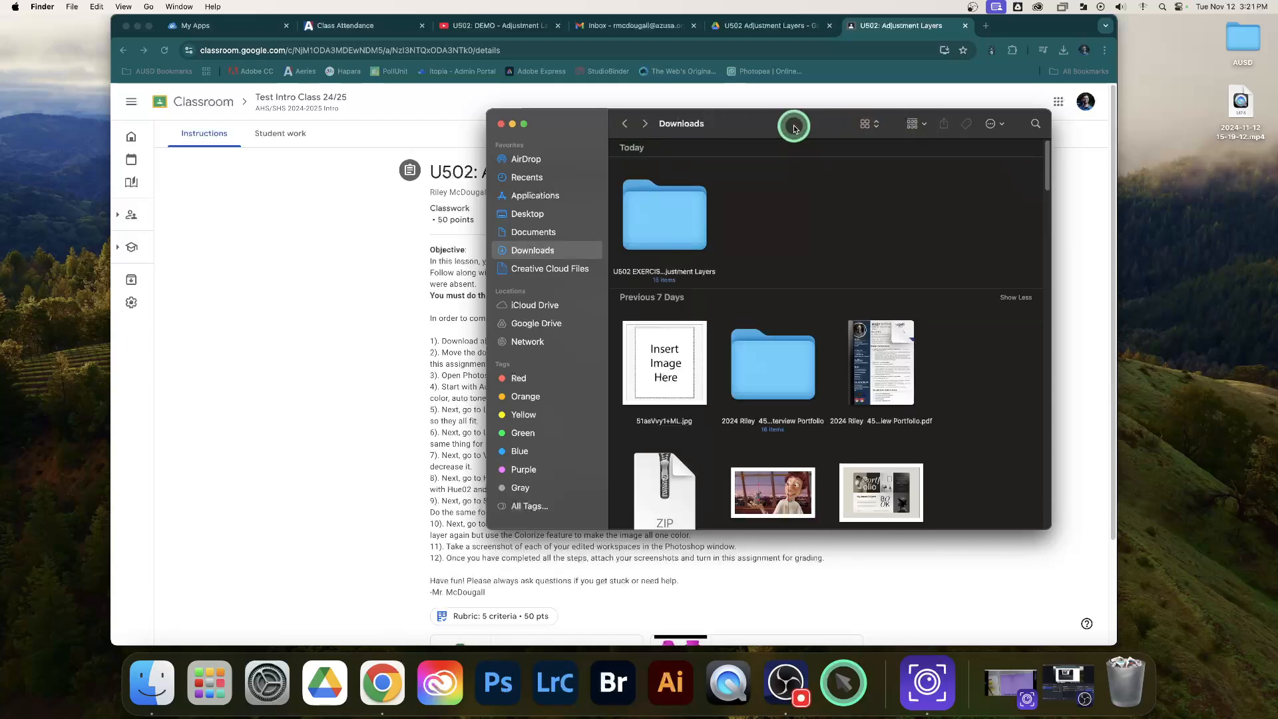
Step: Open a second Finder window and arrange it beside the Downloads window
{"action": "left_click_drag", "start_coordinate": [794, 128], "coordinate": [350, 124]}
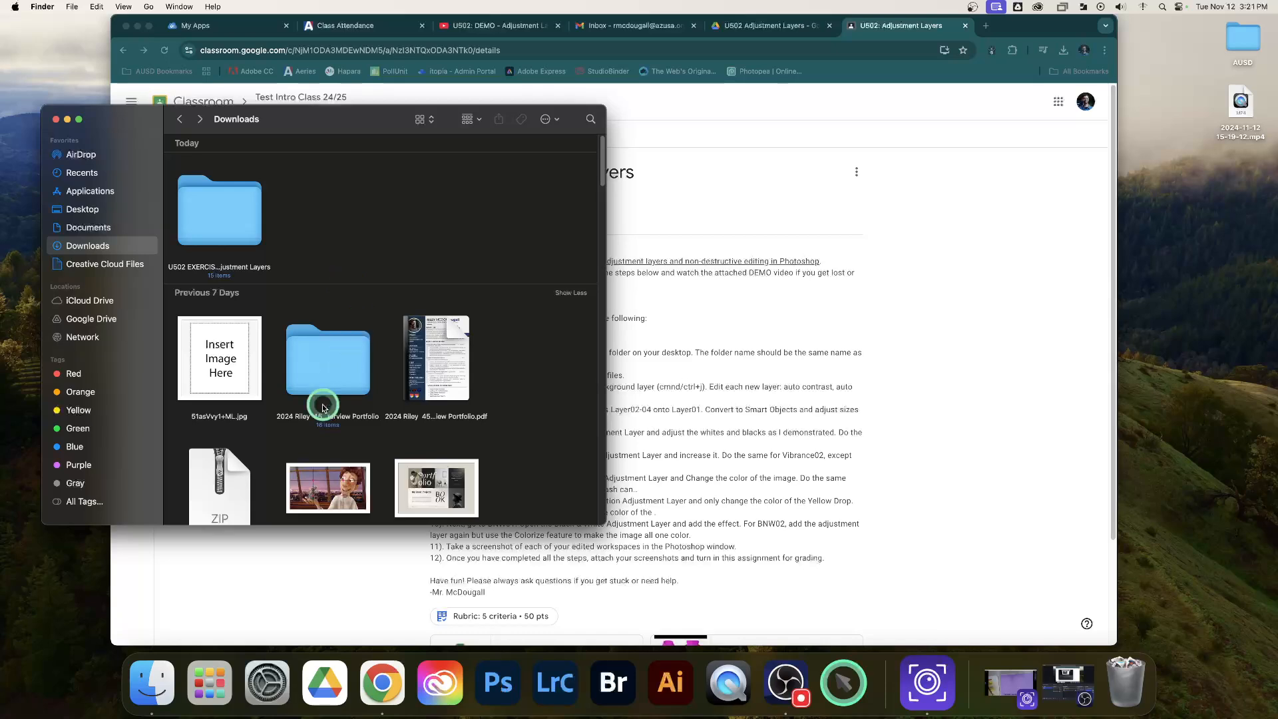
{"action": "right_click", "coordinate": [167, 675]}
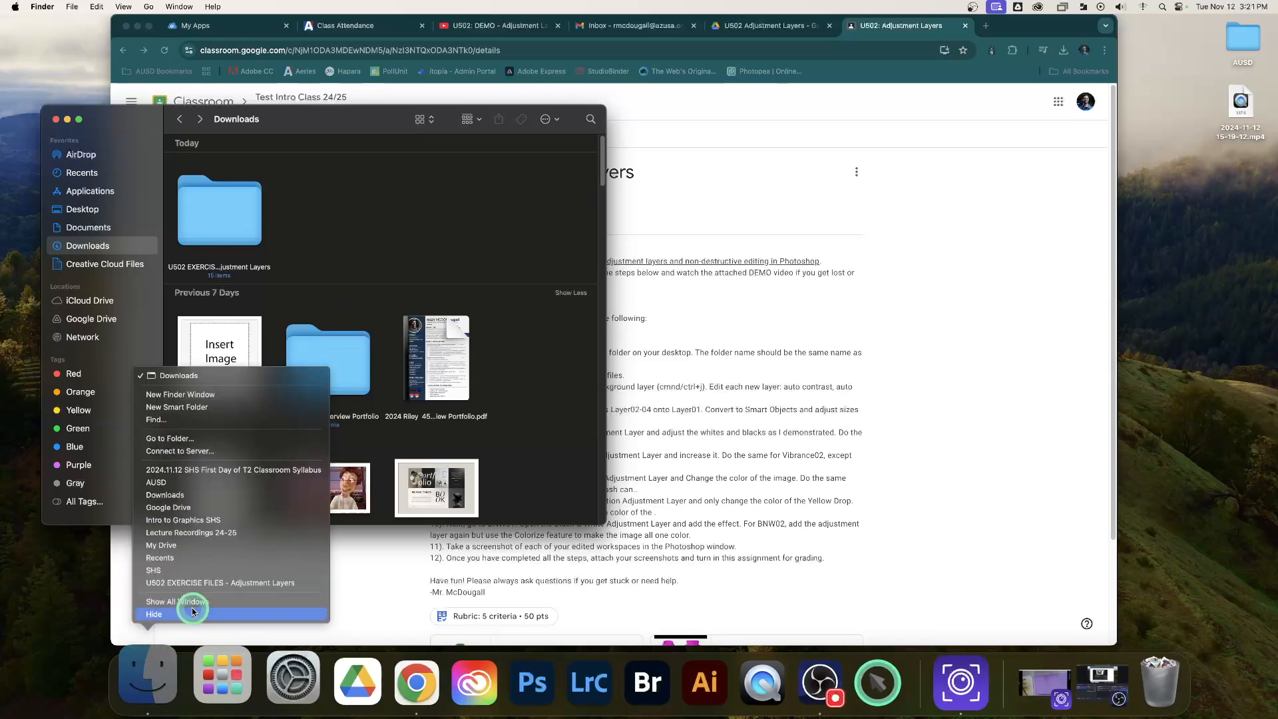
{"action": "left_click", "coordinate": [258, 399]}
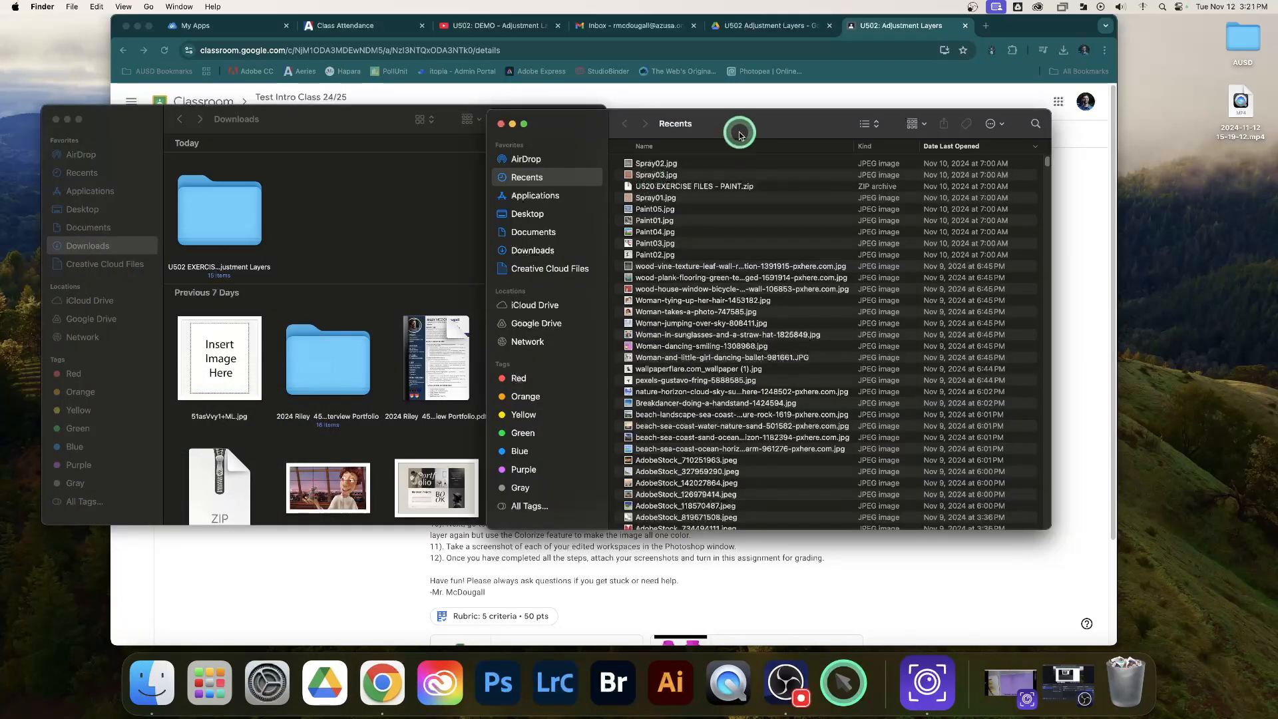
{"action": "left_click_drag", "start_coordinate": [739, 135], "coordinate": [824, 133]}
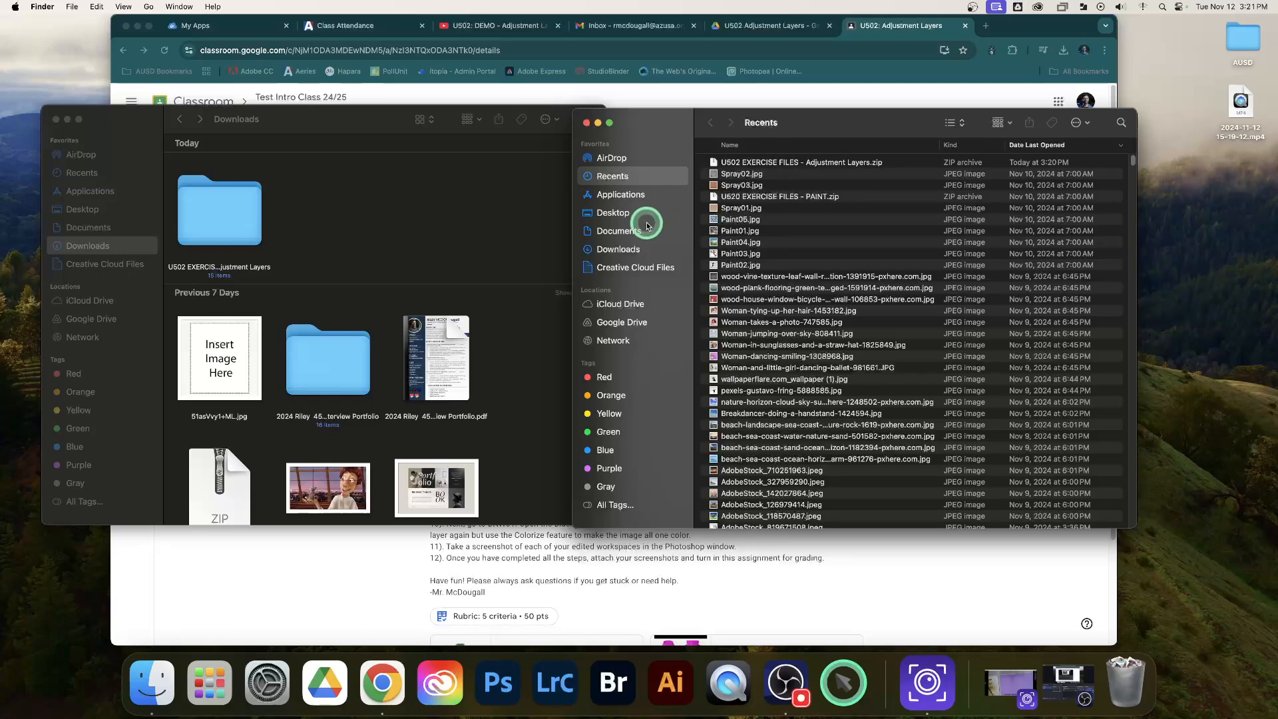
Step: Open the Intro to Graphics SHS folder in Google Drive's My Drive in the second Finder window
{"action": "left_click", "coordinate": [623, 323]}
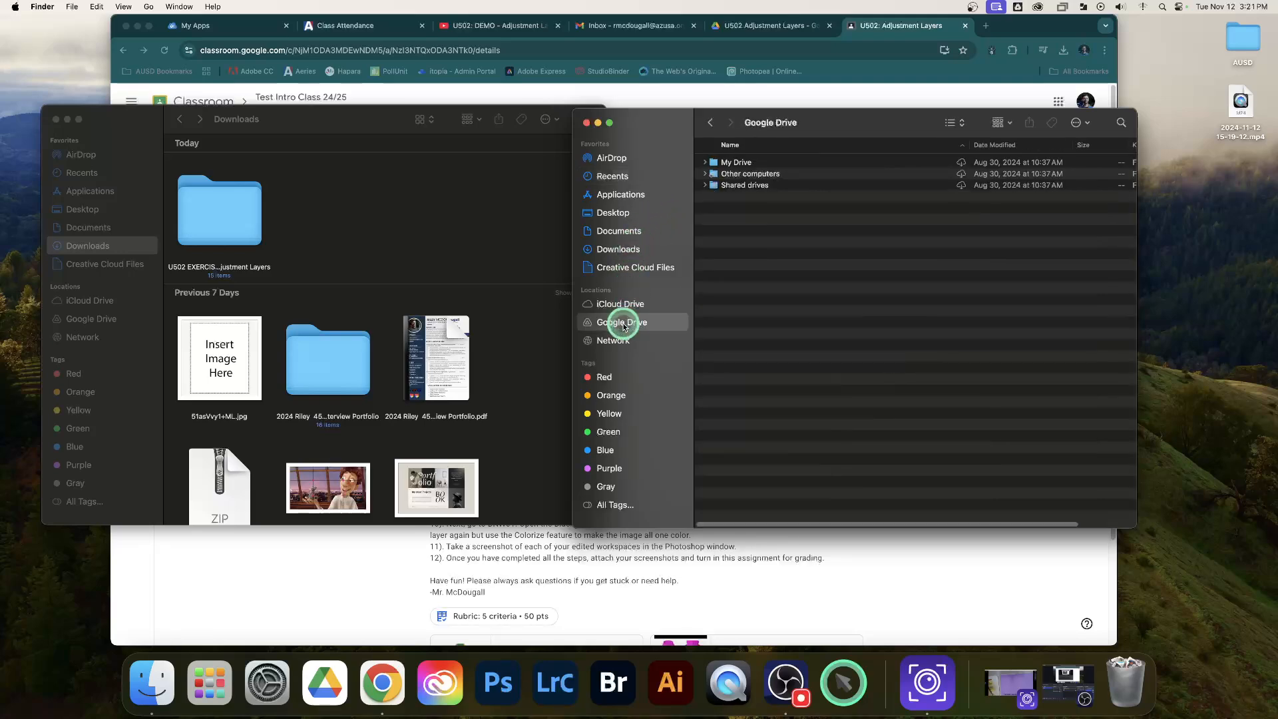
{"action": "double_click", "coordinate": [737, 163]}
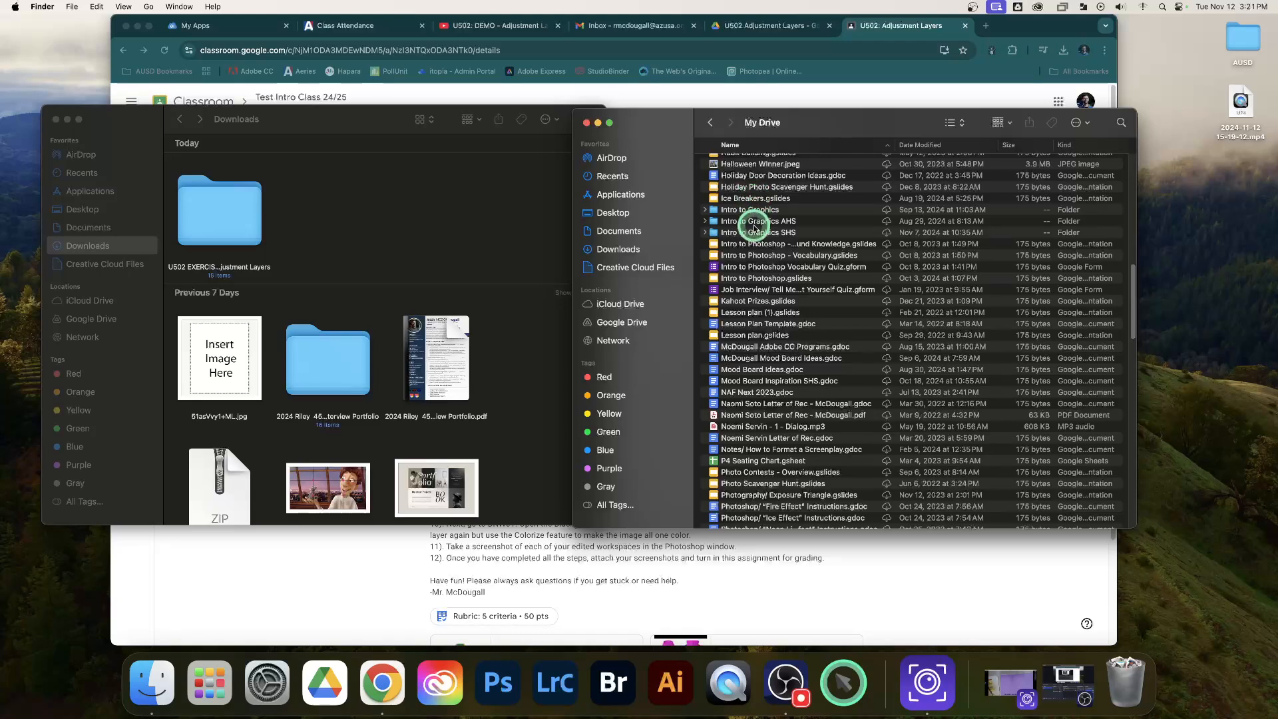
{"action": "double_click", "coordinate": [749, 233]}
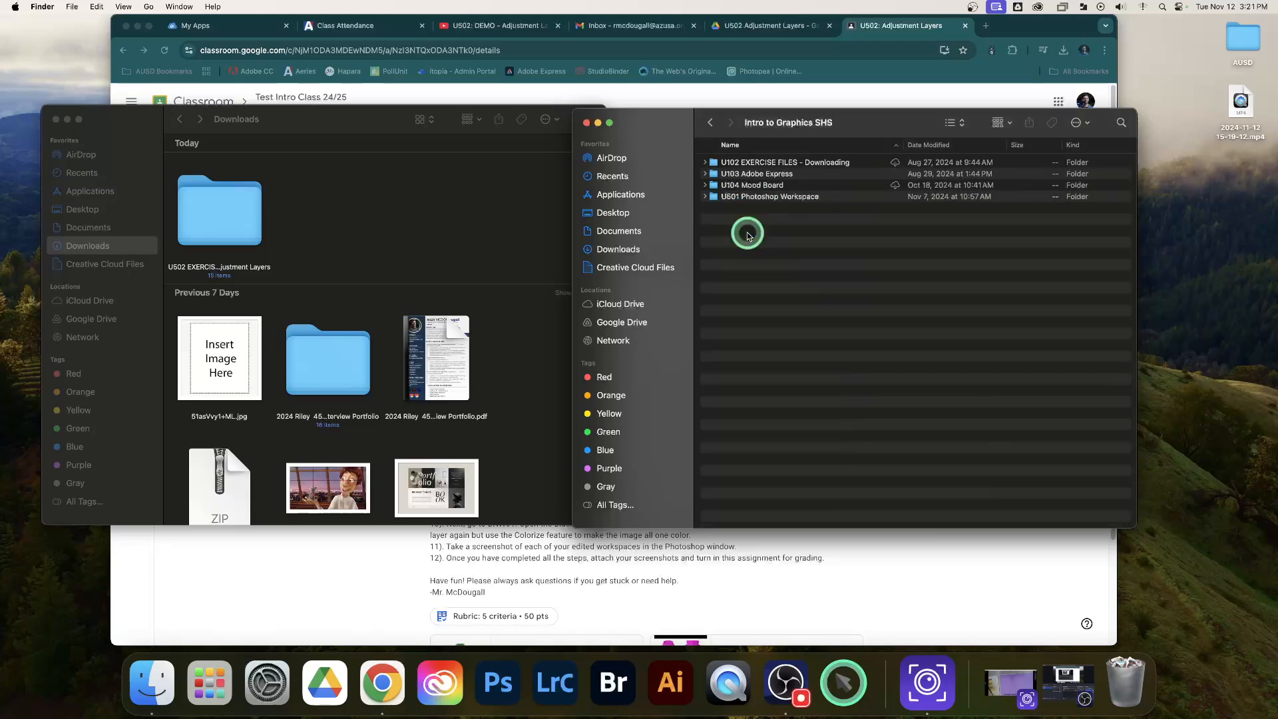
Step: Create a new folder named U502 Adjustment Layers inside the Intro to Graphics SHS folder
{"action": "left_click", "coordinate": [742, 198]}
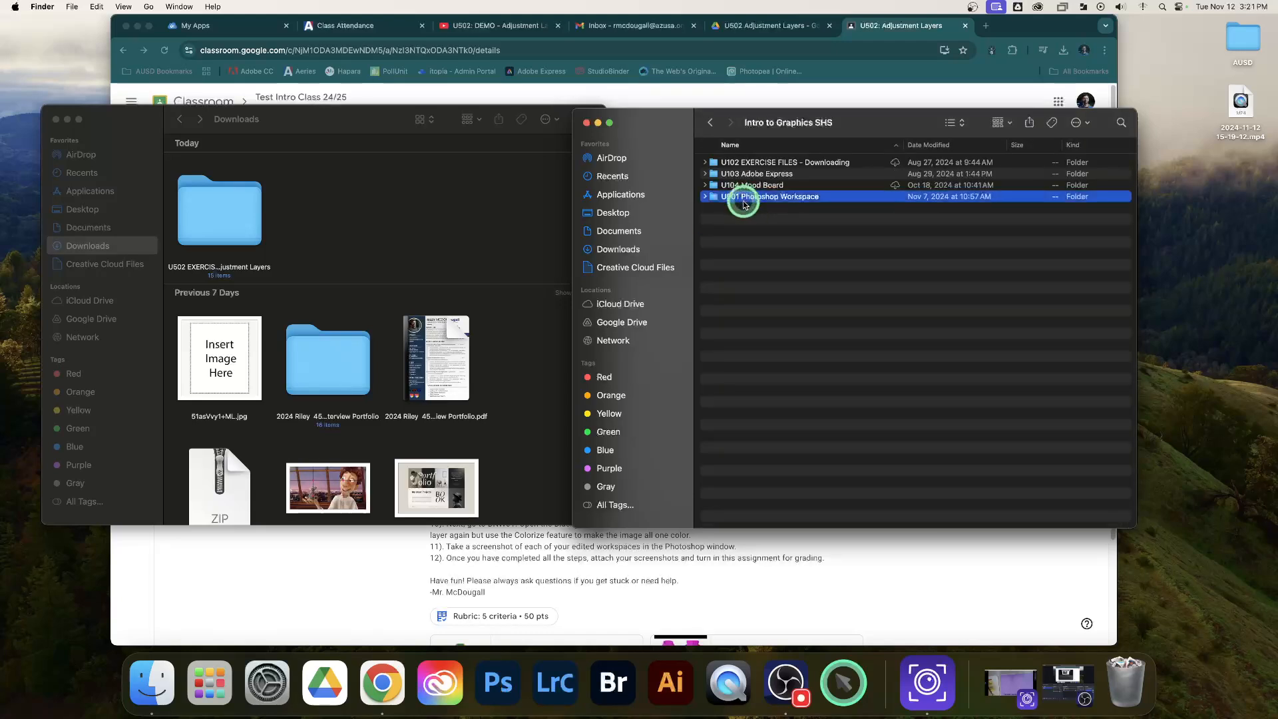
{"action": "left_click", "coordinate": [753, 222]}
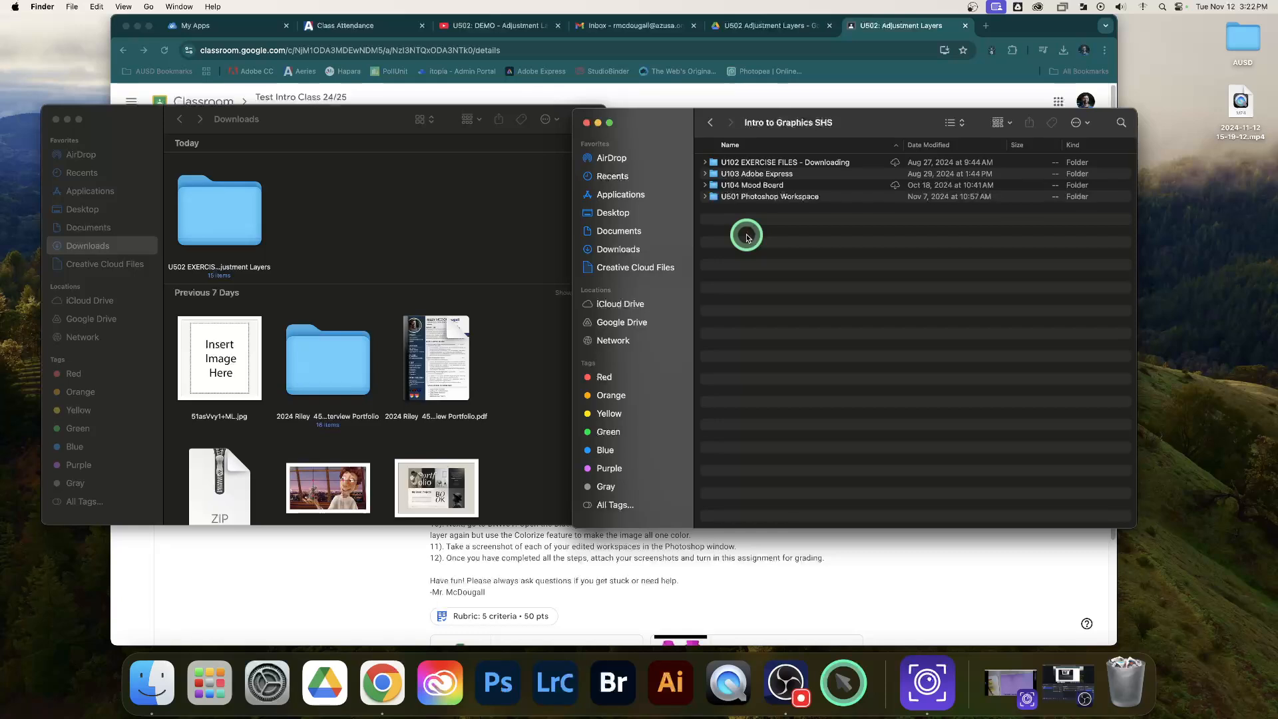
{"action": "right_click", "coordinate": [746, 237]}
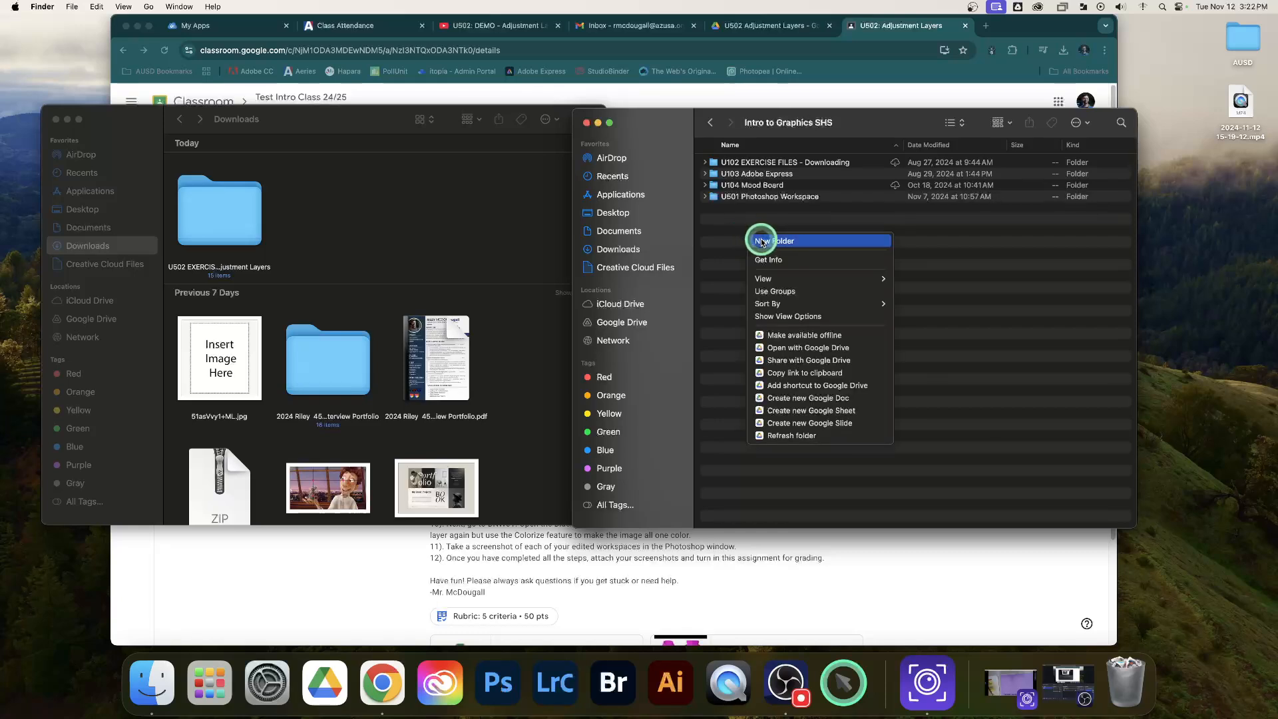
{"action": "left_click", "coordinate": [763, 242]}
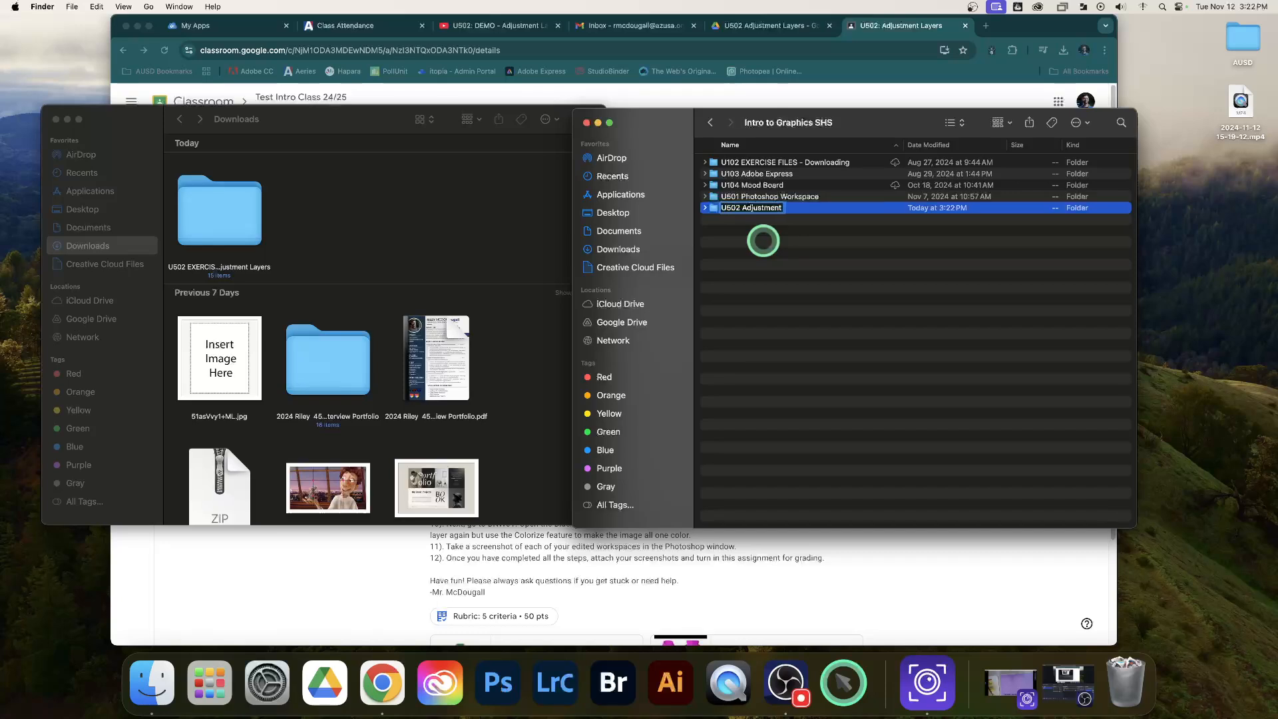
{"action": "type", "text": "U502 Adjustment Layers"}
{"action": "key", "text": "Return"}
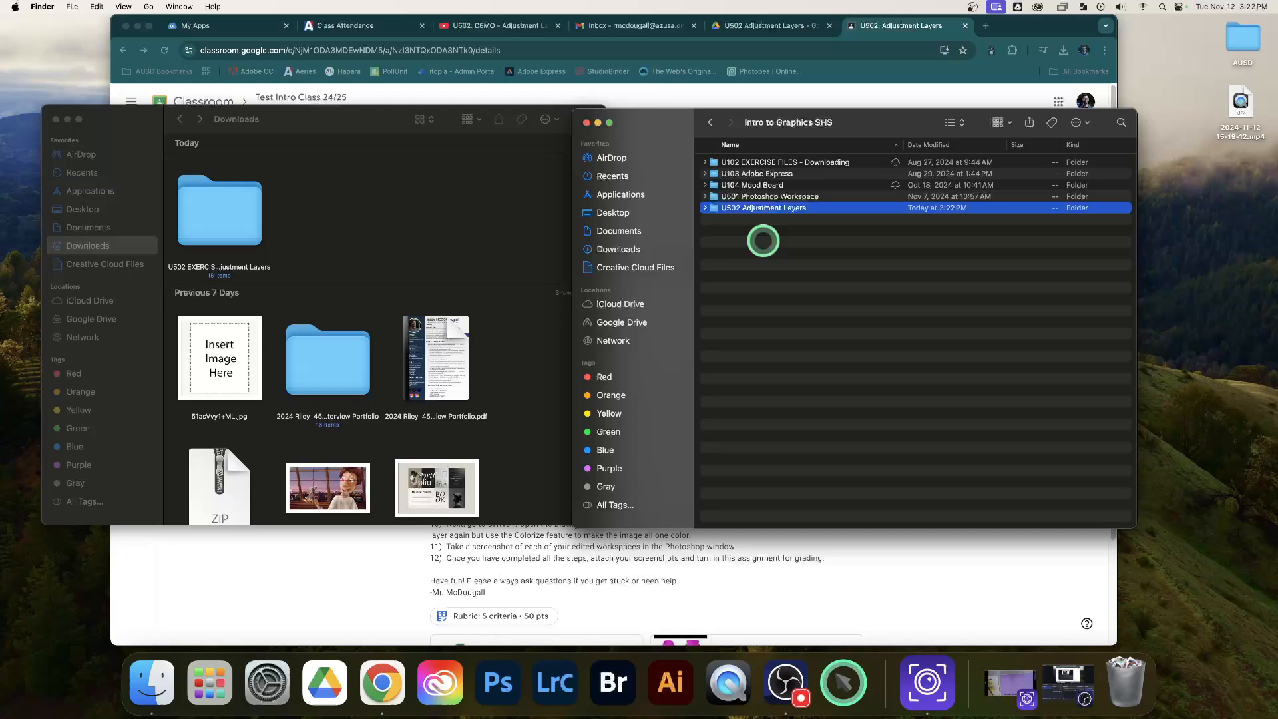
Step: Move the U502 EXERCISE FILES - Adjustment Layers folder from Downloads into the new U502 Adjustment Layers folder, confirming the transfer to Google Drive
{"action": "double_click", "coordinate": [768, 210]}
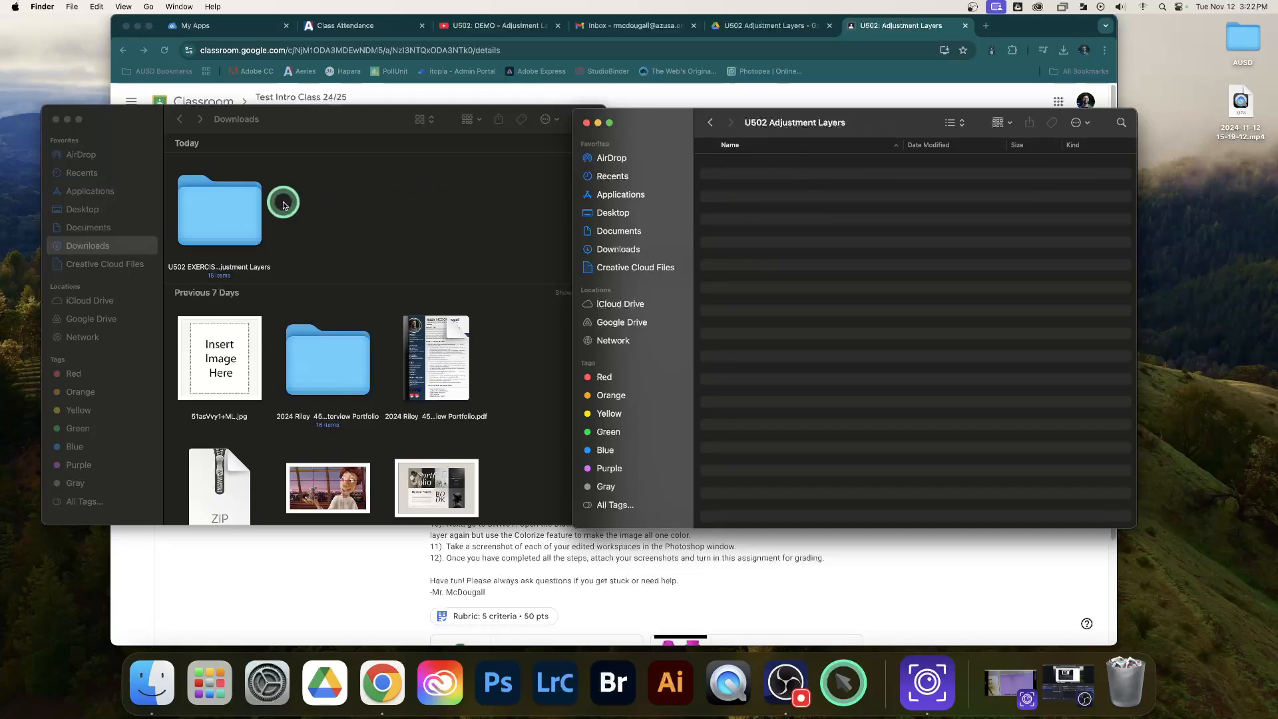
{"action": "left_click_drag", "start_coordinate": [223, 207], "coordinate": [754, 195]}
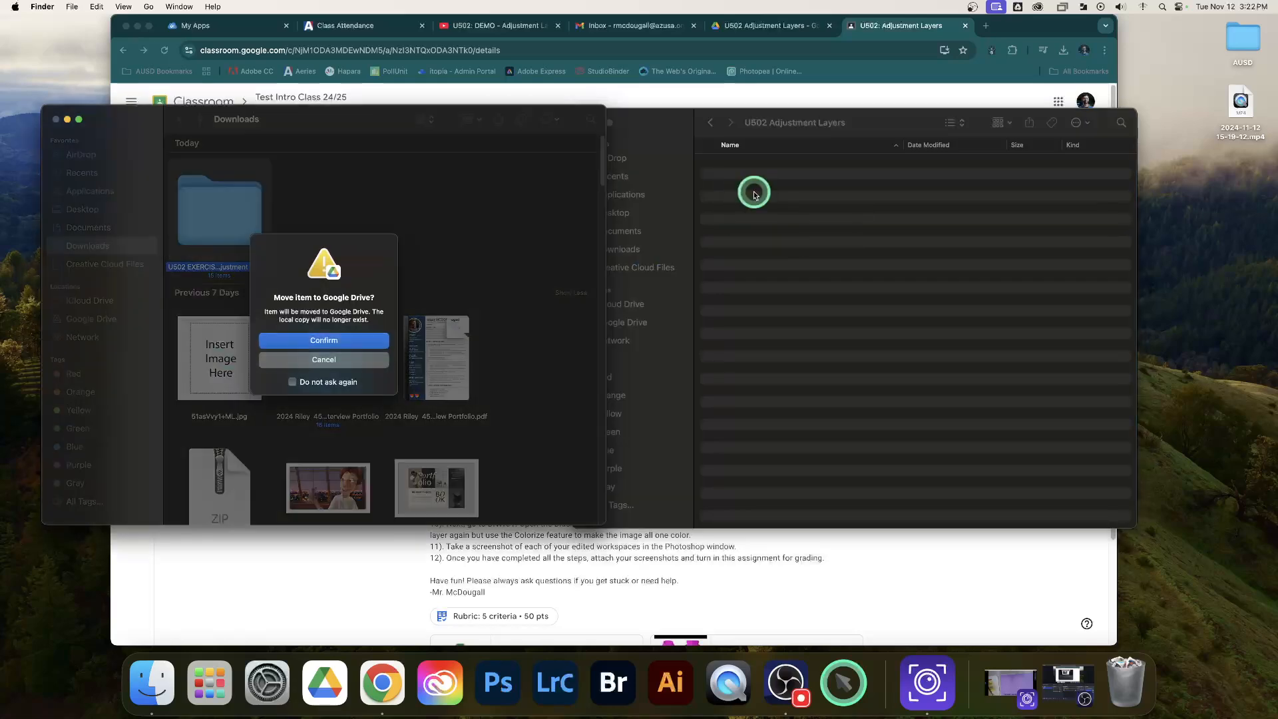
{"action": "left_click", "coordinate": [350, 341]}
{"action": "left_click", "coordinate": [772, 225]}
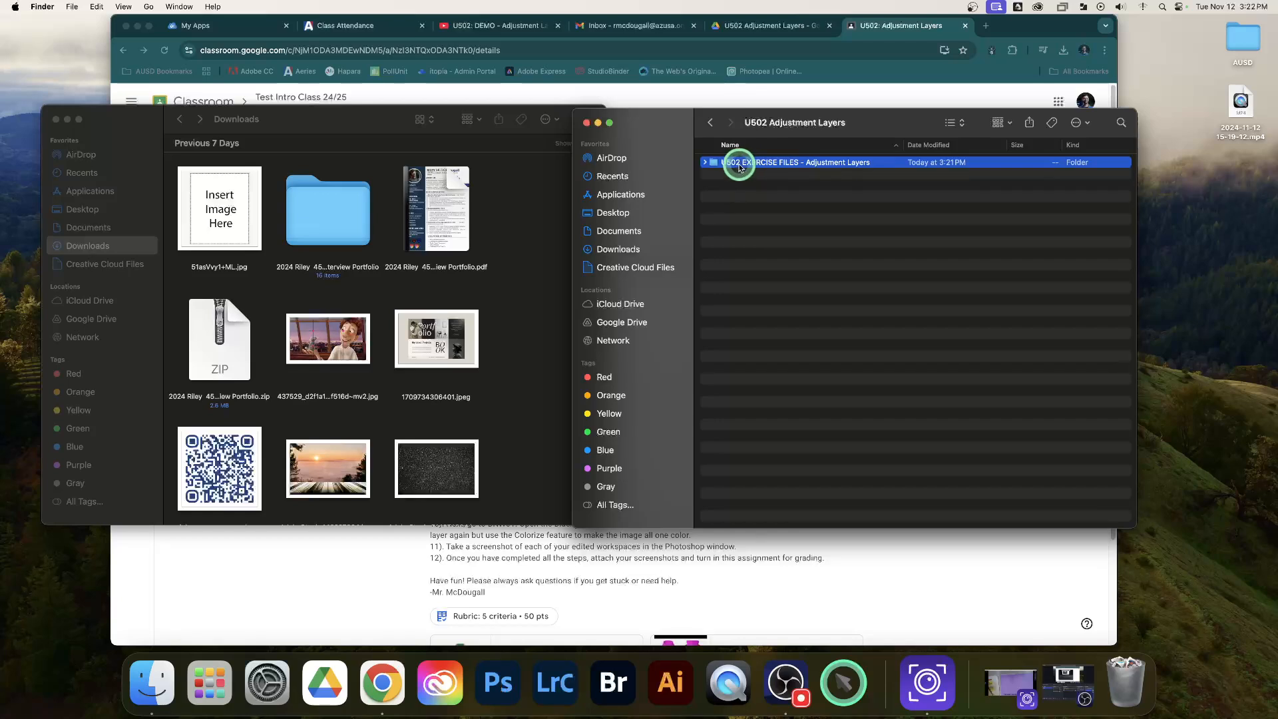
Step: Open the U502 EXERCISE FILES - Adjustment Layers folder at its new Google Drive location
{"action": "left_click", "coordinate": [755, 205]}
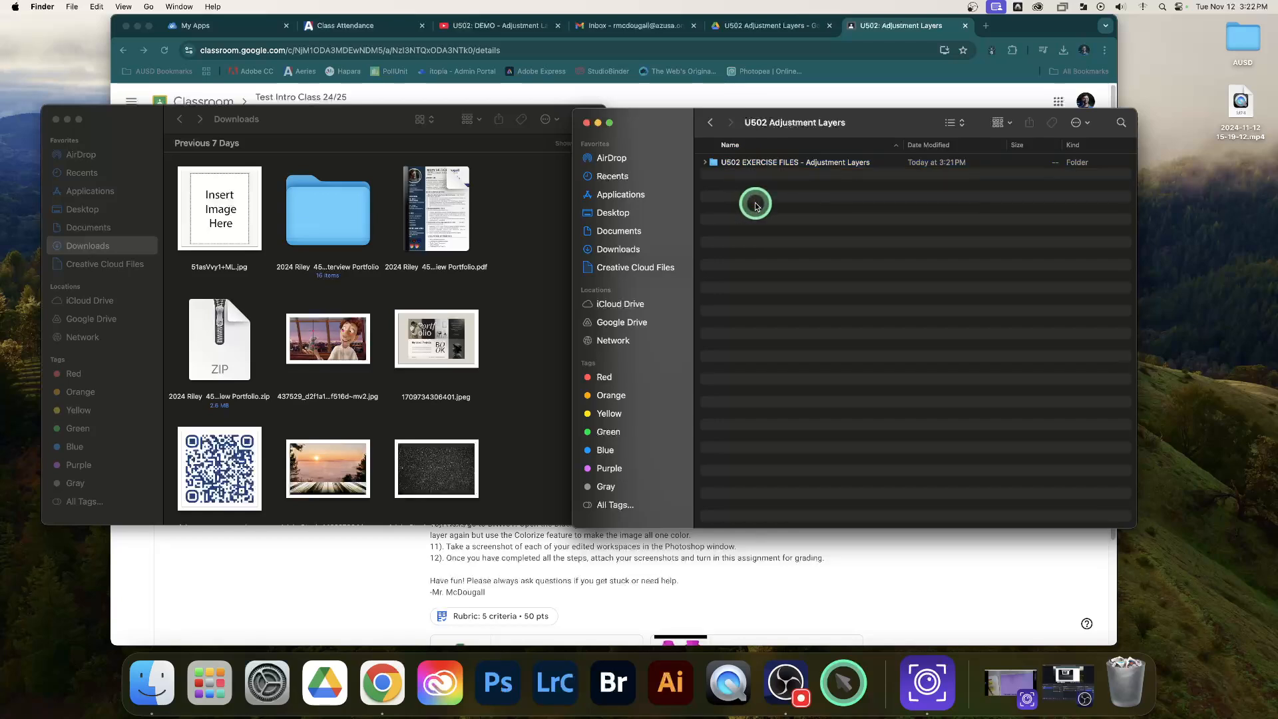
{"action": "left_click", "coordinate": [707, 164]}
{"action": "left_click", "coordinate": [708, 164]}
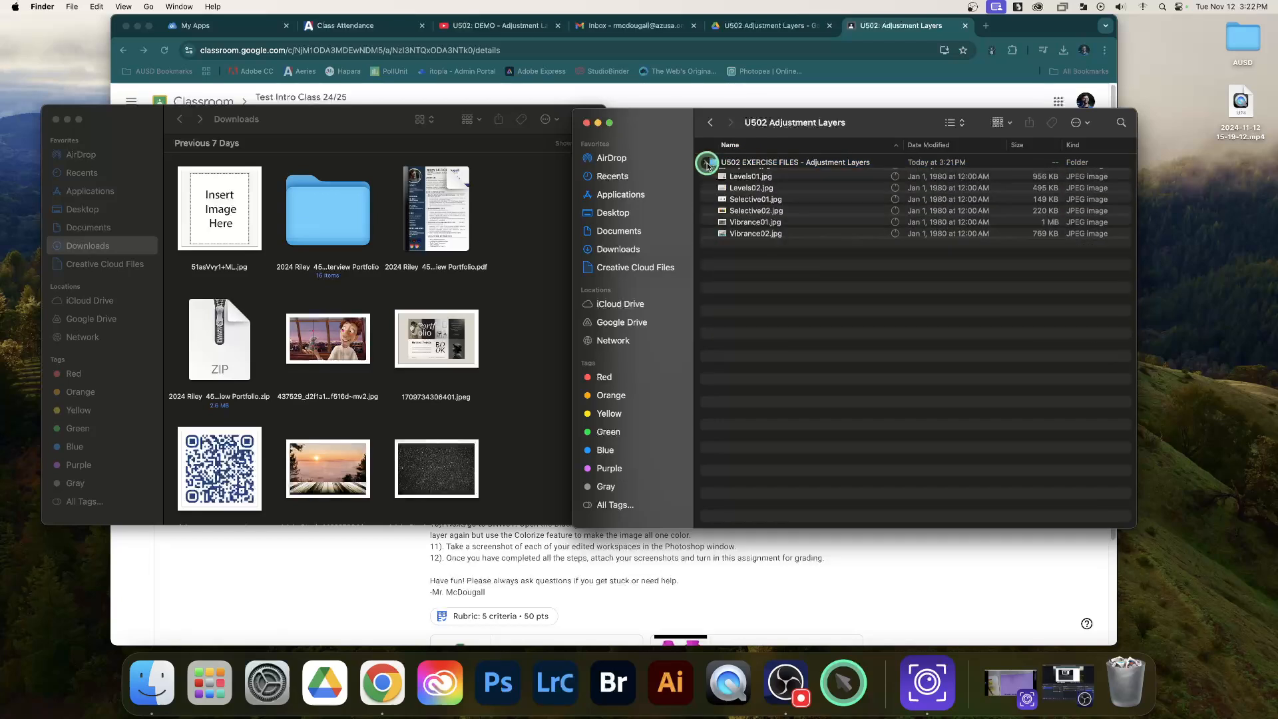
{"action": "double_click", "coordinate": [760, 165]}
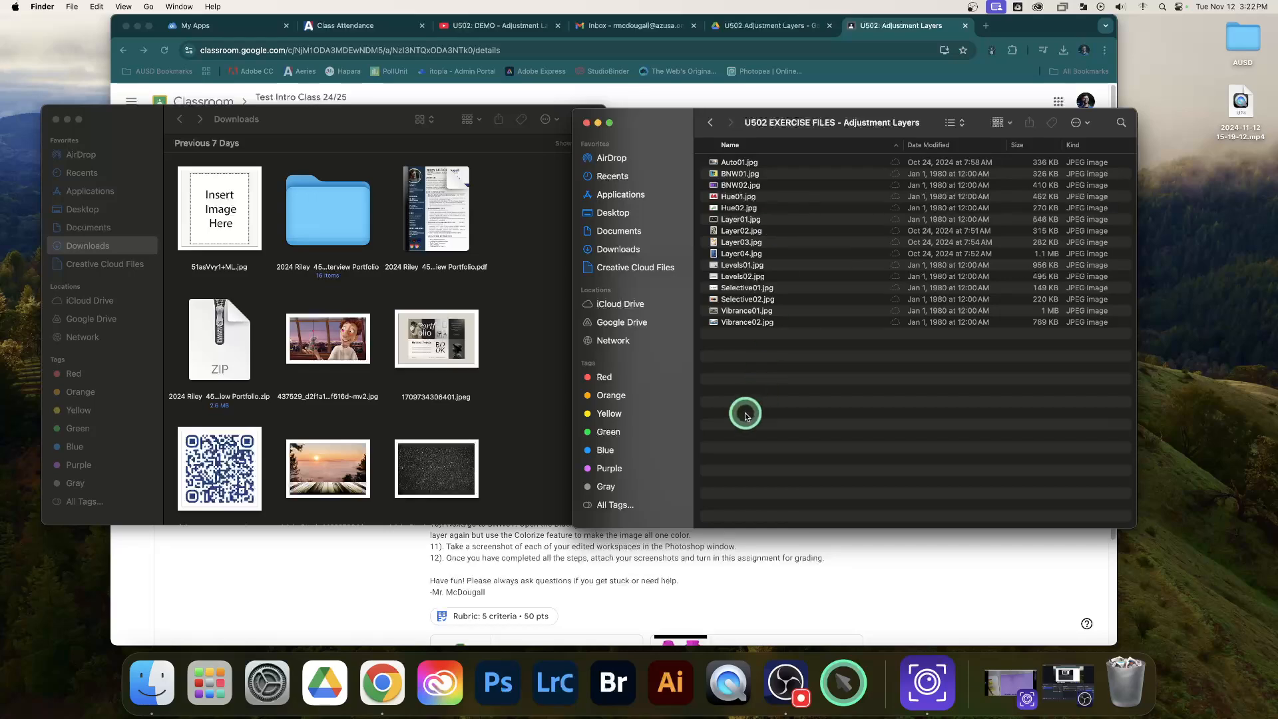
Step: Launch Photoshop from the Classroom assignment view and switch from its home screen to the empty editing workspace
{"action": "left_click", "coordinate": [377, 540]}
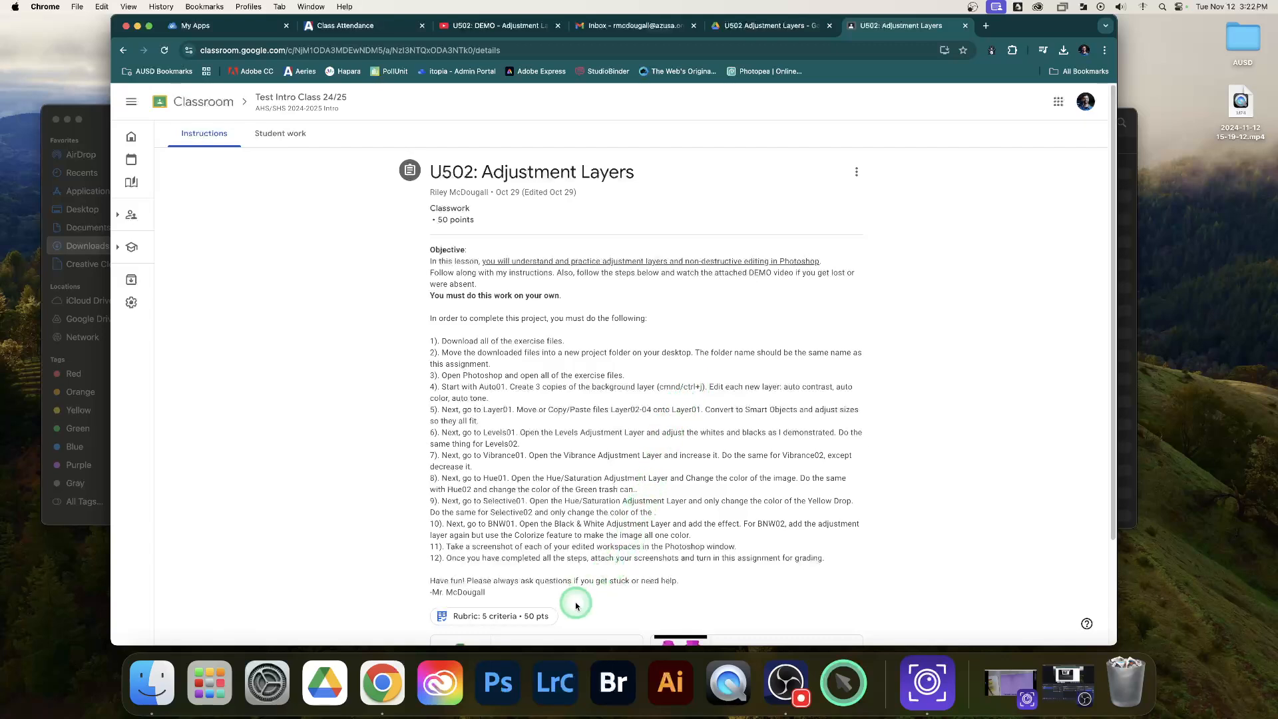
{"action": "left_click", "coordinate": [505, 676]}
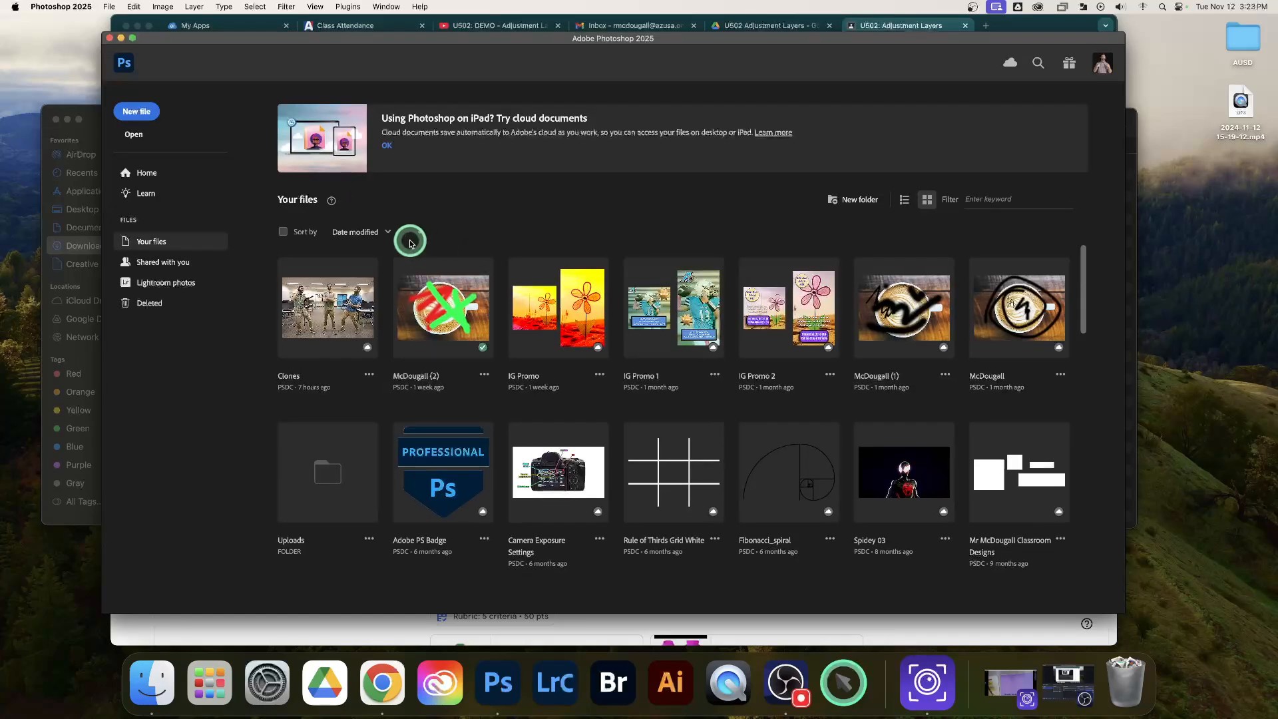
{"action": "left_click", "coordinate": [128, 70]}
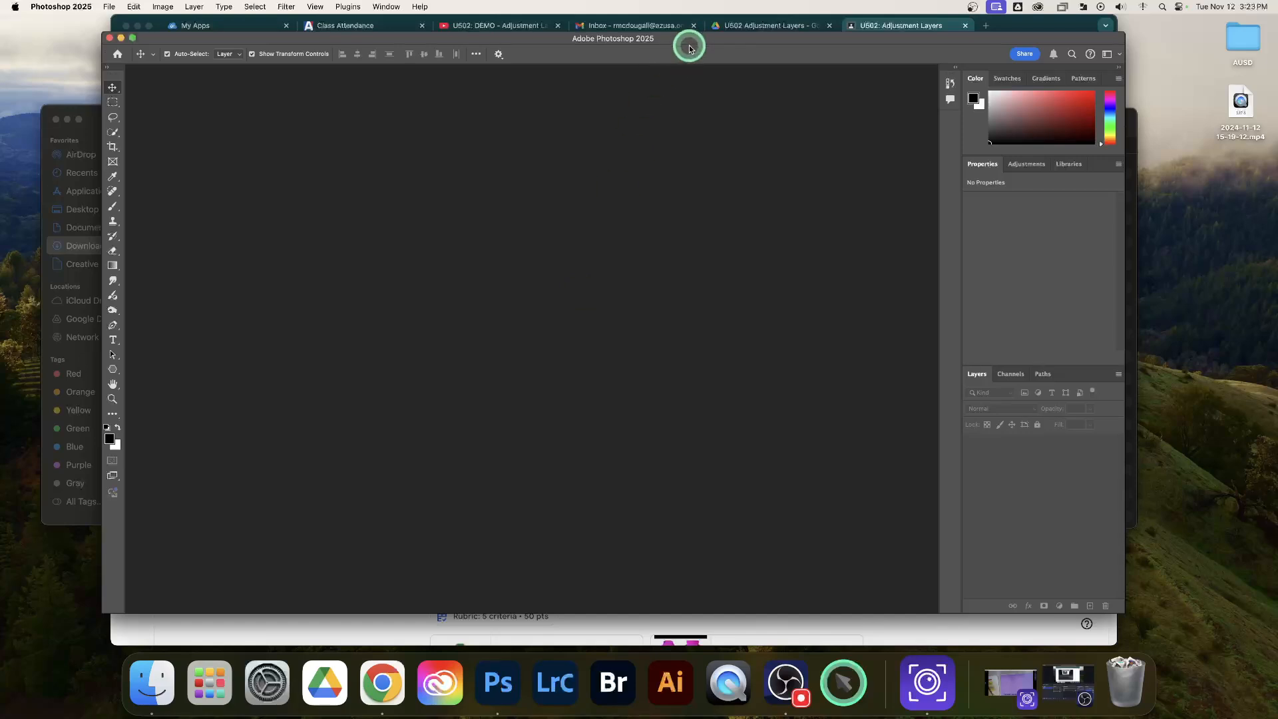
{"action": "left_click_drag", "start_coordinate": [690, 48], "coordinate": [703, 59]}
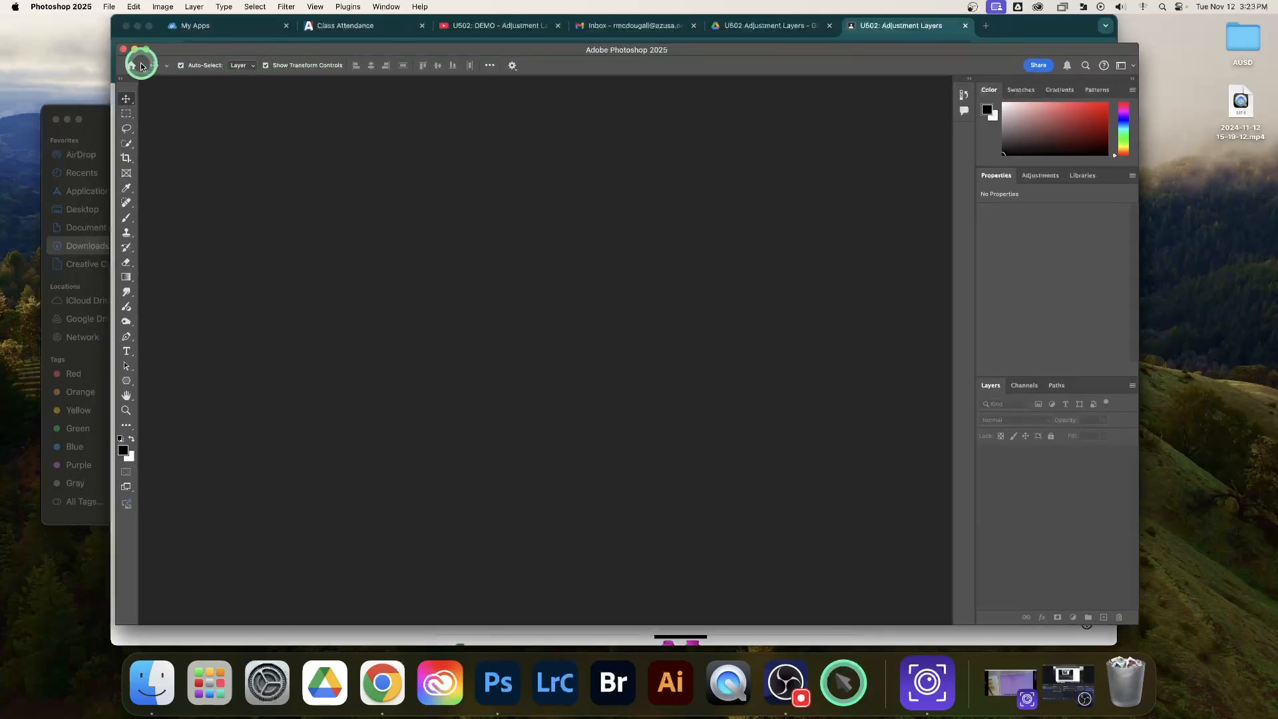
{"action": "left_click", "coordinate": [130, 65]}
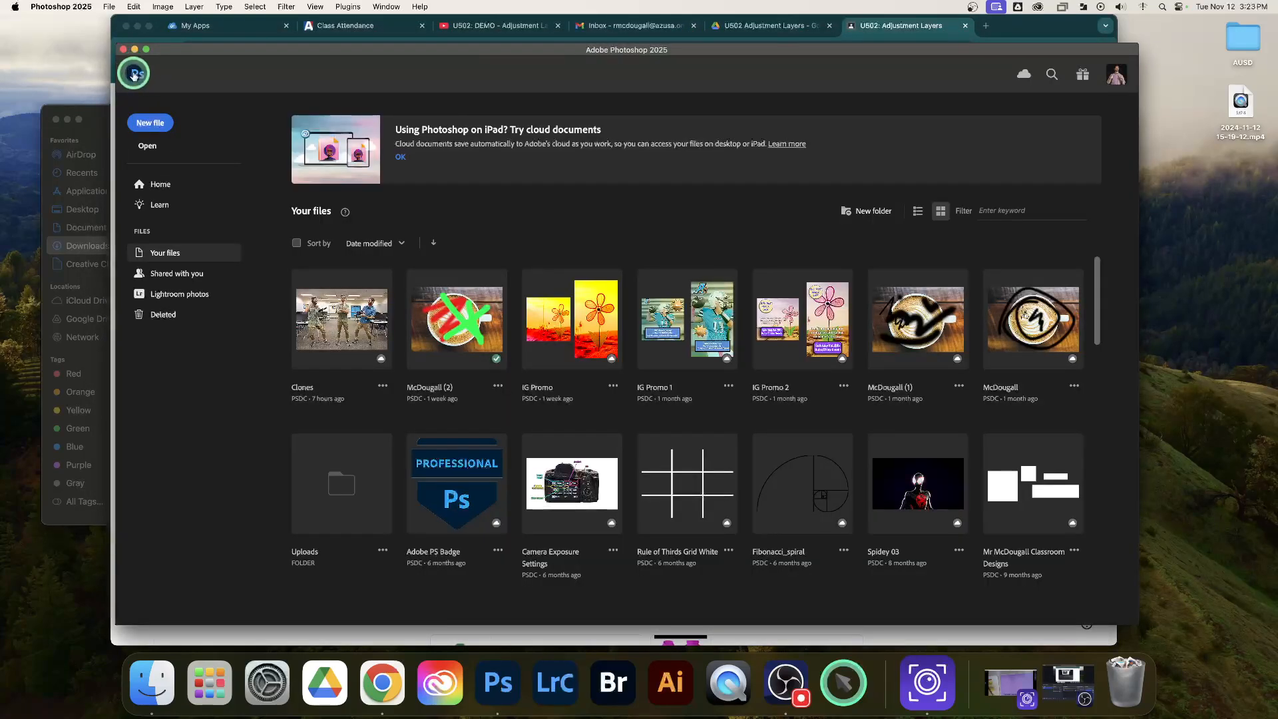
{"action": "left_click", "coordinate": [132, 69]}
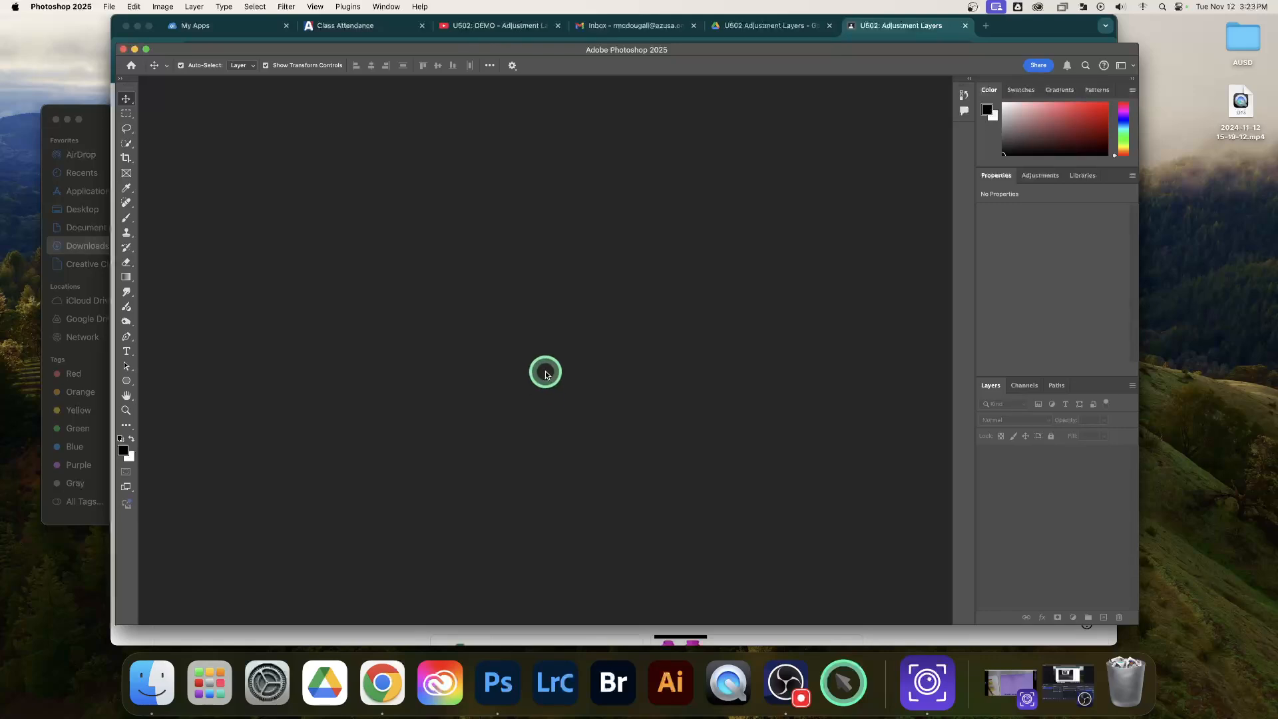
Step: Resize and reposition the Photoshop window so the whole workspace fits above the Dock
{"action": "left_click_drag", "start_coordinate": [117, 44], "coordinate": [54, 27]}
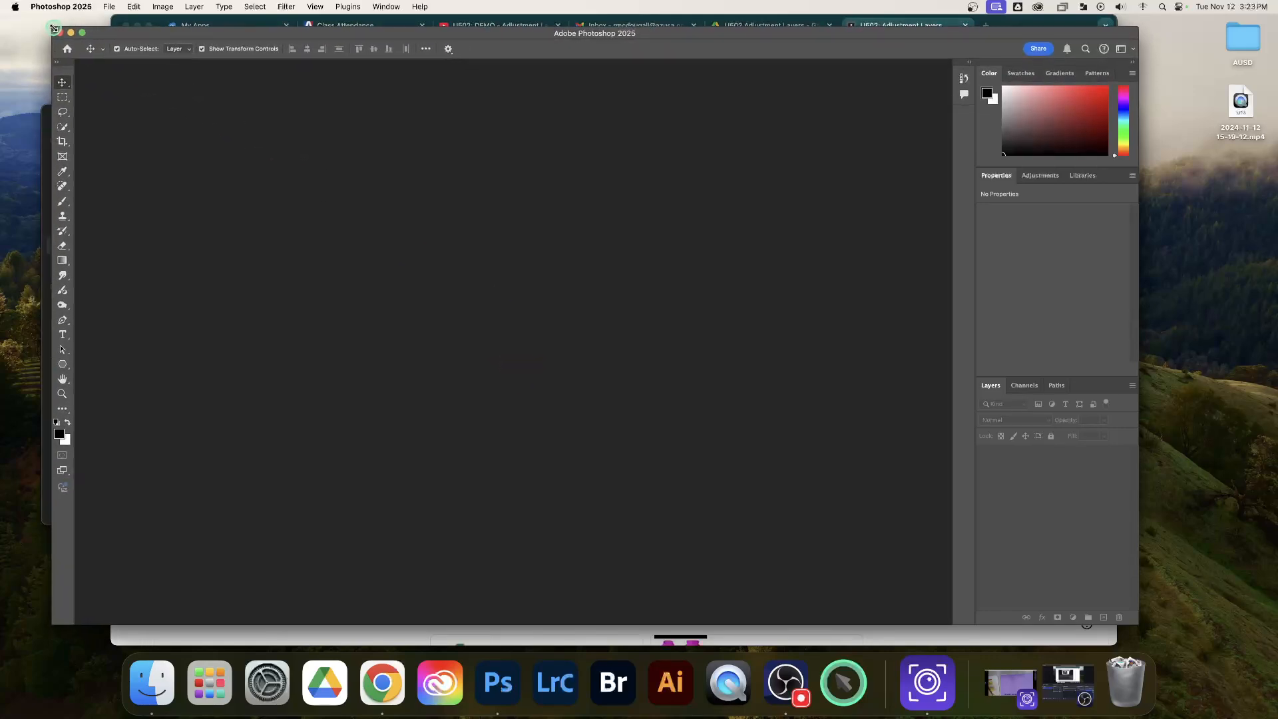
{"action": "left_click_drag", "start_coordinate": [241, 34], "coordinate": [352, 35]}
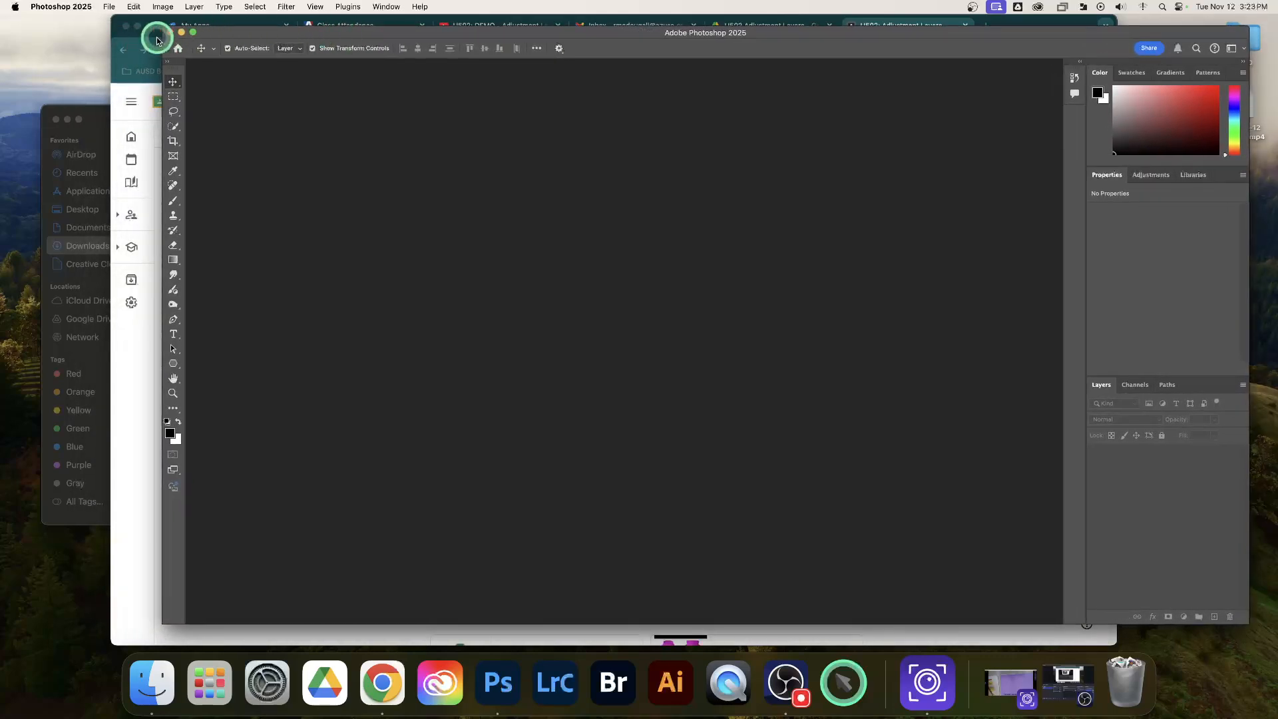
{"action": "left_click_drag", "start_coordinate": [167, 29], "coordinate": [232, 30]}
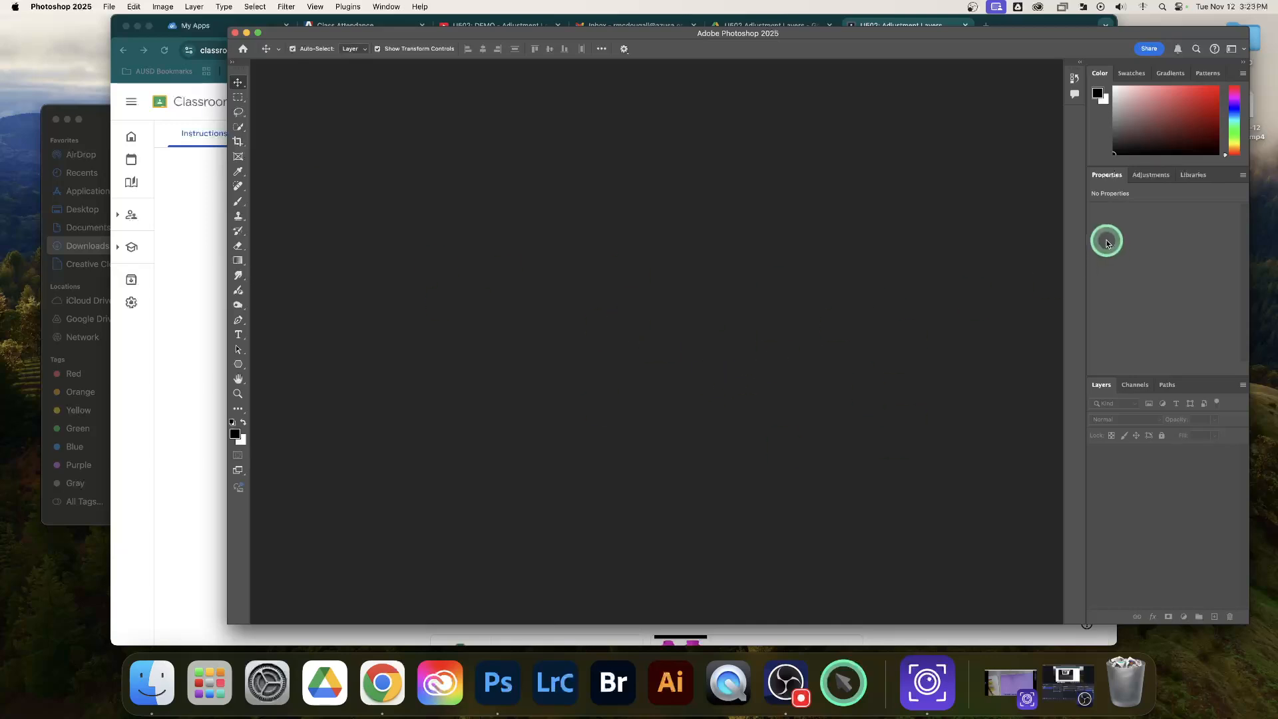
Step: Collapse the Photoshop panels to icons, try the Adjustments and Properties panels, and expand the panels again
{"action": "left_click", "coordinate": [1244, 63]}
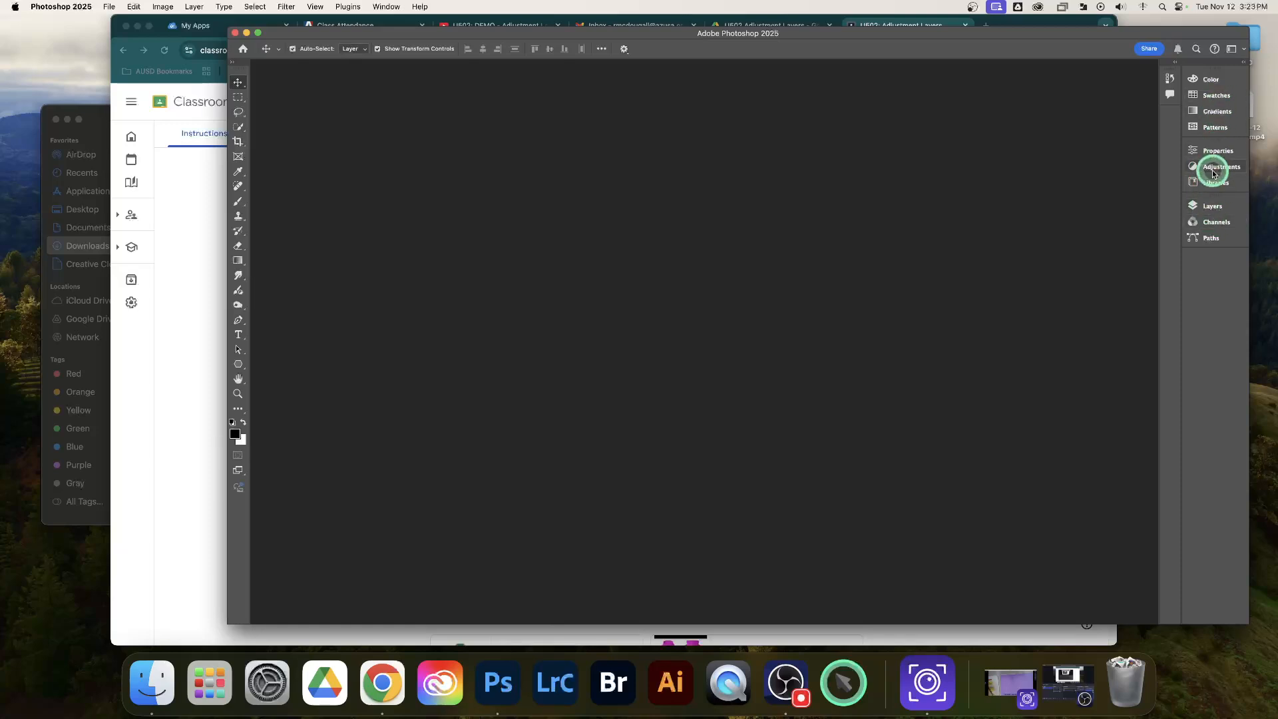
{"action": "left_click", "coordinate": [1210, 206]}
{"action": "left_click", "coordinate": [1212, 185]}
{"action": "left_click", "coordinate": [1218, 166]}
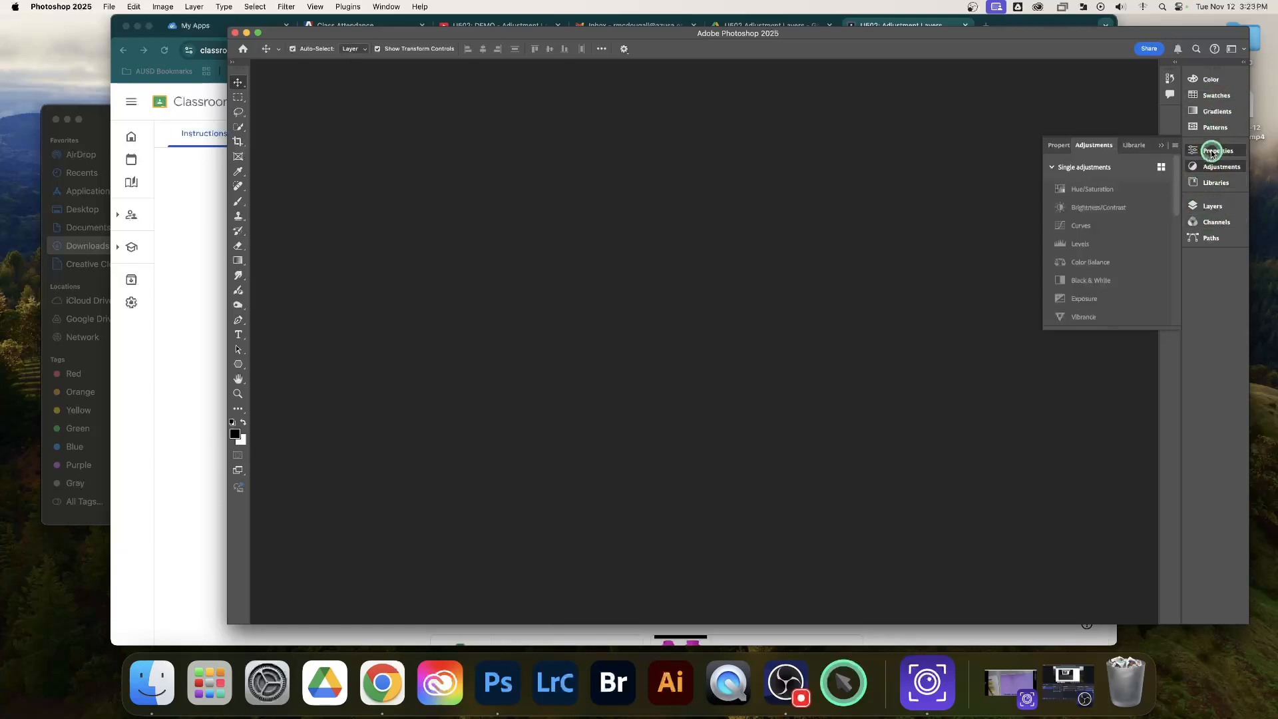
{"action": "left_click", "coordinate": [1219, 151]}
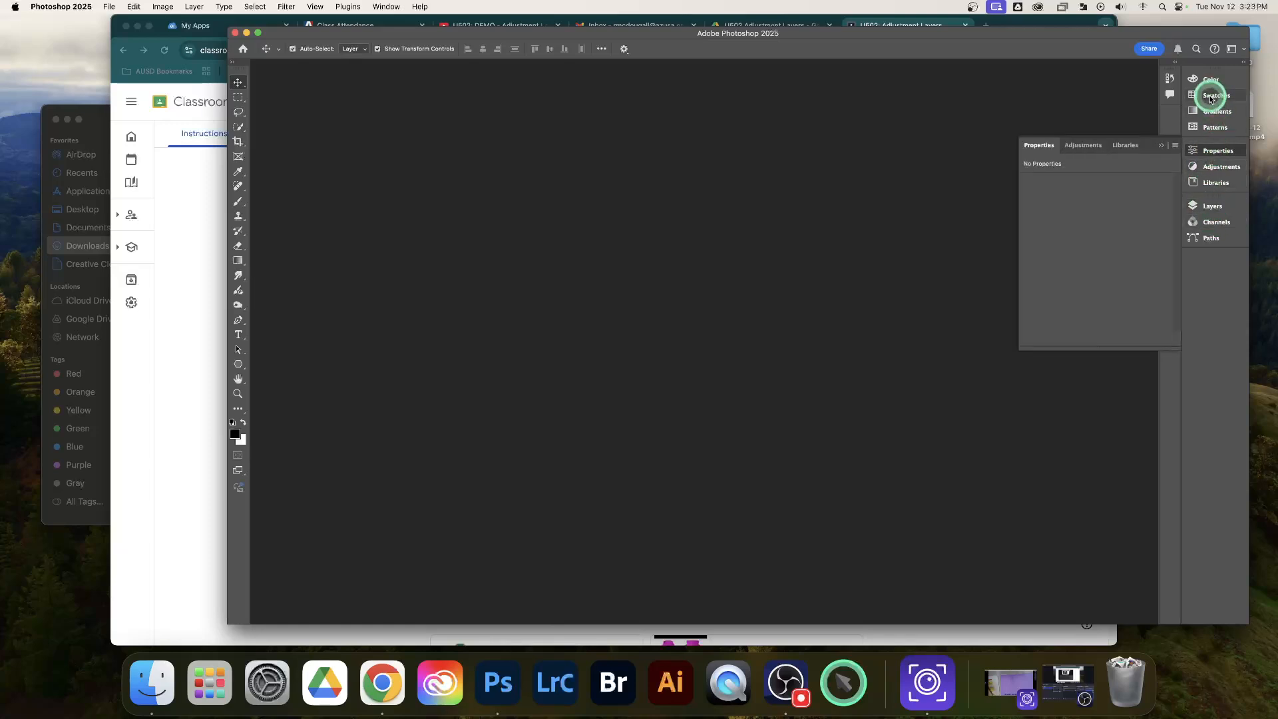
{"action": "left_click", "coordinate": [1245, 63]}
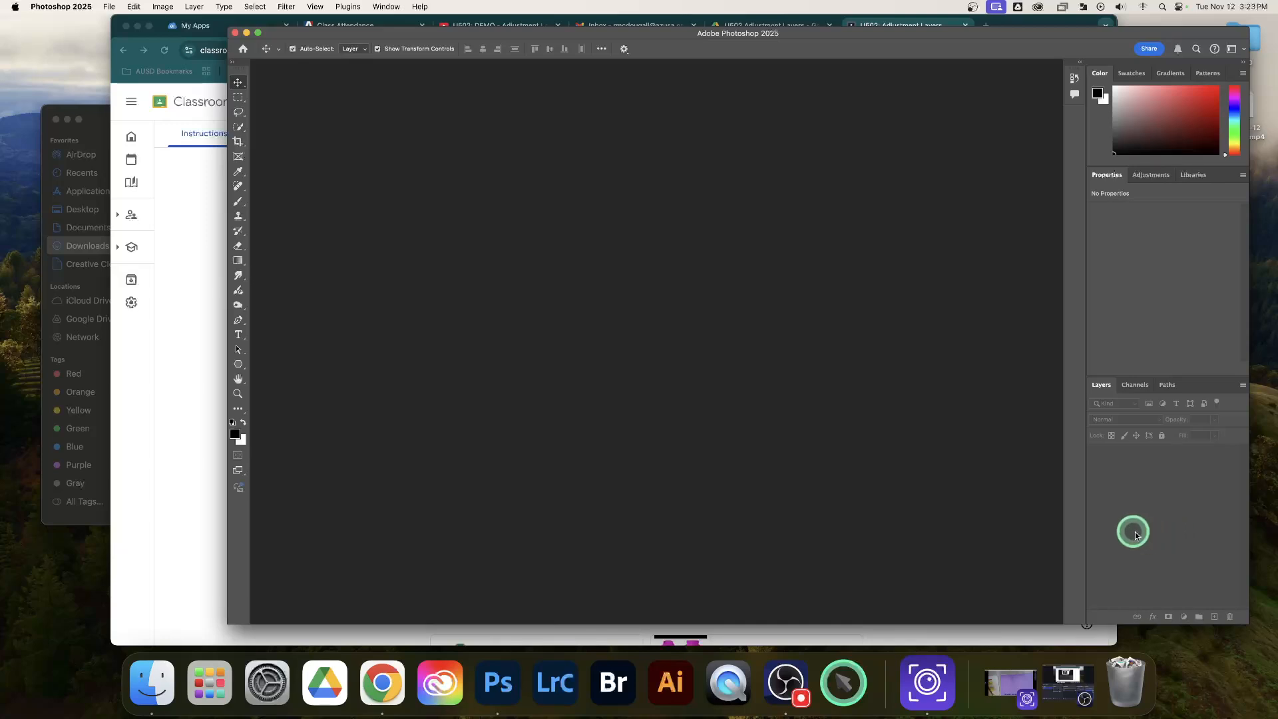
Step: Switch to Finder, close the Downloads window and place the exercise files window beside the empty Photoshop canvas area
{"action": "left_click", "coordinate": [108, 8]}
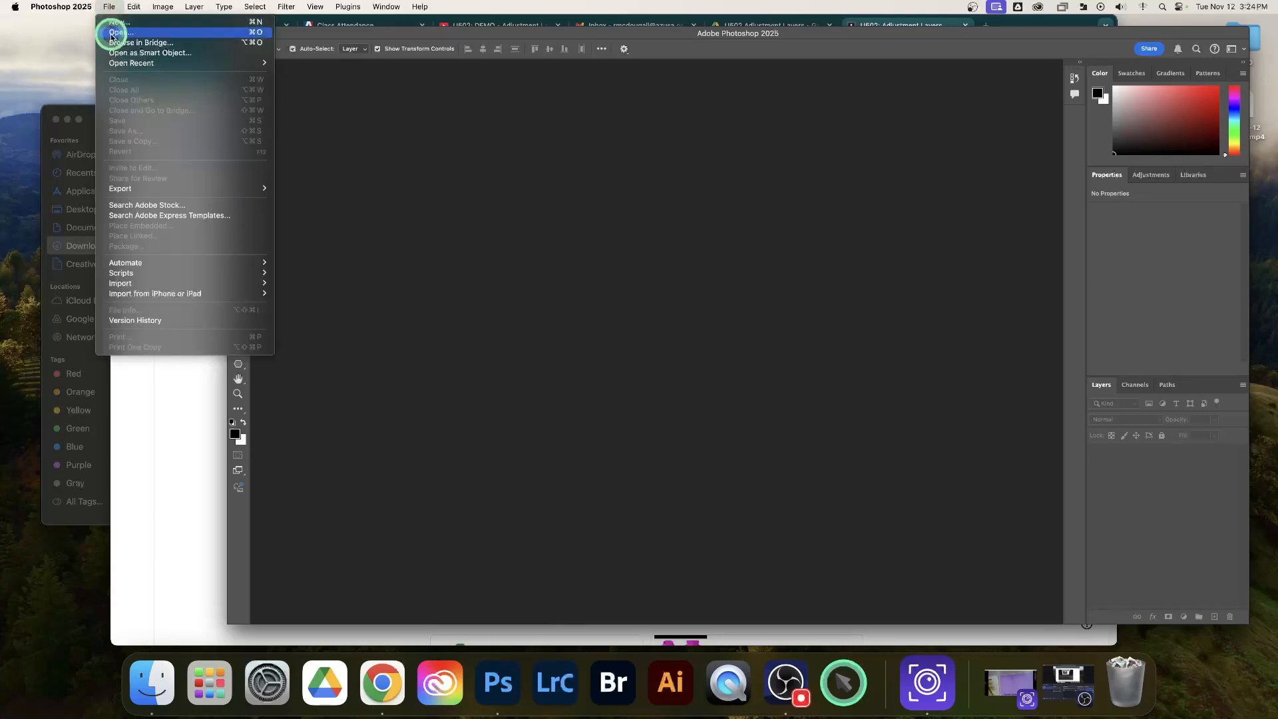
{"action": "left_click", "coordinate": [487, 126]}
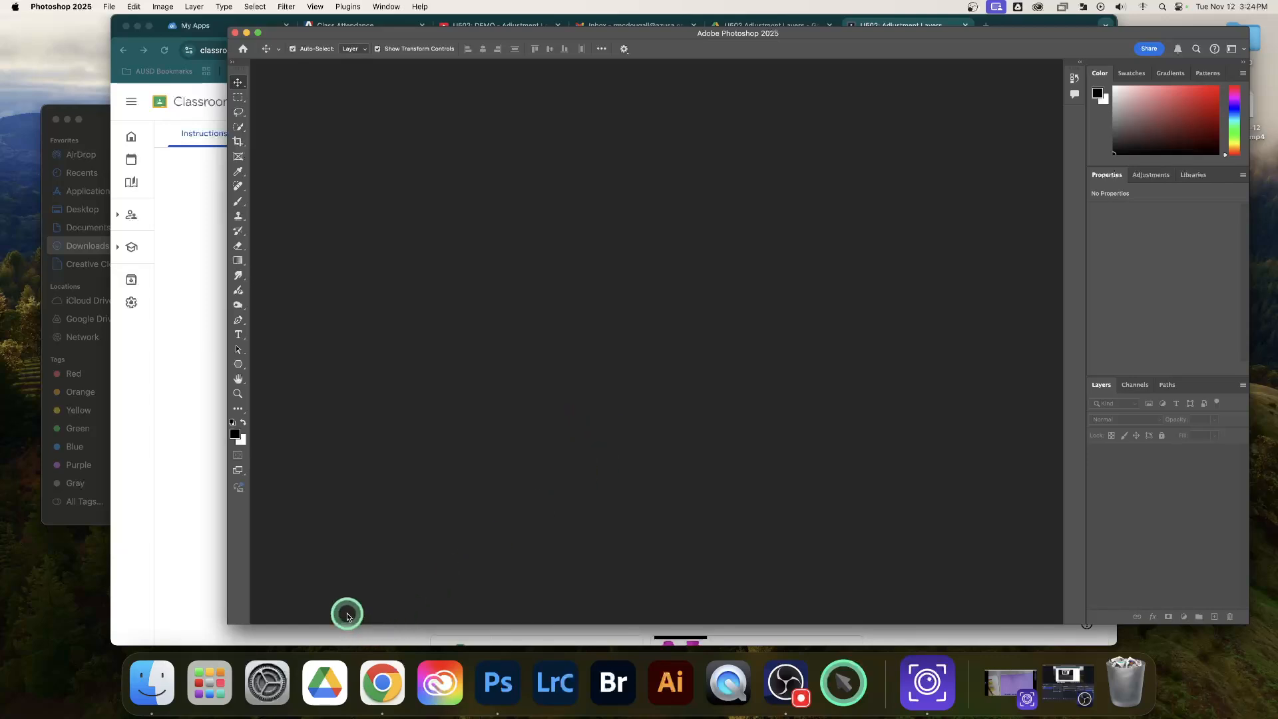
{"action": "left_click", "coordinate": [171, 674]}
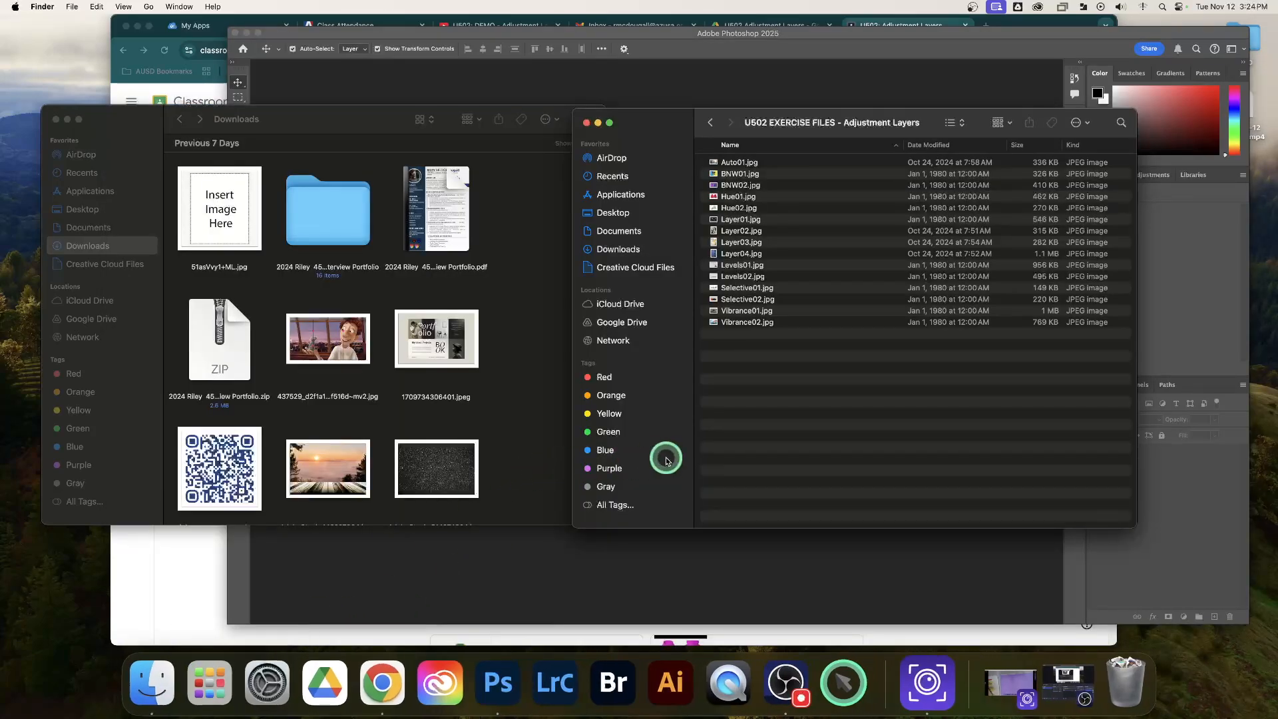
{"action": "left_click", "coordinate": [56, 121]}
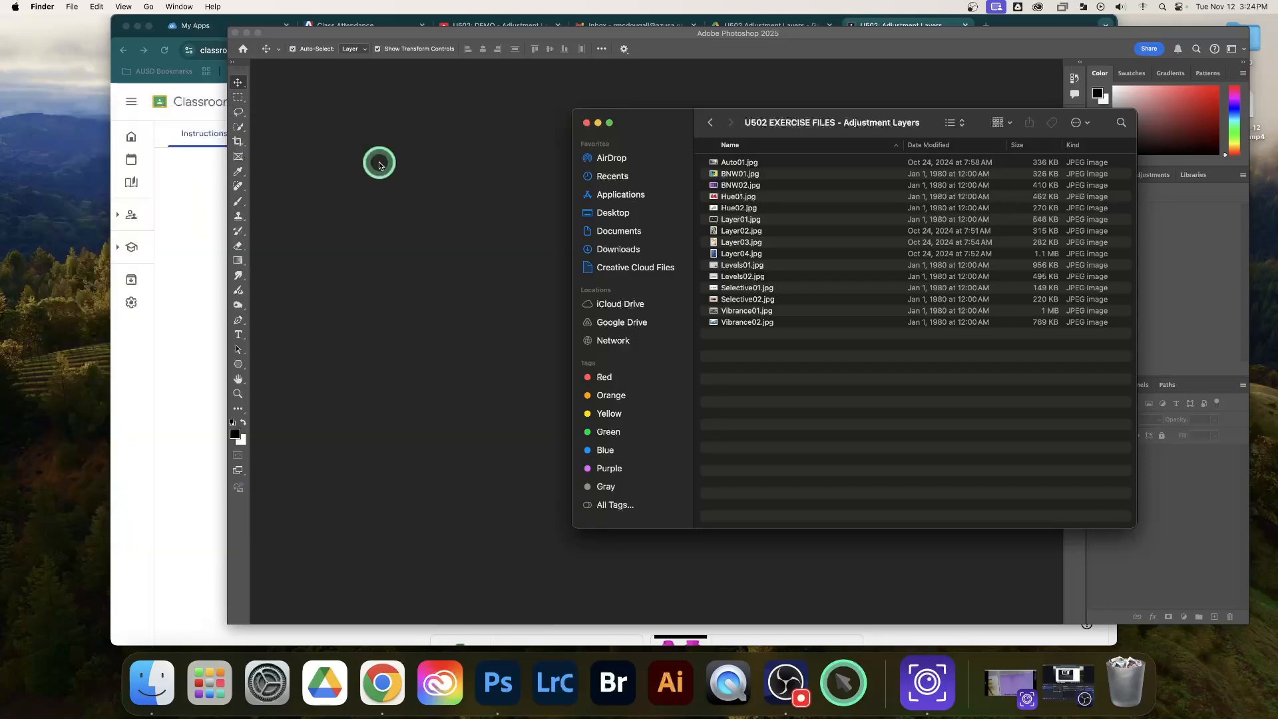
{"action": "left_click_drag", "start_coordinate": [679, 128], "coordinate": [745, 104]}
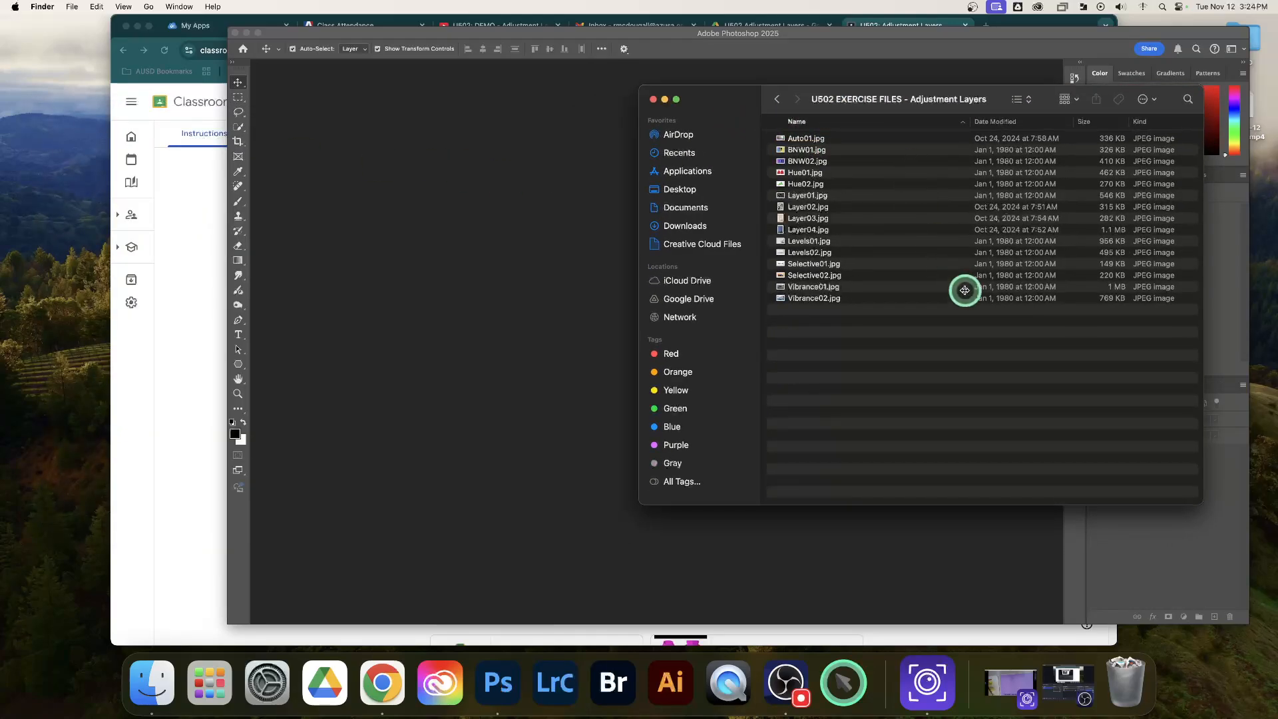
Step: Switch the exercise files folder to icon view and back to list view
{"action": "left_click", "coordinate": [1021, 99]}
{"action": "left_click", "coordinate": [1023, 86]}
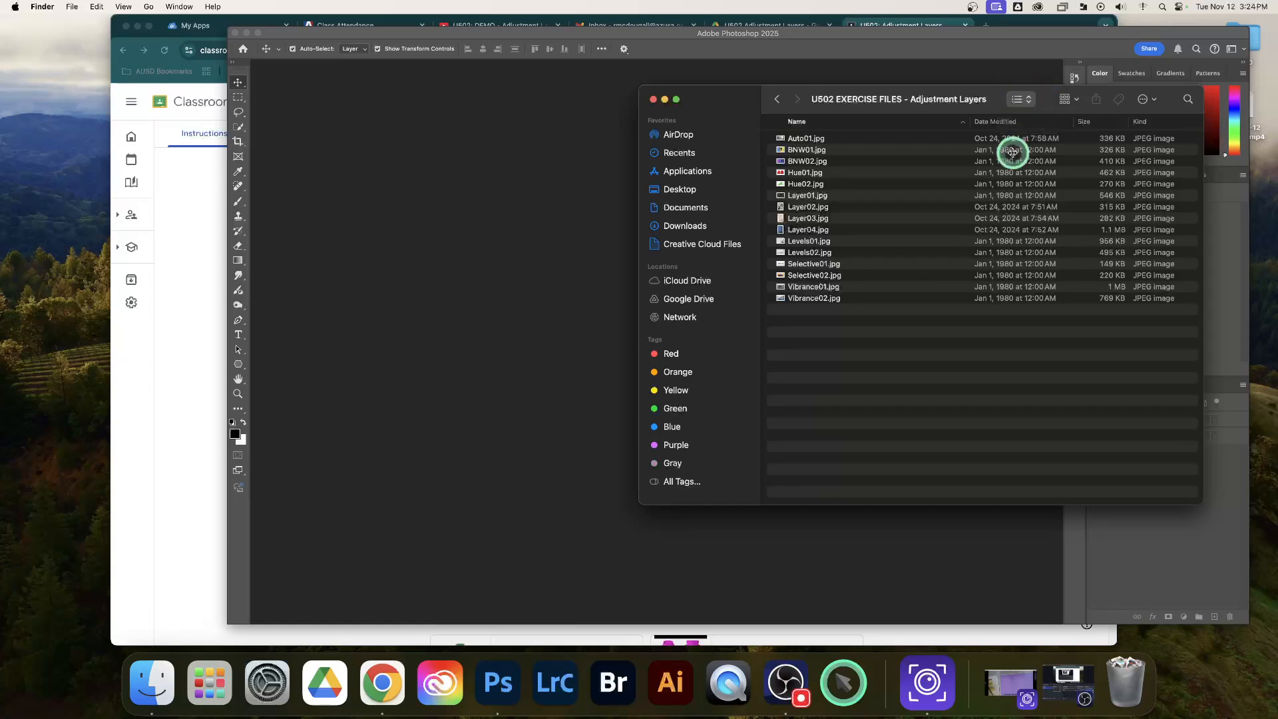
{"action": "left_click", "coordinate": [1018, 105]}
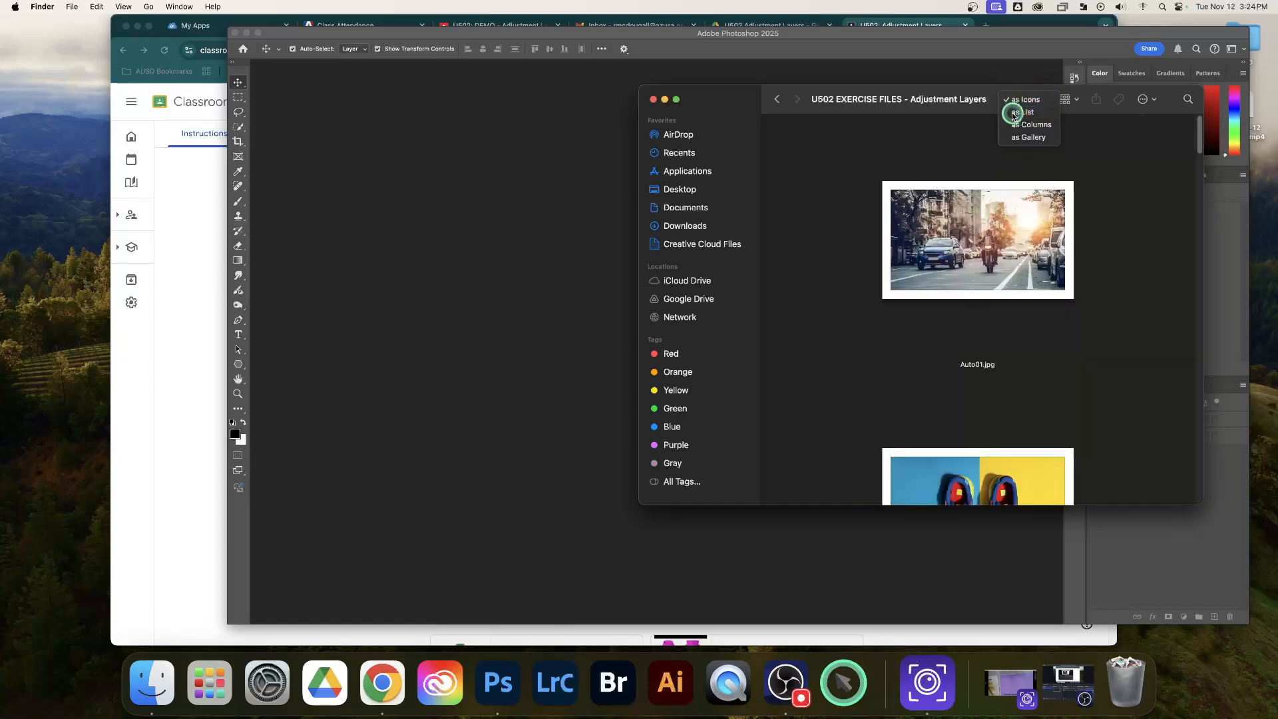
{"action": "left_click", "coordinate": [1022, 111]}
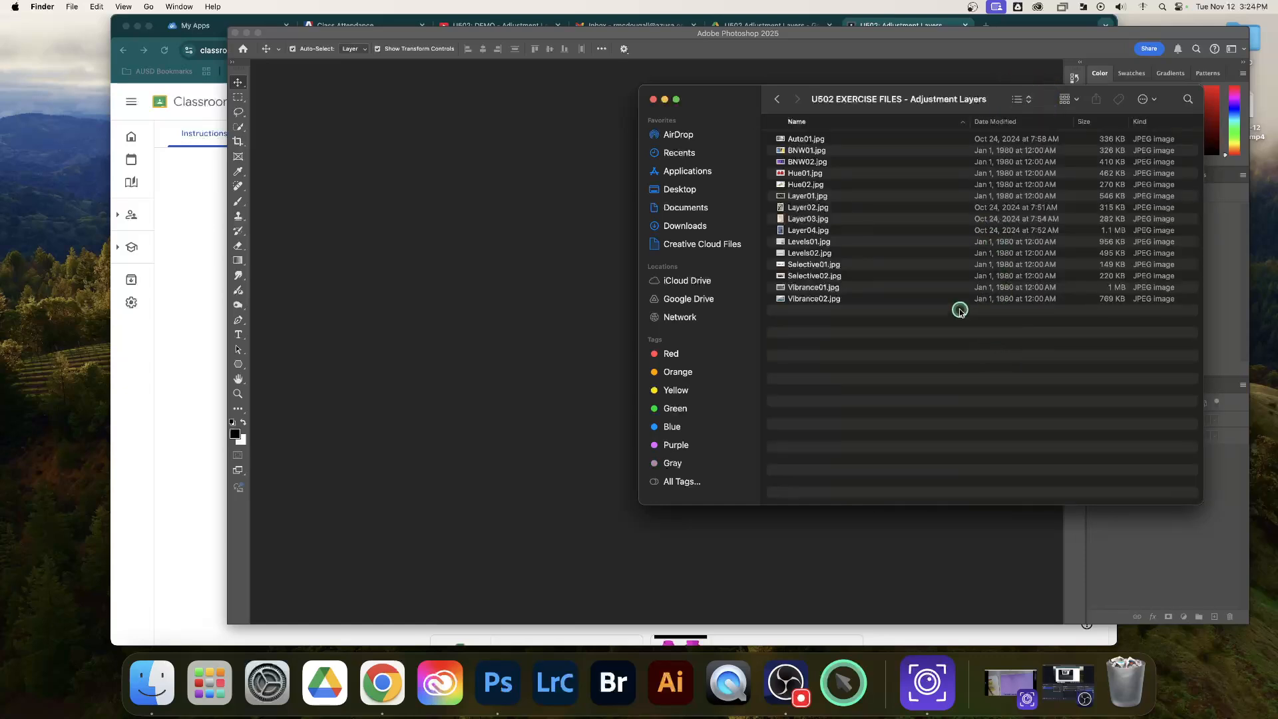
Step: Open all the exercise images, from Auto01.jpg to Vibrance02.jpg, as separate documents in Photoshop and check a few, including Selective01.jpg
{"action": "left_click_drag", "start_coordinate": [960, 311], "coordinate": [865, 134]}
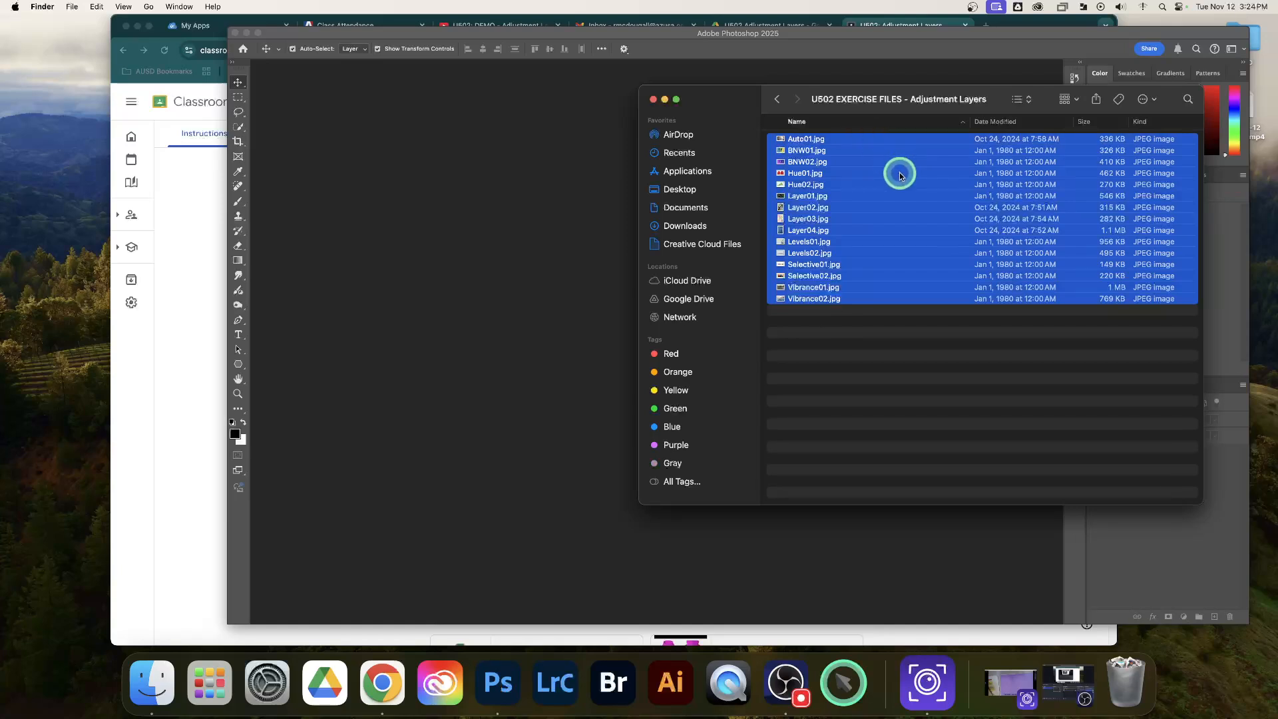
{"action": "left_click_drag", "start_coordinate": [898, 175], "coordinate": [522, 176]}
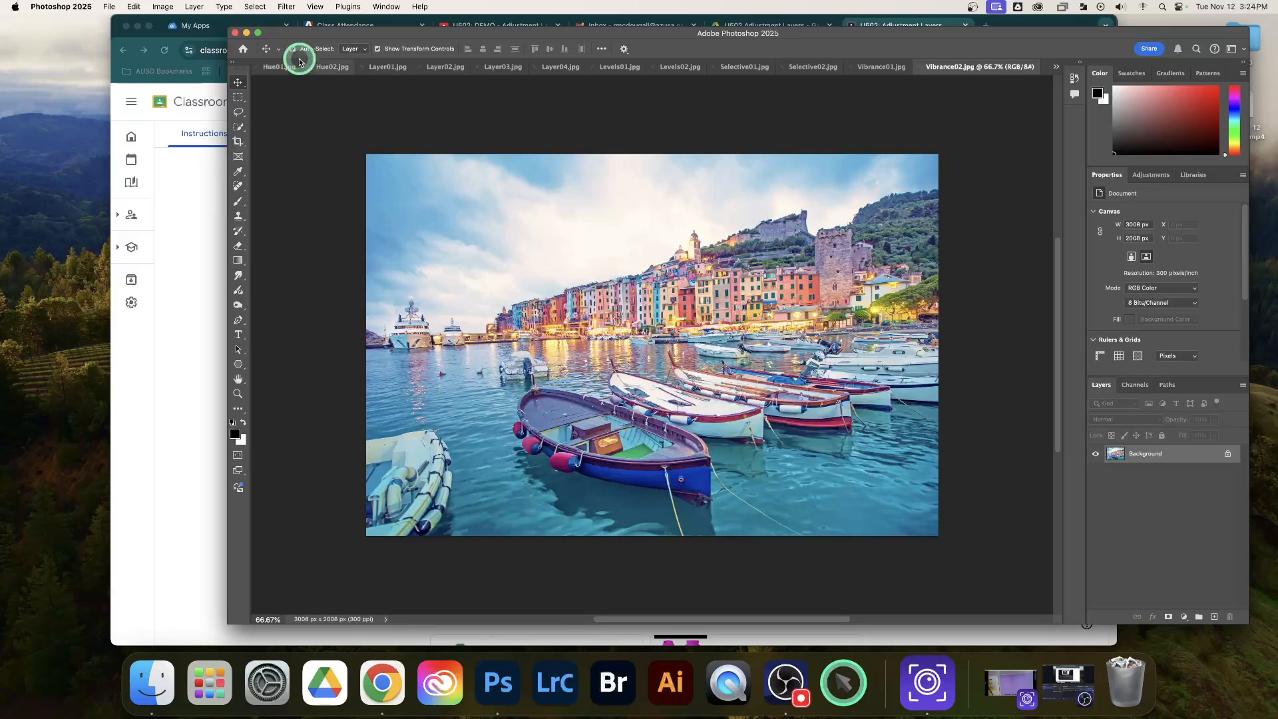
{"action": "left_click", "coordinate": [881, 67]}
{"action": "left_click", "coordinate": [794, 69]}
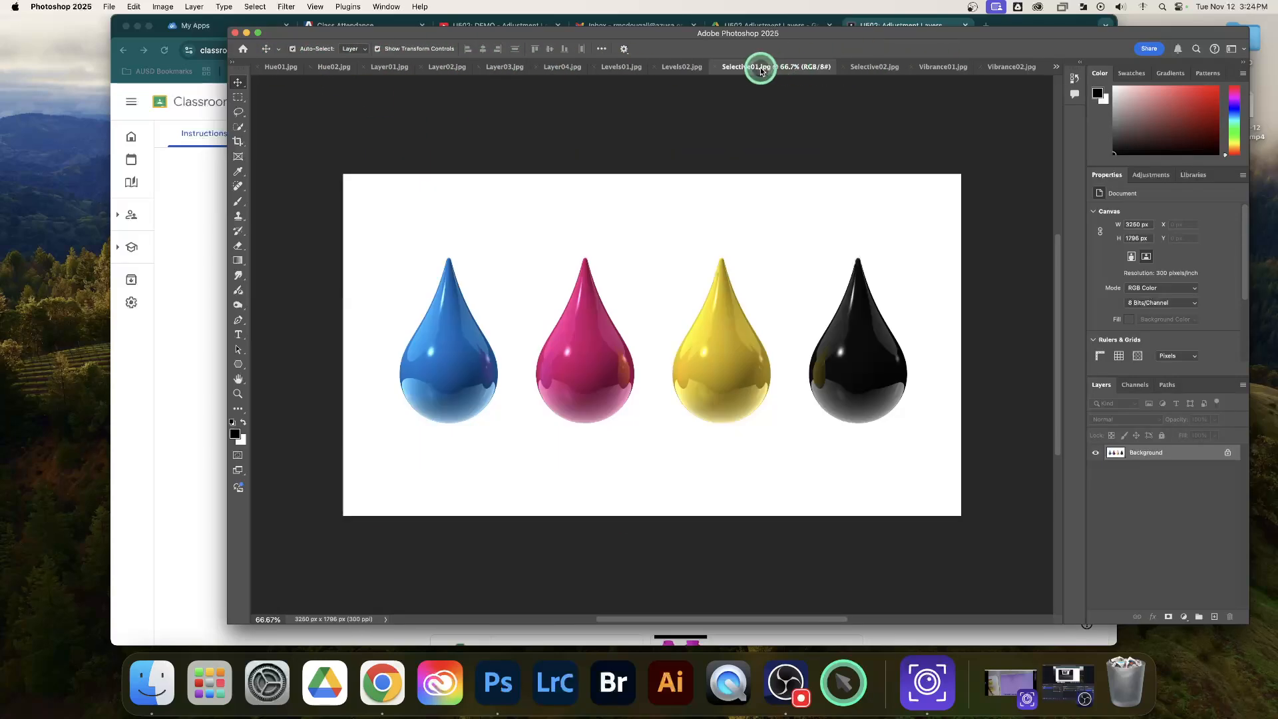
Step: Check several of the open exercise images, including Levels01.jpg
{"action": "left_click", "coordinate": [676, 66]}
{"action": "left_click", "coordinate": [612, 68]}
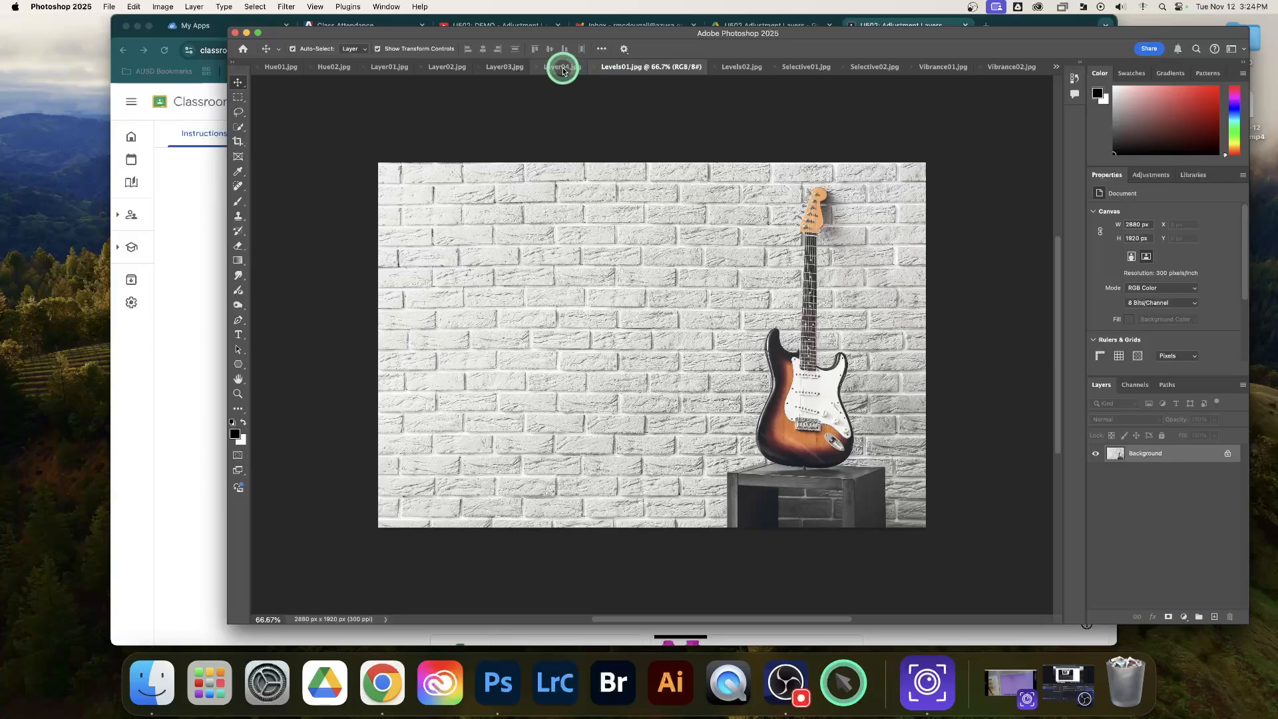
{"action": "left_click", "coordinate": [562, 67]}
{"action": "left_click", "coordinate": [277, 68]}
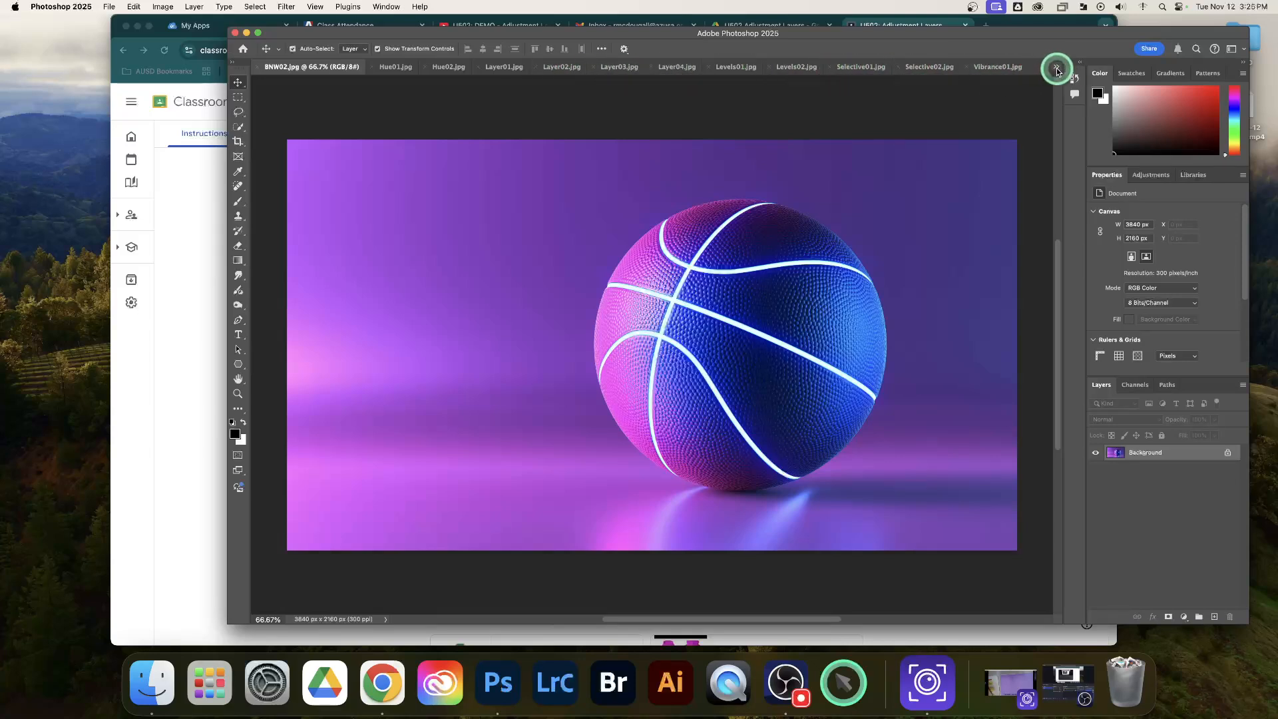
Step: Use the full list of open documents to view Levels02.jpg and BNW01.jpg, ending on Levels02.jpg
{"action": "left_click", "coordinate": [1056, 68]}
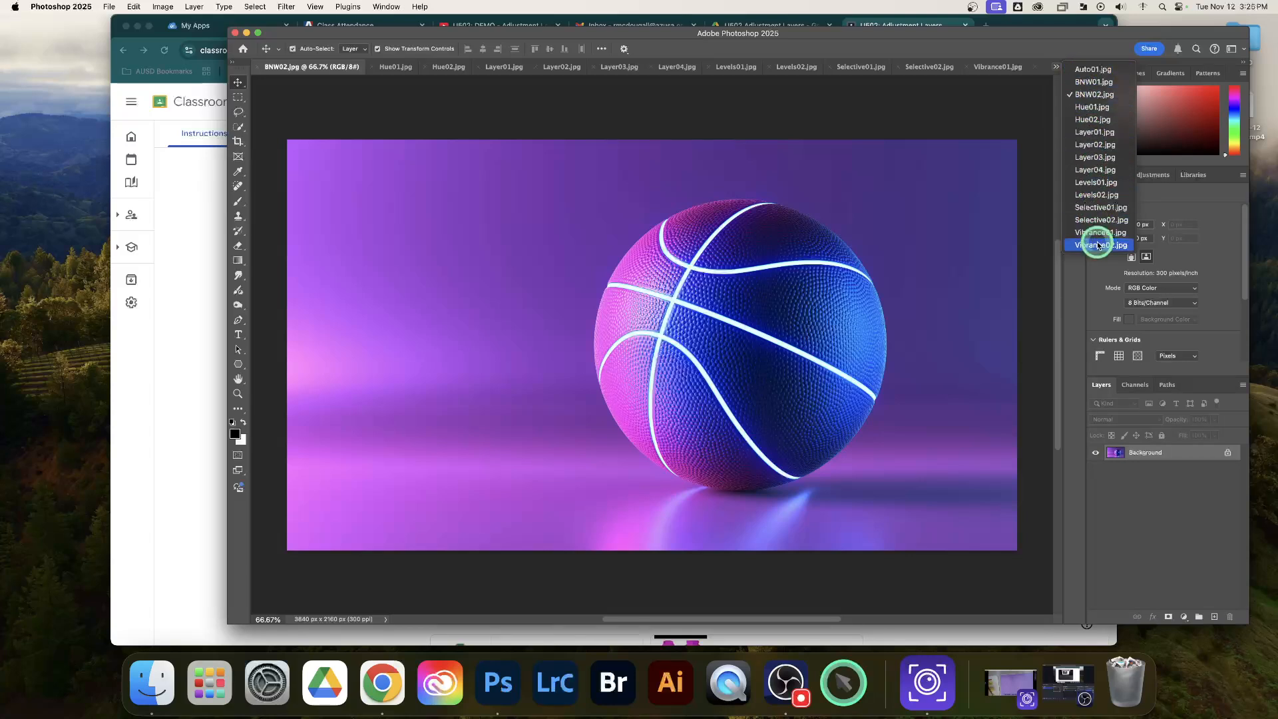
{"action": "left_click", "coordinate": [1096, 195]}
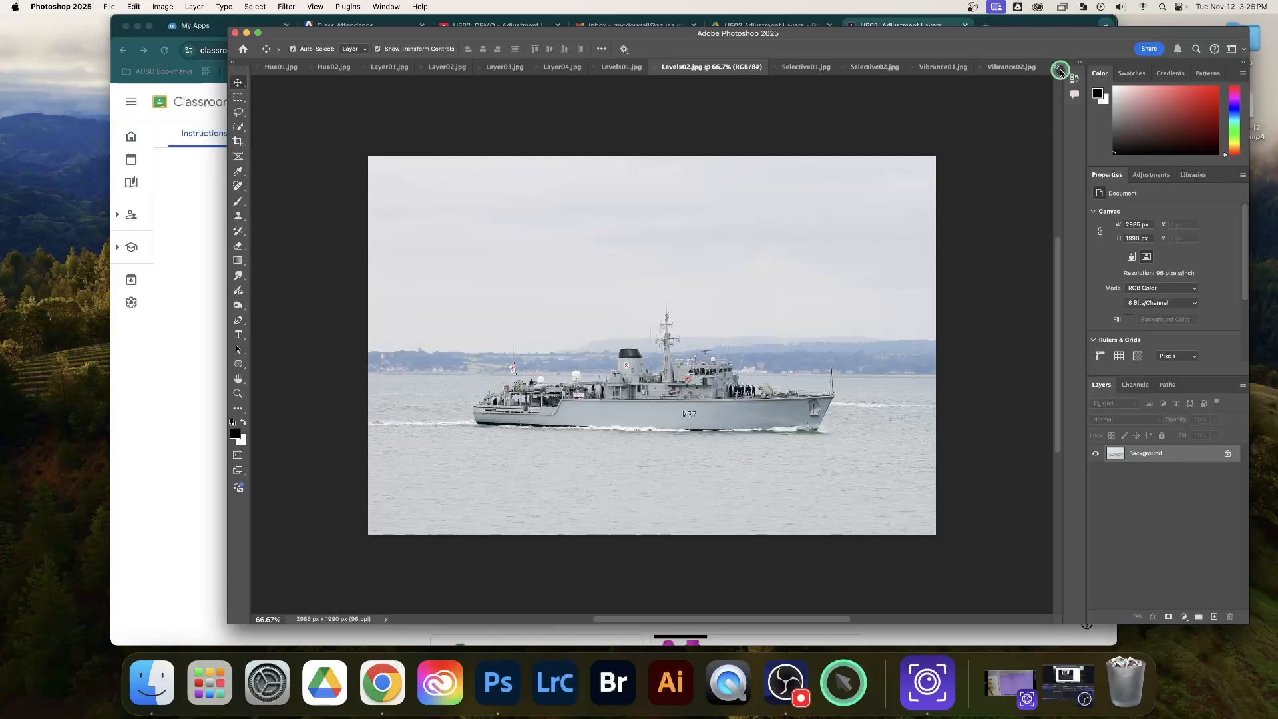
{"action": "left_click", "coordinate": [1059, 72]}
{"action": "left_click", "coordinate": [1088, 80]}
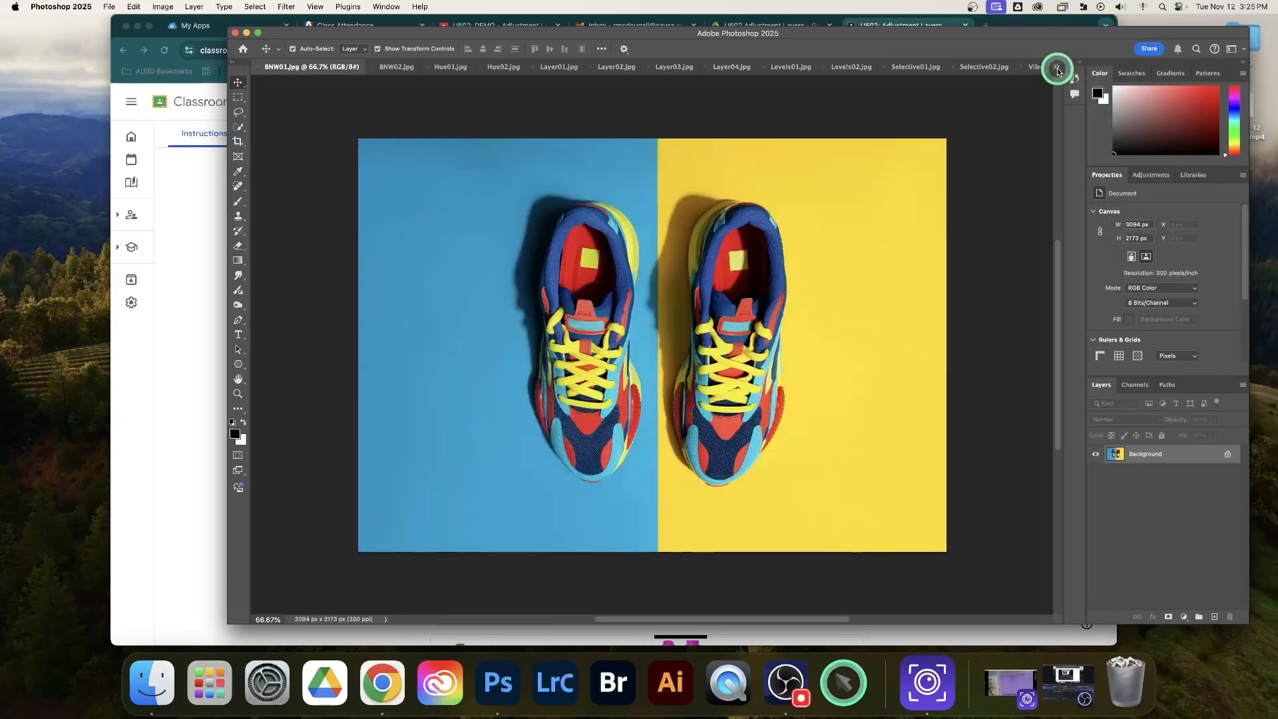
{"action": "left_click", "coordinate": [1058, 71]}
{"action": "left_click", "coordinate": [1093, 195]}
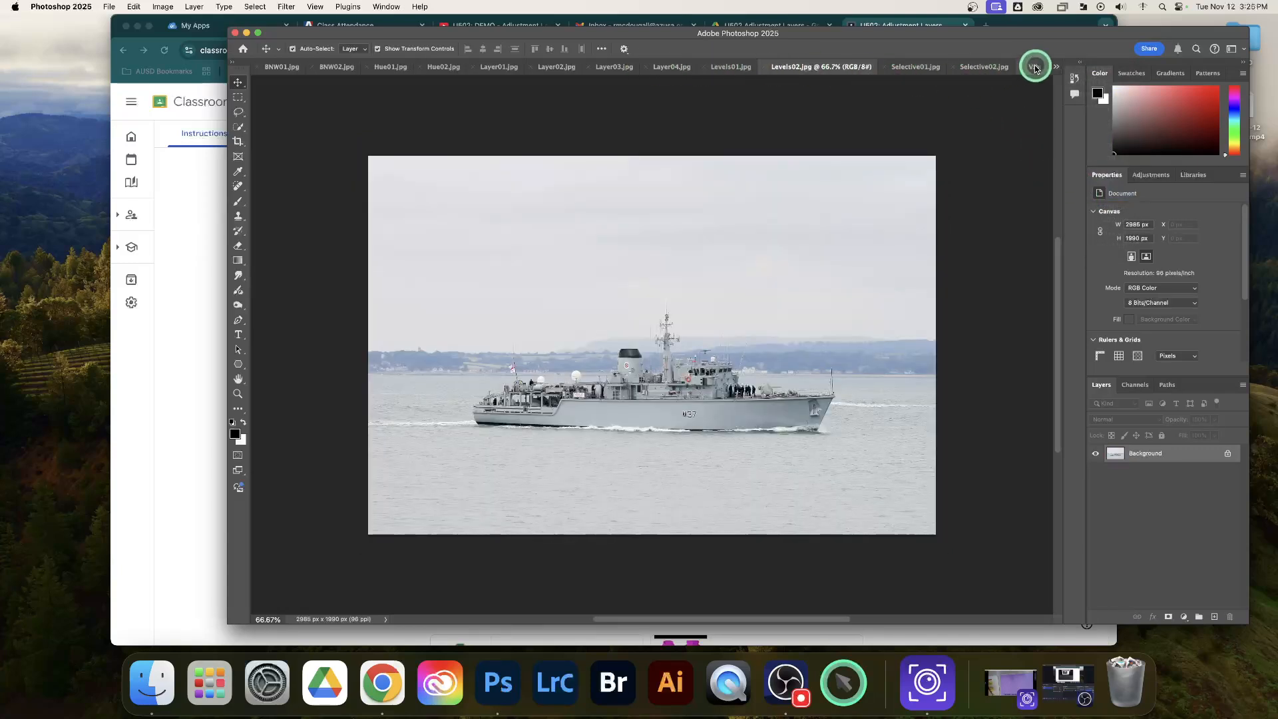
{"action": "left_click", "coordinate": [1058, 68]}
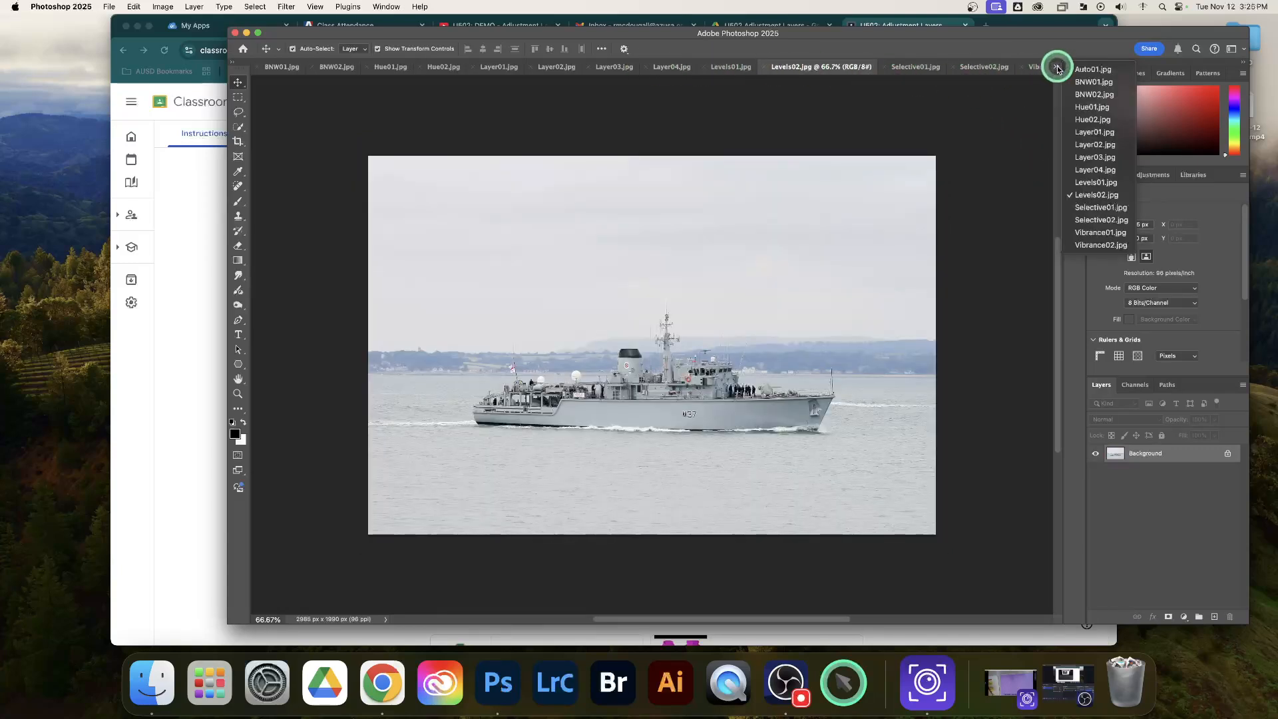
{"action": "left_click", "coordinate": [1058, 69]}
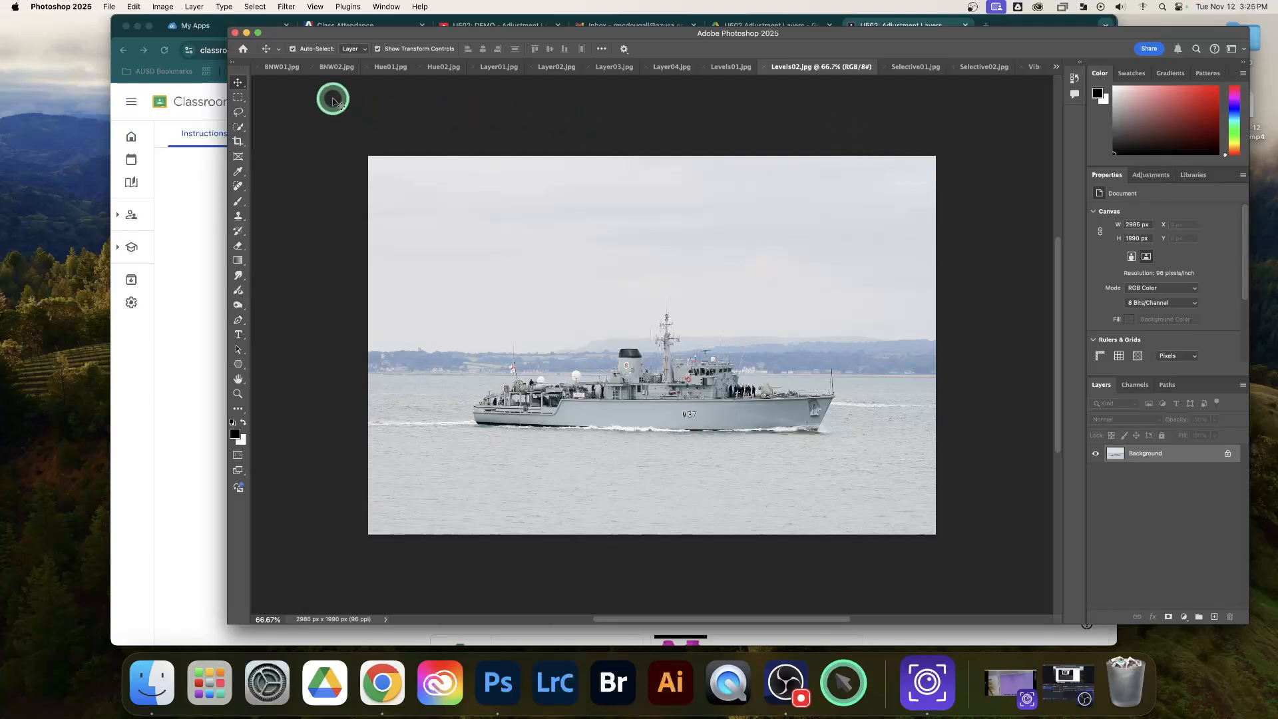
Step: Undock the Properties panel and the toolbar and reposition both as floating panels over the canvas area
{"action": "left_click", "coordinate": [1246, 65]}
{"action": "left_click", "coordinate": [1246, 65]}
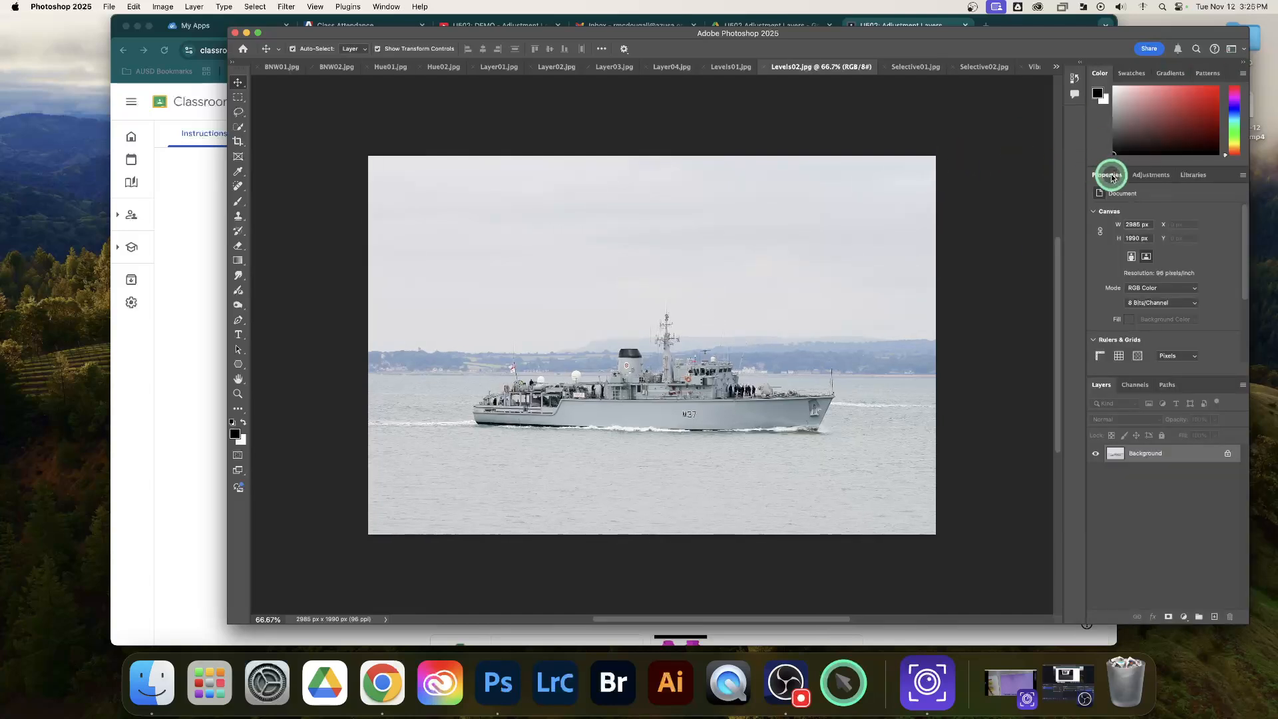
{"action": "left_click_drag", "start_coordinate": [1109, 178], "coordinate": [956, 124]}
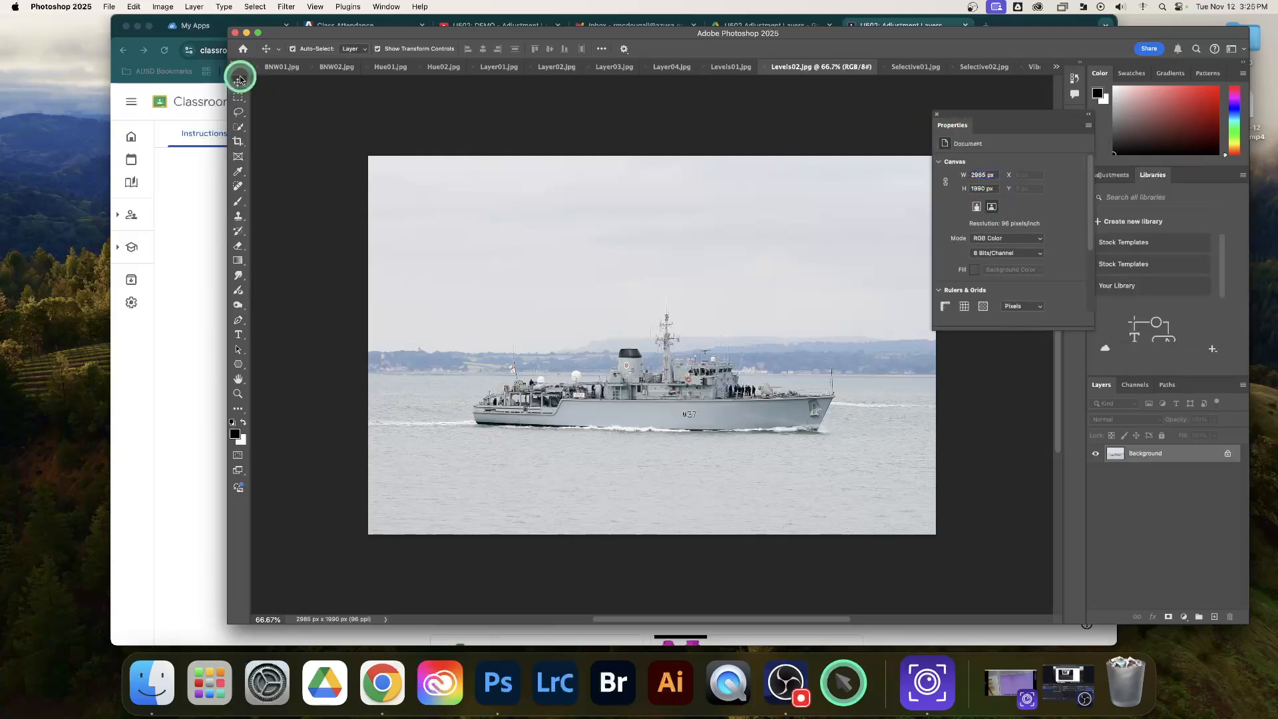
{"action": "left_click_drag", "start_coordinate": [233, 71], "coordinate": [305, 126]}
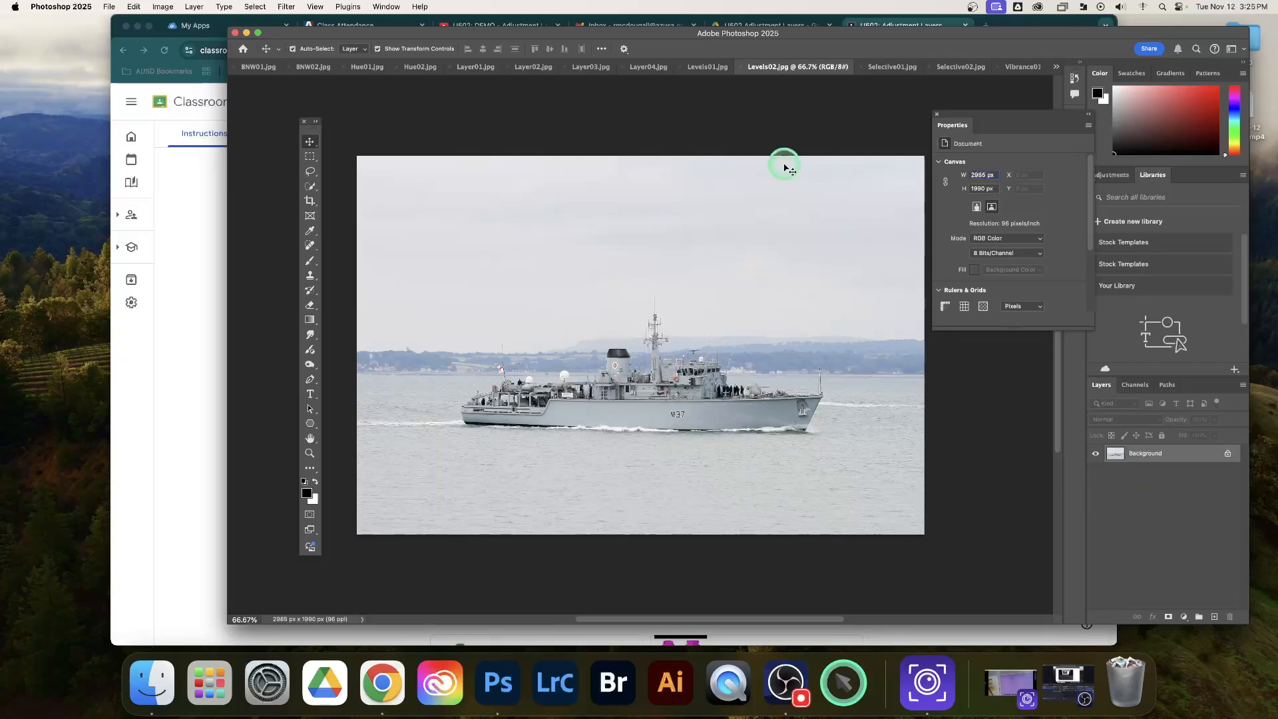
{"action": "left_click_drag", "start_coordinate": [311, 130], "coordinate": [262, 120]}
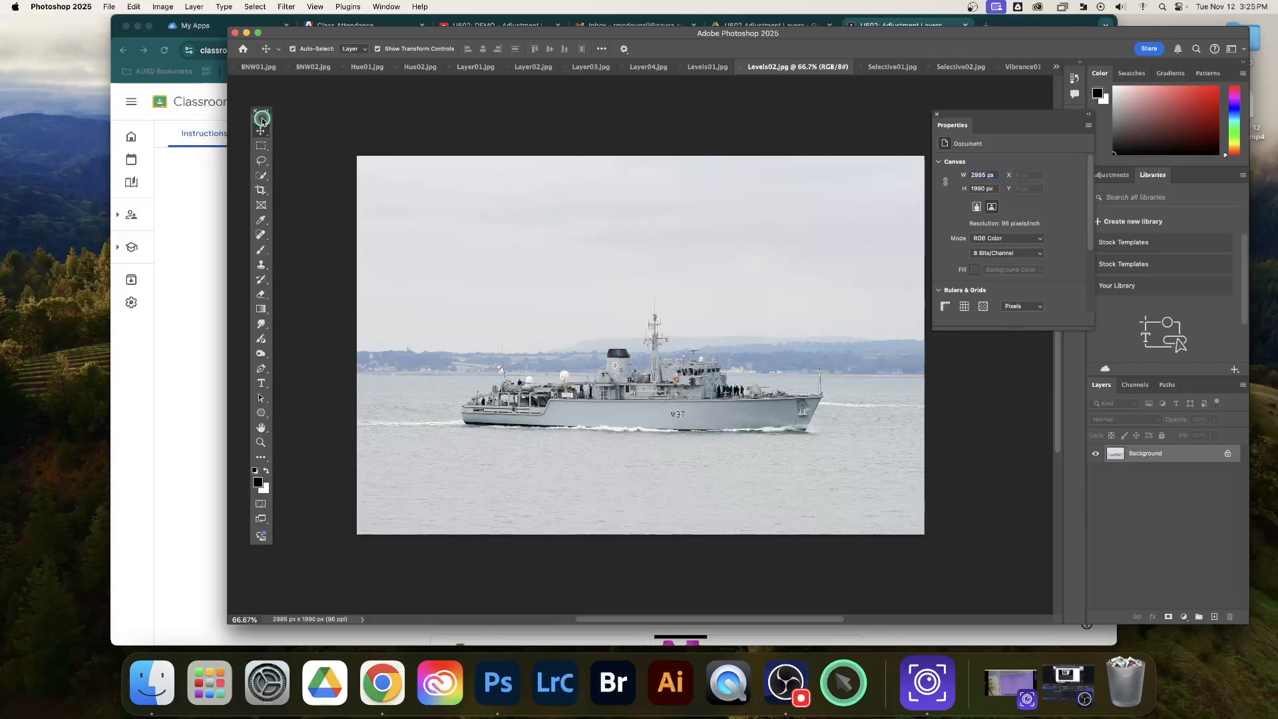
{"action": "left_click_drag", "start_coordinate": [1010, 123], "coordinate": [1023, 252]}
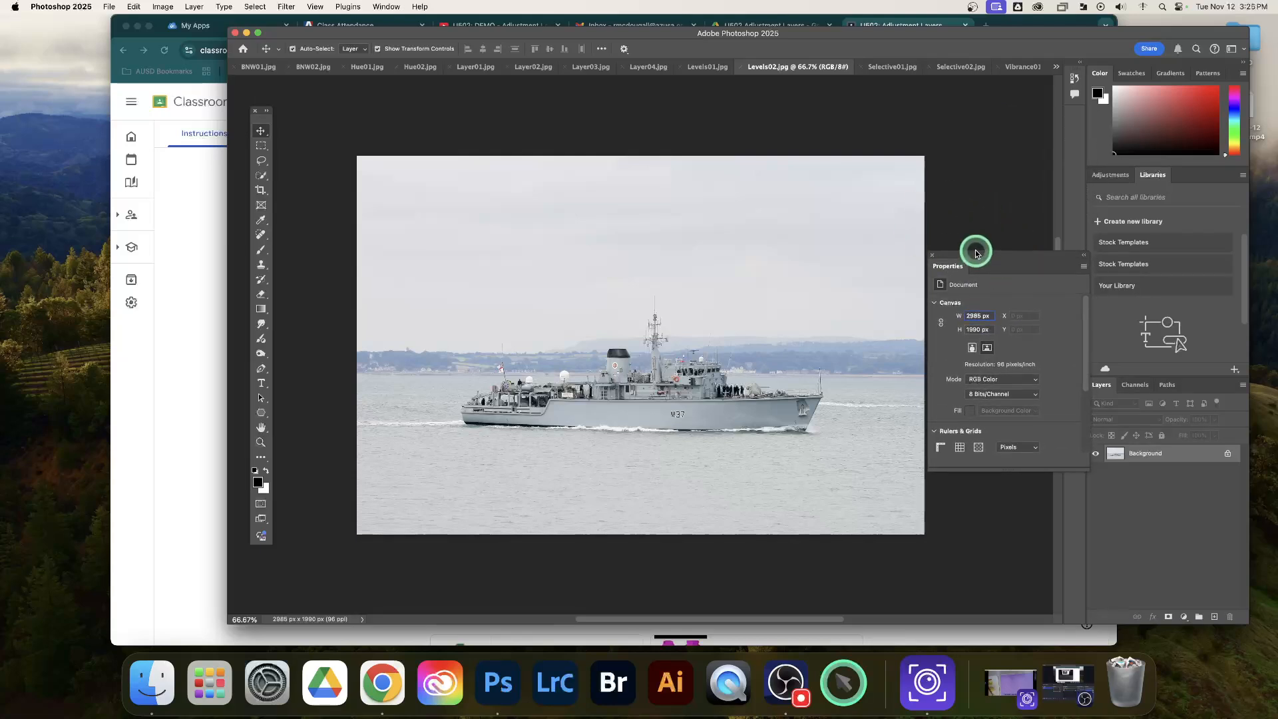
{"action": "left_click_drag", "start_coordinate": [998, 274], "coordinate": [1020, 297]}
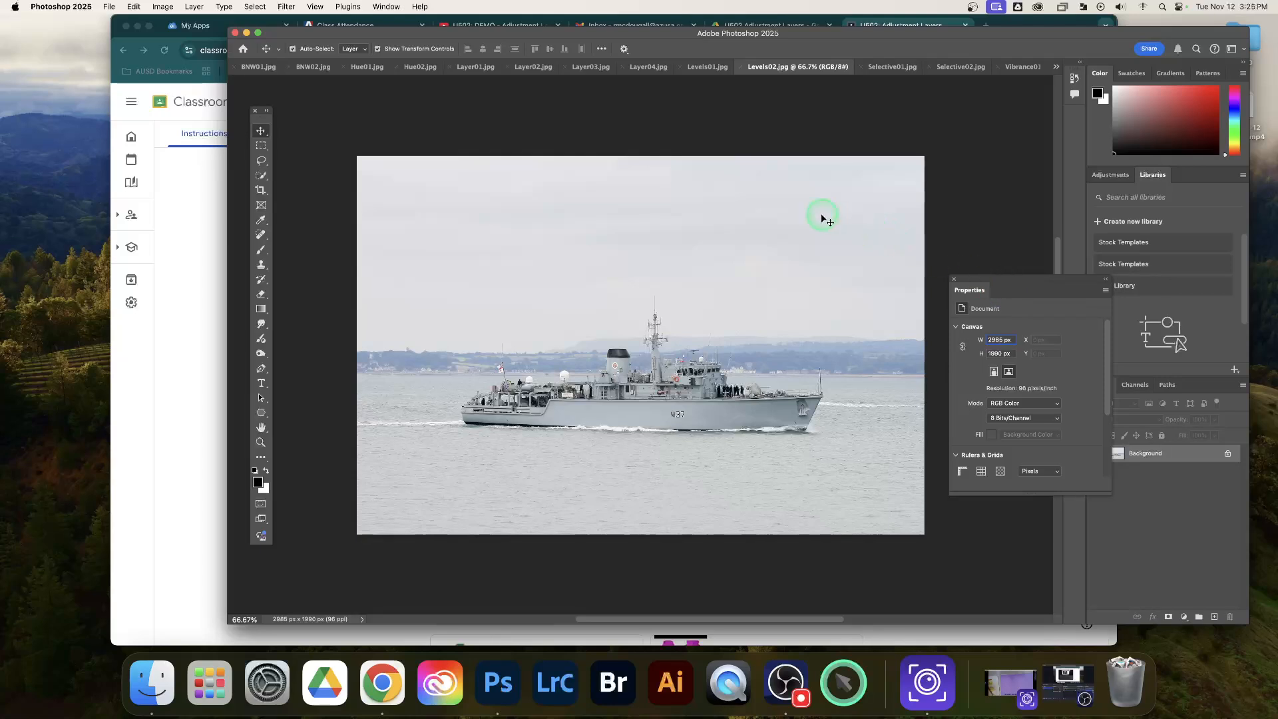
Step: Reset the Essentials workspace to its default panel layout
{"action": "left_click", "coordinate": [385, 8]}
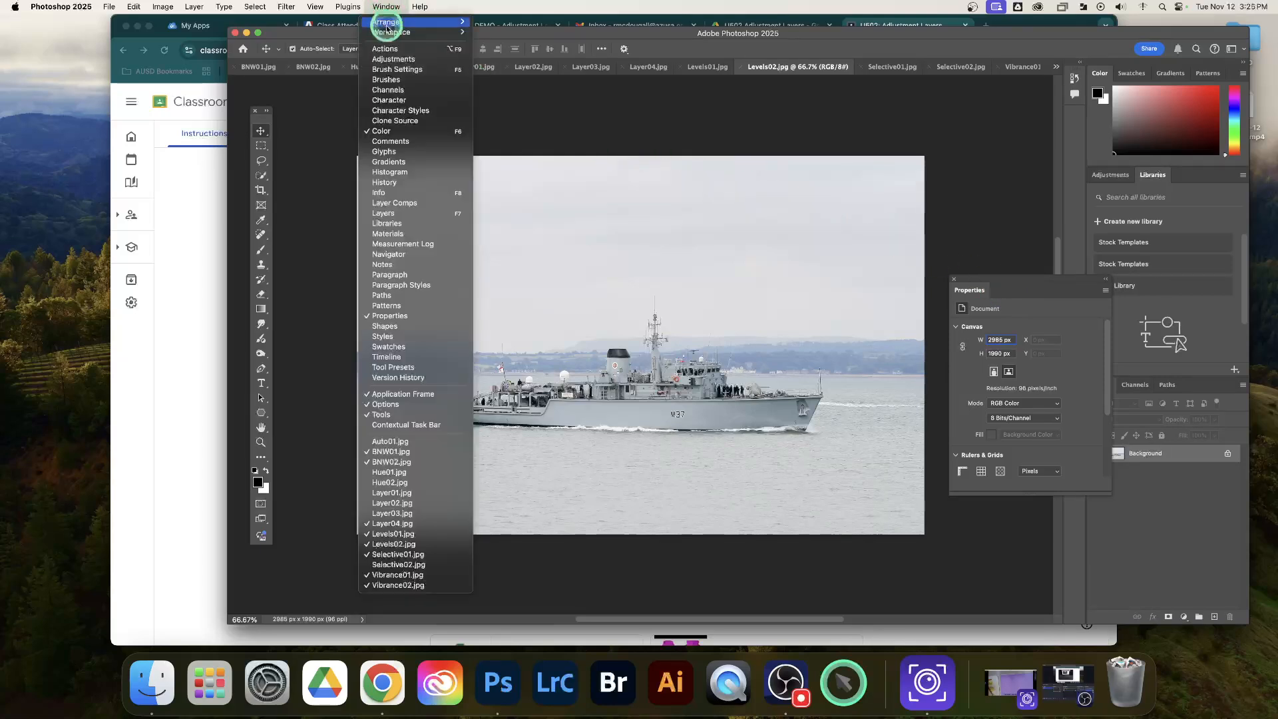
{"action": "mouse_move", "coordinate": [390, 36]}
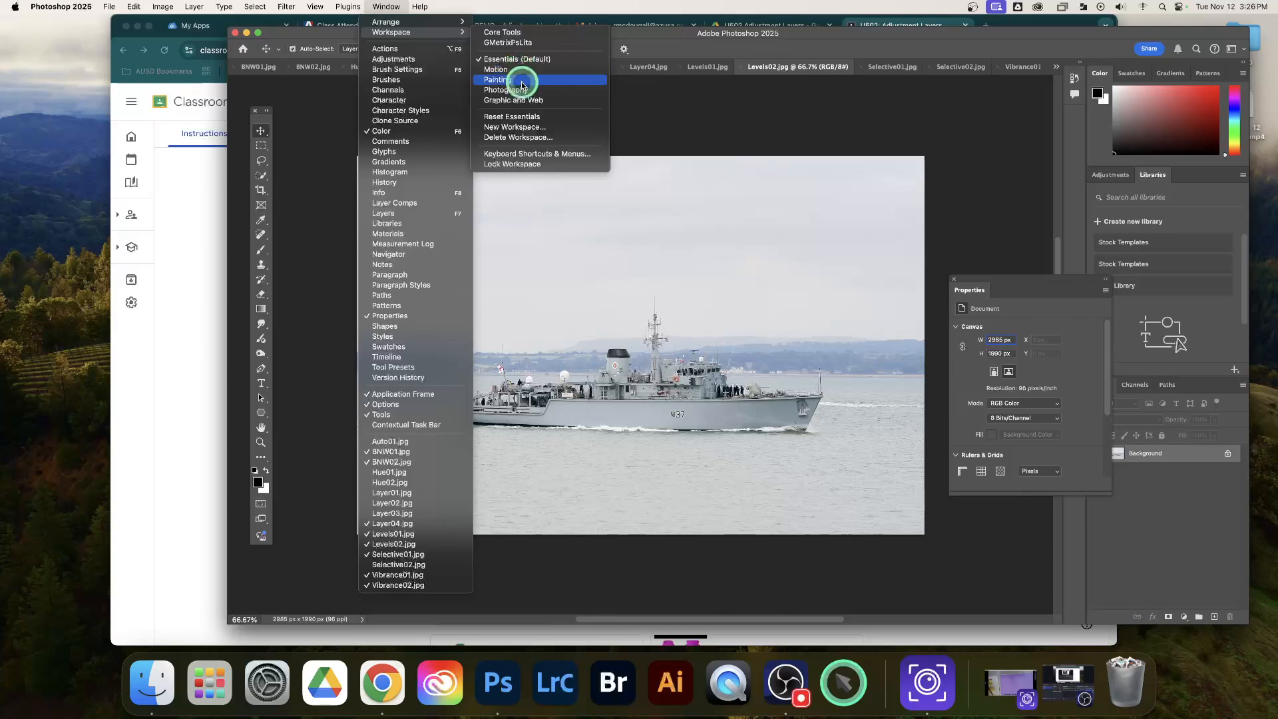
{"action": "left_click", "coordinate": [531, 103]}
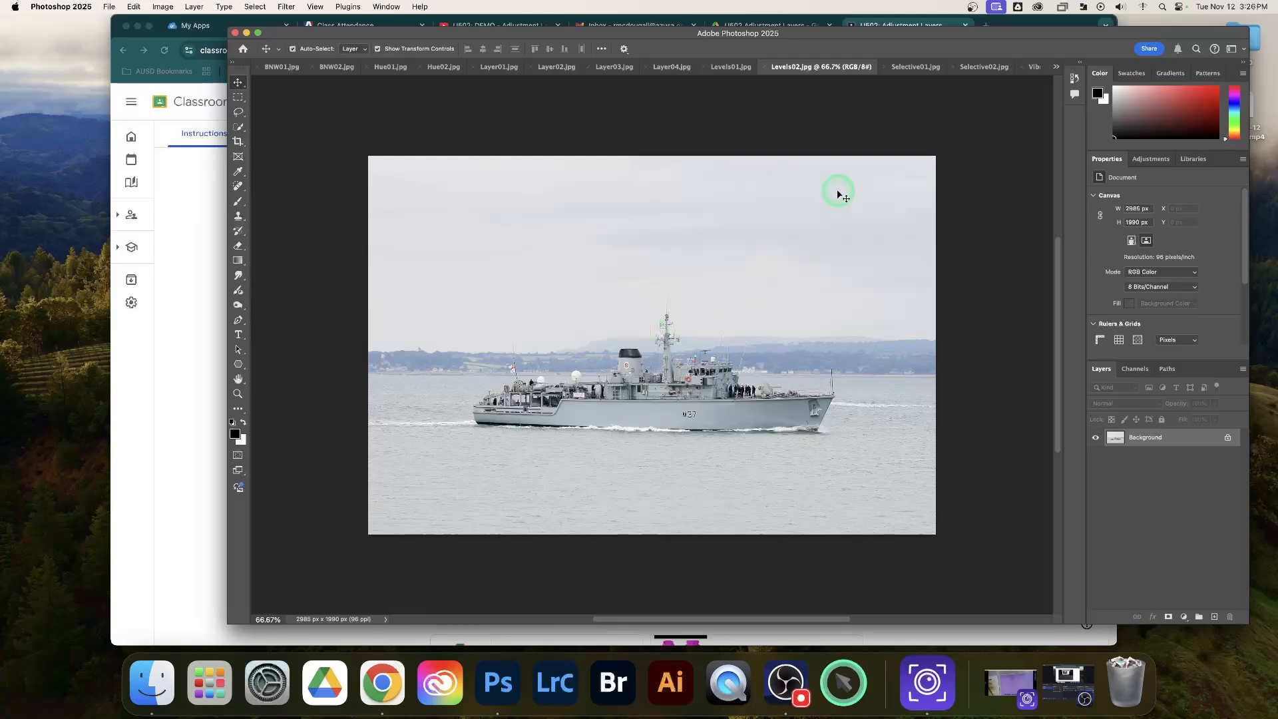
{"action": "left_click", "coordinate": [386, 7]}
{"action": "mouse_move", "coordinate": [418, 33]}
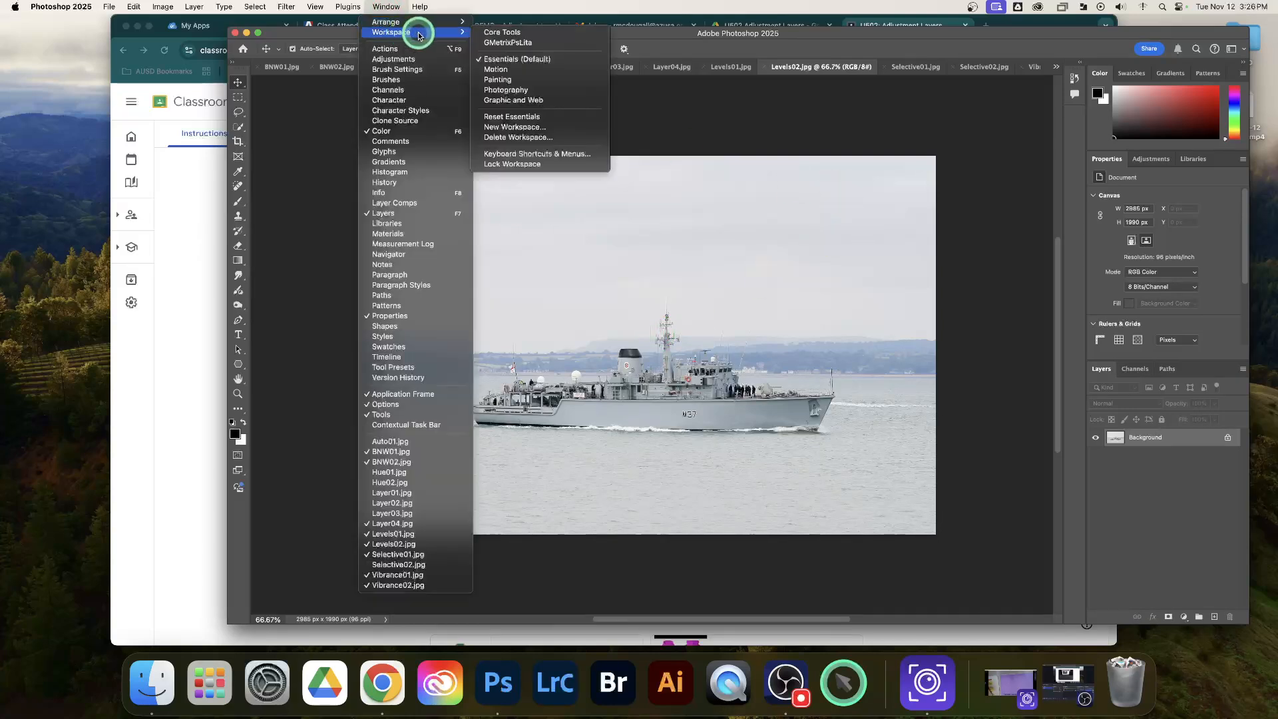
{"action": "left_click", "coordinate": [541, 121]}
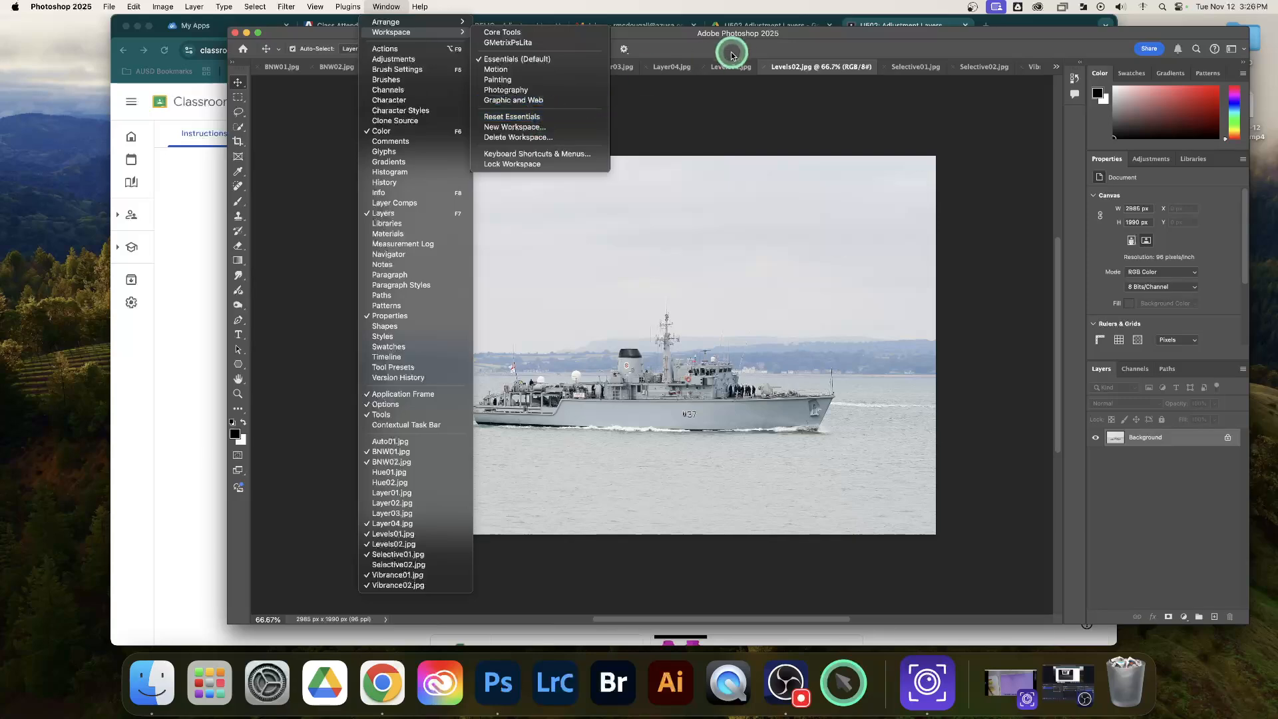
Step: Bring Auto01.jpg to the front and duplicate its Background layer within the same document as Background copy
{"action": "left_click", "coordinate": [1055, 67]}
{"action": "left_click", "coordinate": [1082, 69]}
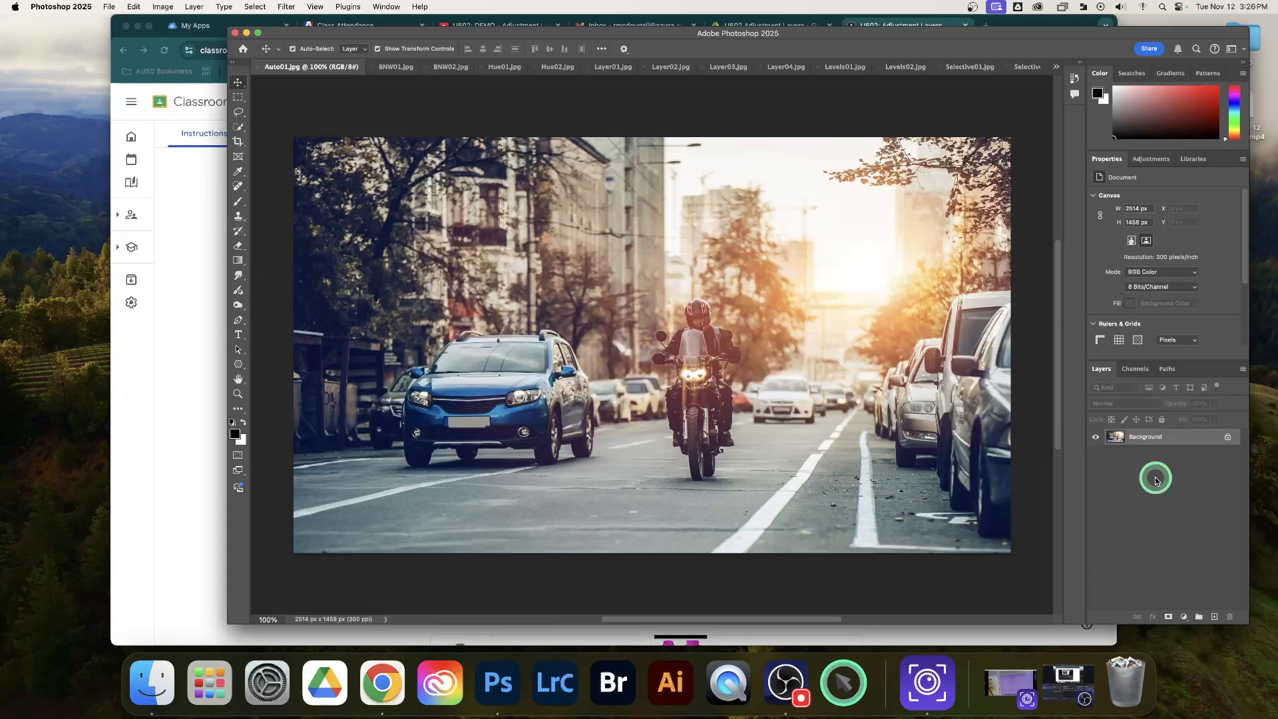
{"action": "right_click", "coordinate": [1196, 438]}
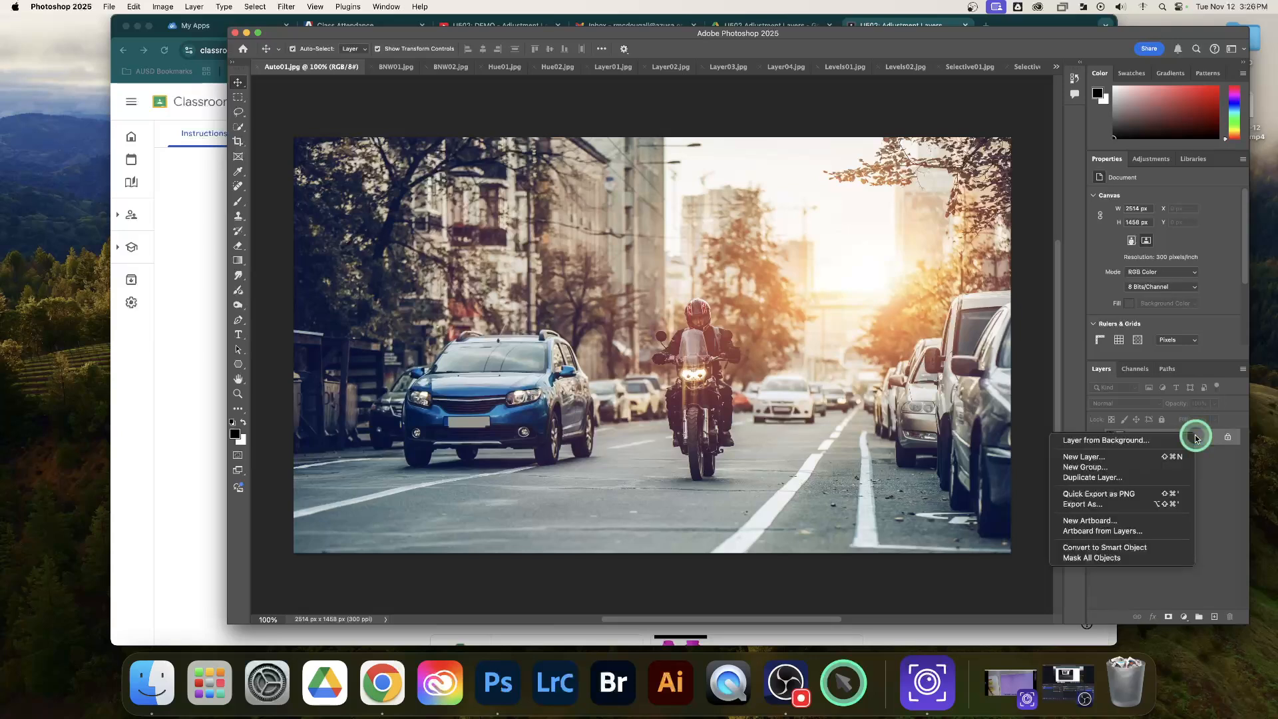
{"action": "left_click", "coordinate": [1152, 480]}
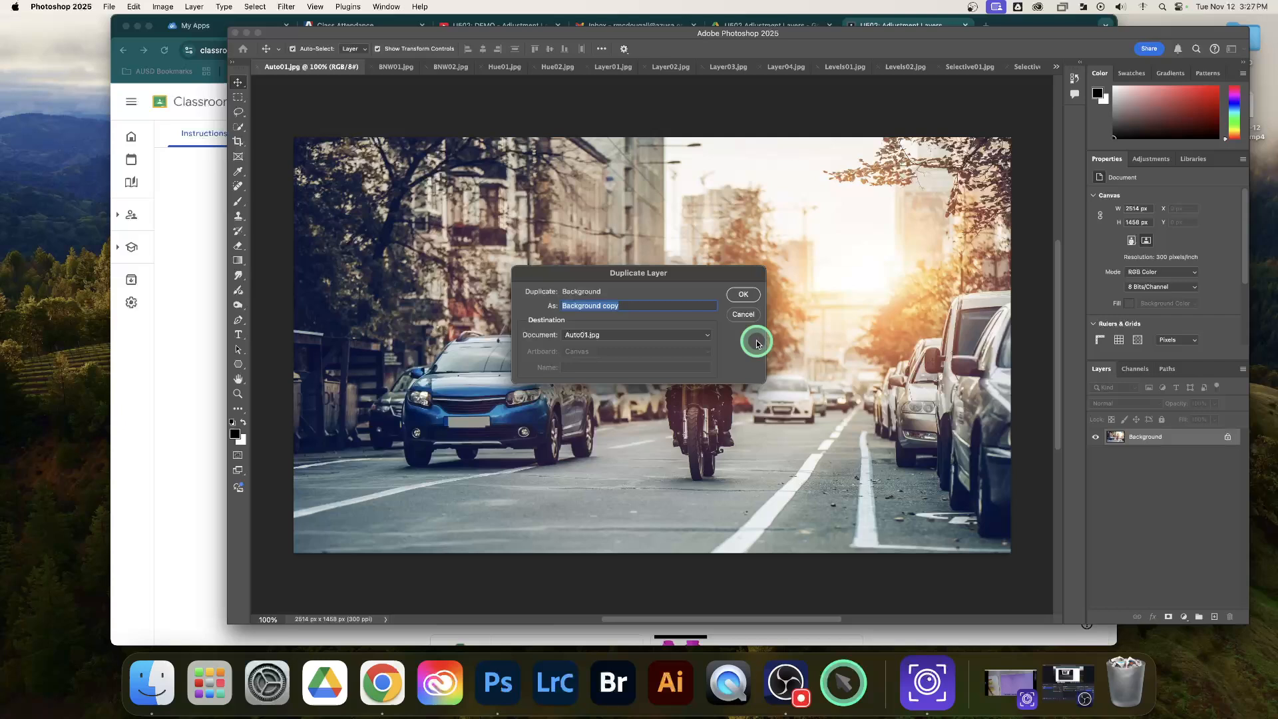
{"action": "left_click", "coordinate": [742, 294]}
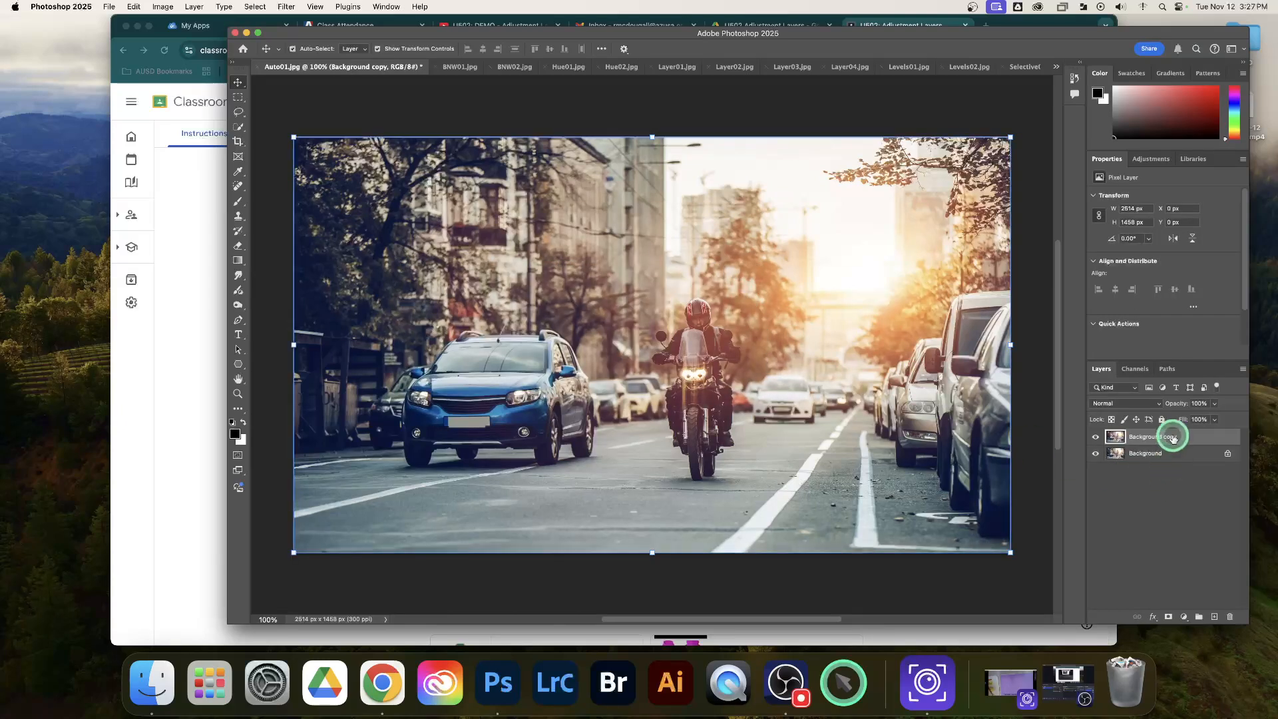
Step: Make two more duplicates from the Background copy layer and select the topmost copy
{"action": "left_click", "coordinate": [1176, 456]}
{"action": "left_click", "coordinate": [1175, 438]}
{"action": "left_click", "coordinate": [1175, 452]}
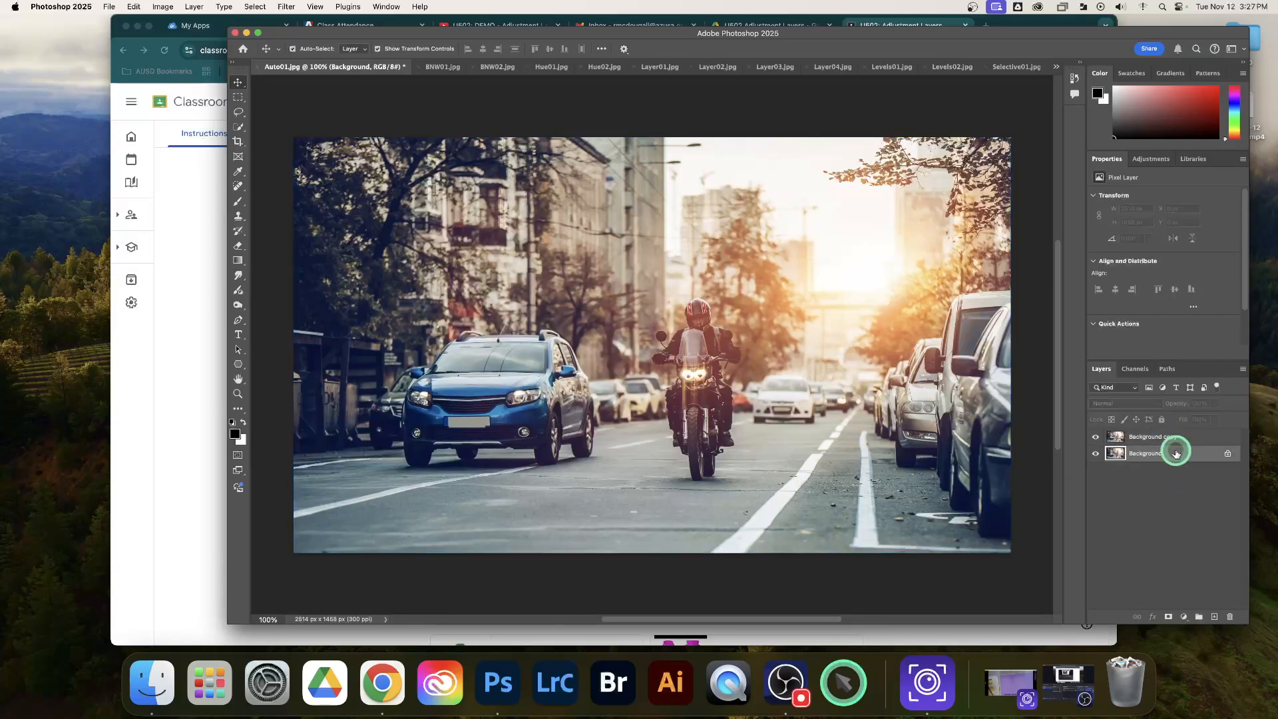
{"action": "left_click", "coordinate": [1165, 440]}
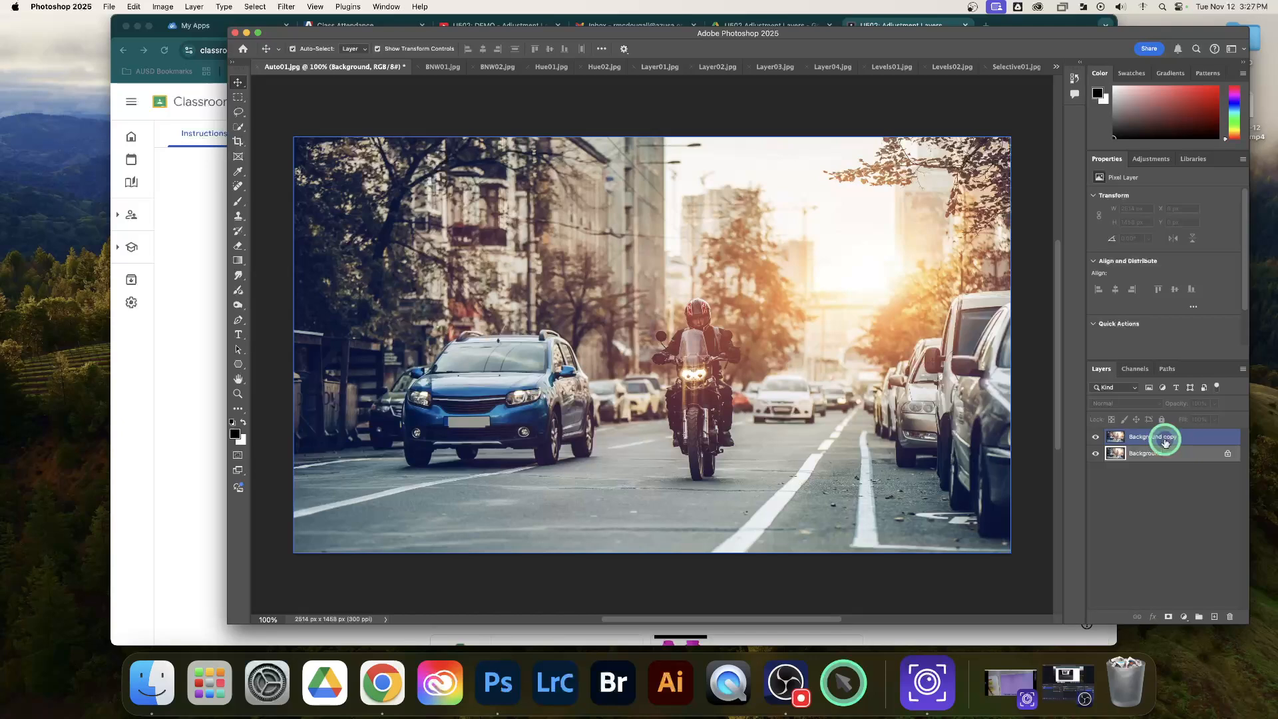
{"action": "left_click", "coordinate": [1213, 439]}
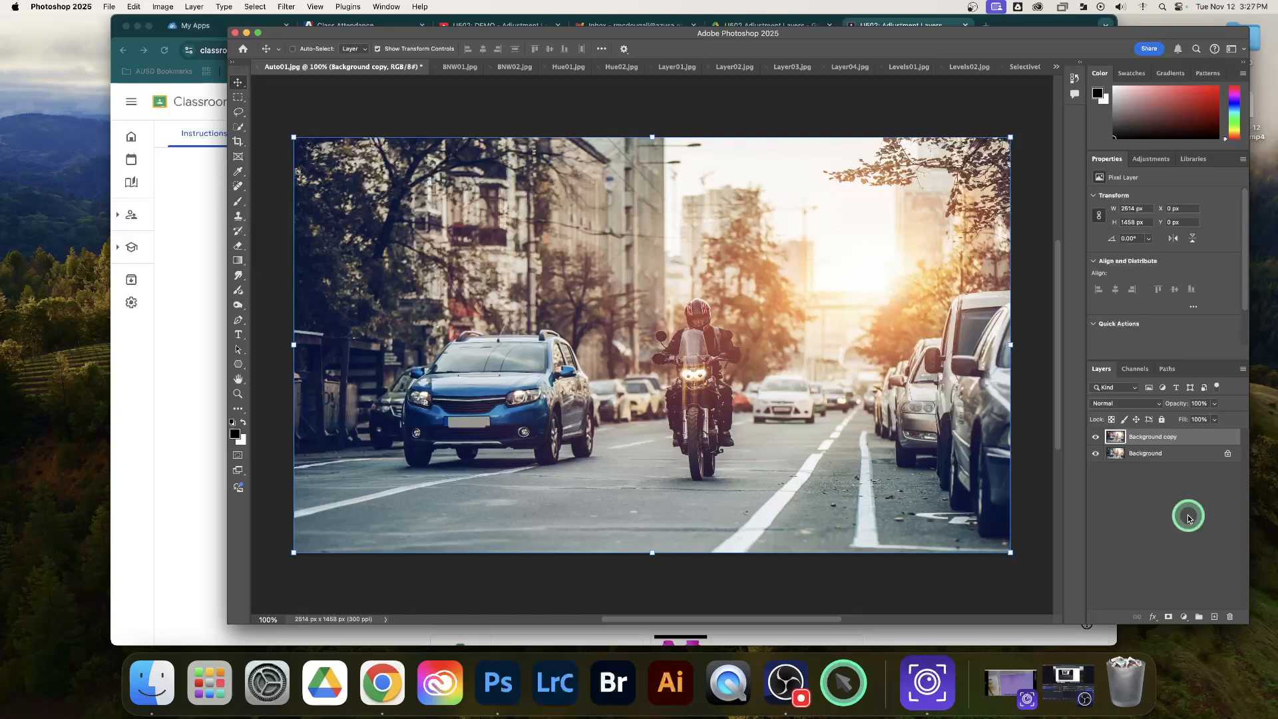
{"action": "key", "text": "super+j"}
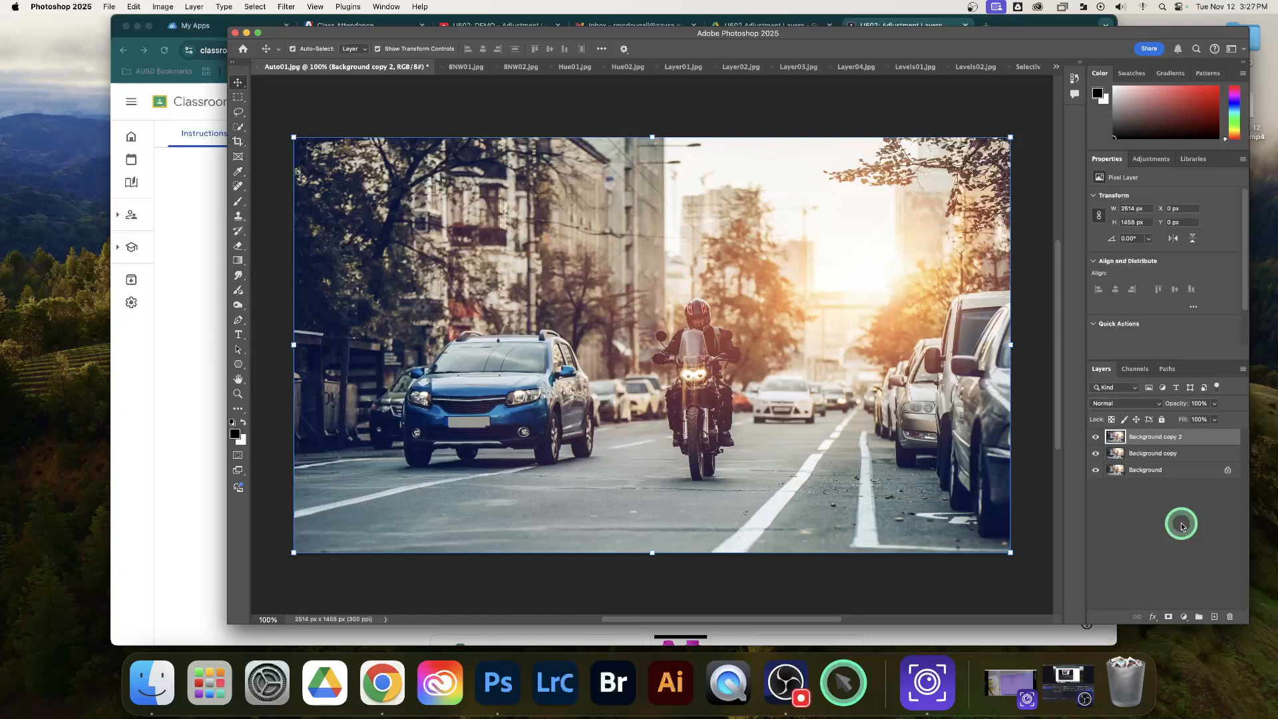
{"action": "key", "text": "super+j"}
{"action": "left_click", "coordinate": [1150, 457]}
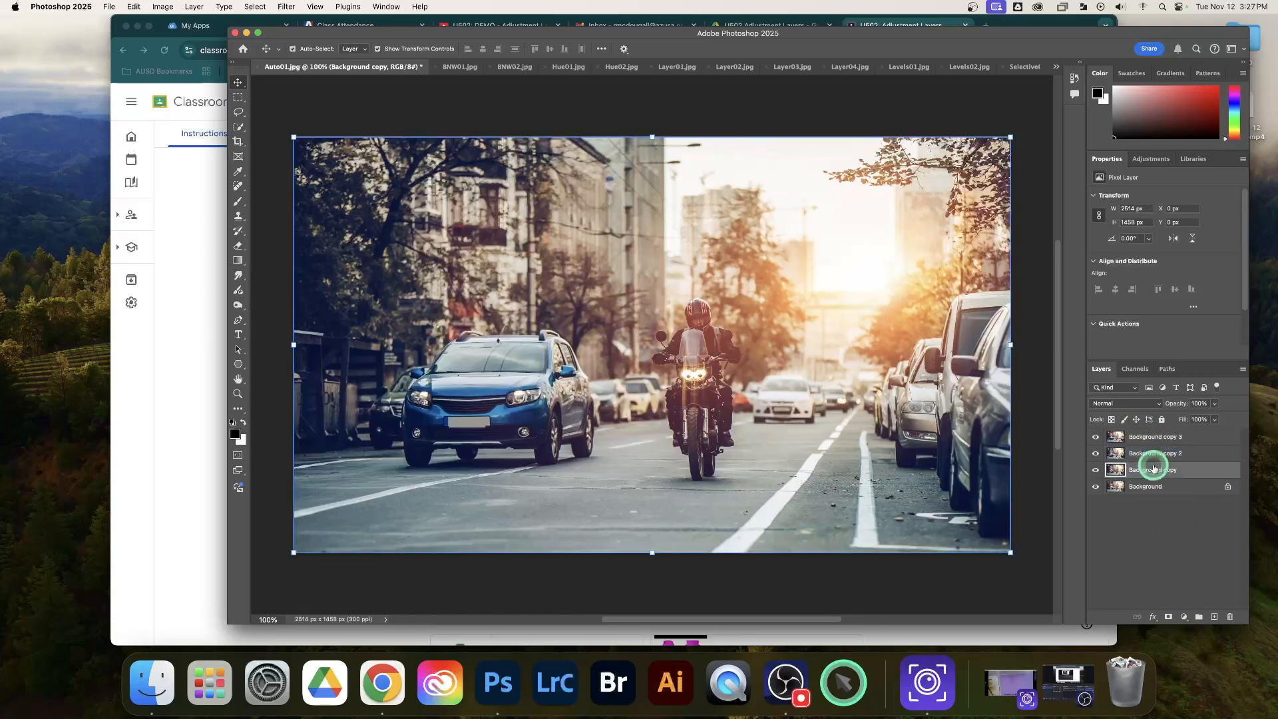
{"action": "left_click", "coordinate": [1153, 439]}
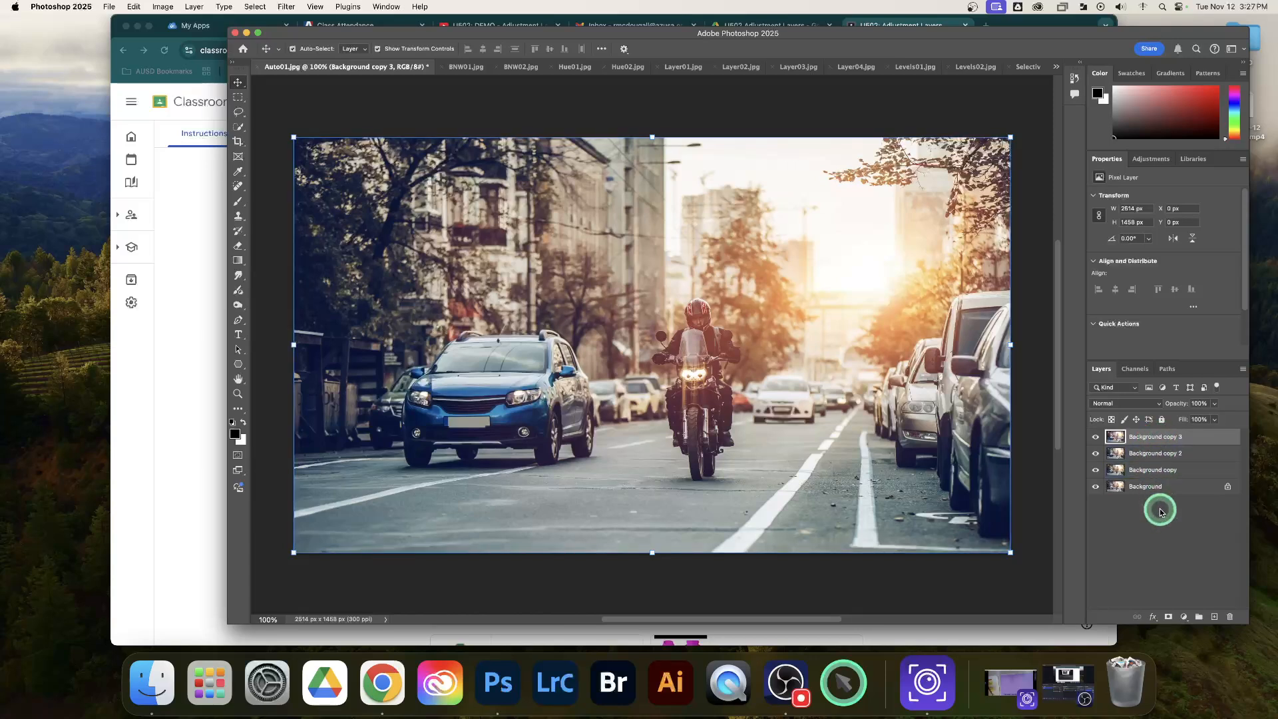
{"action": "left_click", "coordinate": [1159, 474]}
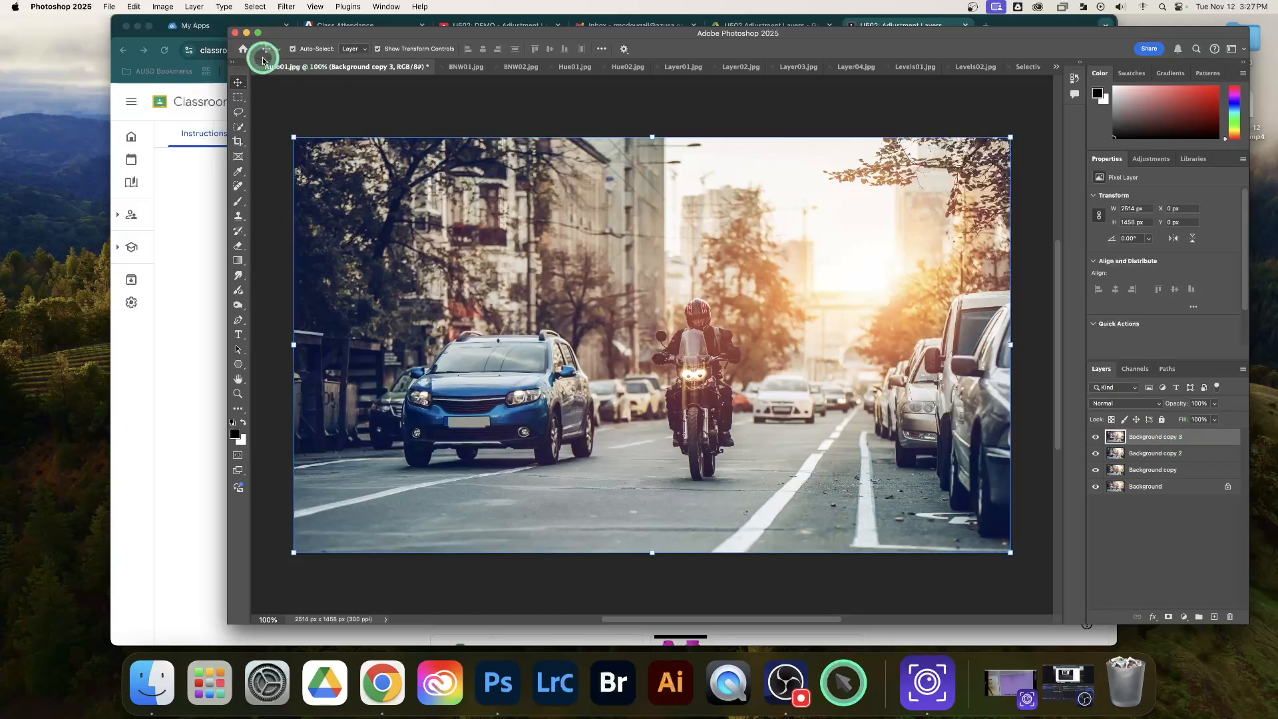
Step: Apply Auto Tone to the topmost layer and rename that layer Auto Tone
{"action": "left_click", "coordinate": [163, 7]}
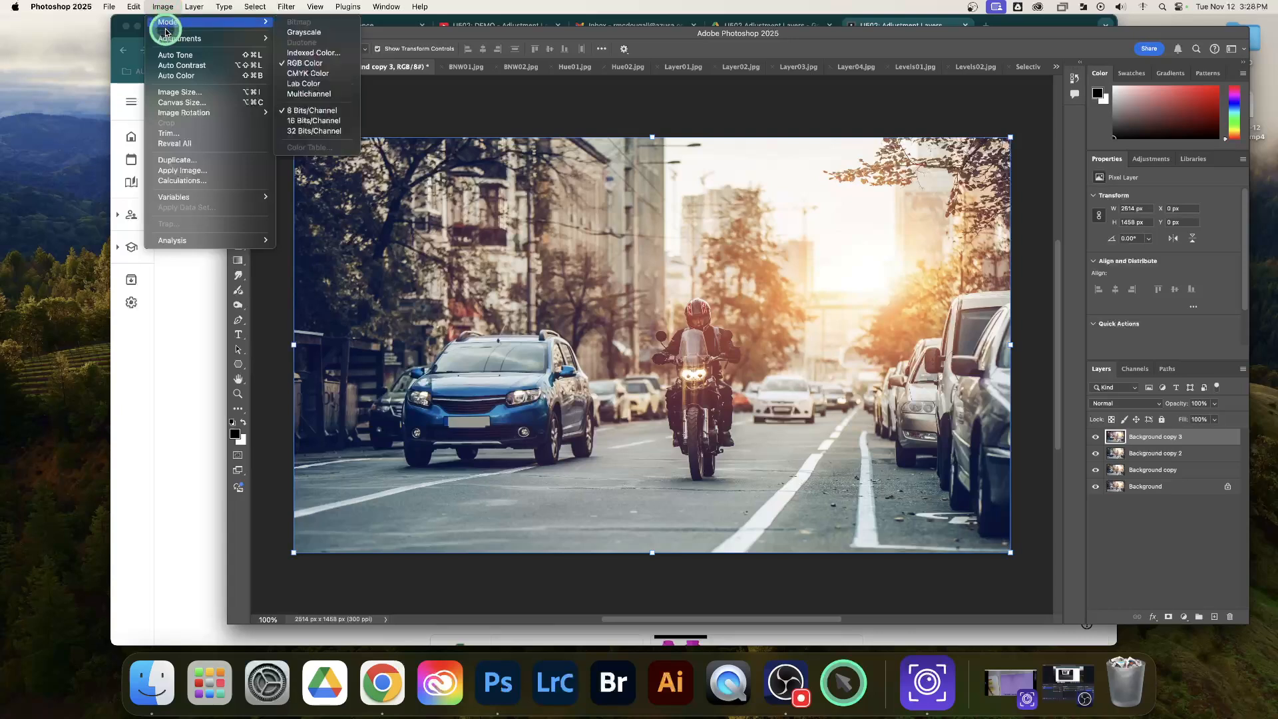
{"action": "left_click", "coordinate": [168, 57]}
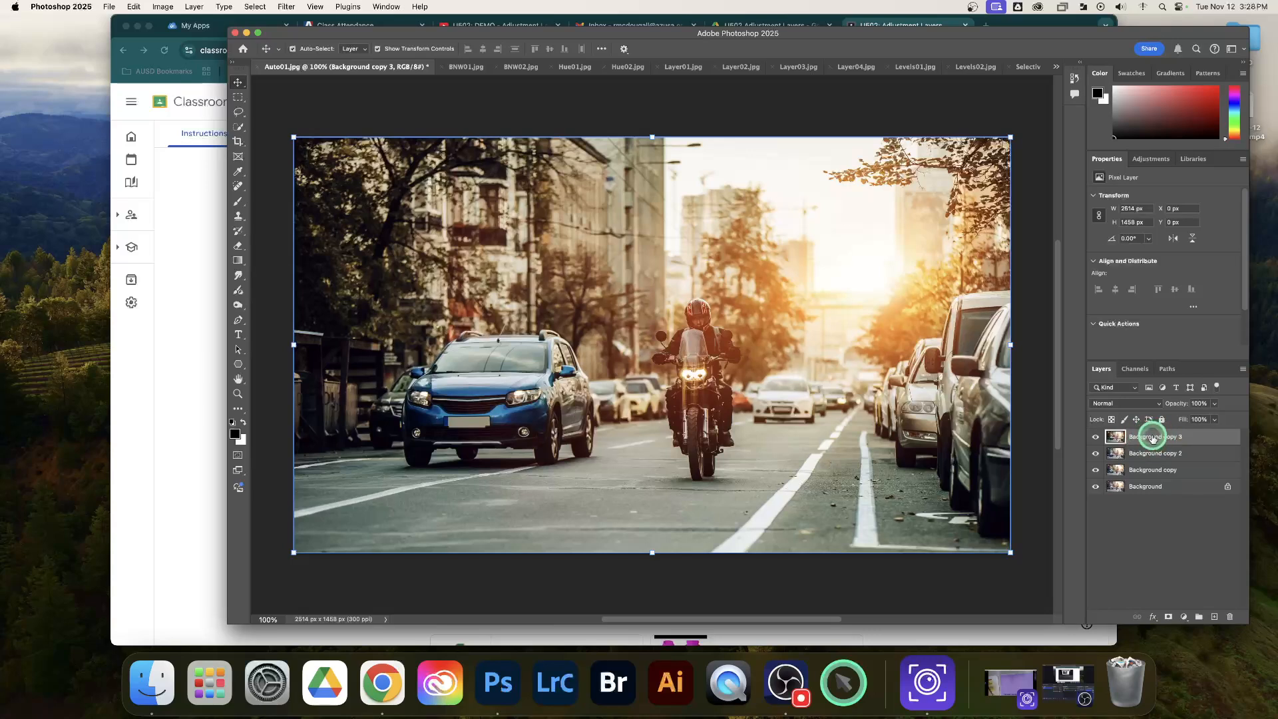
{"action": "double_click", "coordinate": [1152, 436]}
{"action": "key", "text": "Return"}
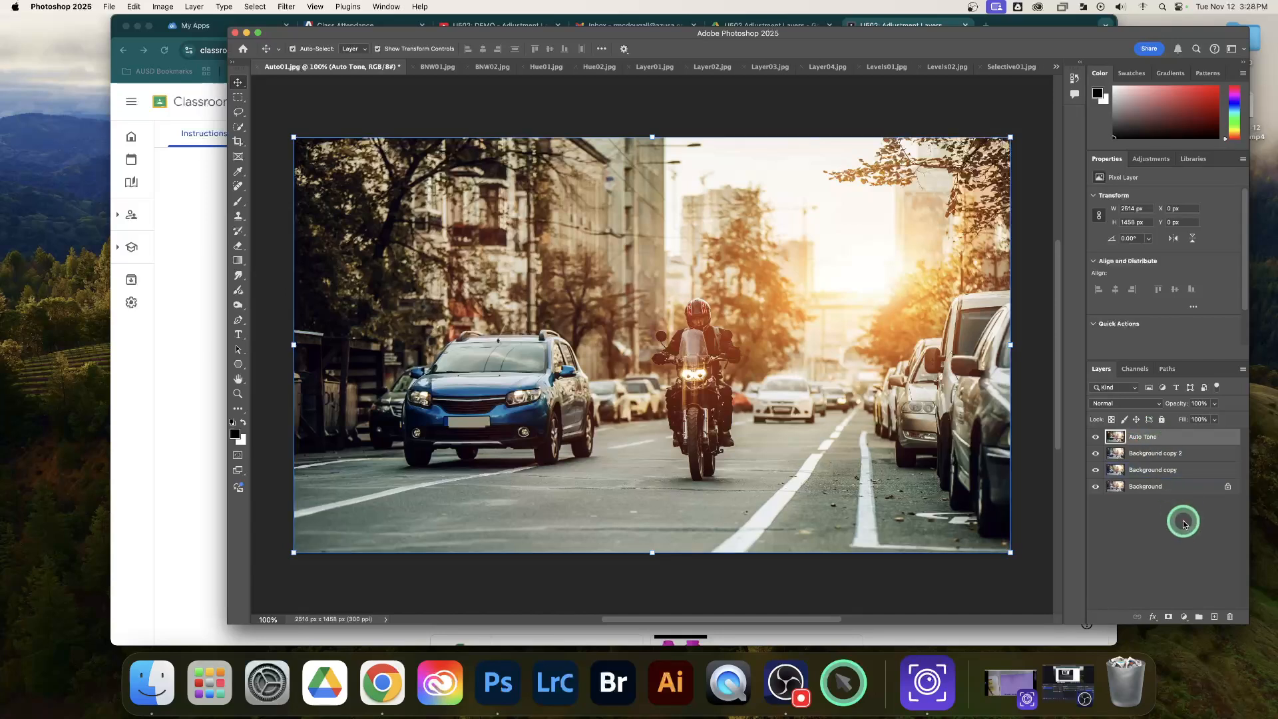
Step: Apply Auto Contrast to the Background copy 2 layer and rename that layer Auto Contrast
{"action": "left_click", "coordinate": [1208, 456]}
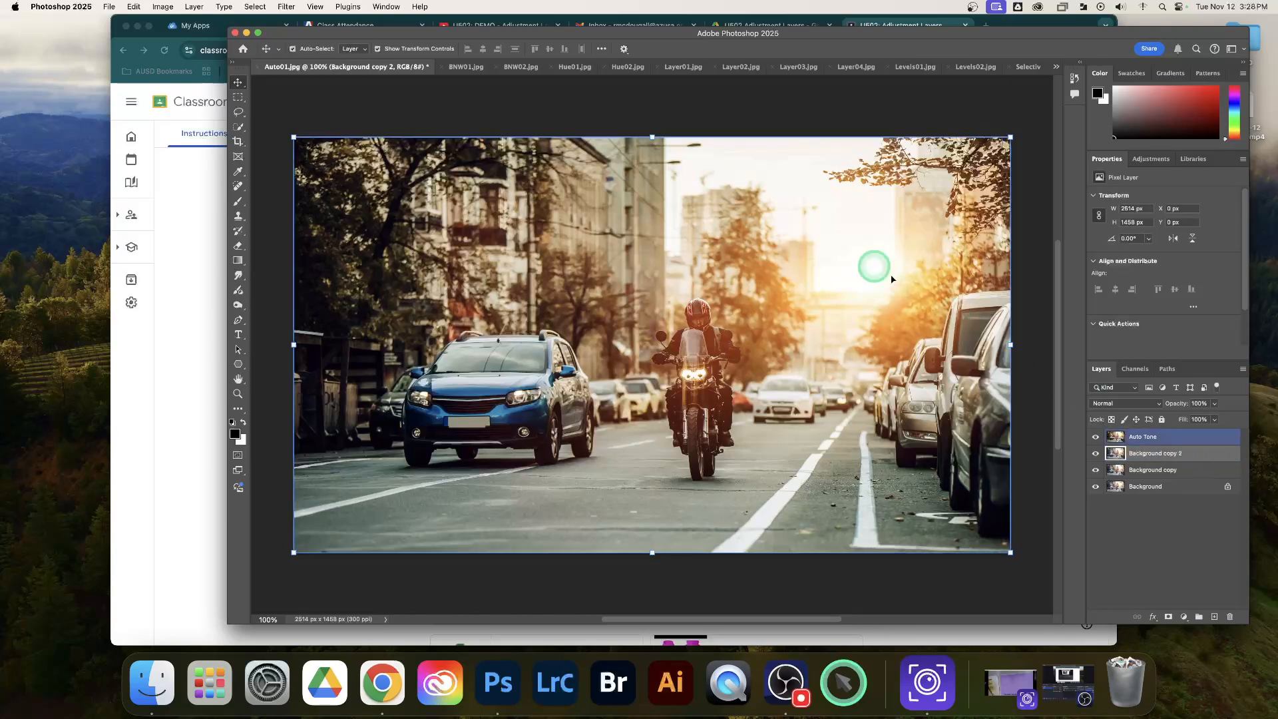
{"action": "left_click", "coordinate": [169, 8]}
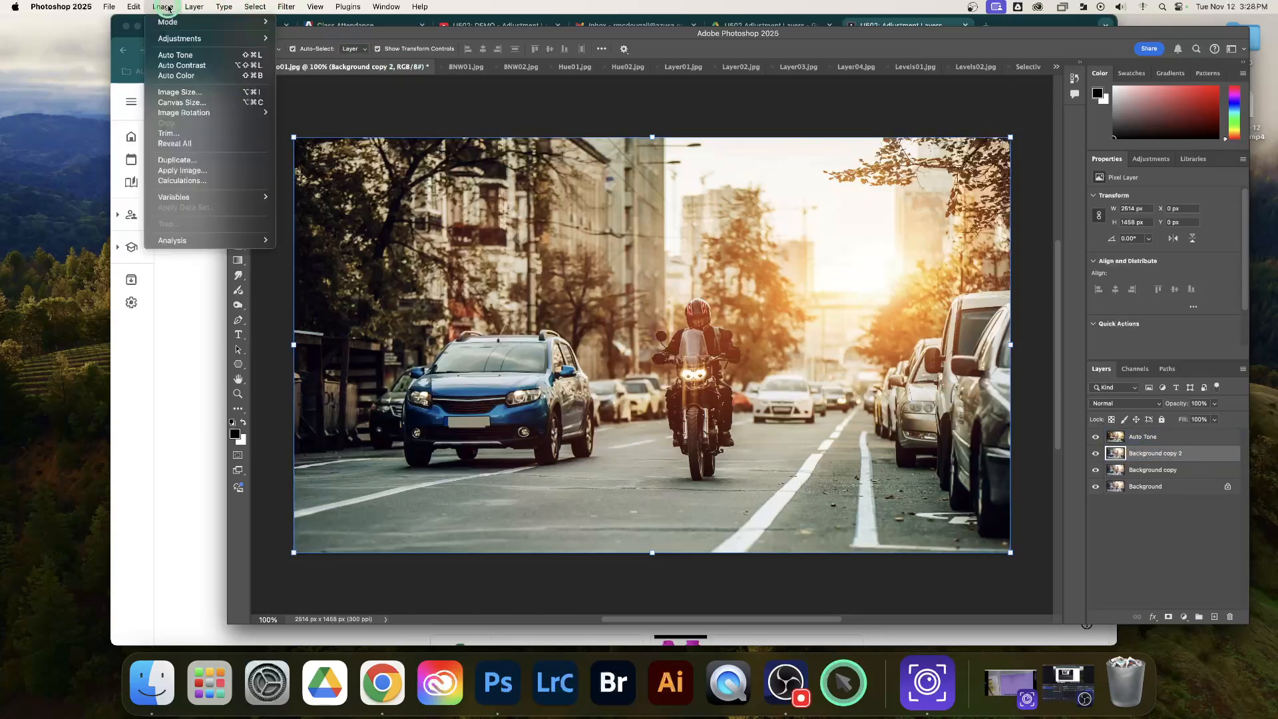
{"action": "left_click", "coordinate": [189, 66]}
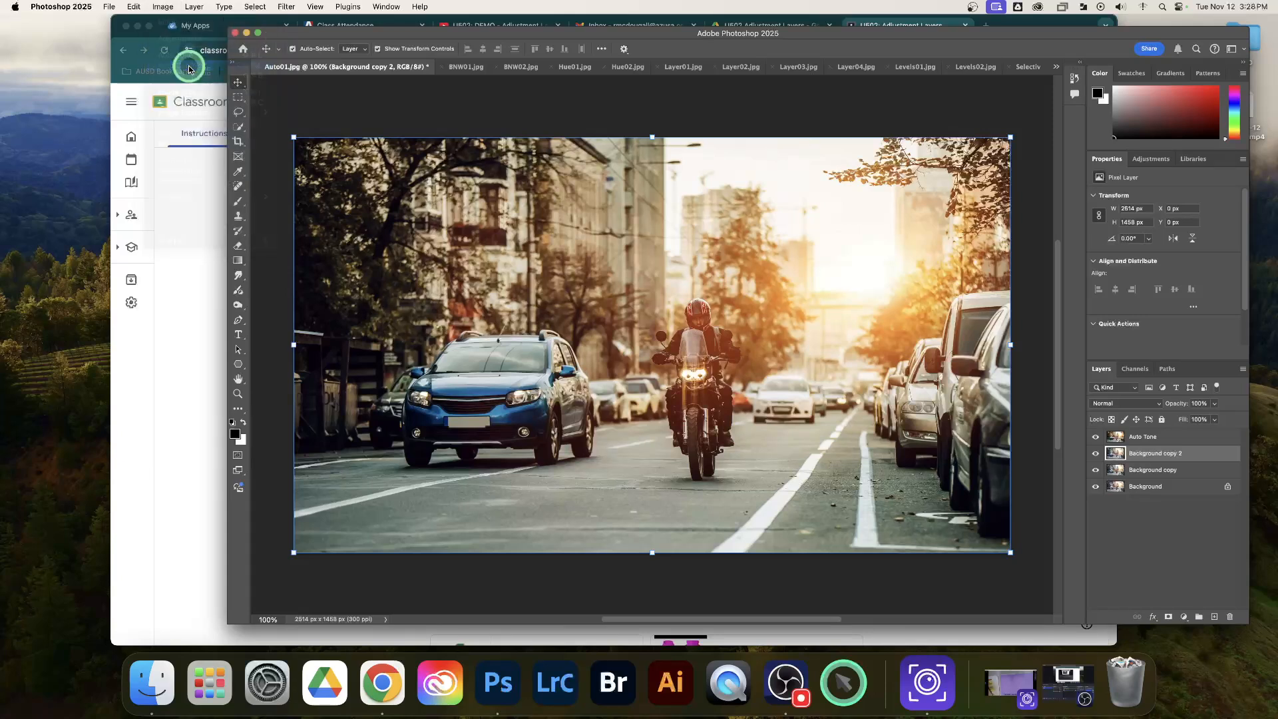
{"action": "double_click", "coordinate": [1142, 453]}
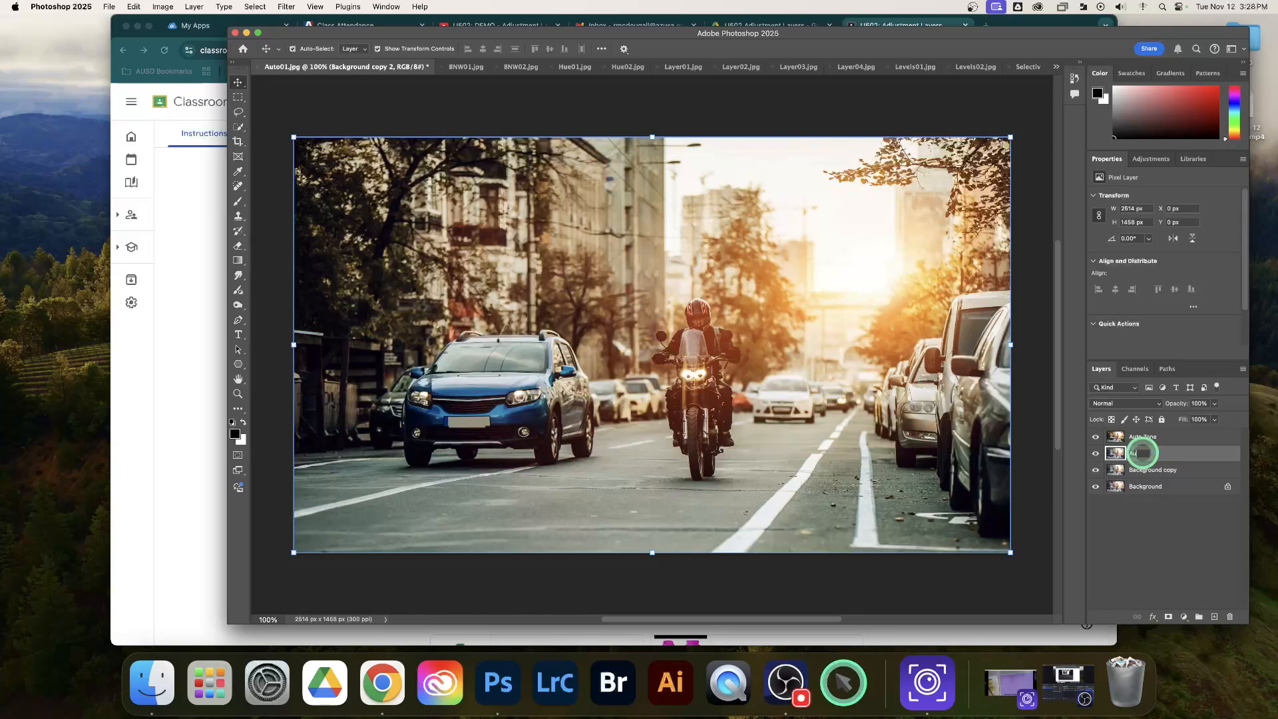
{"action": "type", "text": "Auto Contrast"}
{"action": "key", "text": "Return"}
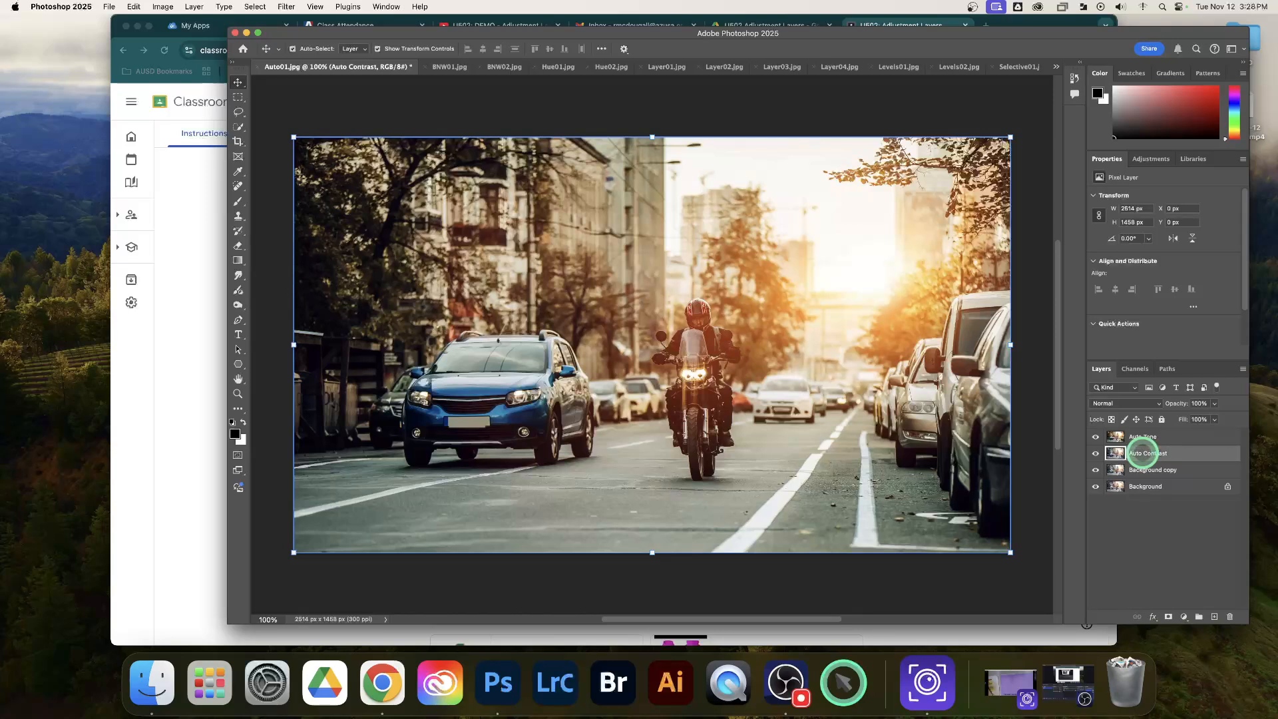
Step: Apply Auto Color to the Background copy layer, rename that layer Auto Color and deselect it
{"action": "left_click", "coordinate": [1196, 471]}
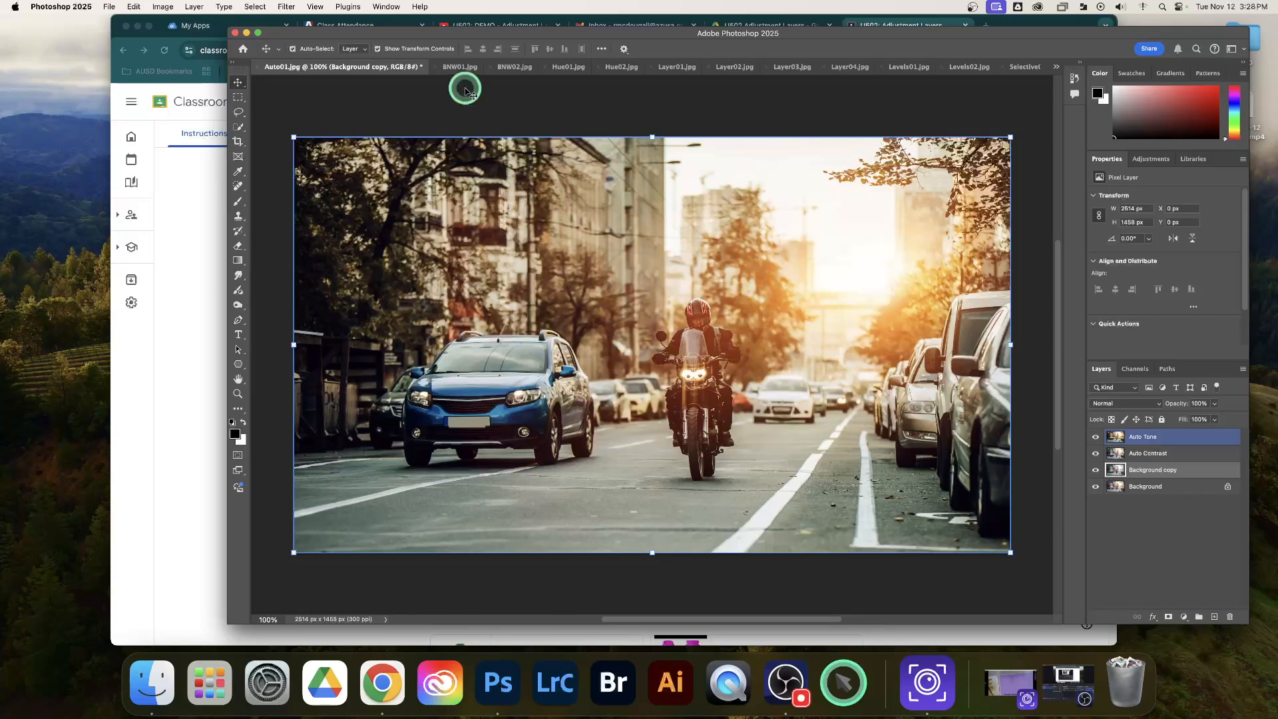
{"action": "left_click", "coordinate": [163, 7]}
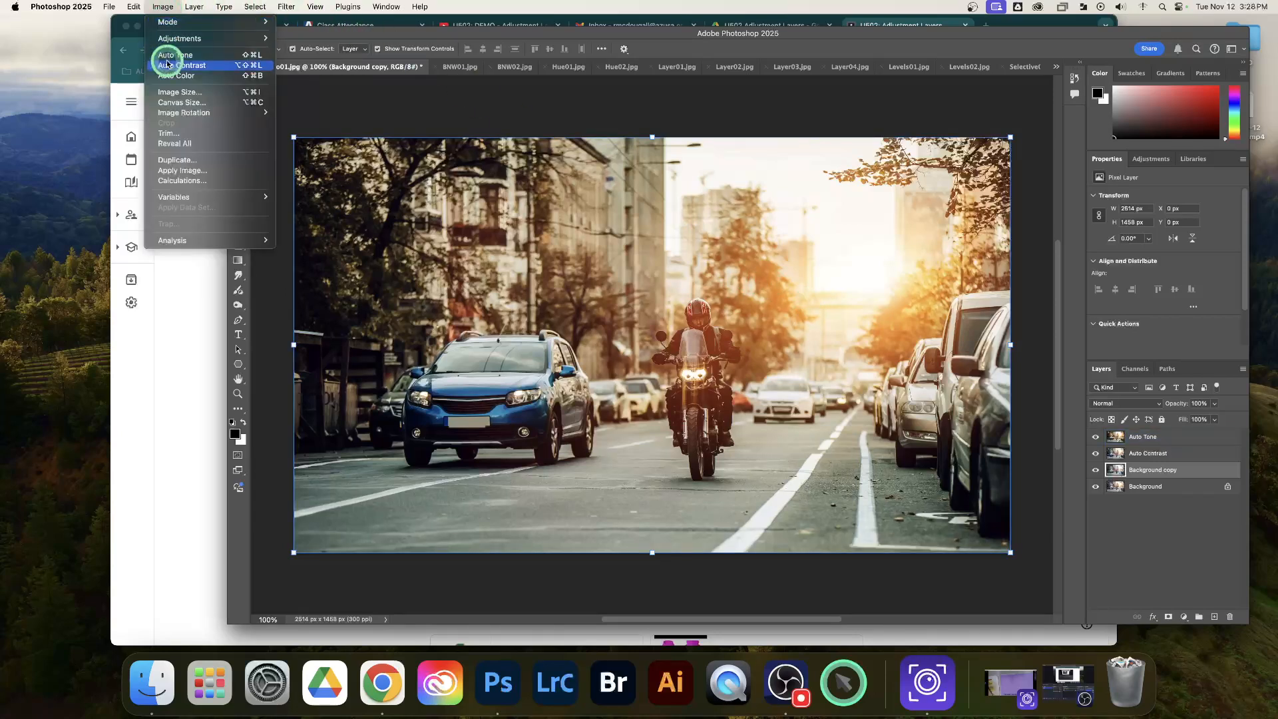
{"action": "left_click", "coordinate": [184, 78]}
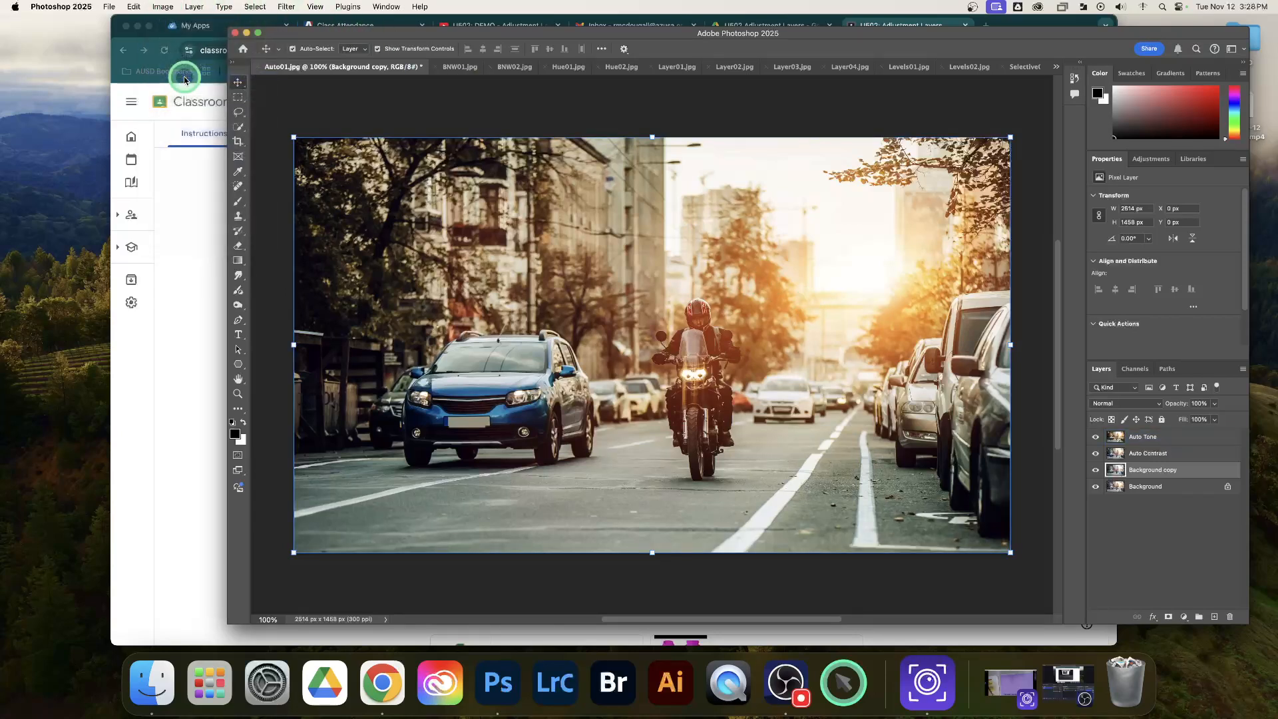
{"action": "double_click", "coordinate": [1162, 472]}
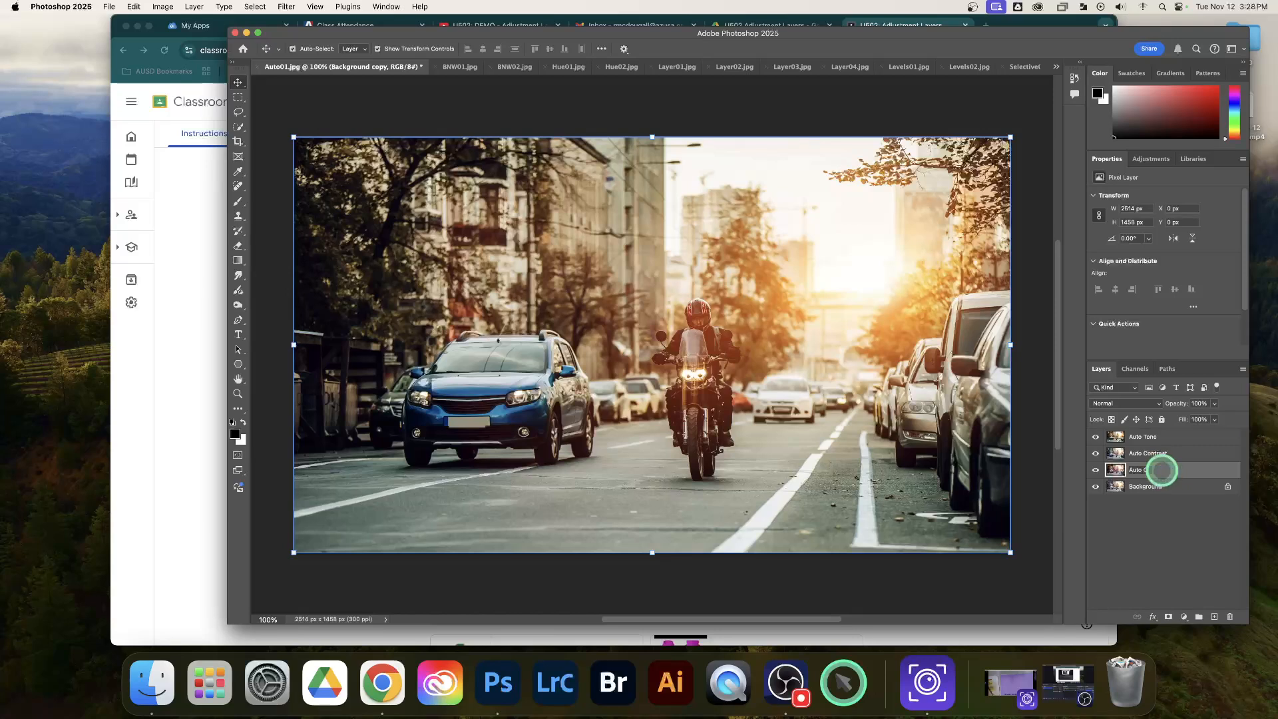
{"action": "key", "text": "Return"}
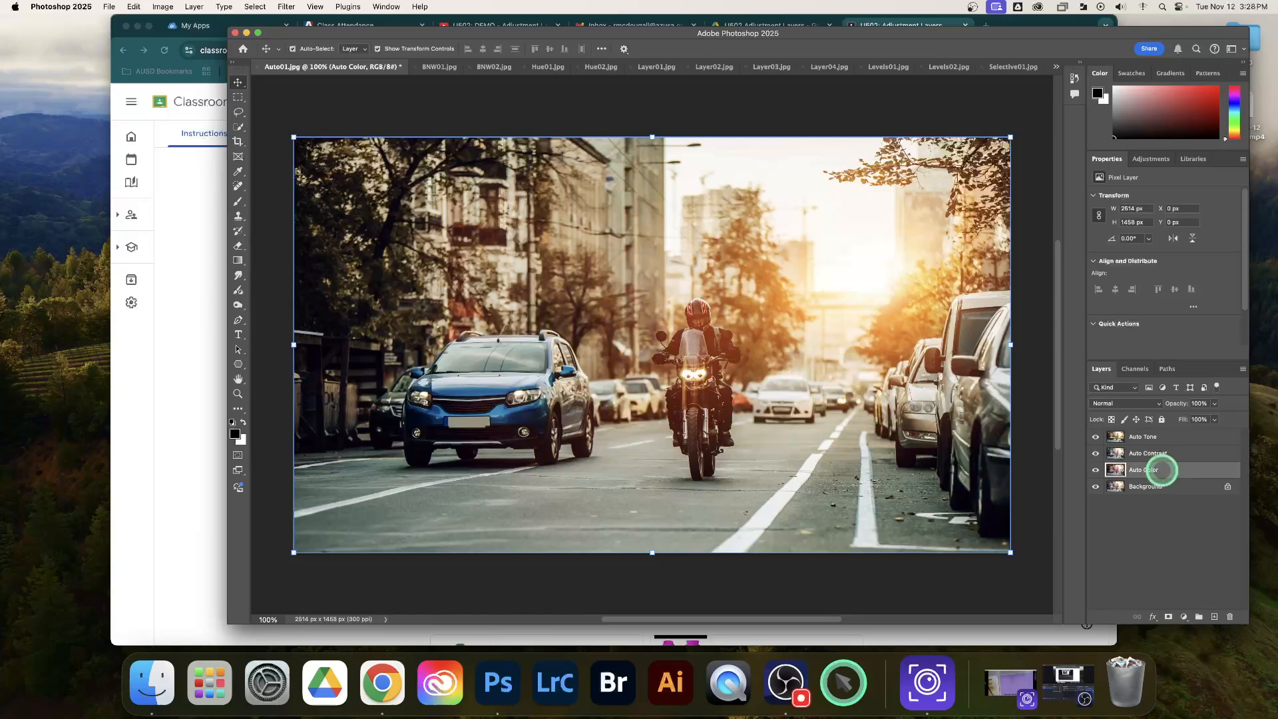
{"action": "left_click", "coordinate": [1170, 507]}
{"action": "left_click", "coordinate": [1179, 455]}
{"action": "left_click", "coordinate": [1193, 439]}
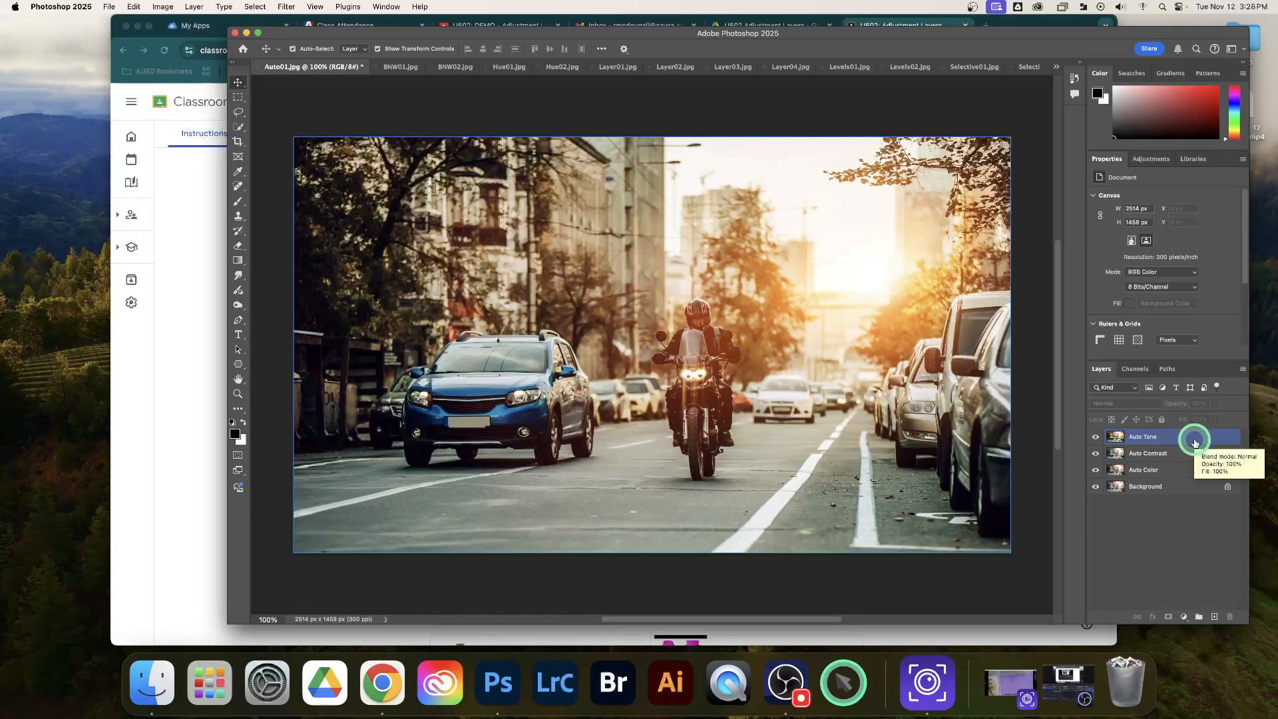
{"action": "left_click", "coordinate": [1193, 442]}
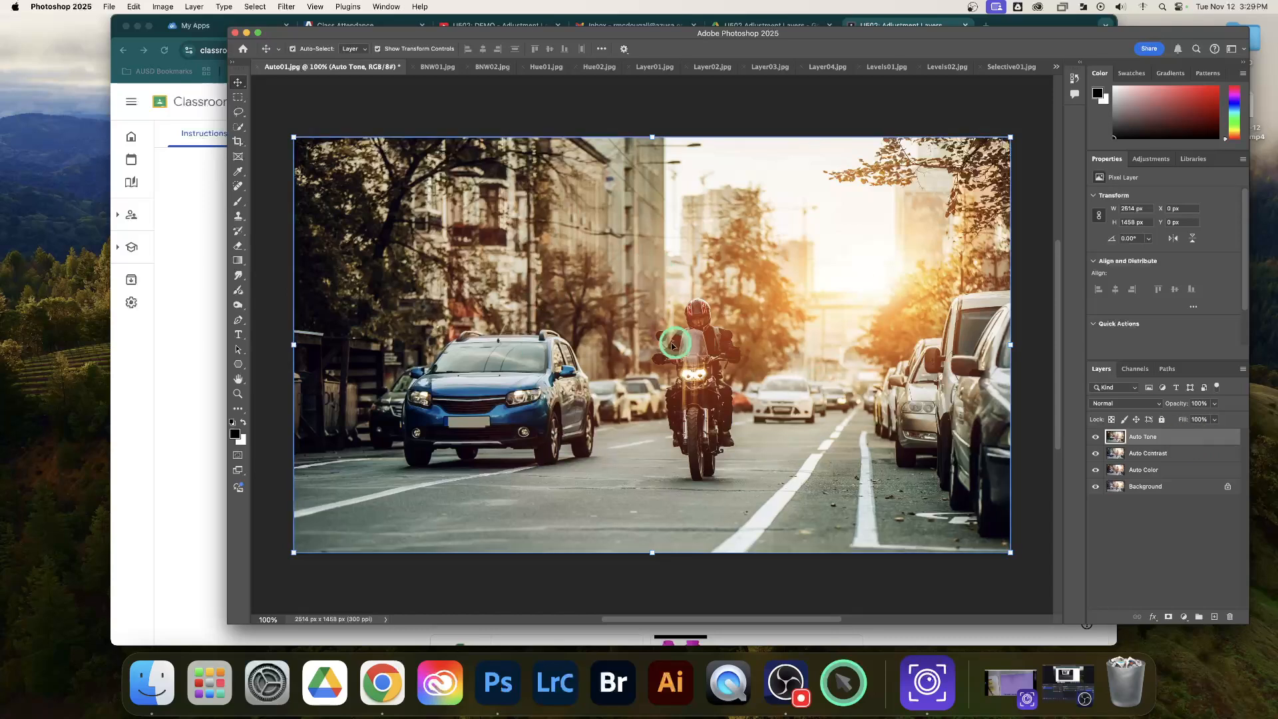
{"action": "left_click", "coordinate": [1189, 455]}
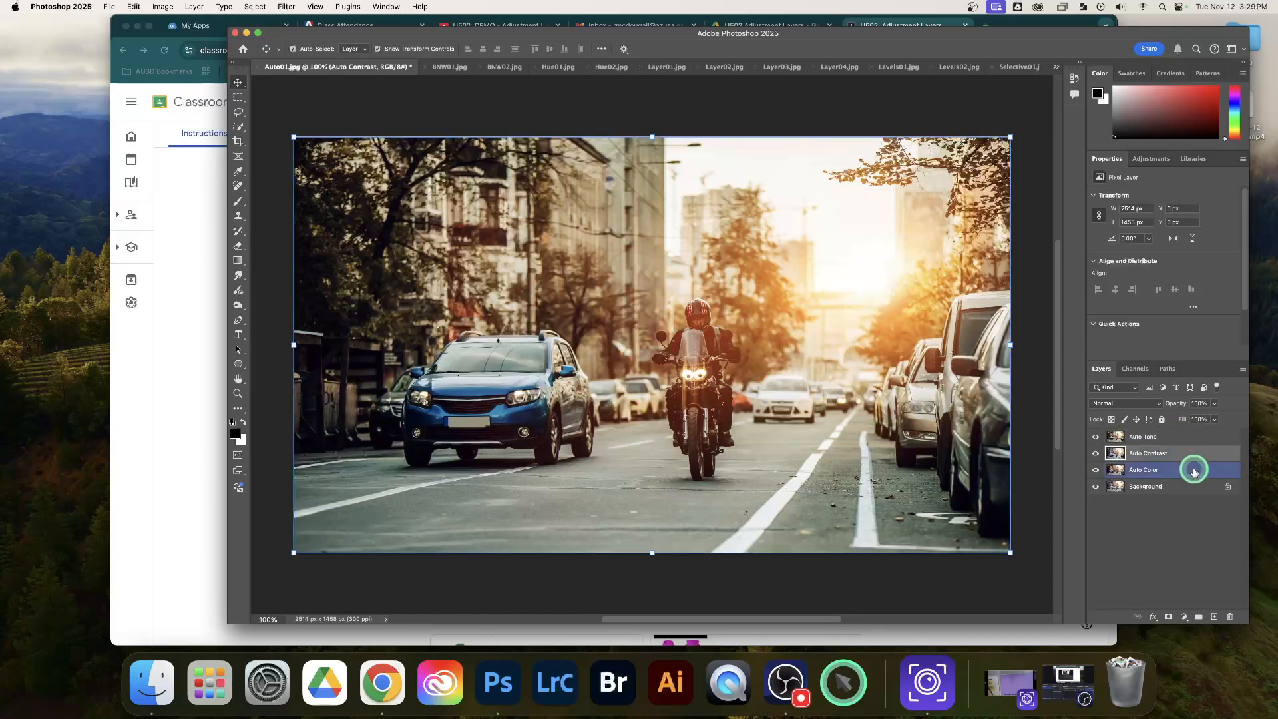
{"action": "left_click", "coordinate": [1191, 470]}
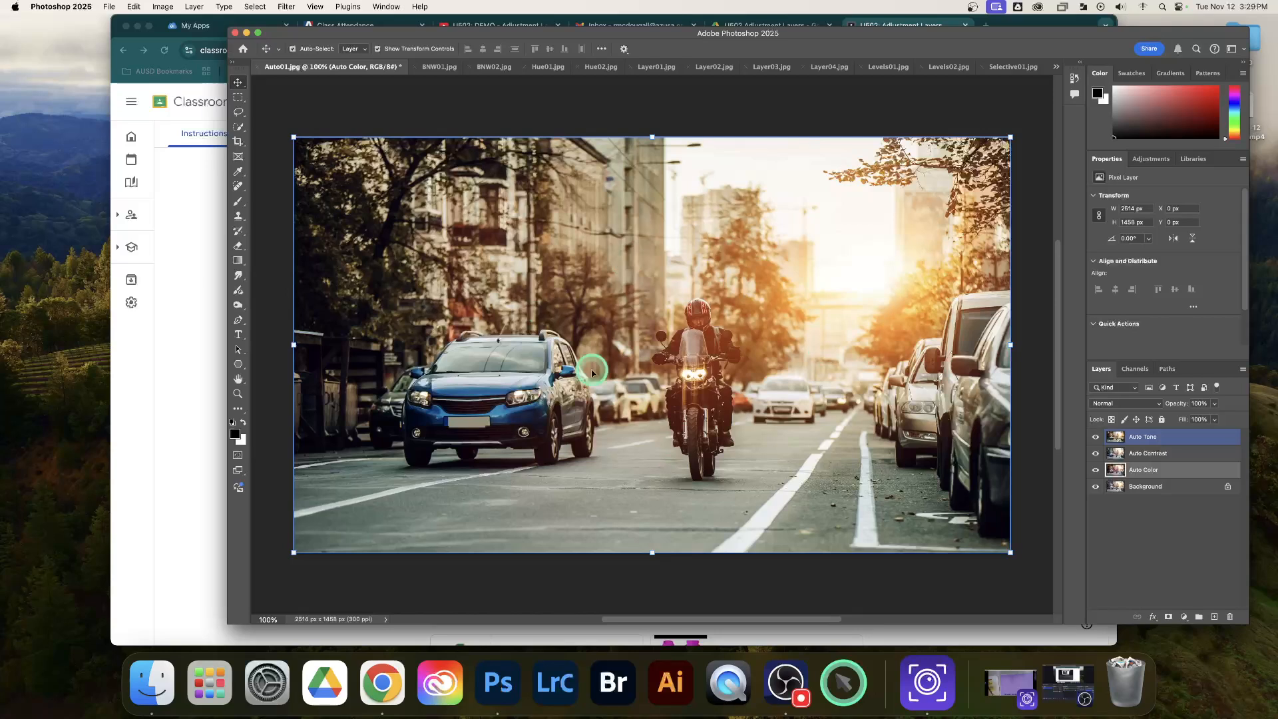
{"action": "left_click", "coordinate": [1191, 437]}
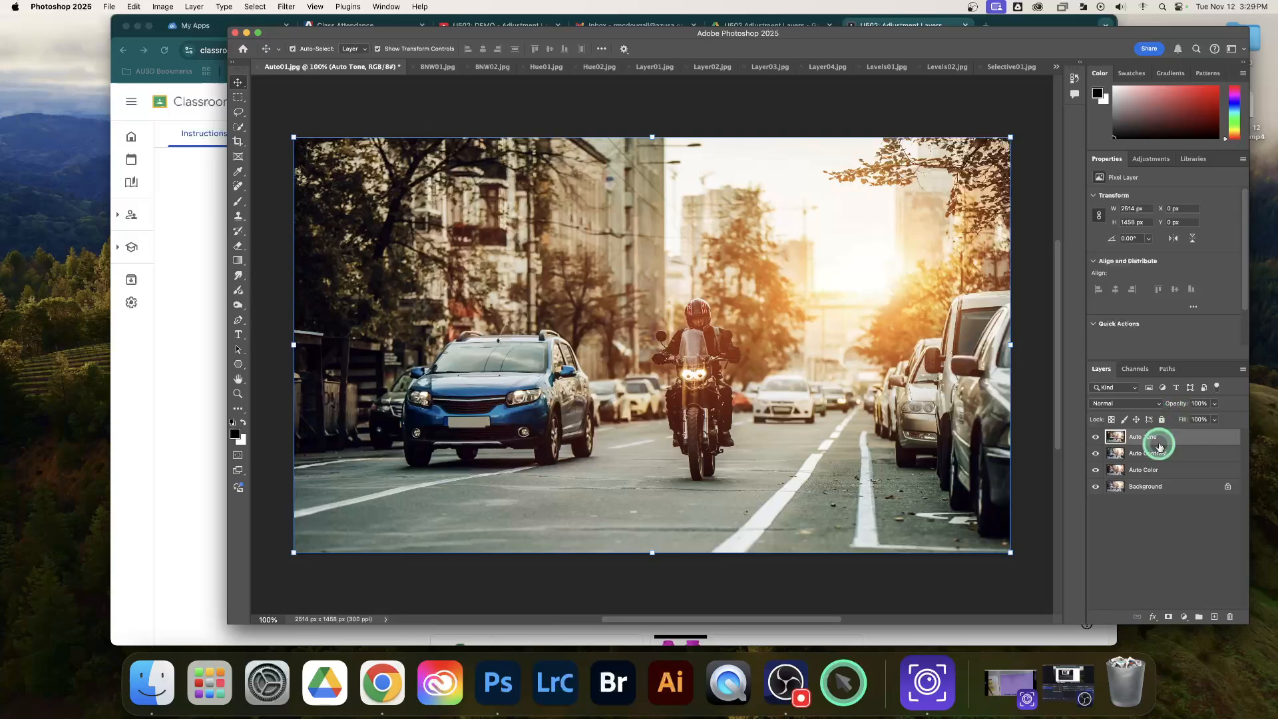
{"action": "left_click", "coordinate": [1006, 679]}
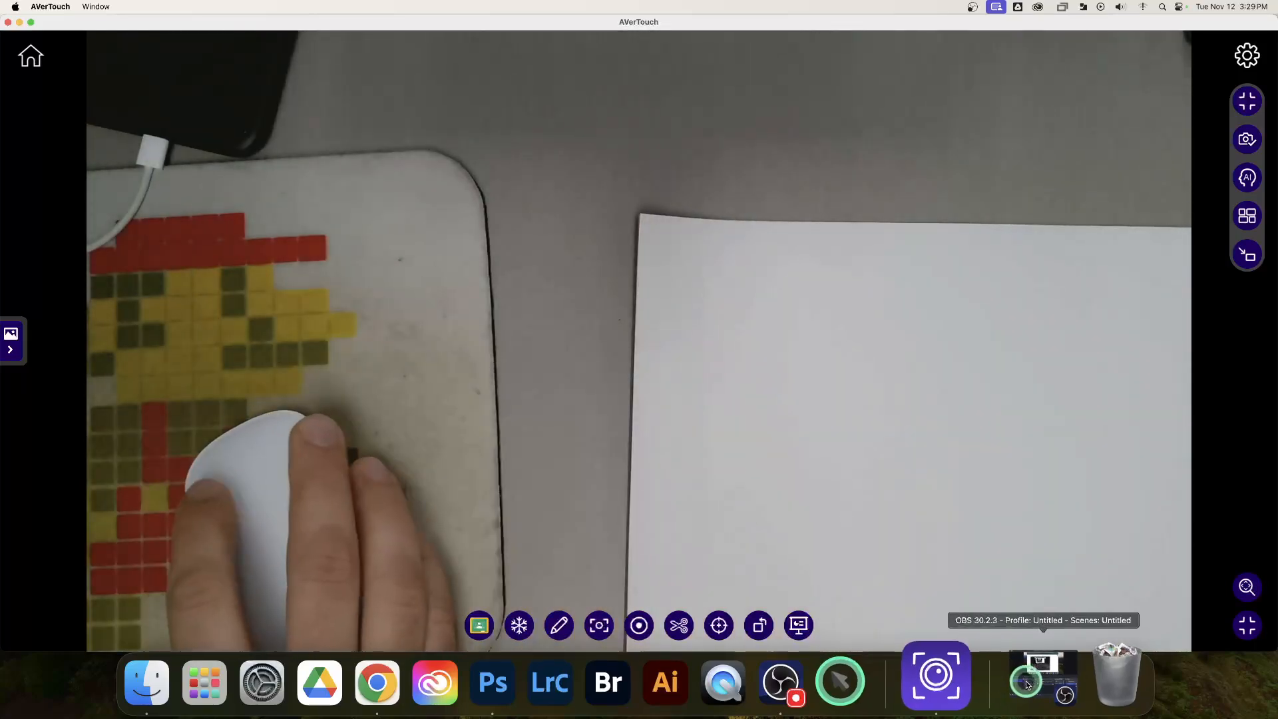
{"action": "left_click", "coordinate": [406, 679]}
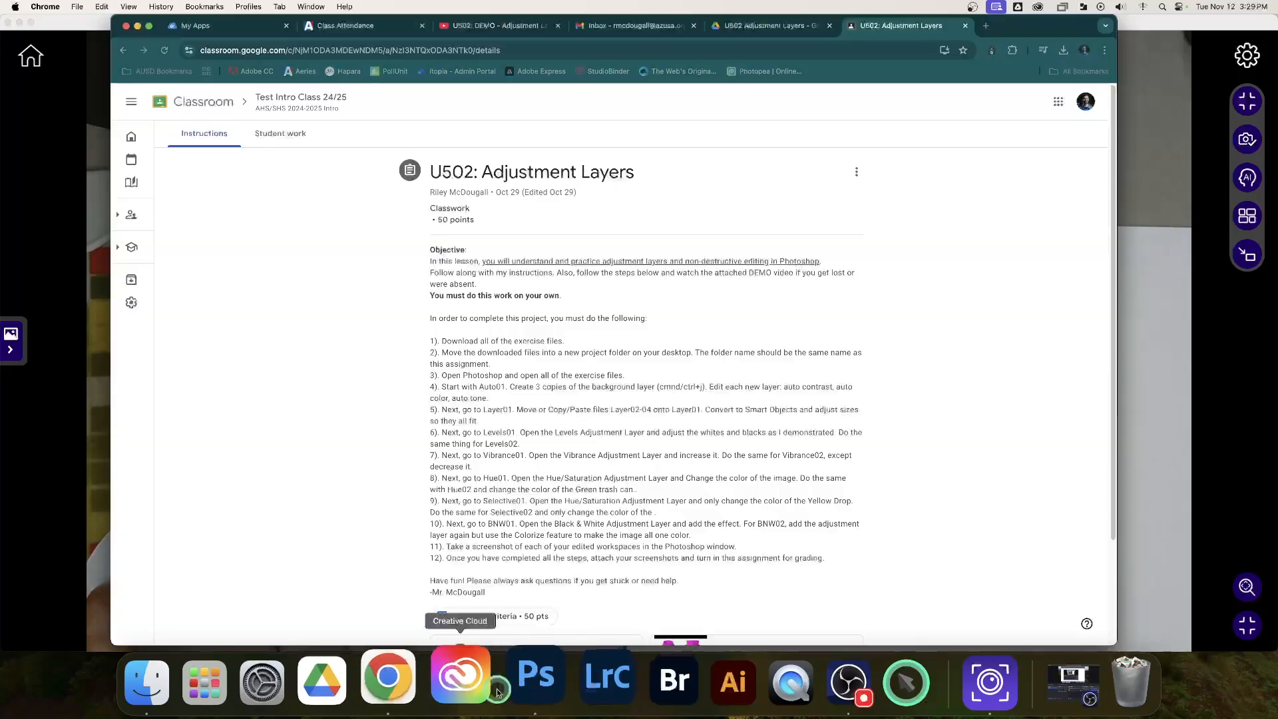
{"action": "left_click", "coordinate": [533, 686]}
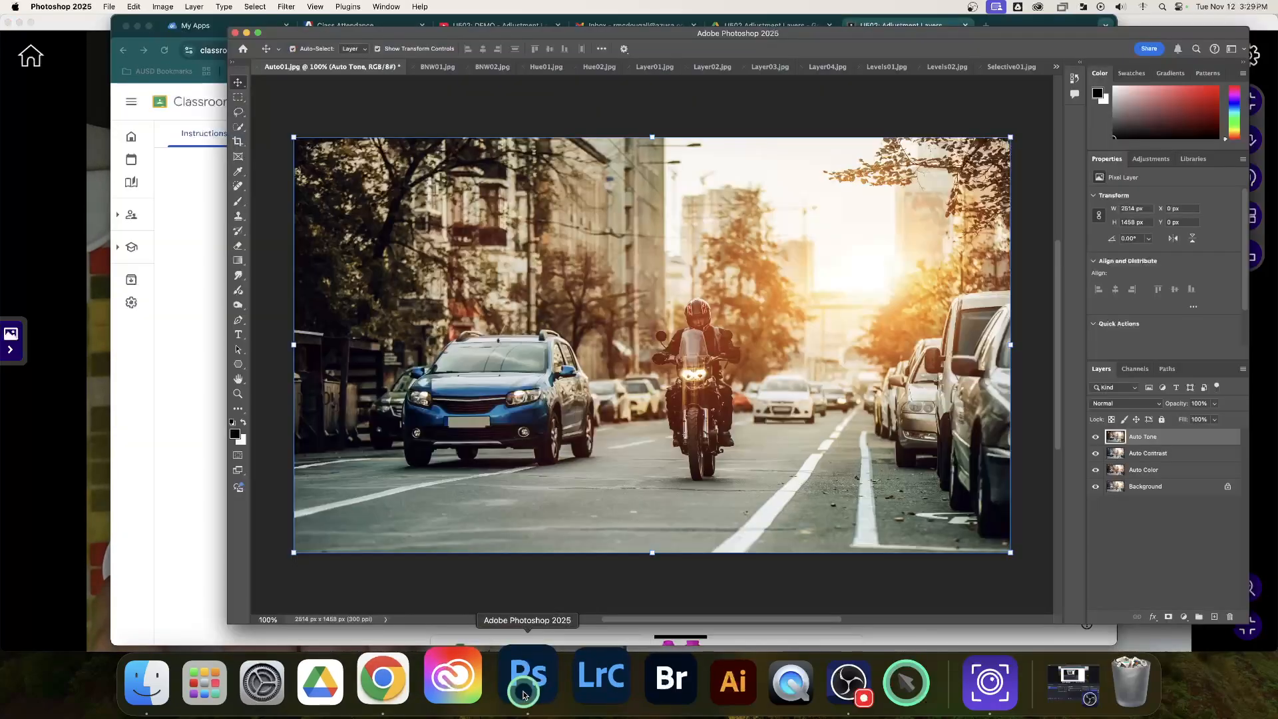
{"action": "left_click", "coordinate": [972, 686]}
{"action": "left_click", "coordinate": [33, 33]}
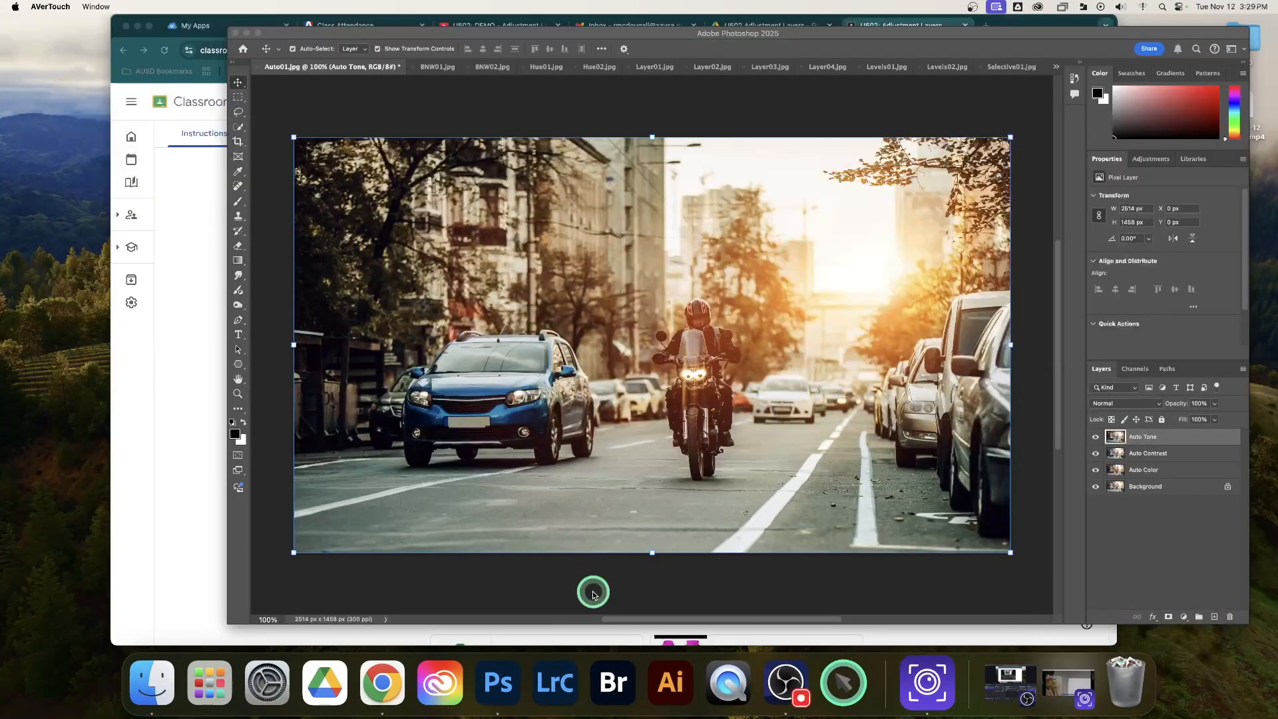
Step: Move the Auto Contrast layer above Auto Tone and place the Auto Color layer on top of the stack
{"action": "left_click", "coordinate": [1113, 535]}
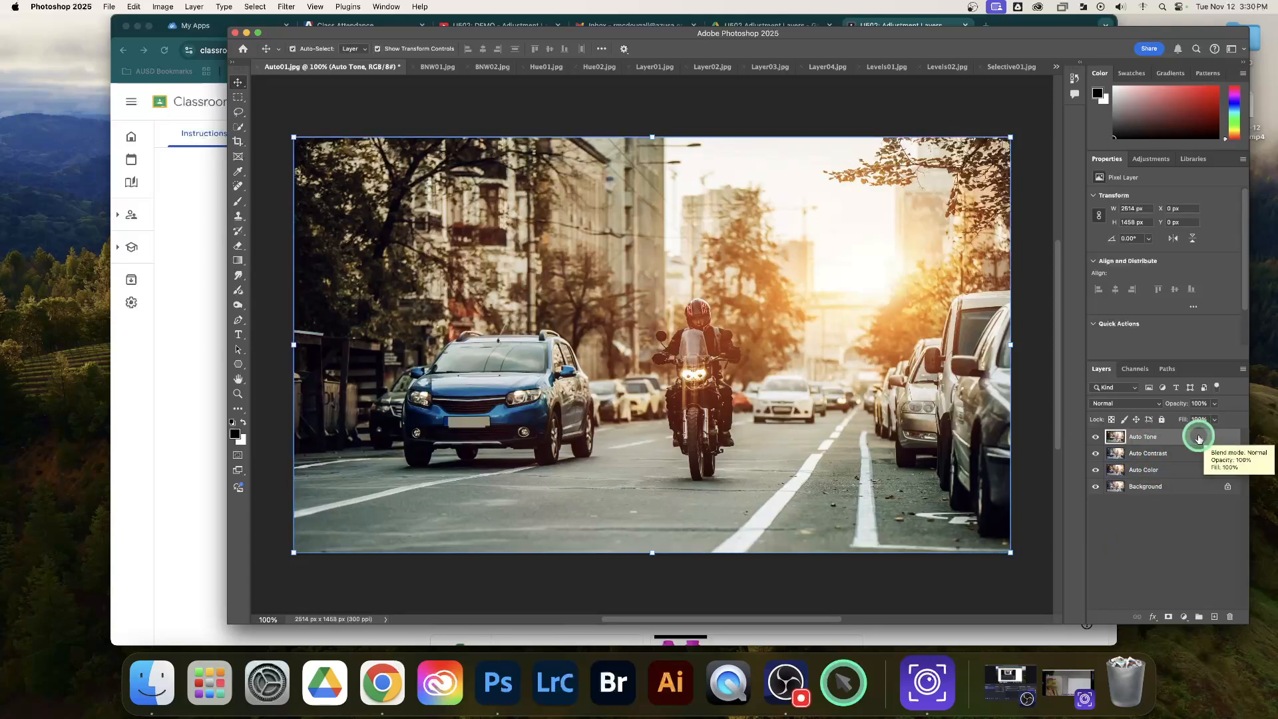
{"action": "mouse_move", "coordinate": [1198, 439]}
{"action": "left_mouse_down"}
{"action": "mouse_move", "coordinate": [1189, 456]}
{"action": "mouse_move", "coordinate": [1201, 441]}
{"action": "left_mouse_up"}
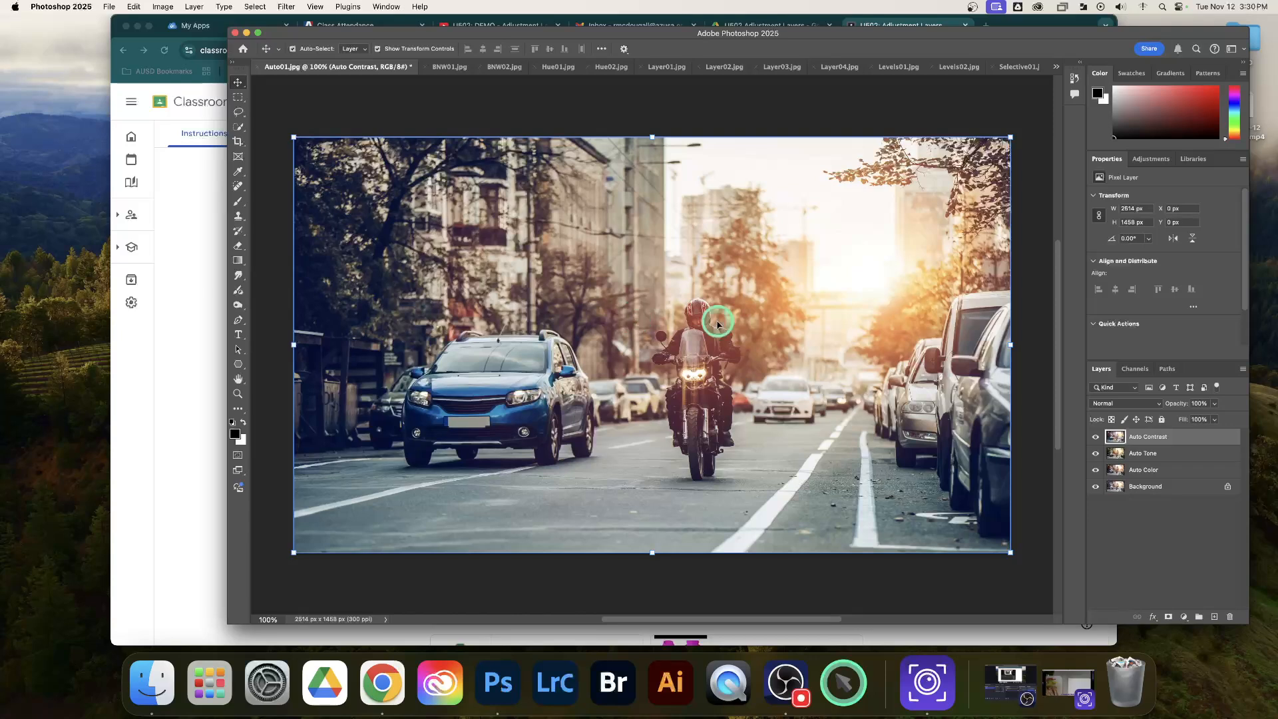
{"action": "left_click", "coordinate": [1181, 475]}
{"action": "left_click_drag", "start_coordinate": [1185, 473], "coordinate": [1186, 438]}
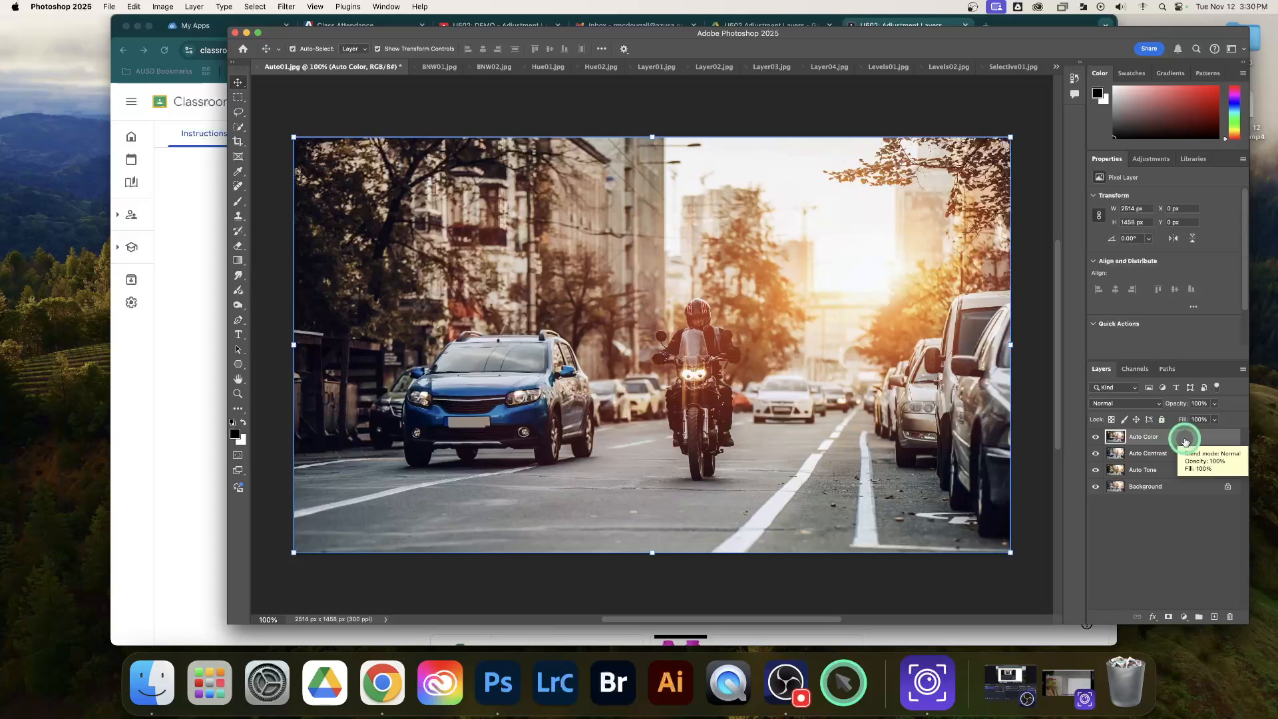
Step: Hide the three corrected layers to view the original Background, and show Auto Tone, Auto Contrast and Auto Color again one by one for comparison
{"action": "left_click", "coordinate": [1096, 438]}
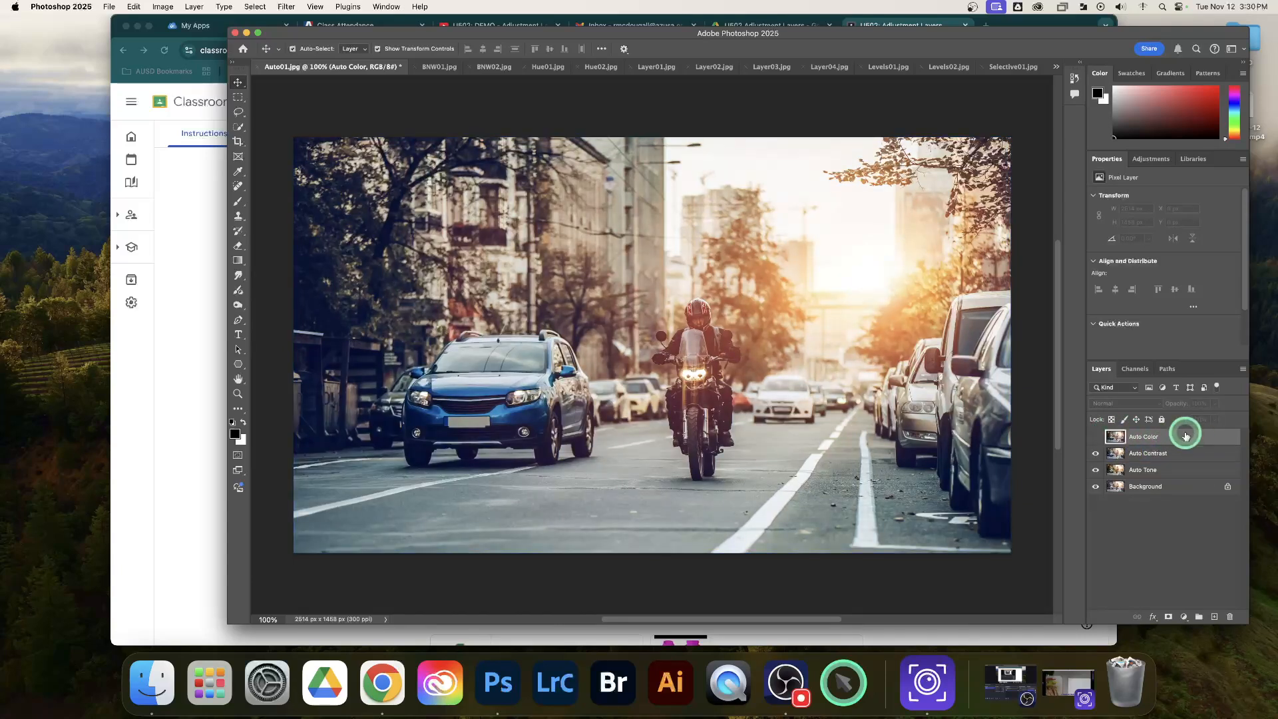
{"action": "left_click", "coordinate": [1096, 454]}
{"action": "left_click", "coordinate": [1096, 470]}
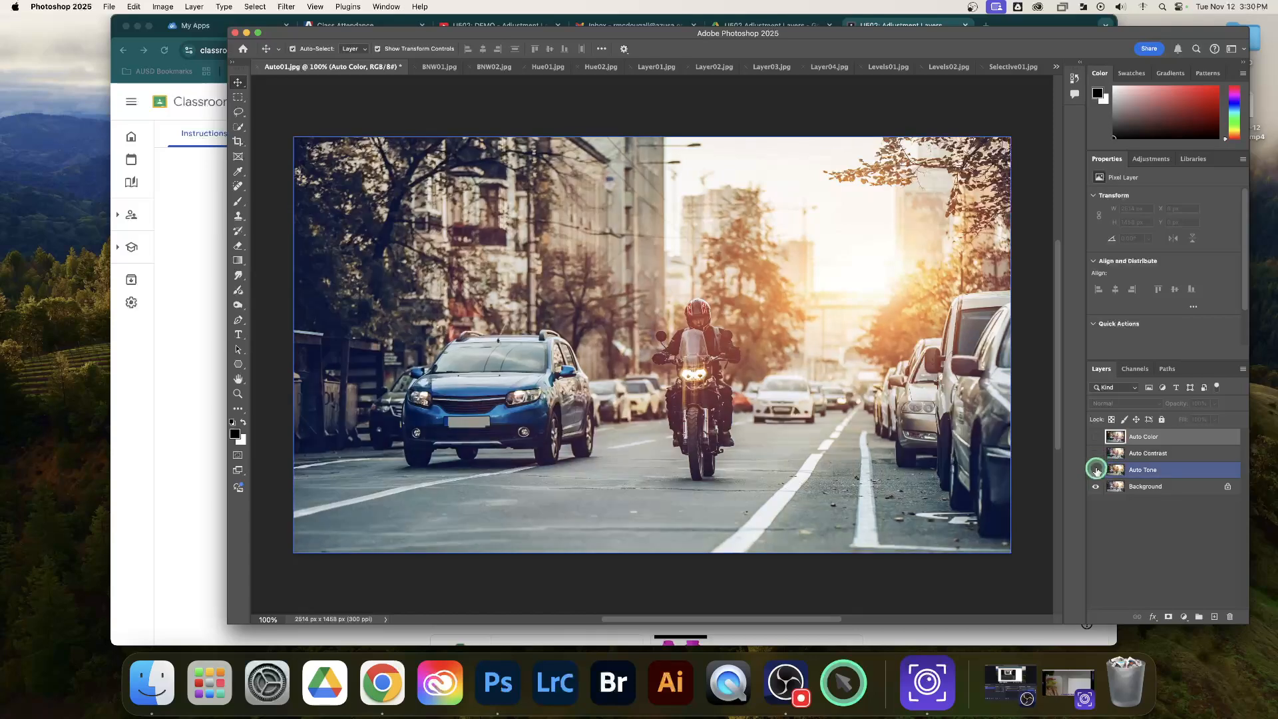
{"action": "left_click", "coordinate": [1149, 492]}
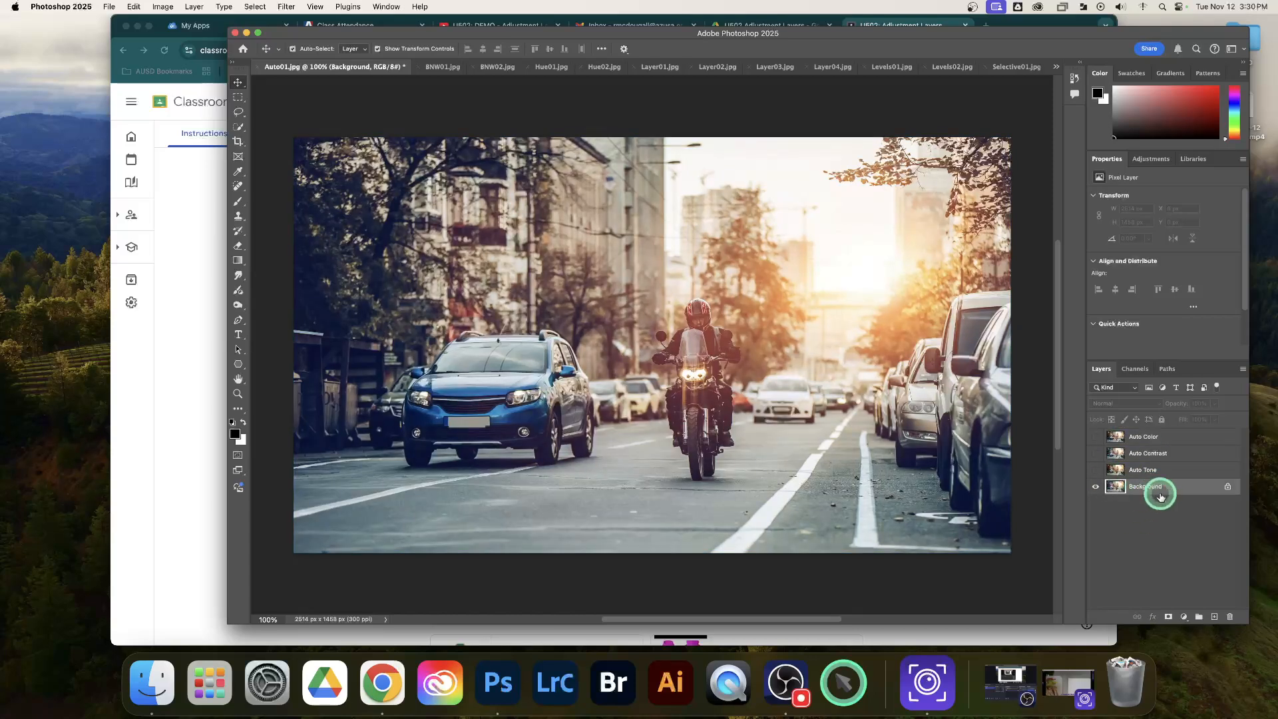
{"action": "left_click", "coordinate": [1095, 472]}
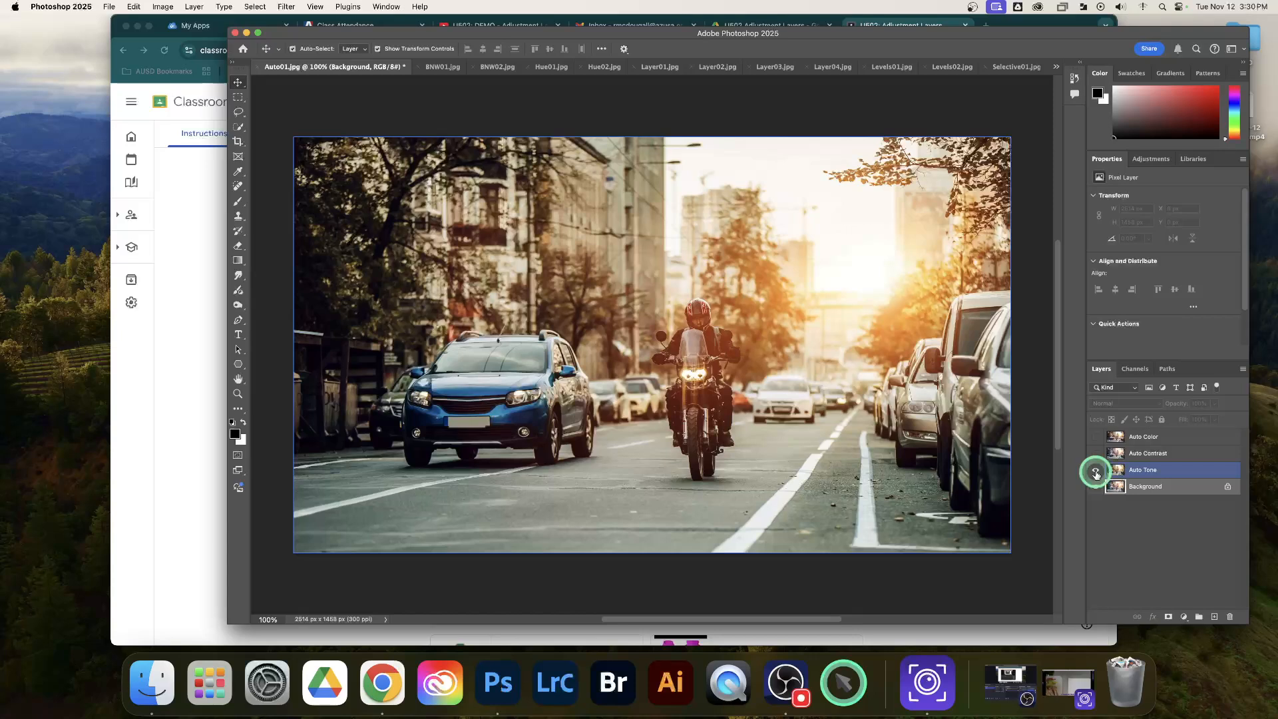
{"action": "left_click", "coordinate": [1096, 453]}
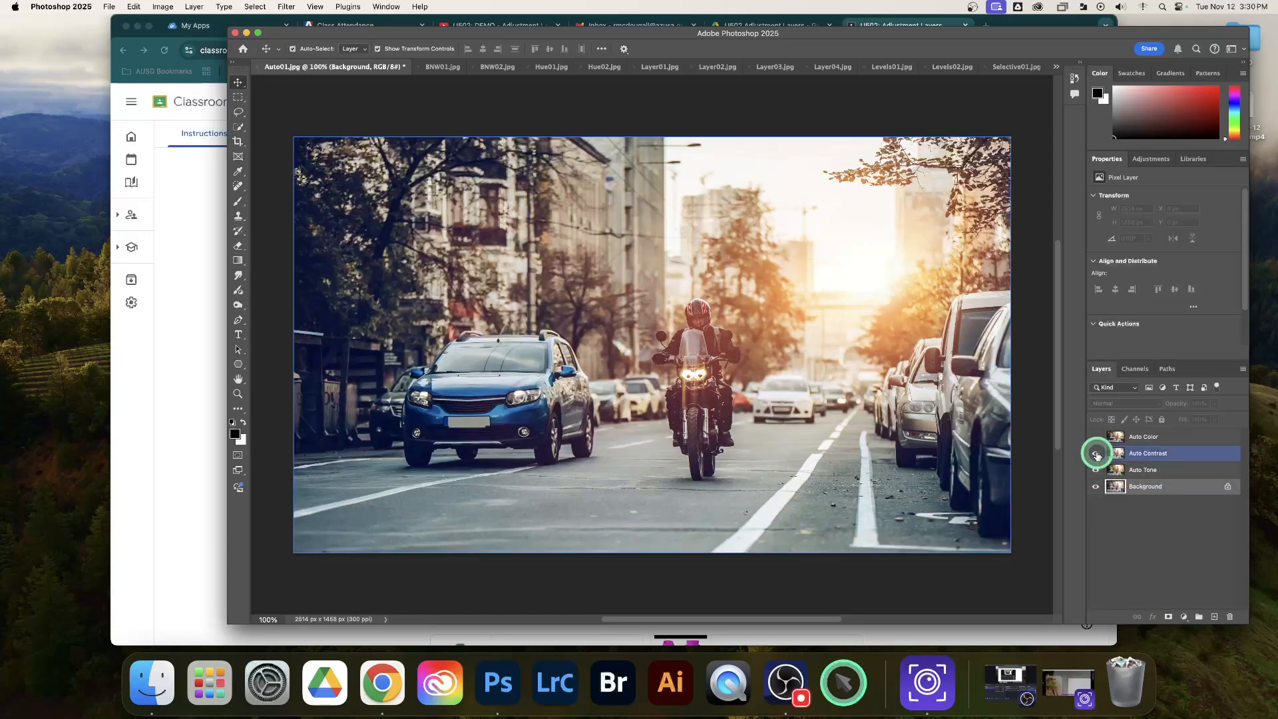
{"action": "left_click", "coordinate": [1095, 438]}
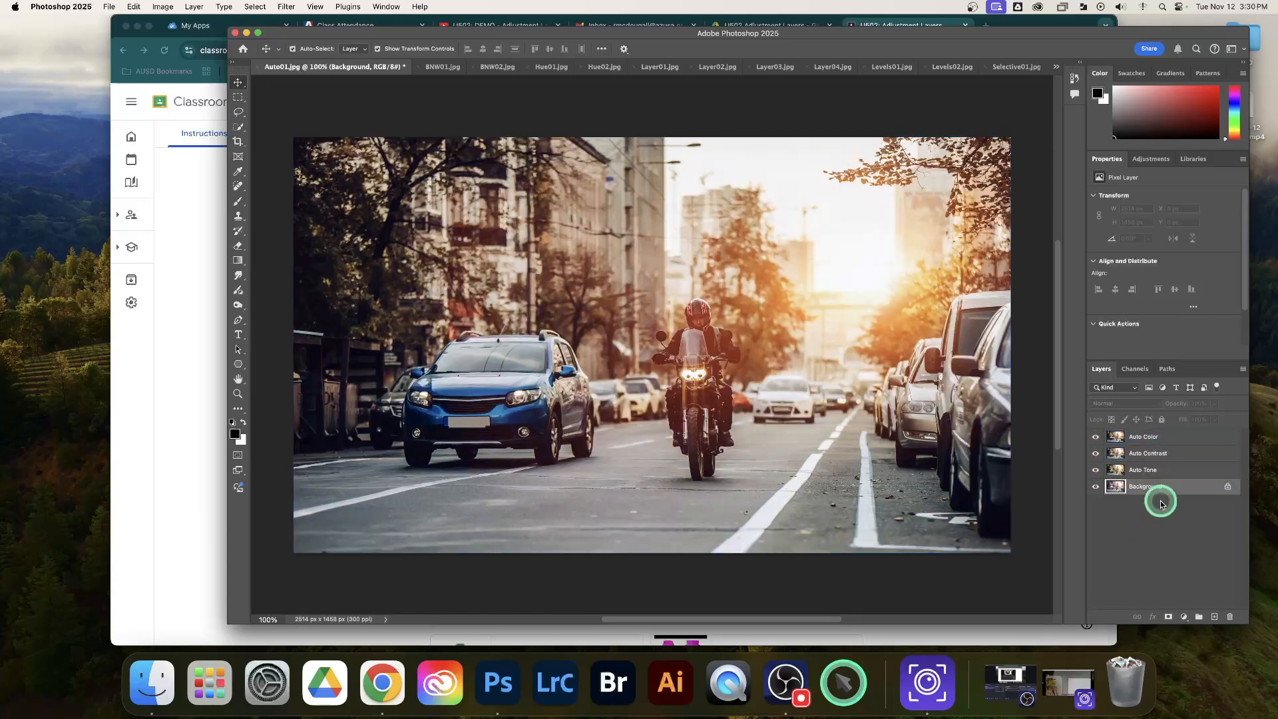
Step: Move the Auto Tone layer back to the top of the stack and deselect all layers
{"action": "left_click", "coordinate": [1176, 471]}
{"action": "left_click_drag", "start_coordinate": [1176, 472], "coordinate": [1172, 436]}
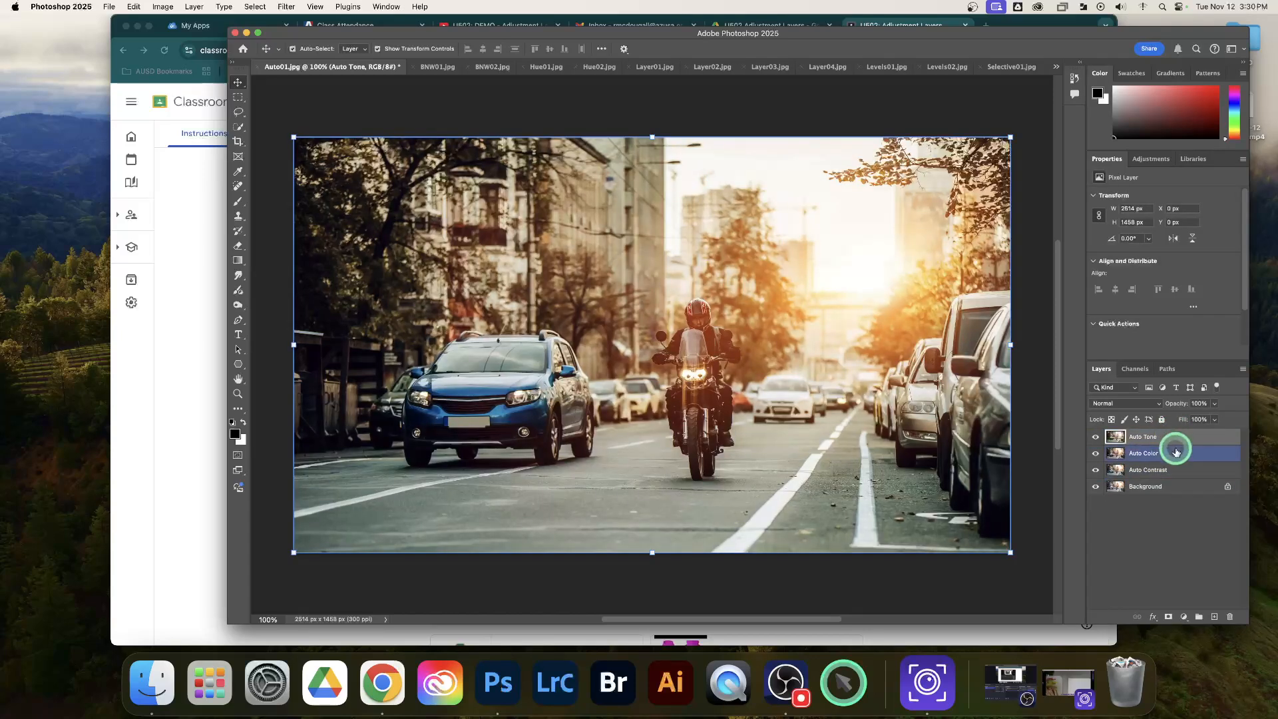
{"action": "left_click", "coordinate": [1169, 553]}
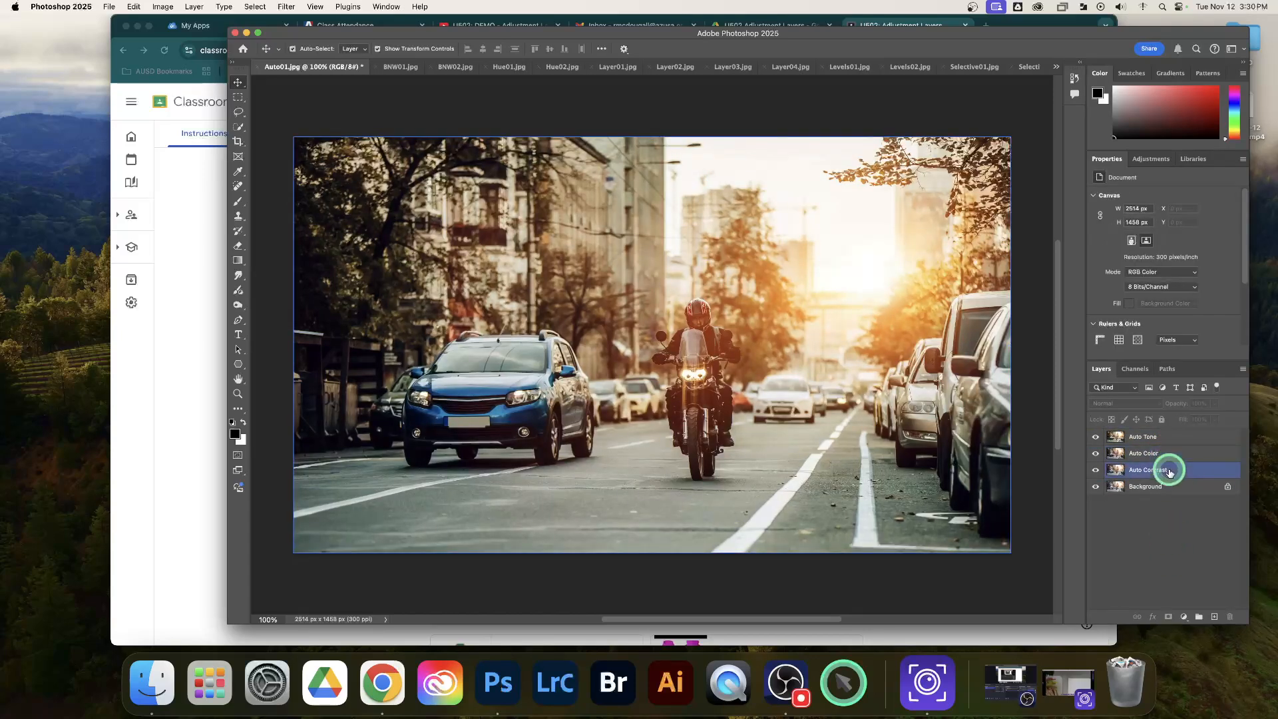
{"action": "left_click", "coordinate": [1160, 534]}
{"action": "left_click", "coordinate": [1169, 439]}
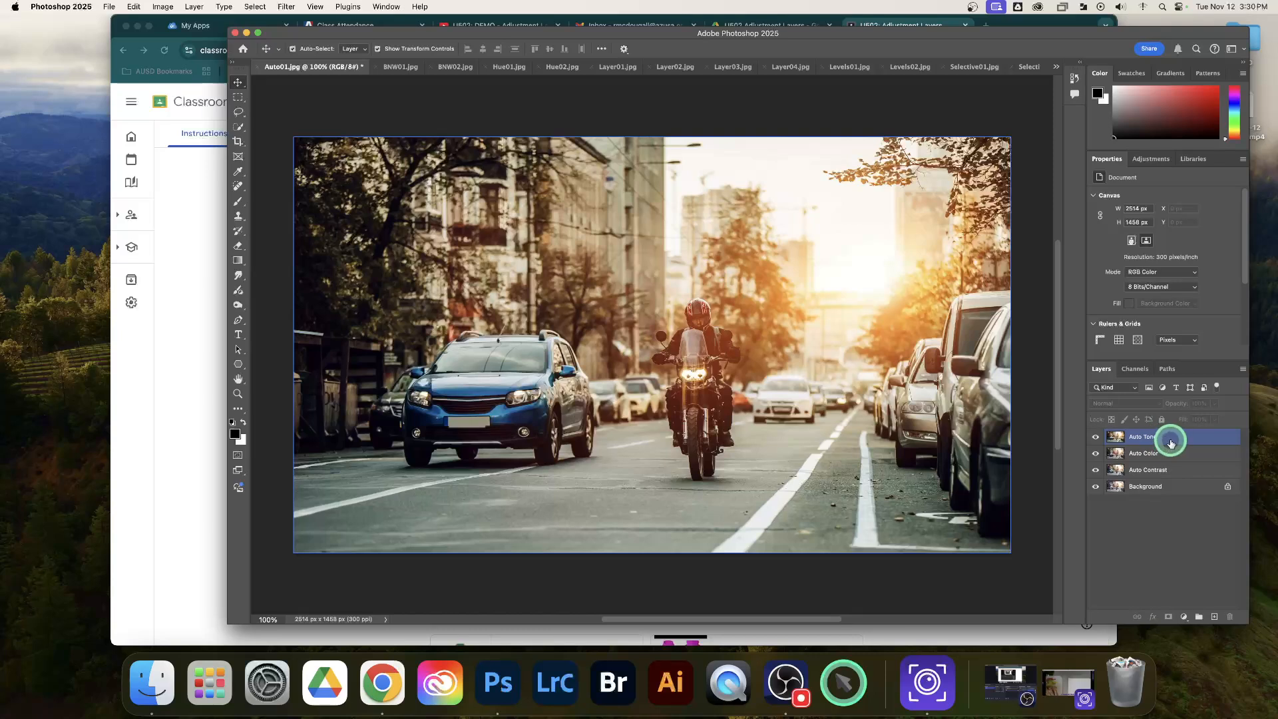
{"action": "left_click", "coordinate": [1166, 508]}
{"action": "left_click", "coordinate": [1166, 435]}
{"action": "left_click", "coordinate": [1165, 508]}
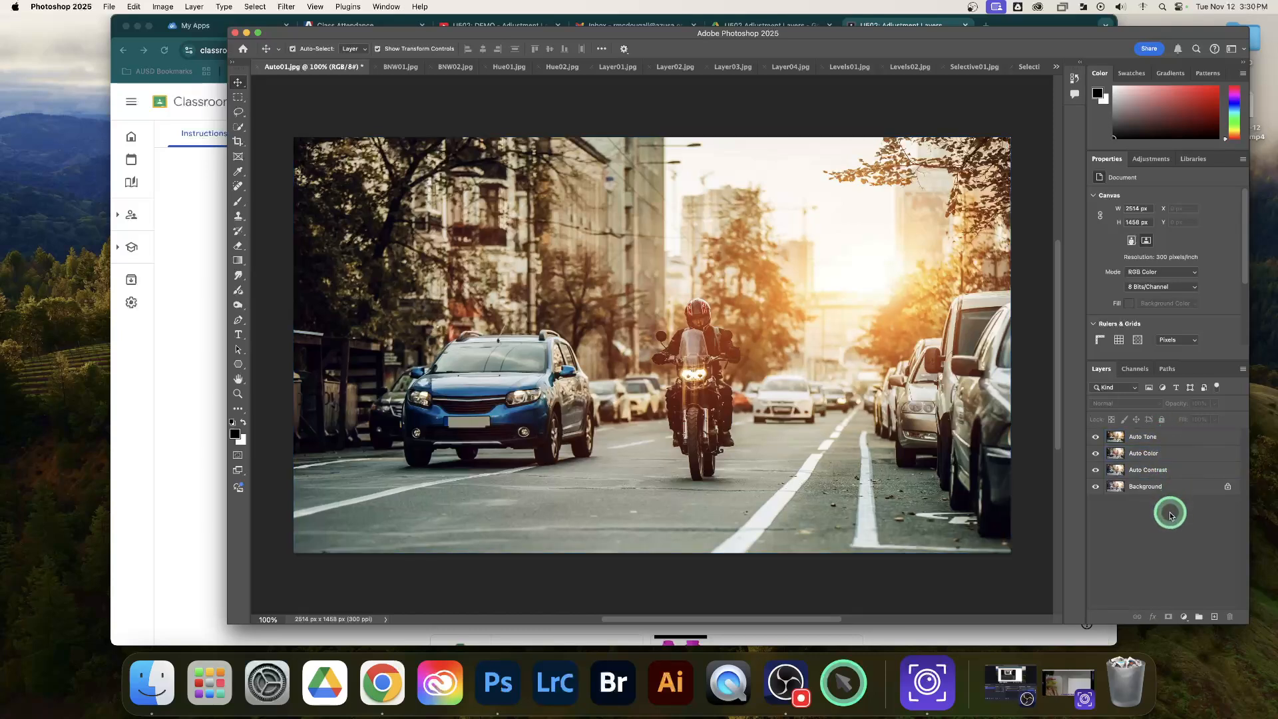
{"action": "left_click", "coordinate": [1164, 441]}
{"action": "left_click", "coordinate": [1166, 497]}
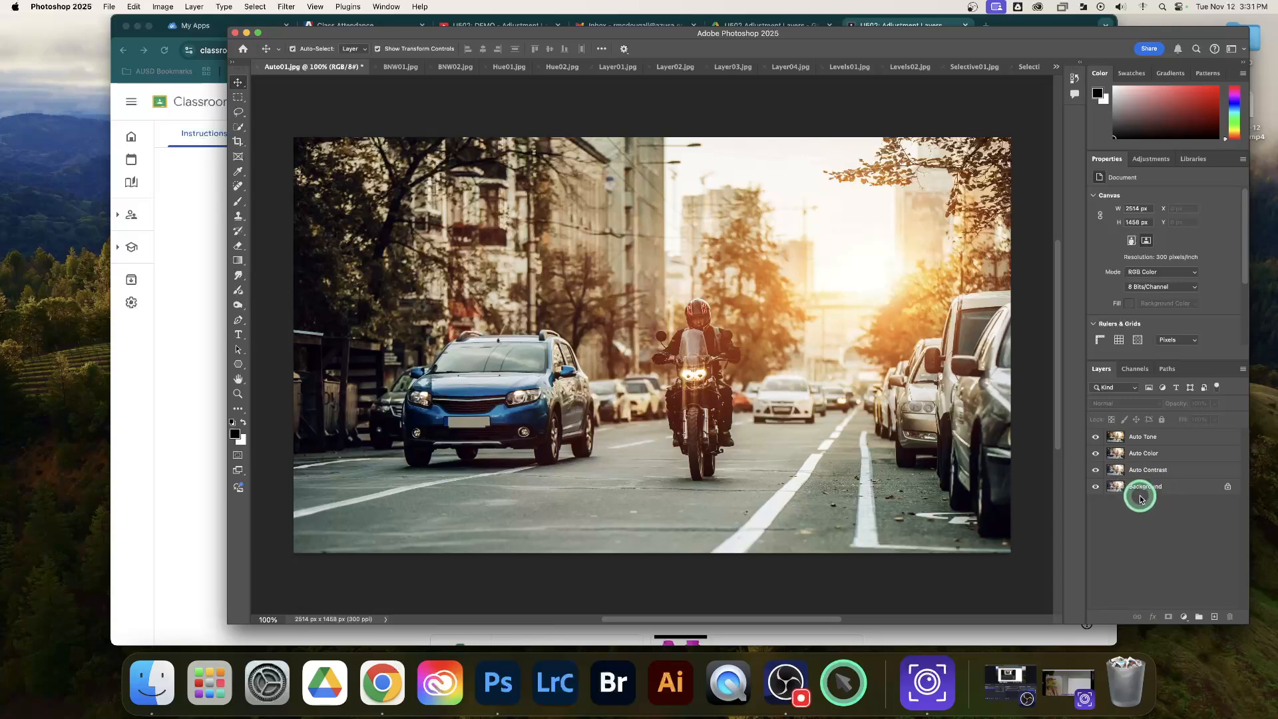
Step: Look through the Layer01.jpg, Layer02.jpg, Layer03.jpg and Layer04.jpg images and return to Layer01.jpg
{"action": "left_click", "coordinate": [608, 67]}
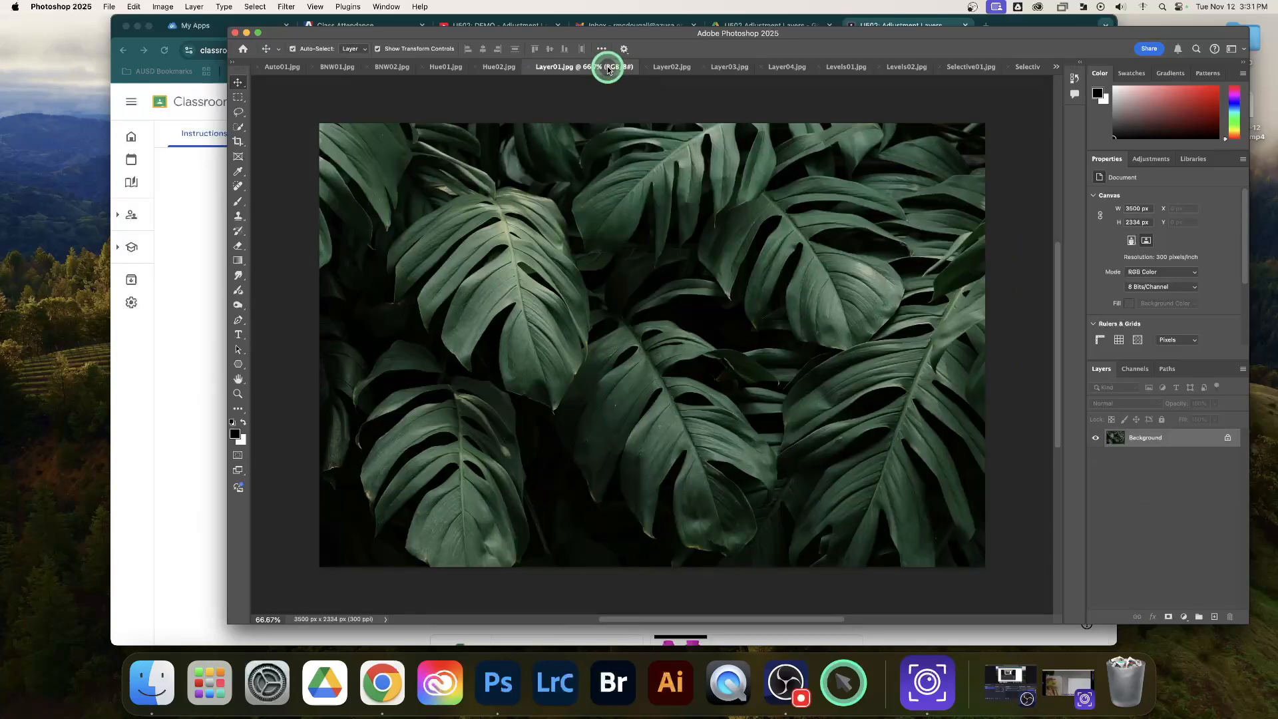
{"action": "left_click", "coordinate": [663, 68]}
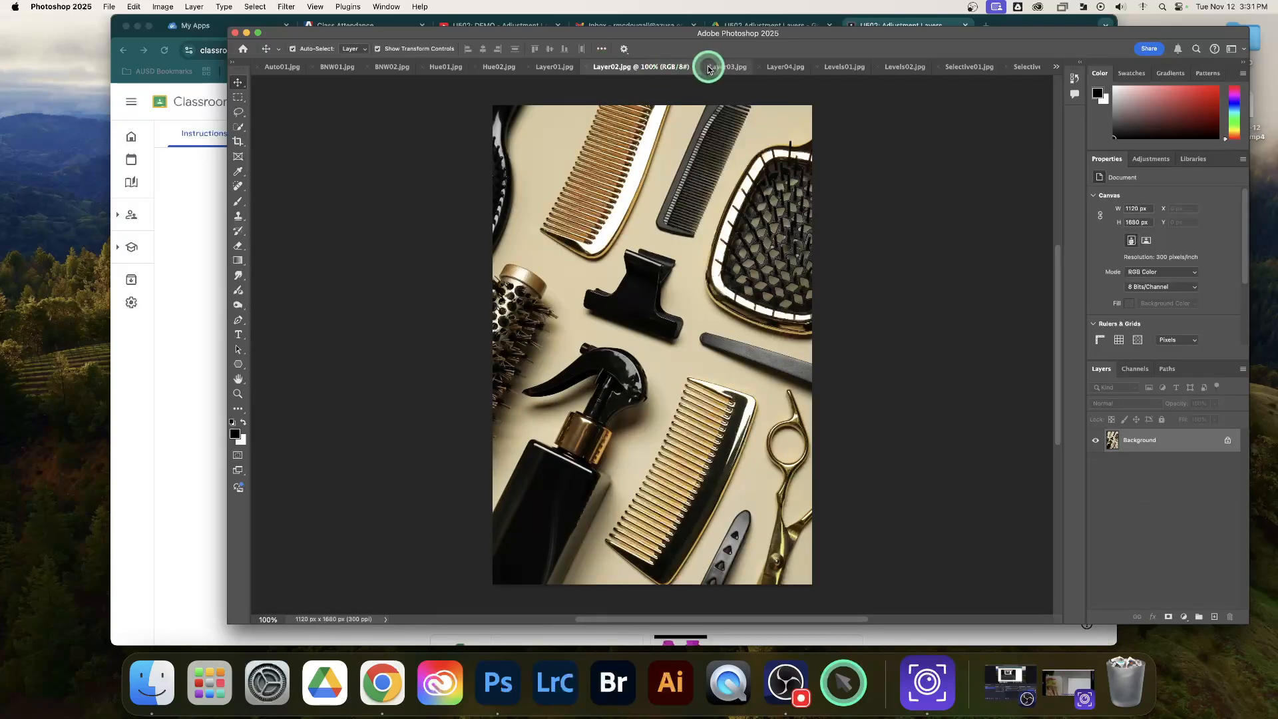
{"action": "left_click", "coordinate": [715, 68]}
{"action": "left_click", "coordinate": [785, 69]}
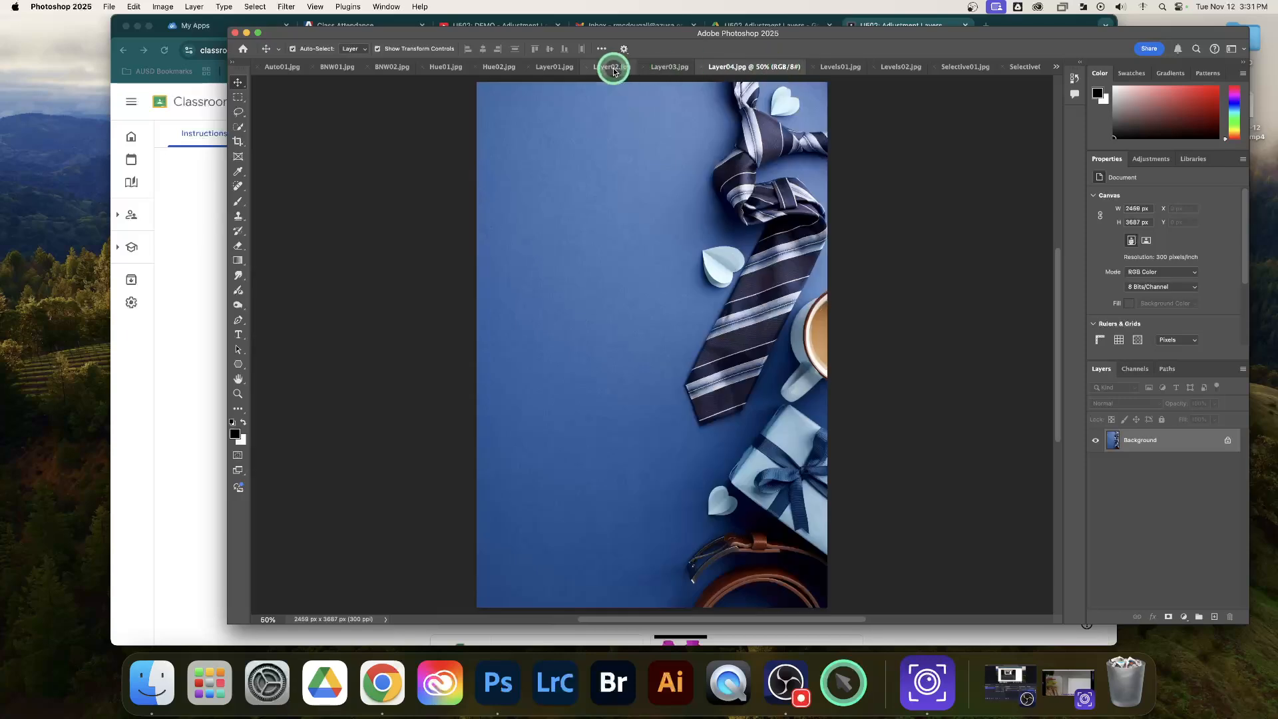
{"action": "left_click", "coordinate": [547, 68]}
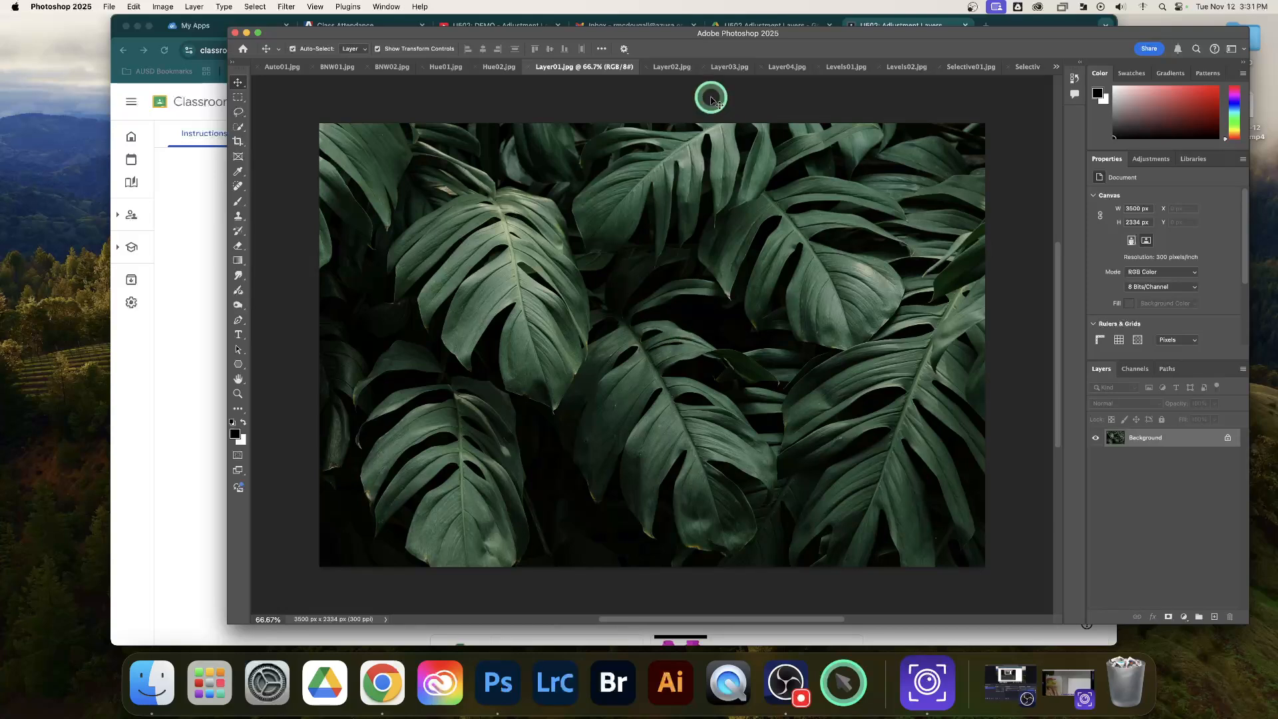
Step: With transform controls turned off, copy the entire Layer02.jpg image and paste it into Layer01.jpg
{"action": "left_click", "coordinate": [672, 67]}
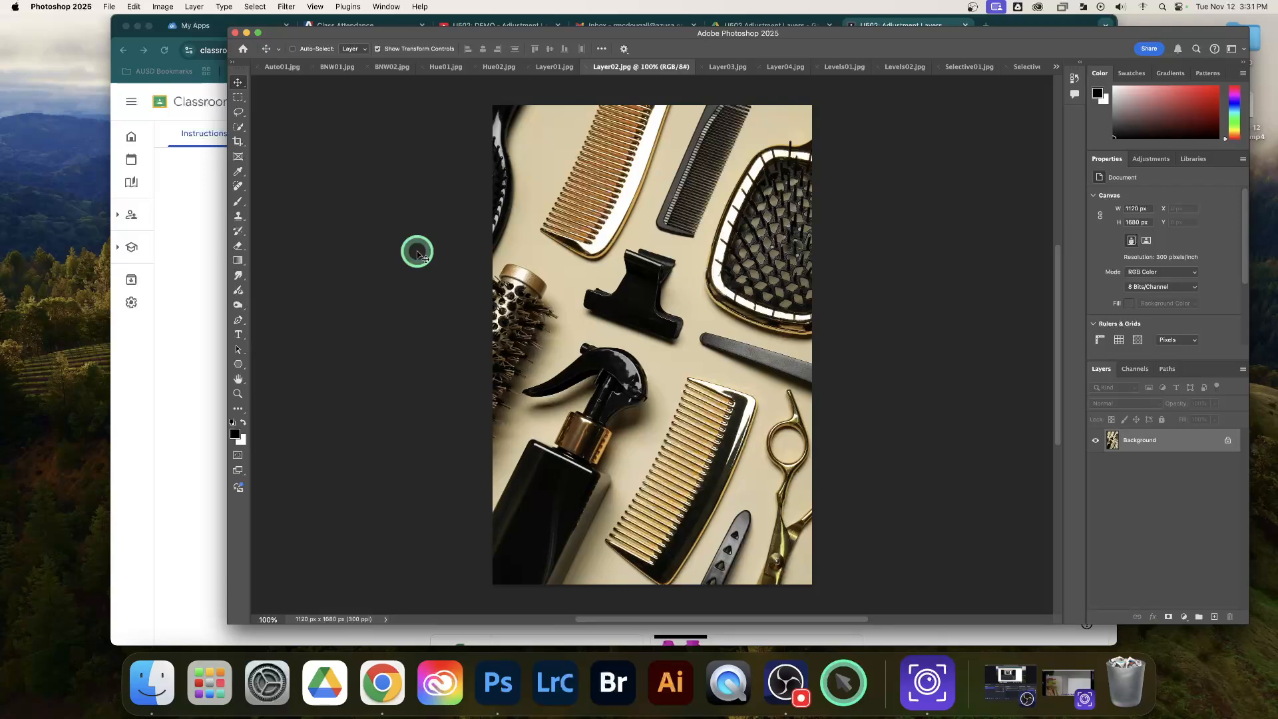
{"action": "left_click", "coordinate": [376, 49]}
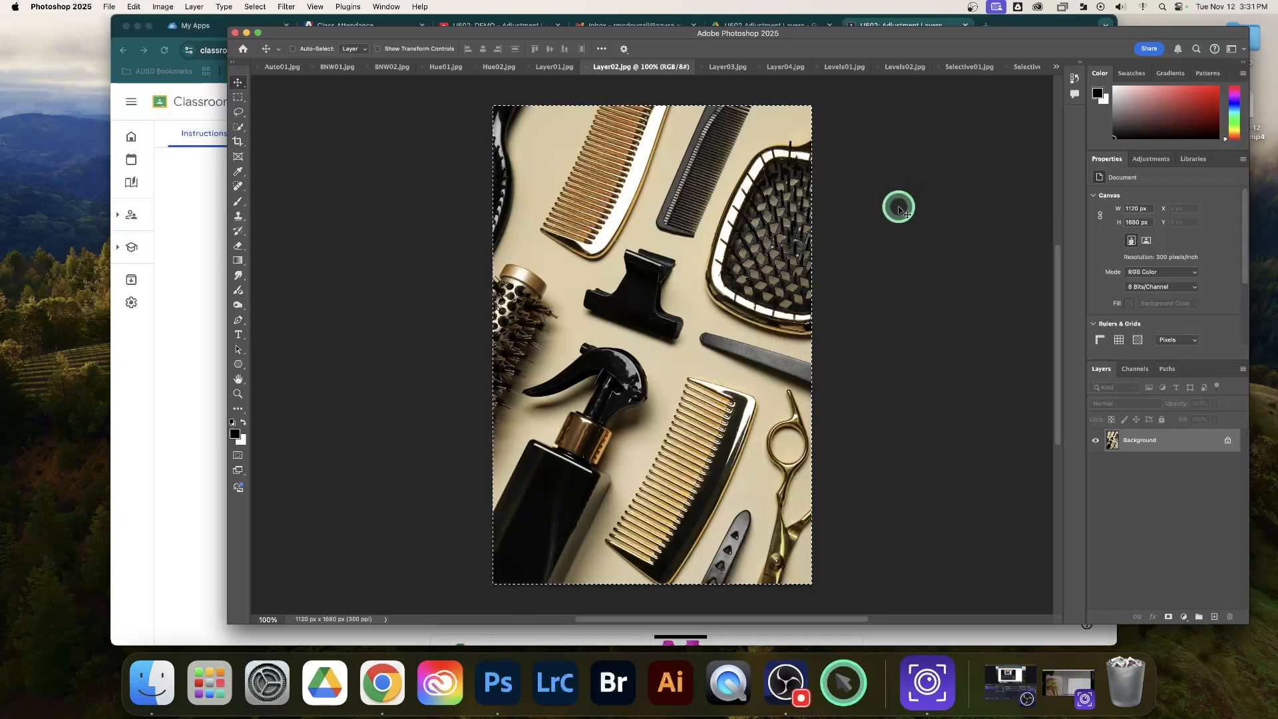
{"action": "key", "text": "super+c"}
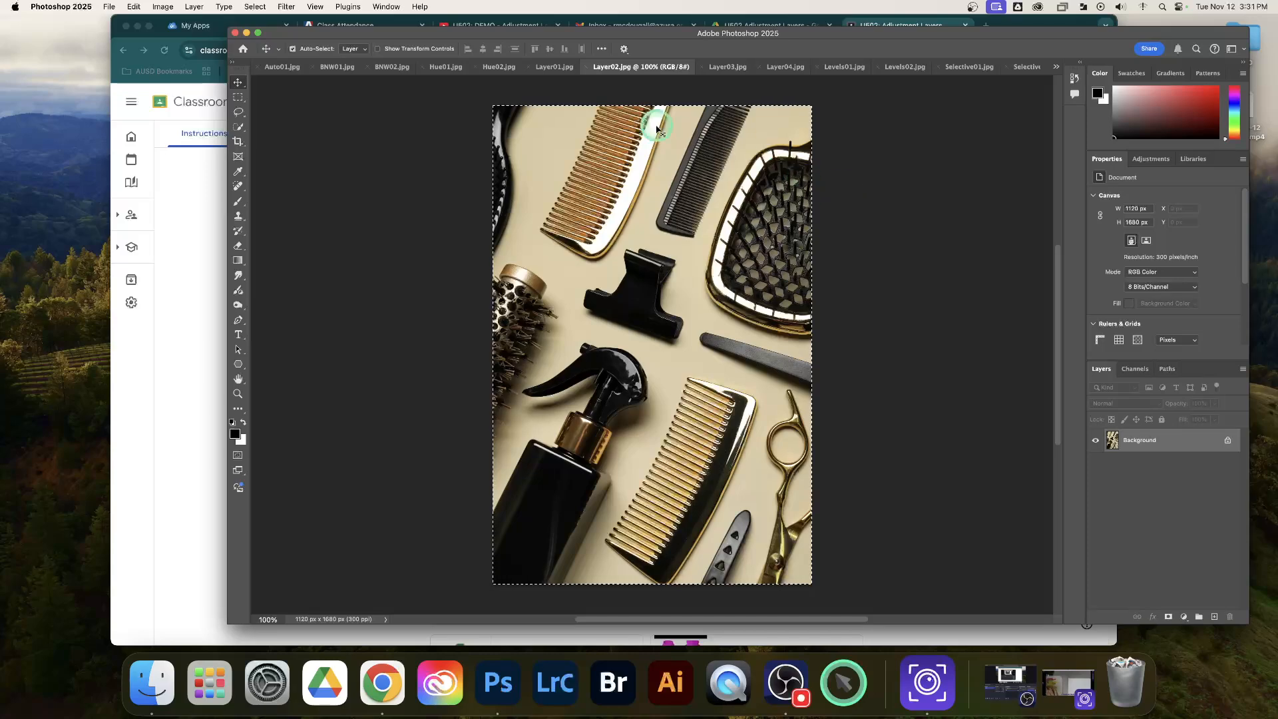
{"action": "left_click", "coordinate": [549, 66]}
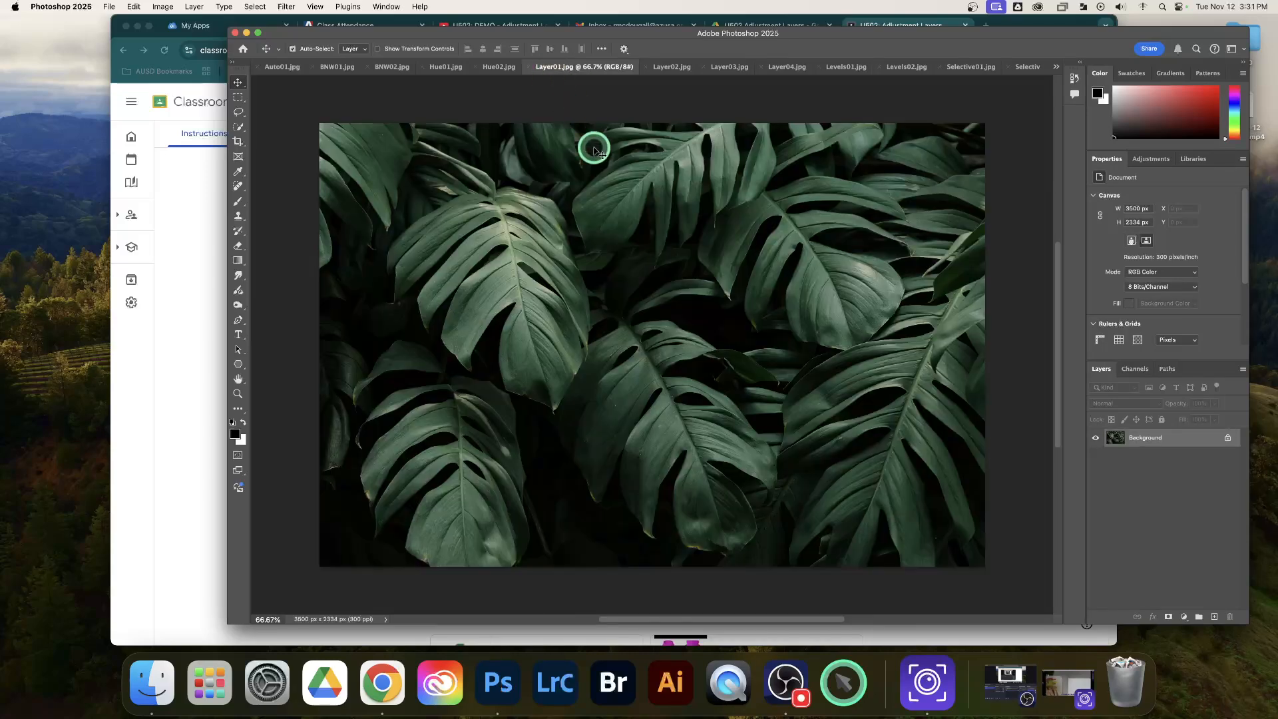
{"action": "key", "text": "super+v"}
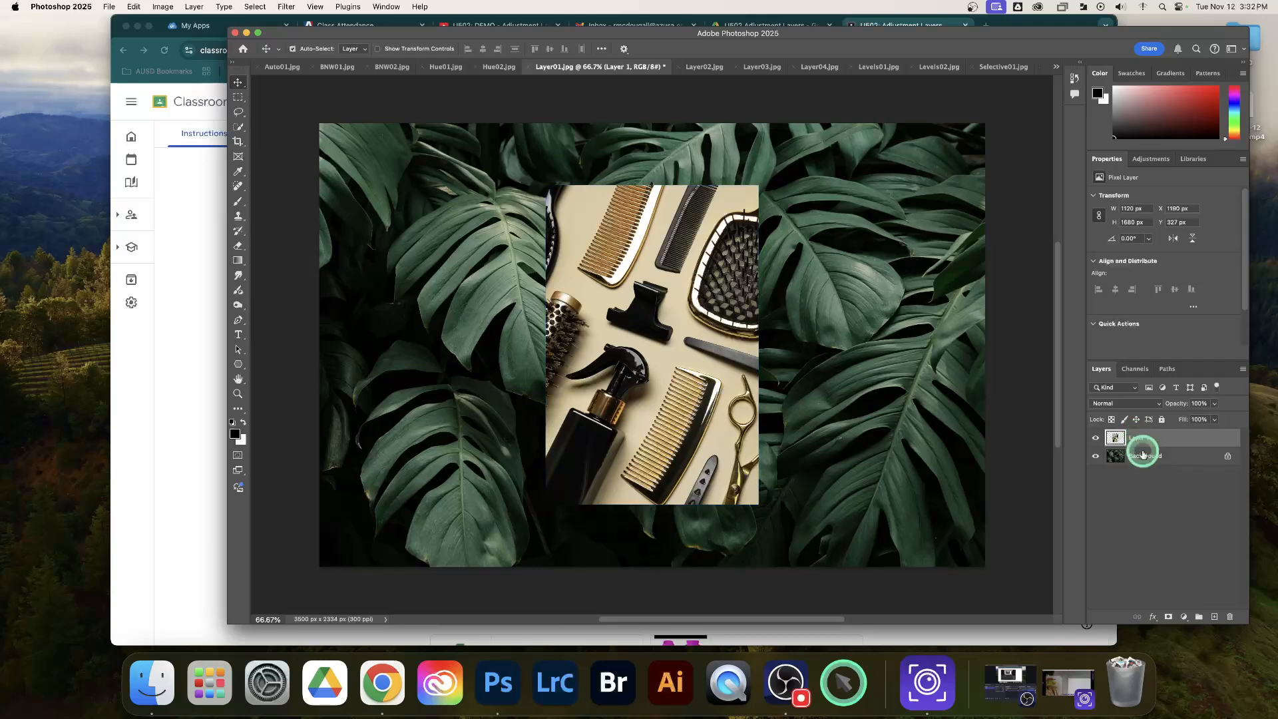
Step: Toggle the visibility of the pasted hair-tools layer to compare it with the leaf background
{"action": "left_click", "coordinate": [1095, 439]}
{"action": "left_click", "coordinate": [1096, 438]}
{"action": "left_click", "coordinate": [1095, 438]}
{"action": "left_click", "coordinate": [1095, 438]}
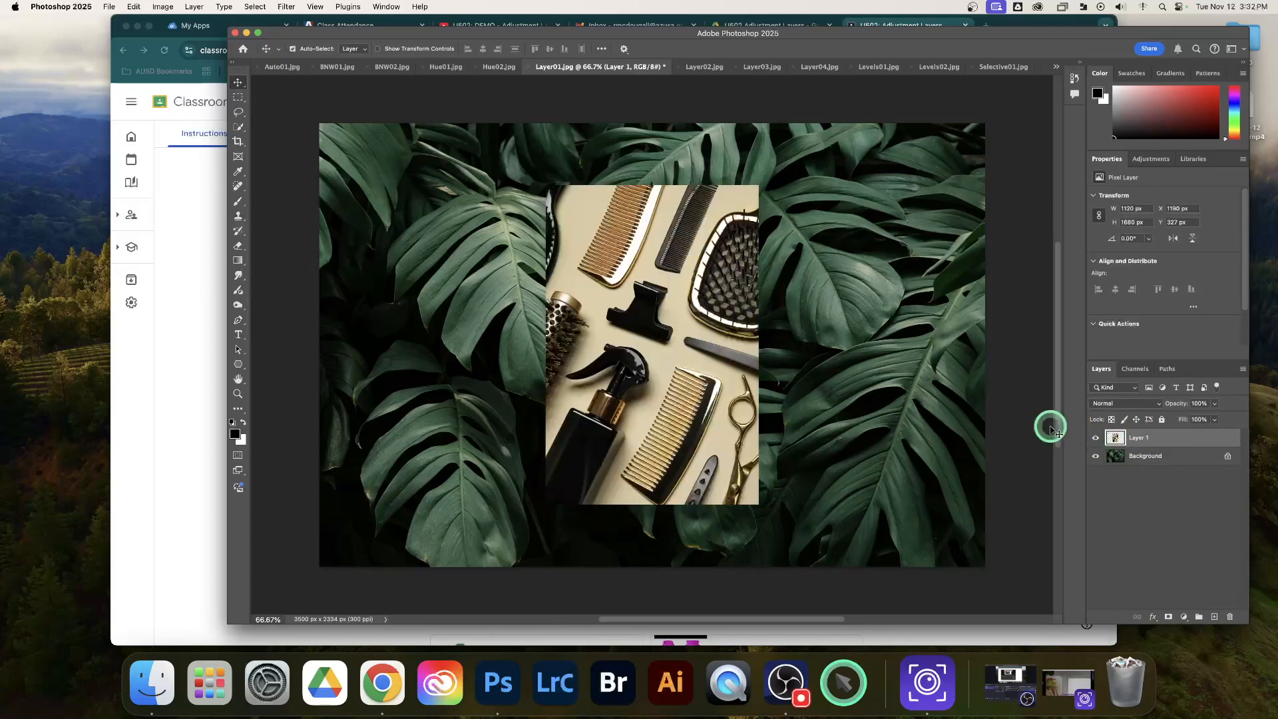
Step: Move the hair-tools layer near the left edge of the leaf image, at about X 53 px and Y 327 px
{"action": "left_click_drag", "start_coordinate": [692, 340], "coordinate": [611, 340]}
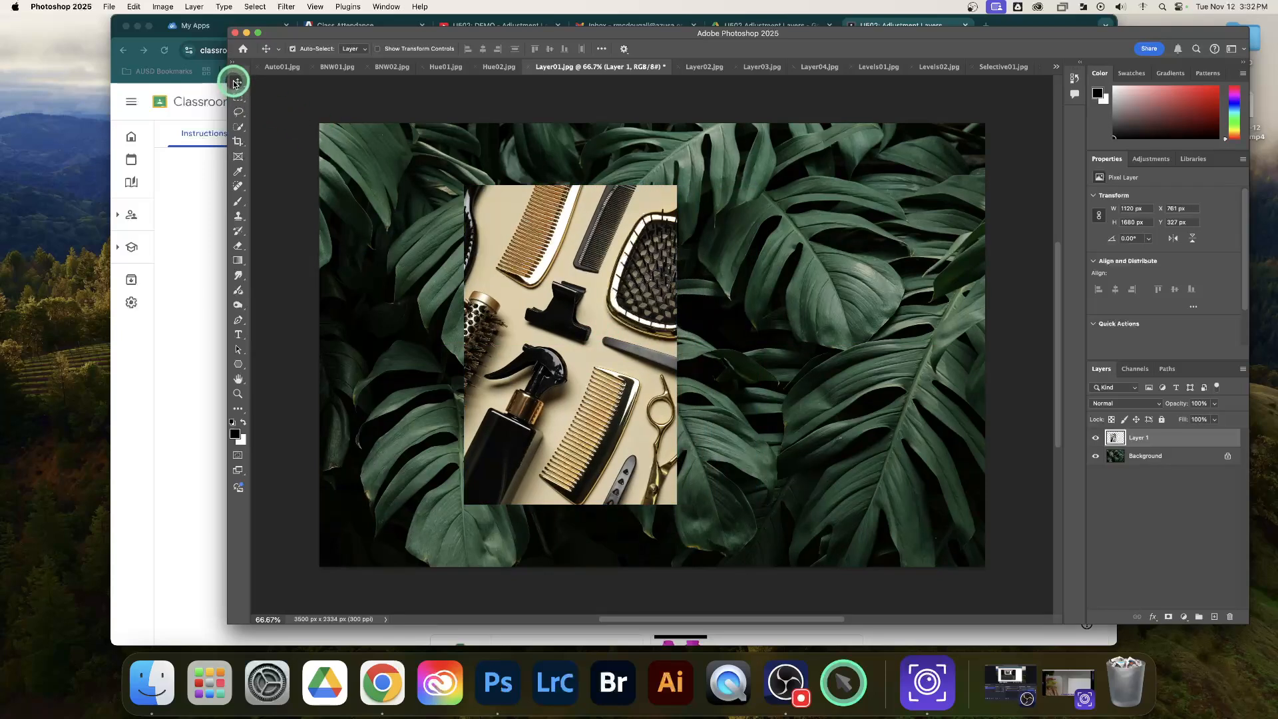
{"action": "mouse_move", "coordinate": [558, 298]}
{"action": "left_mouse_down"}
{"action": "mouse_move", "coordinate": [424, 299]}
{"action": "mouse_move", "coordinate": [485, 321]}
{"action": "mouse_move", "coordinate": [495, 293]}
{"action": "mouse_move", "coordinate": [575, 292]}
{"action": "left_mouse_up"}
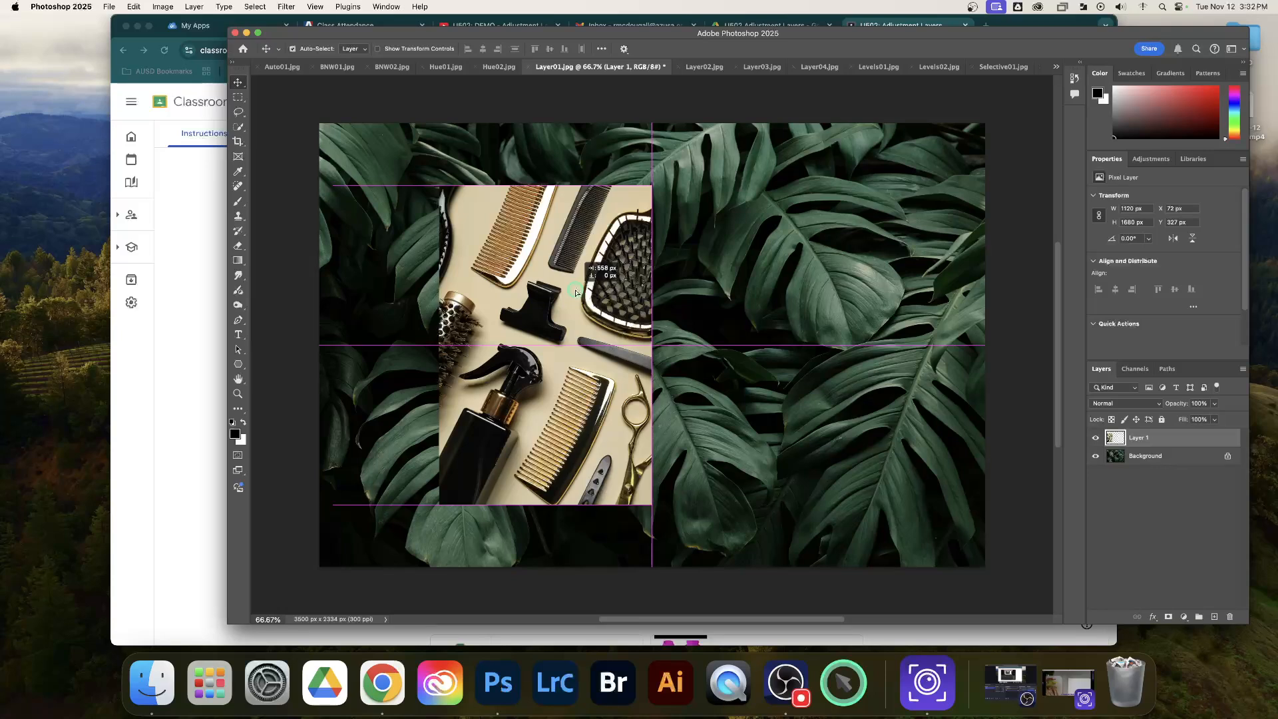
{"action": "left_click_drag", "start_coordinate": [576, 293], "coordinate": [466, 291]}
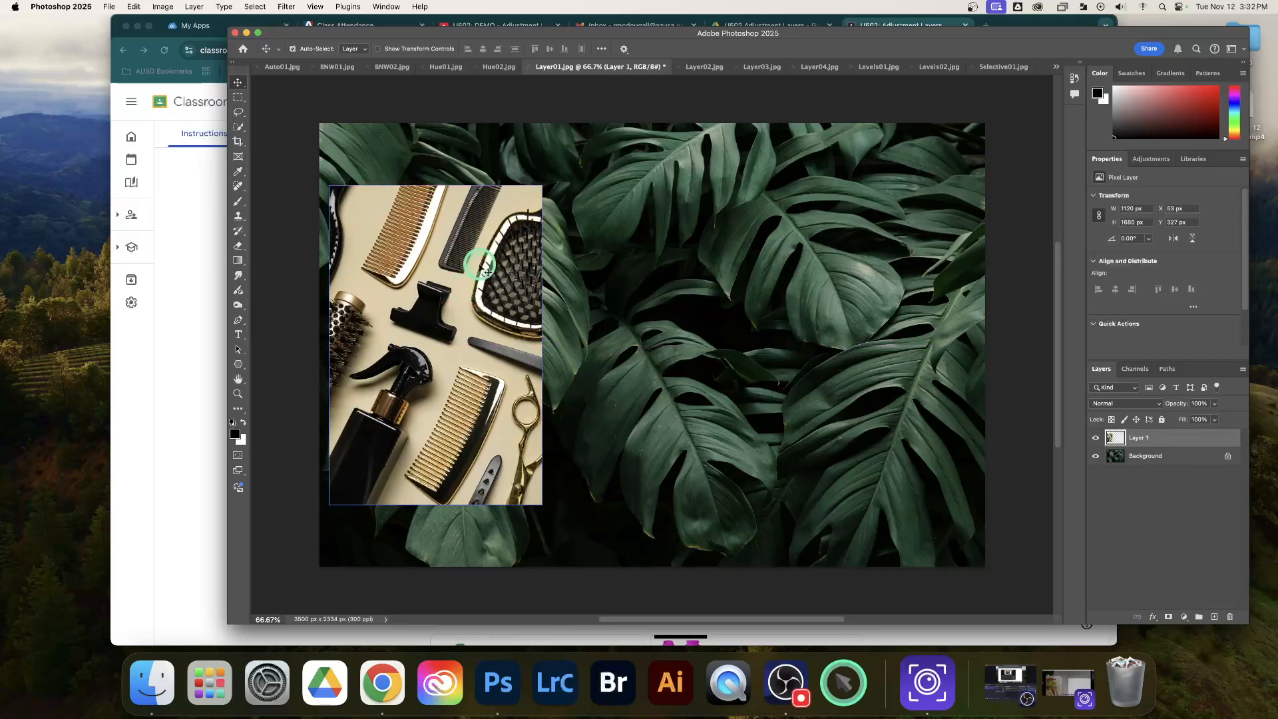
Step: Bring the Layer03.jpg image into Layer01.jpg and align it beside the hair-tools picture at about X 1217 px and Y 327 px
{"action": "left_click", "coordinate": [759, 68]}
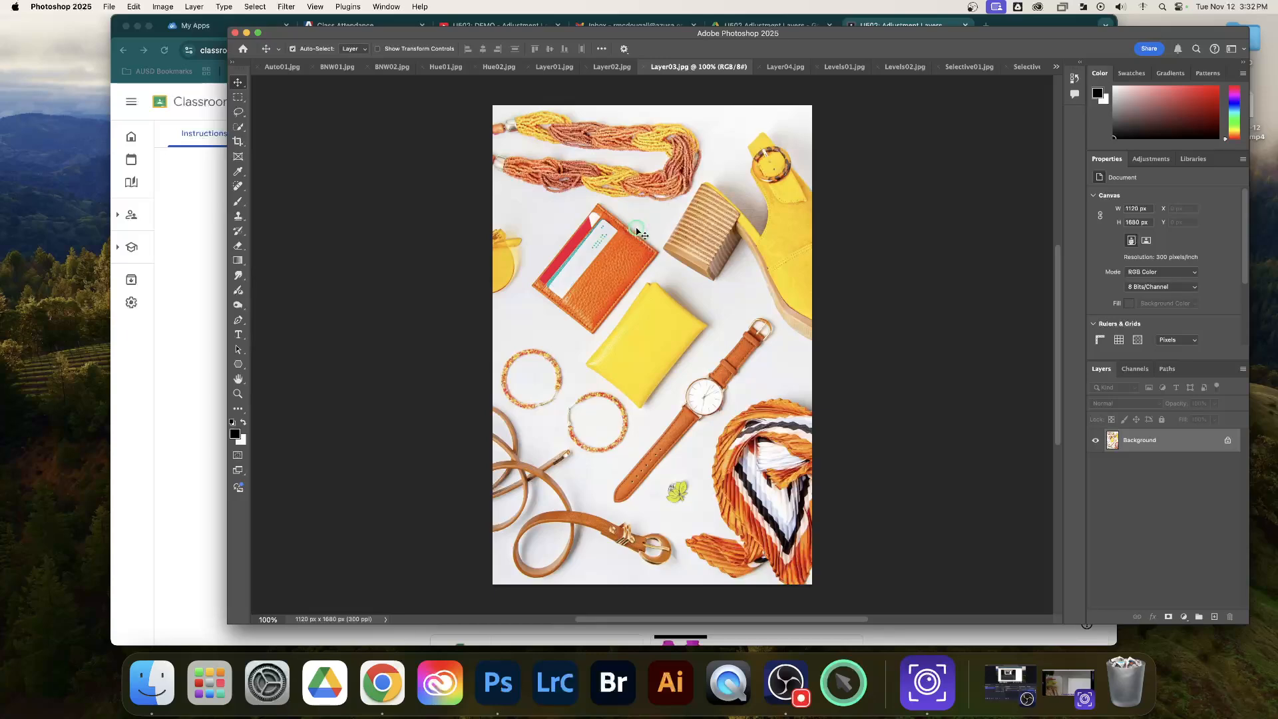
{"action": "left_click_drag", "start_coordinate": [636, 231], "coordinate": [554, 81]}
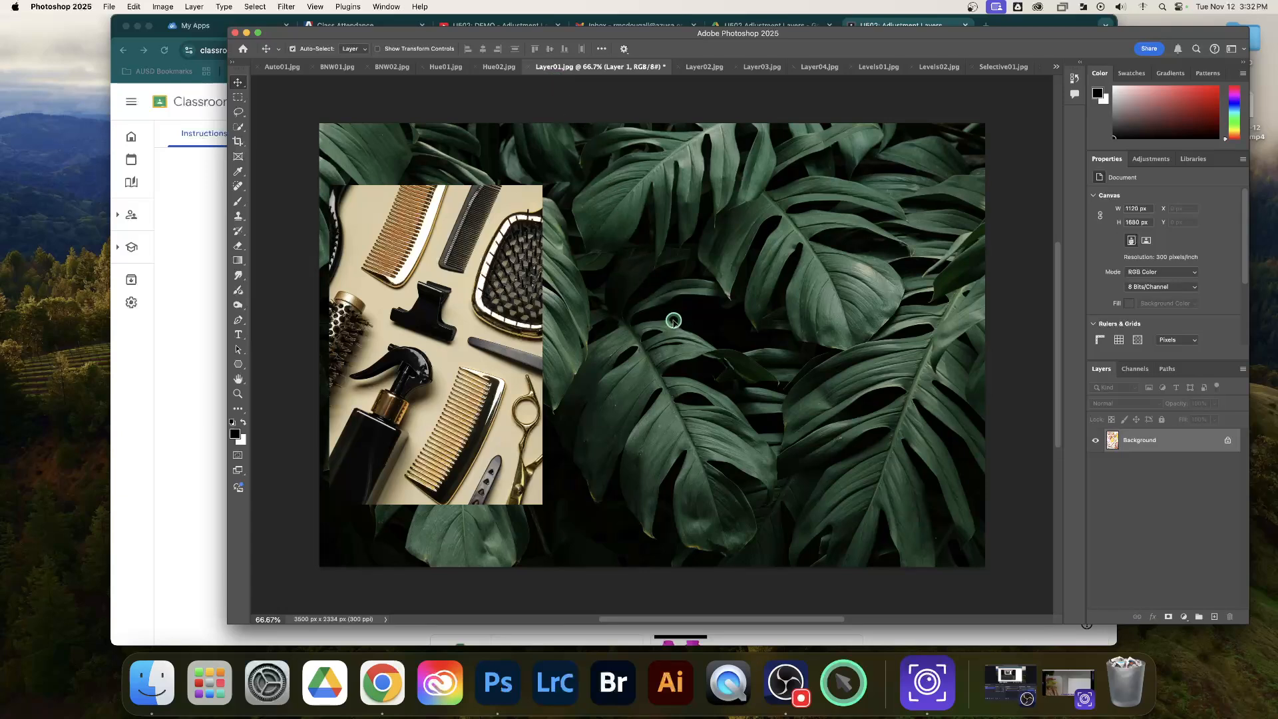
{"action": "left_click_drag", "start_coordinate": [675, 324], "coordinate": [677, 329]}
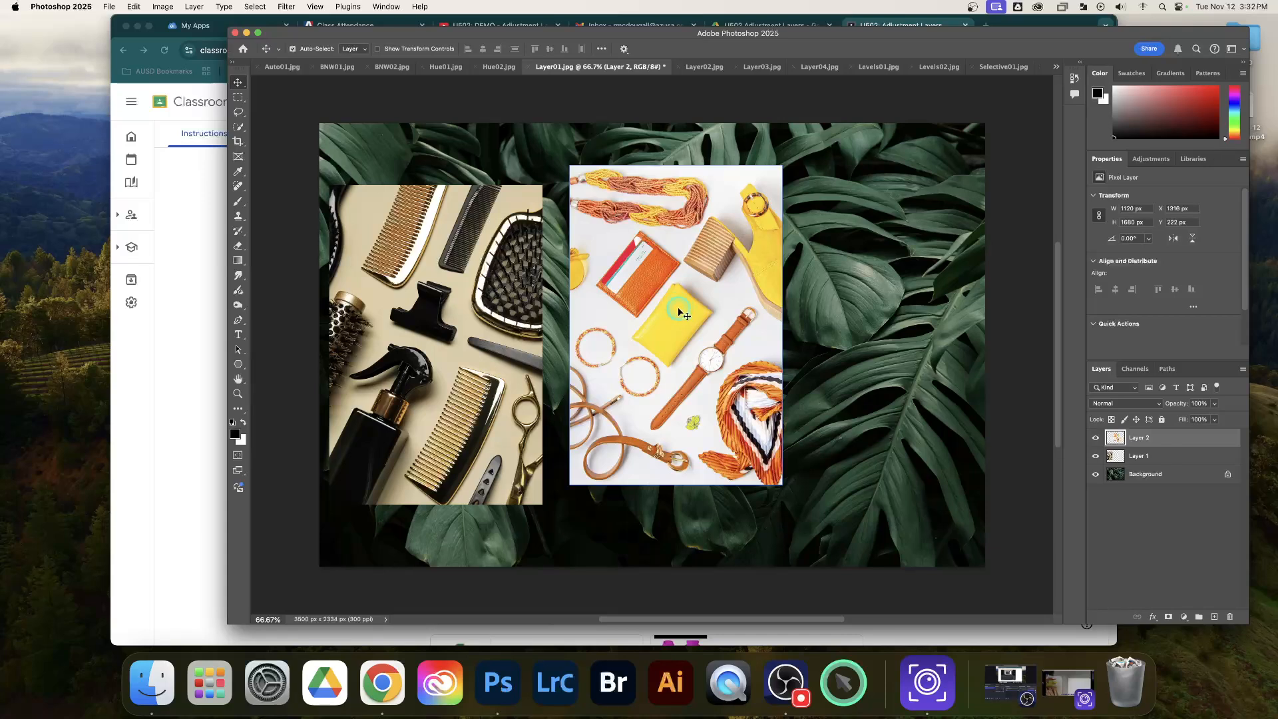
{"action": "left_click_drag", "start_coordinate": [678, 311], "coordinate": [666, 327]}
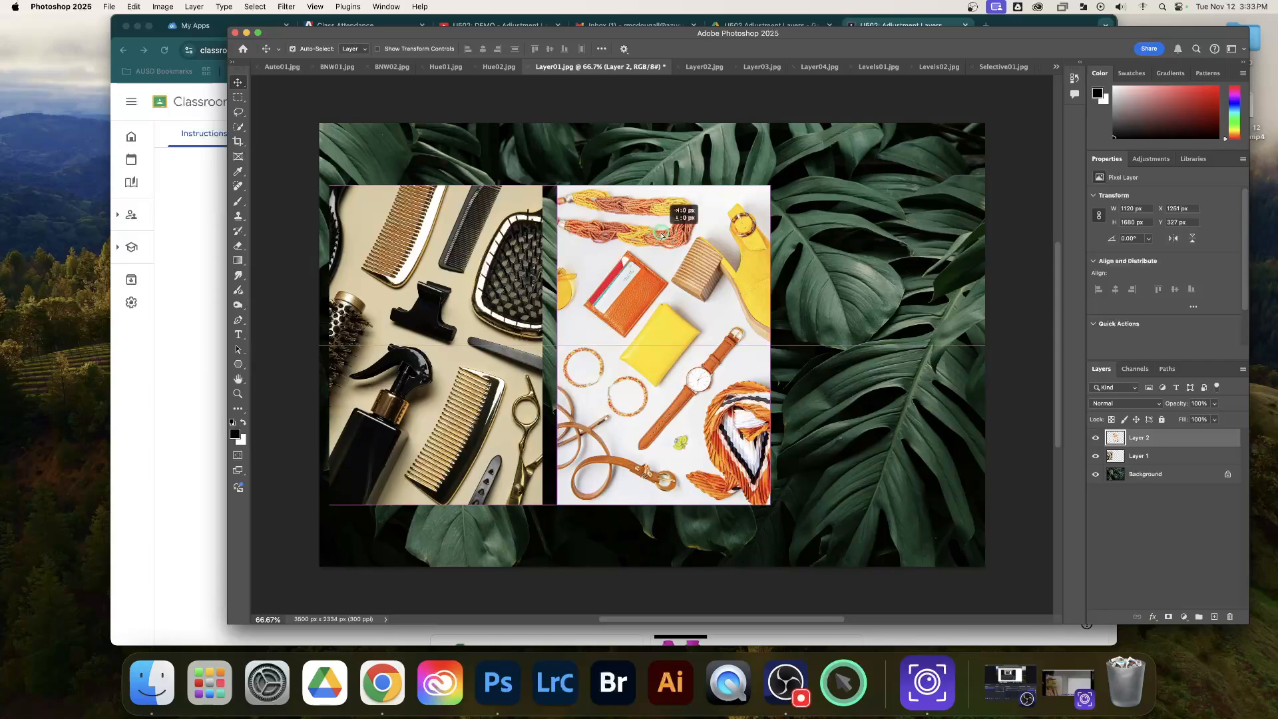
{"action": "left_click_drag", "start_coordinate": [666, 235], "coordinate": [658, 235]}
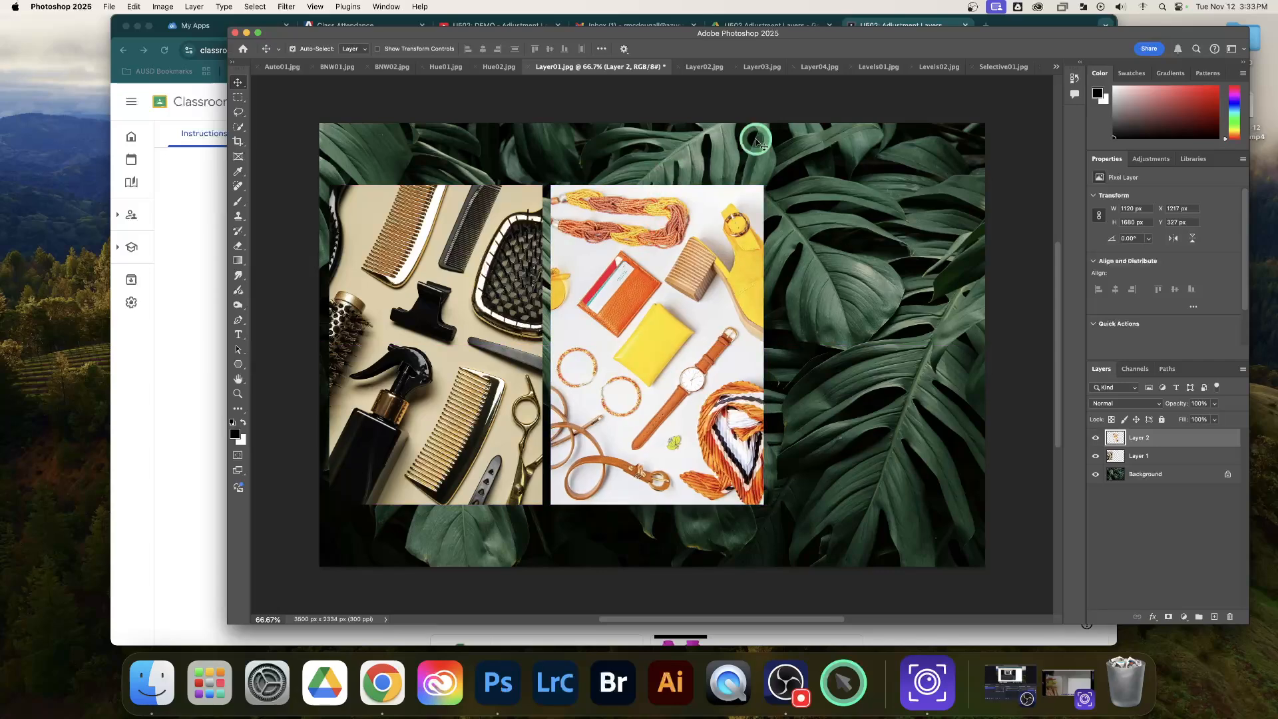
Step: Copy the entire Layer04.jpg image and paste it into Layer01.jpg
{"action": "left_click", "coordinate": [819, 69]}
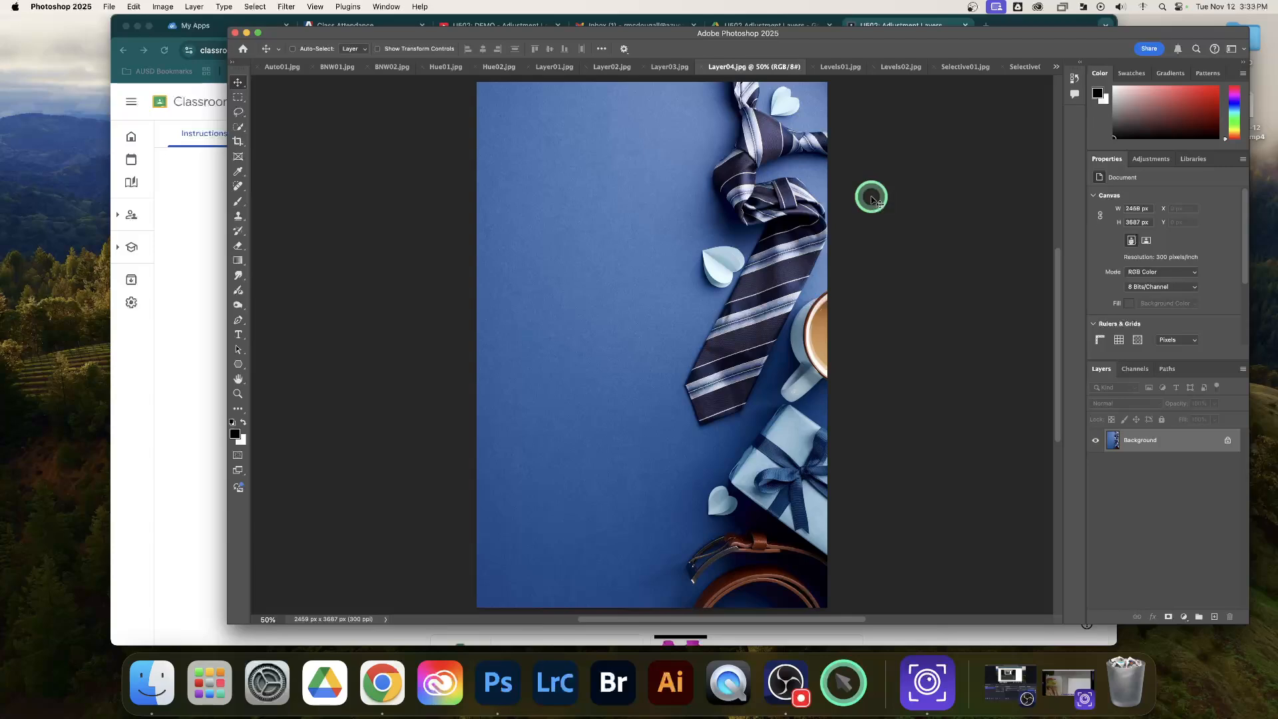
{"action": "key", "text": "super+a"}
{"action": "key", "text": "super+c"}
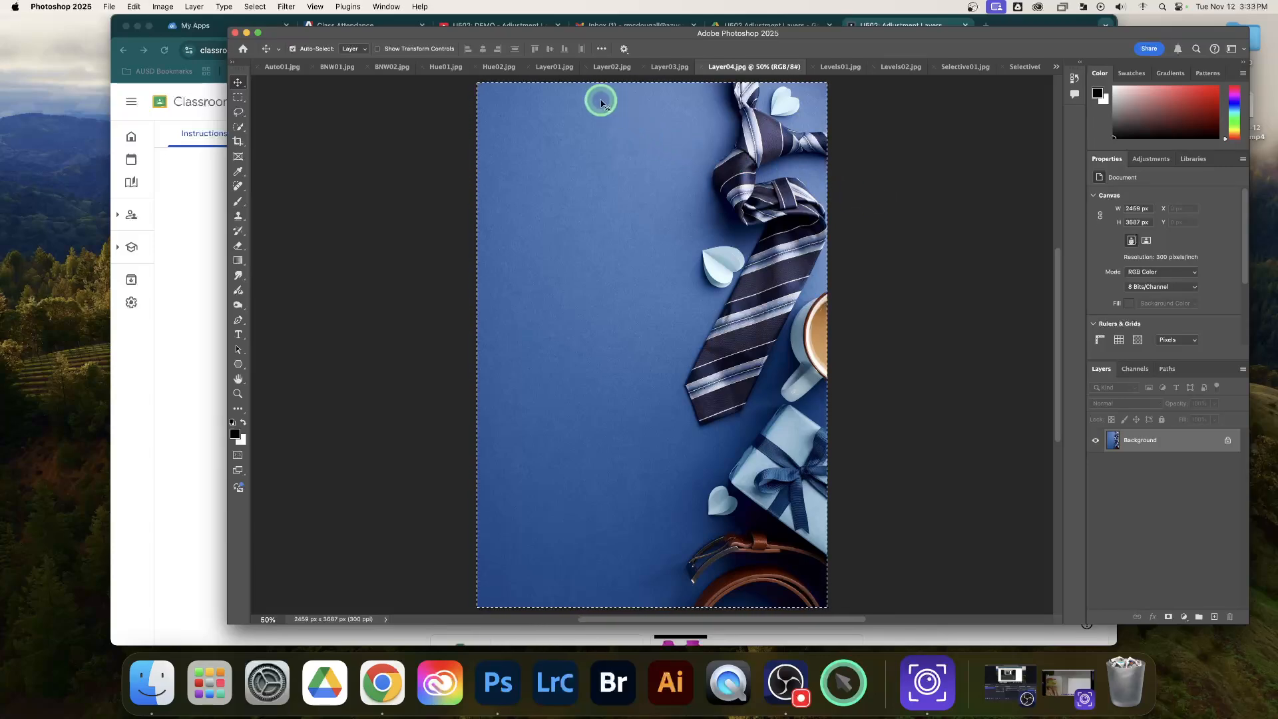
{"action": "left_click", "coordinate": [549, 69]}
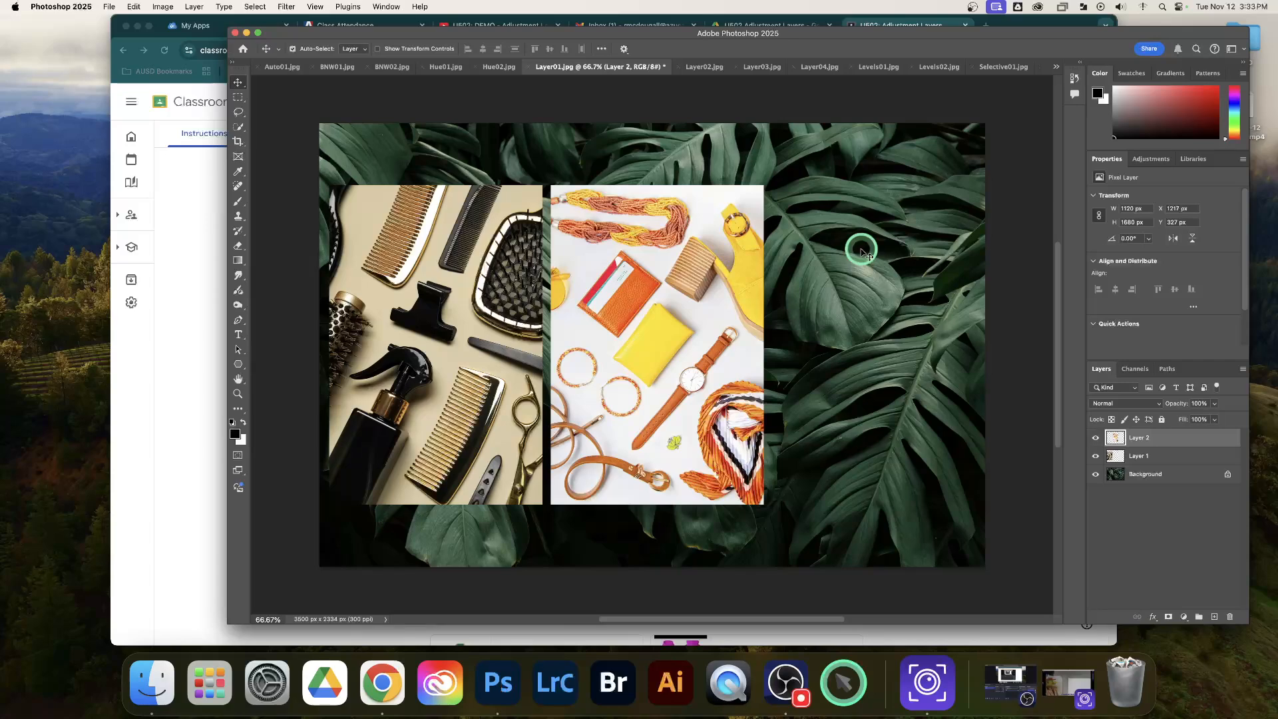
{"action": "key", "text": "super+v"}
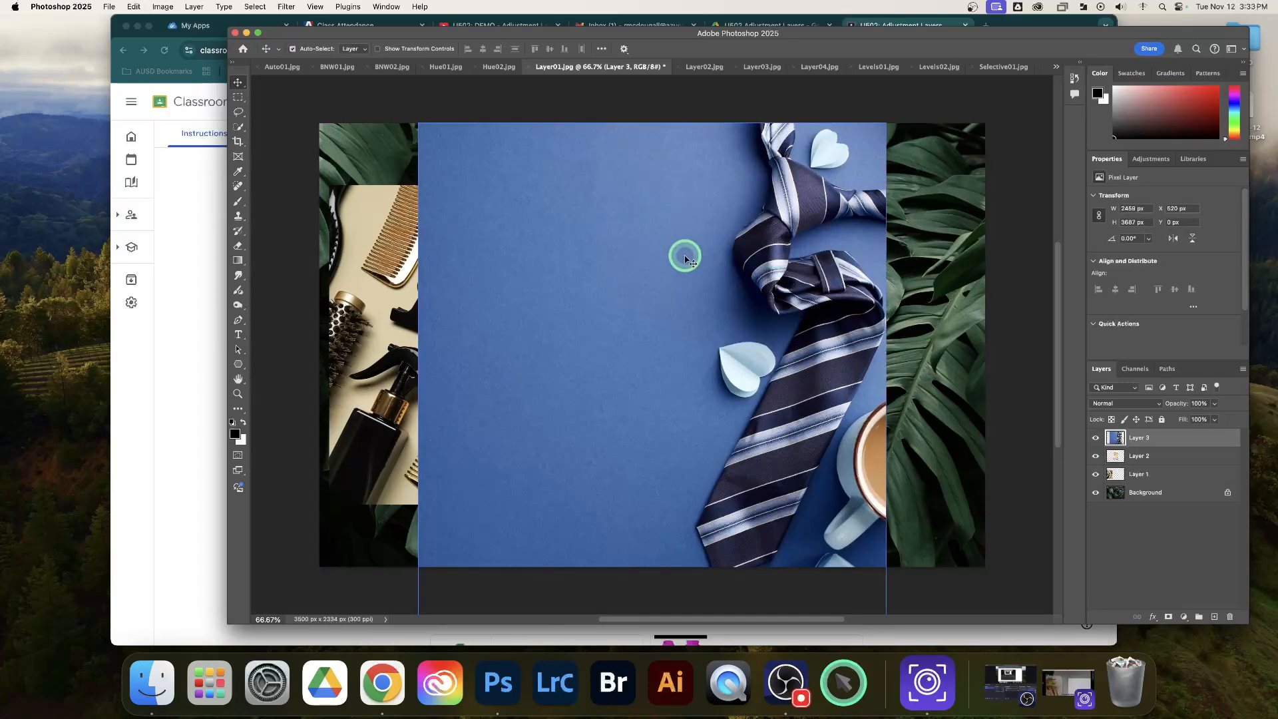
Step: Move the pasted tie image to about X 1447 px and Y -728 px and turn on the transform controls
{"action": "left_click_drag", "start_coordinate": [699, 256], "coordinate": [884, 256]}
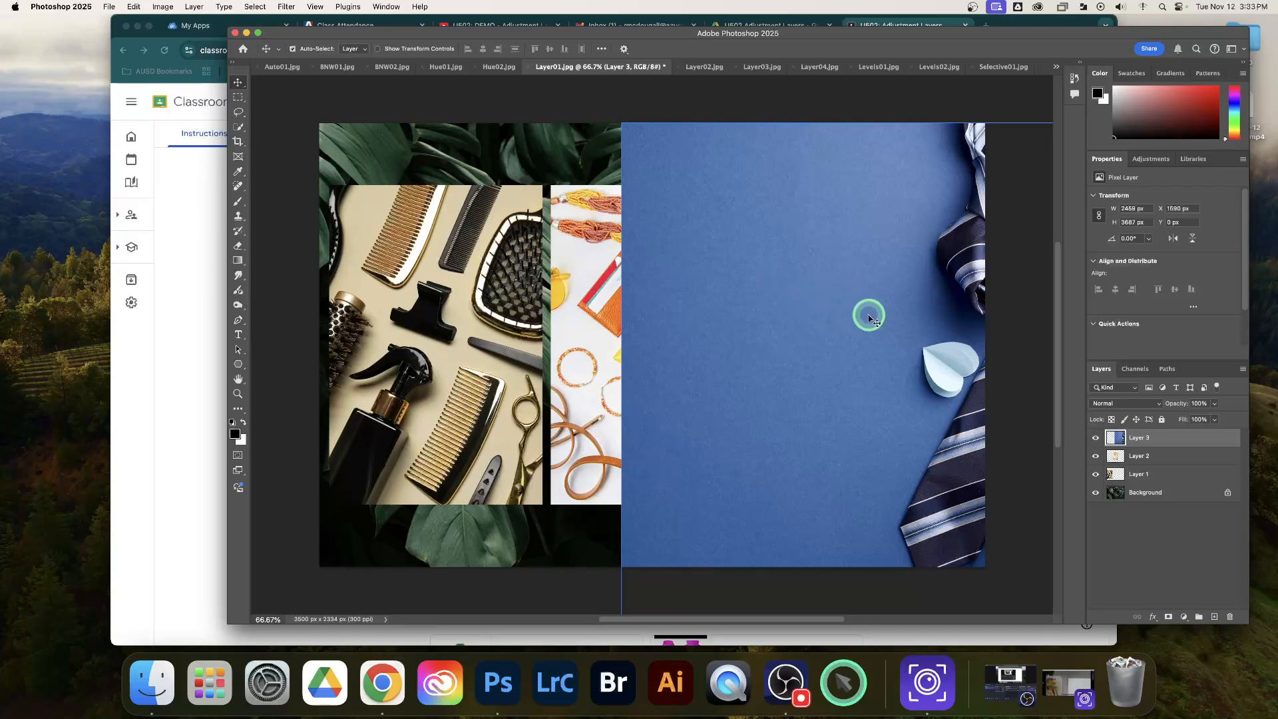
{"action": "scroll", "coordinate": [869, 318], "scroll_direction": "up", "scroll_amount": 3}
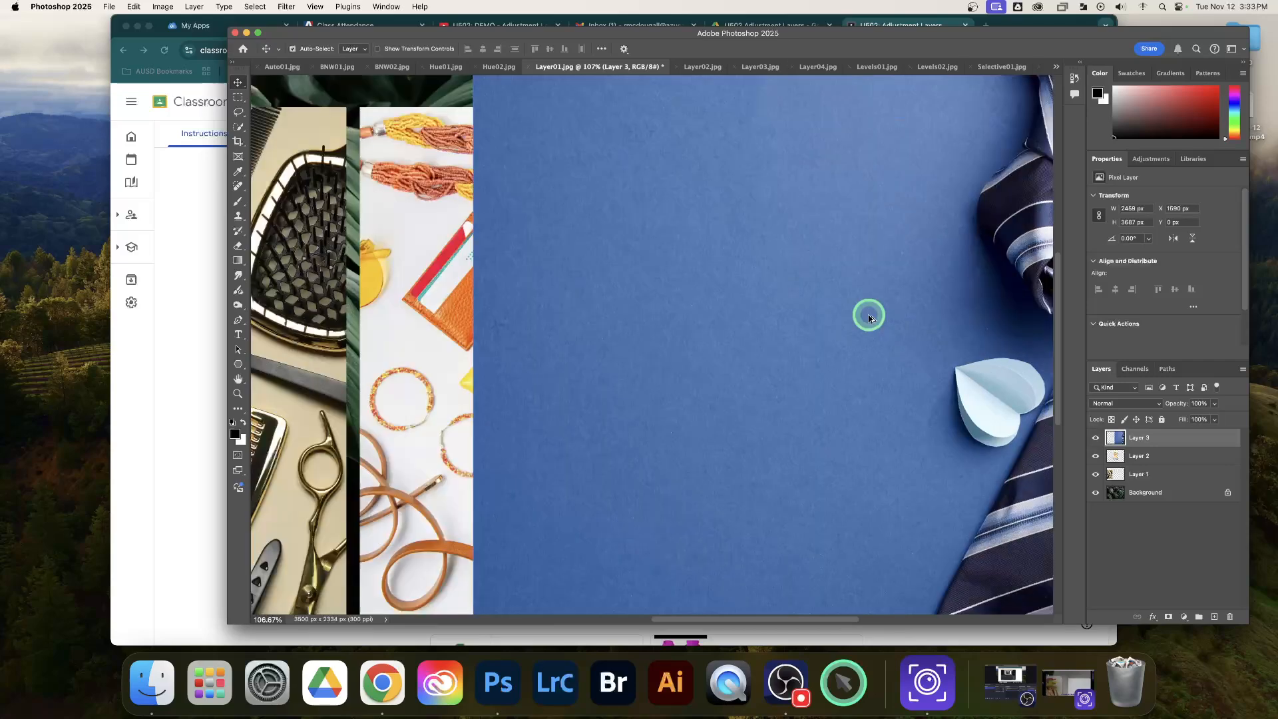
{"action": "scroll", "coordinate": [868, 317], "scroll_direction": "down", "scroll_amount": 5}
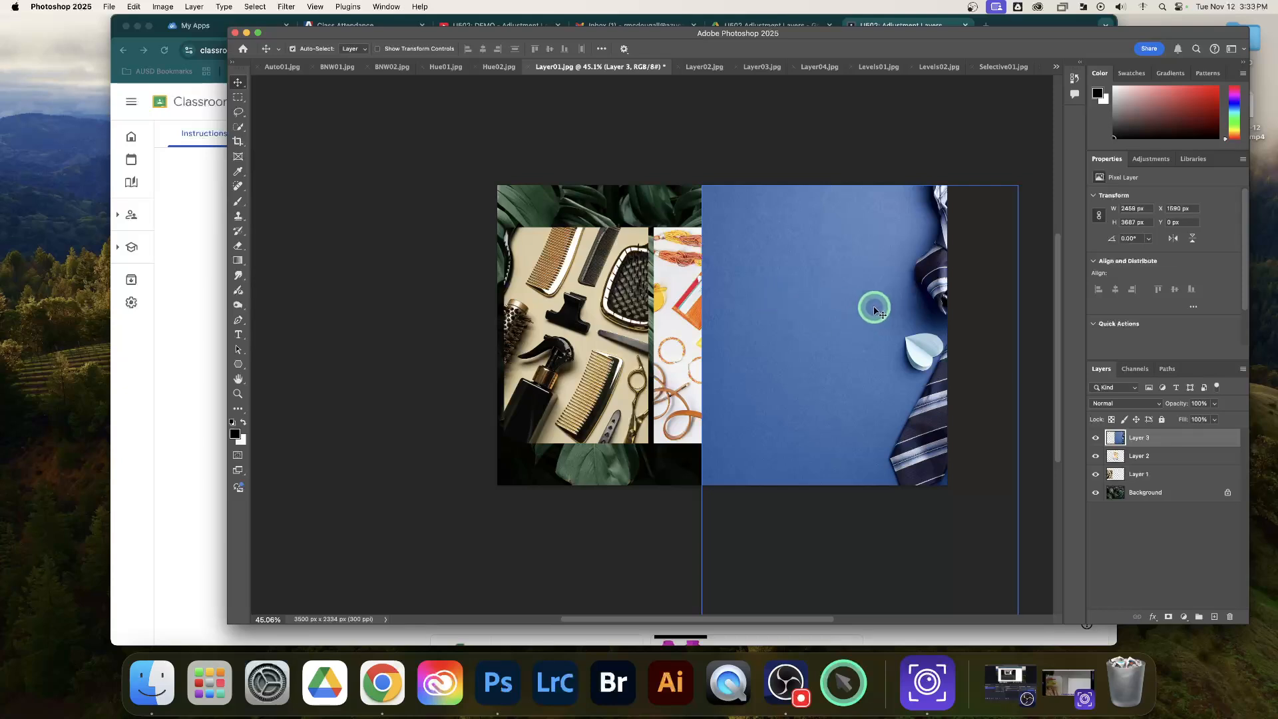
{"action": "left_click_drag", "start_coordinate": [895, 362], "coordinate": [879, 273]}
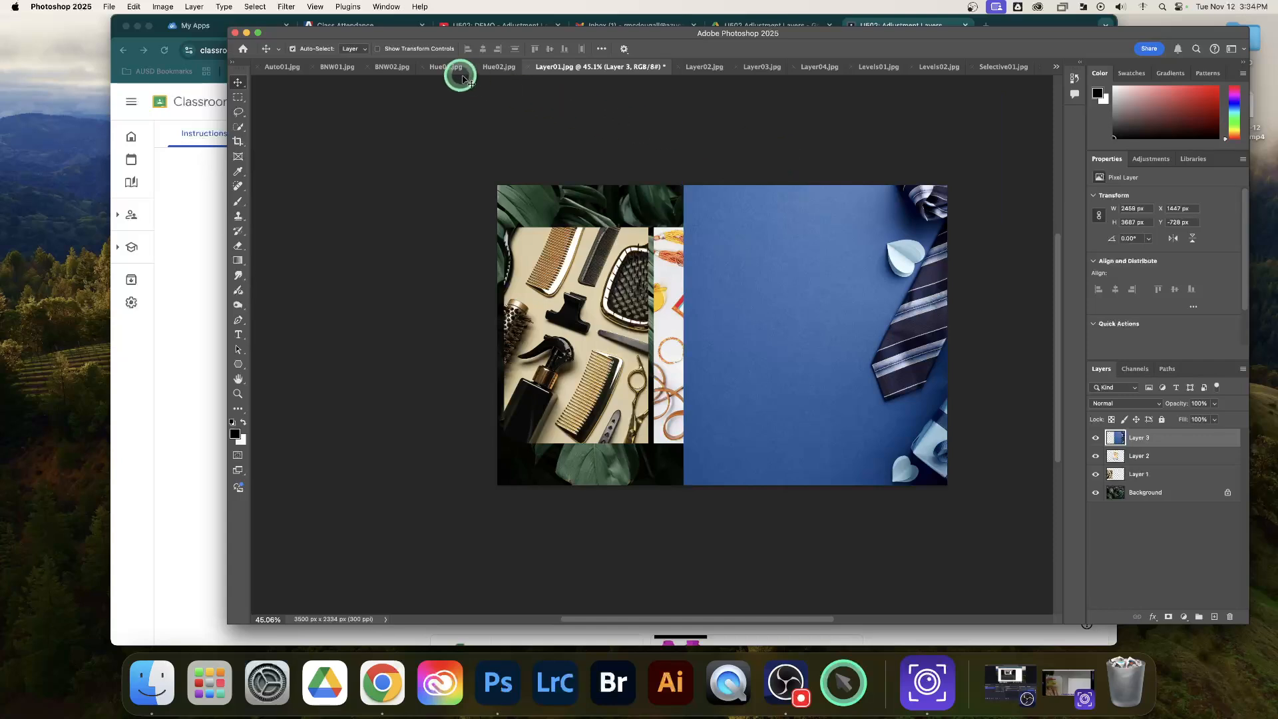
{"action": "left_click", "coordinate": [377, 50]}
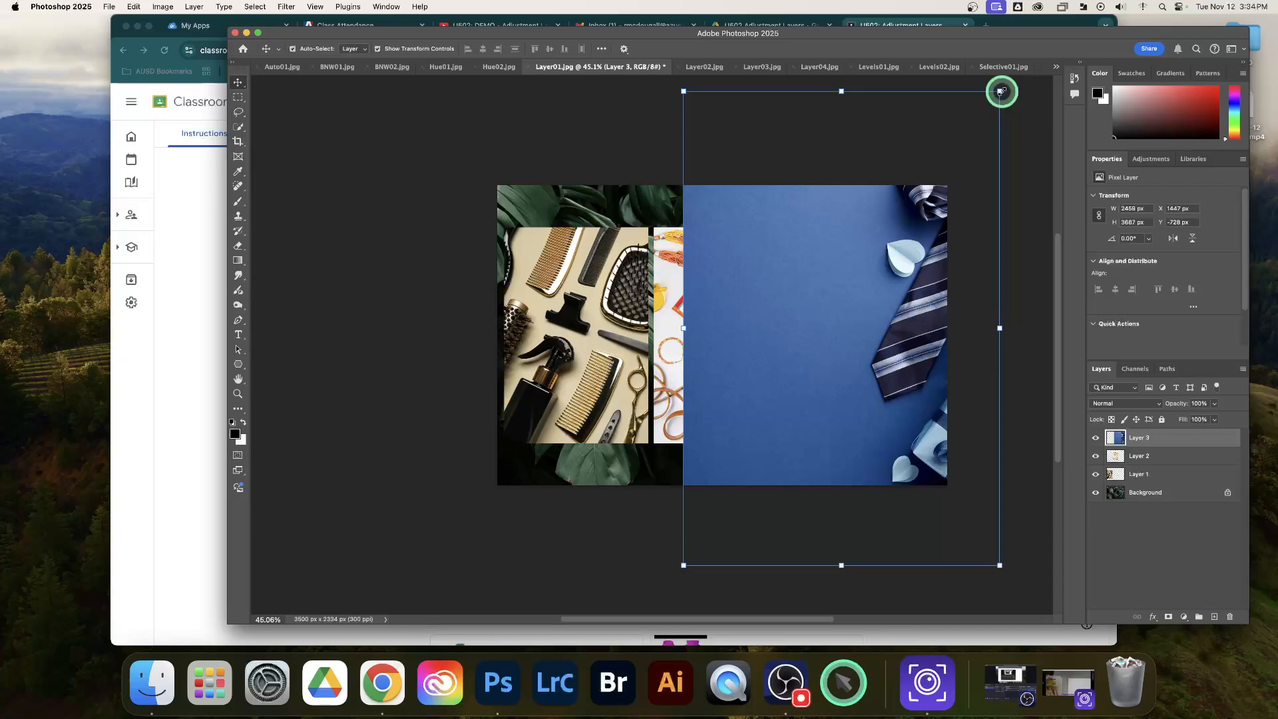
Step: Shrink the tie image to about 233 by 349 px, scale it back up to about 858%, and inspect its image quality
{"action": "left_click_drag", "start_coordinate": [1000, 91], "coordinate": [844, 397]}
{"action": "key", "text": "Return"}
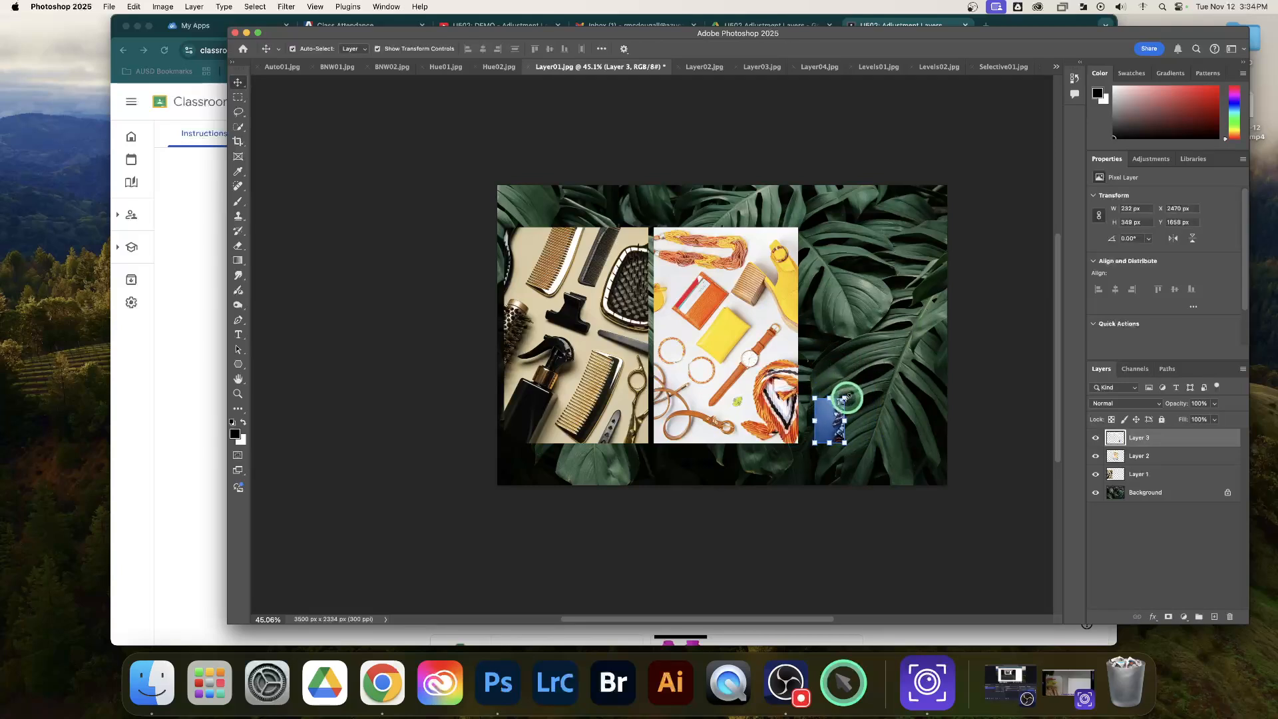
{"action": "left_click_drag", "start_coordinate": [845, 398], "coordinate": [1126, 205]}
{"action": "left_click_drag", "start_coordinate": [700, 305], "coordinate": [529, 385]}
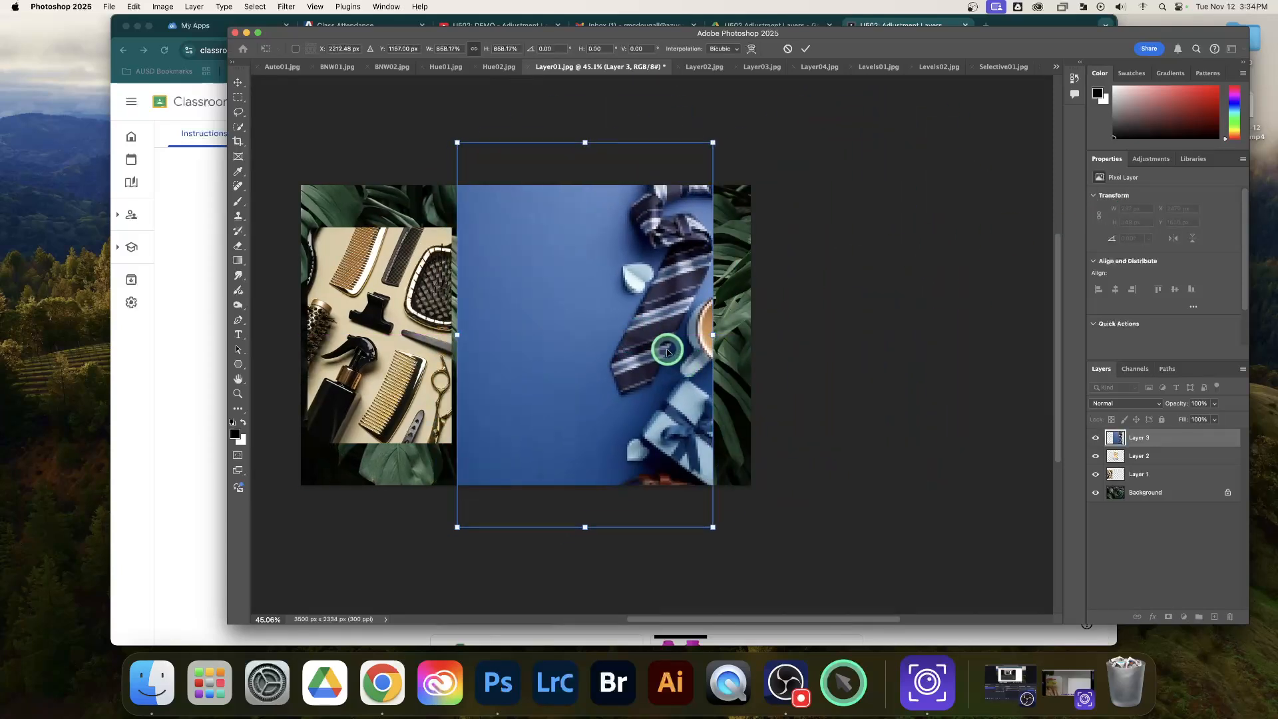
{"action": "scroll", "coordinate": [666, 349], "scroll_direction": "down", "scroll_amount": 1}
{"action": "scroll", "coordinate": [666, 351], "scroll_direction": "up", "scroll_amount": 3}
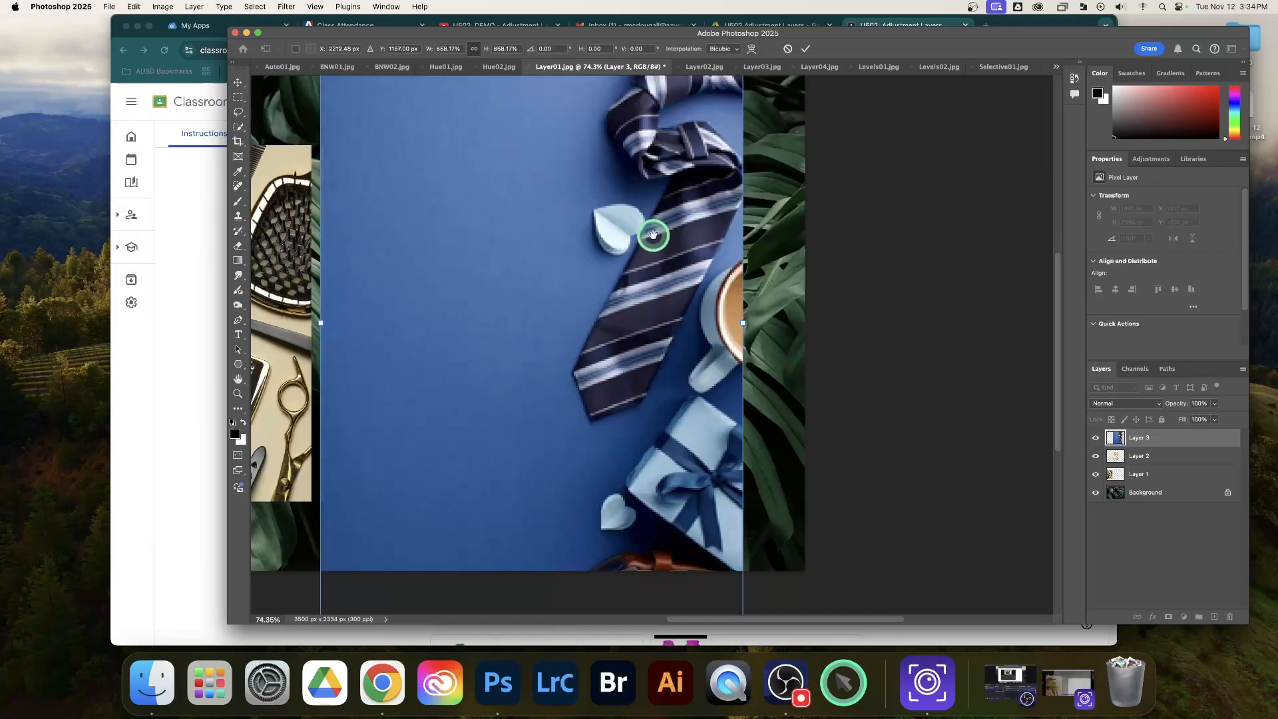
{"action": "left_click_drag", "start_coordinate": [686, 257], "coordinate": [747, 323]}
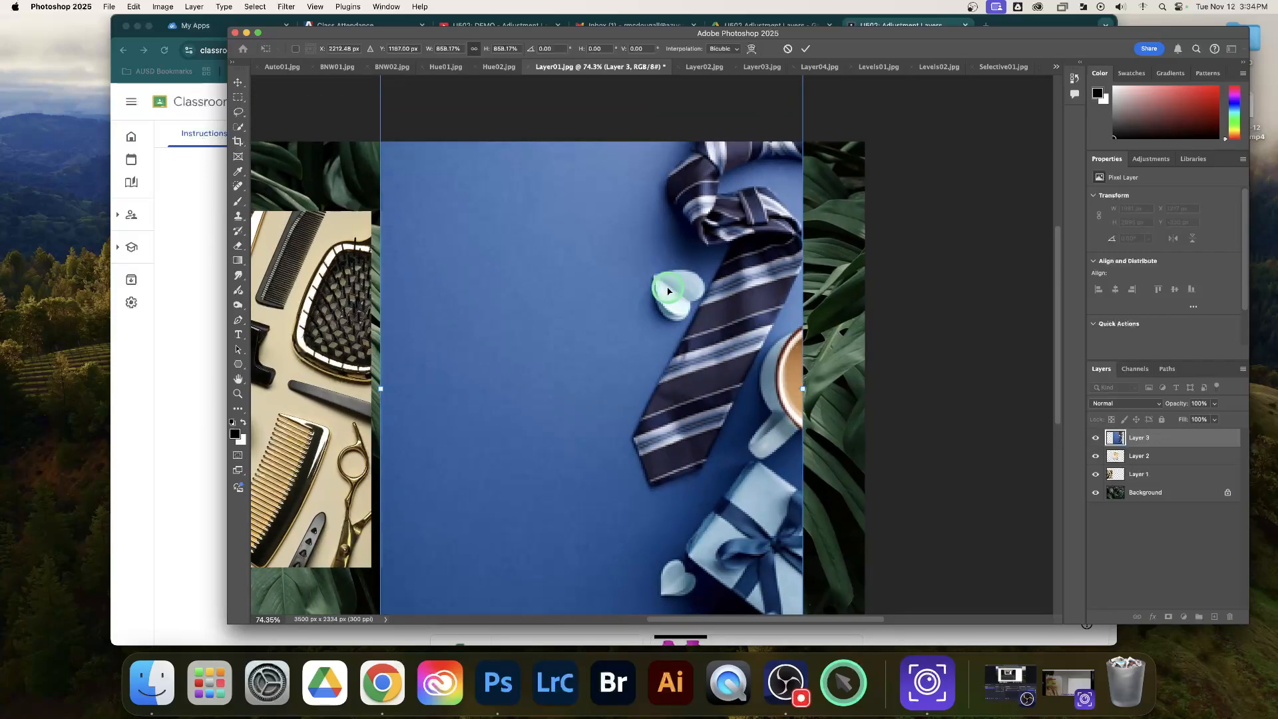
{"action": "scroll", "coordinate": [668, 291], "scroll_direction": "up", "scroll_amount": 2}
{"action": "scroll", "coordinate": [664, 284], "scroll_direction": "down", "scroll_amount": 4}
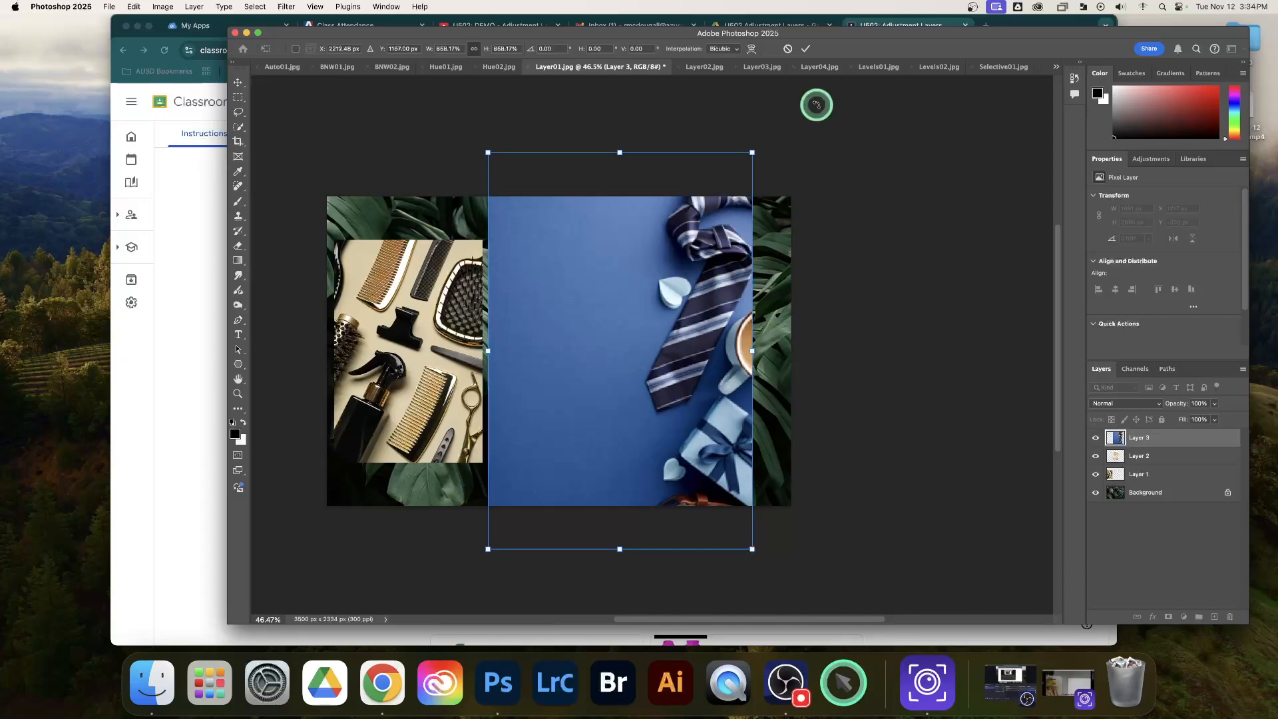
Step: Apply the enlargement of the tie image and undo both of its scalings
{"action": "left_click", "coordinate": [805, 49]}
{"action": "key", "text": "super+z"}
{"action": "key", "text": "super+z"}
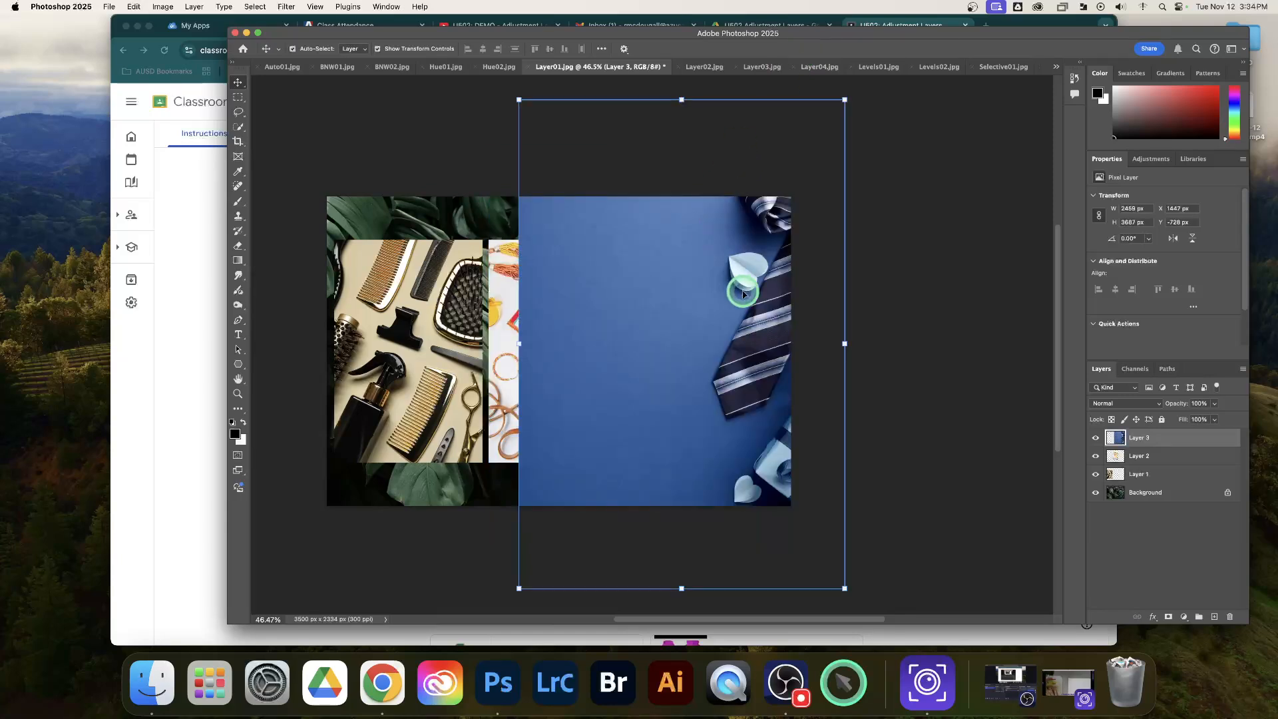
Step: Move the tie image to about X 1650 px and Y -806 px and convert its layer to a Smart Object
{"action": "left_click_drag", "start_coordinate": [743, 292], "coordinate": [648, 316]}
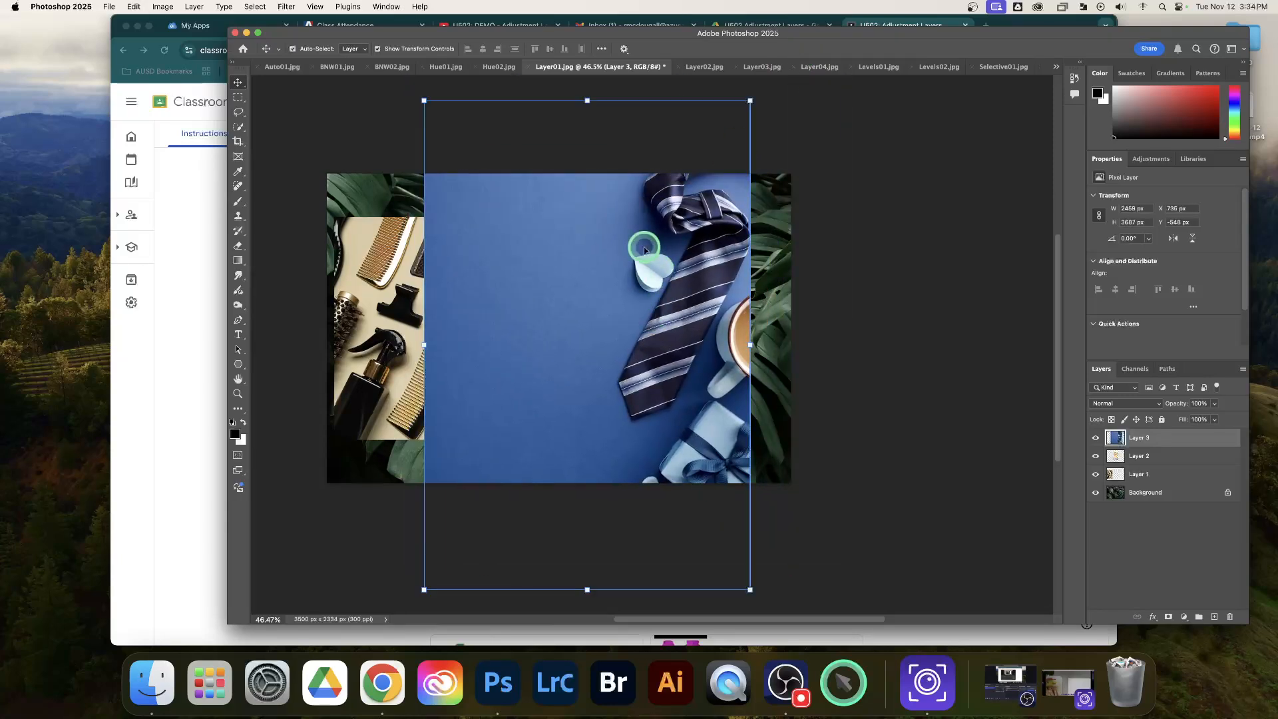
{"action": "left_click_drag", "start_coordinate": [644, 250], "coordinate": [763, 214]}
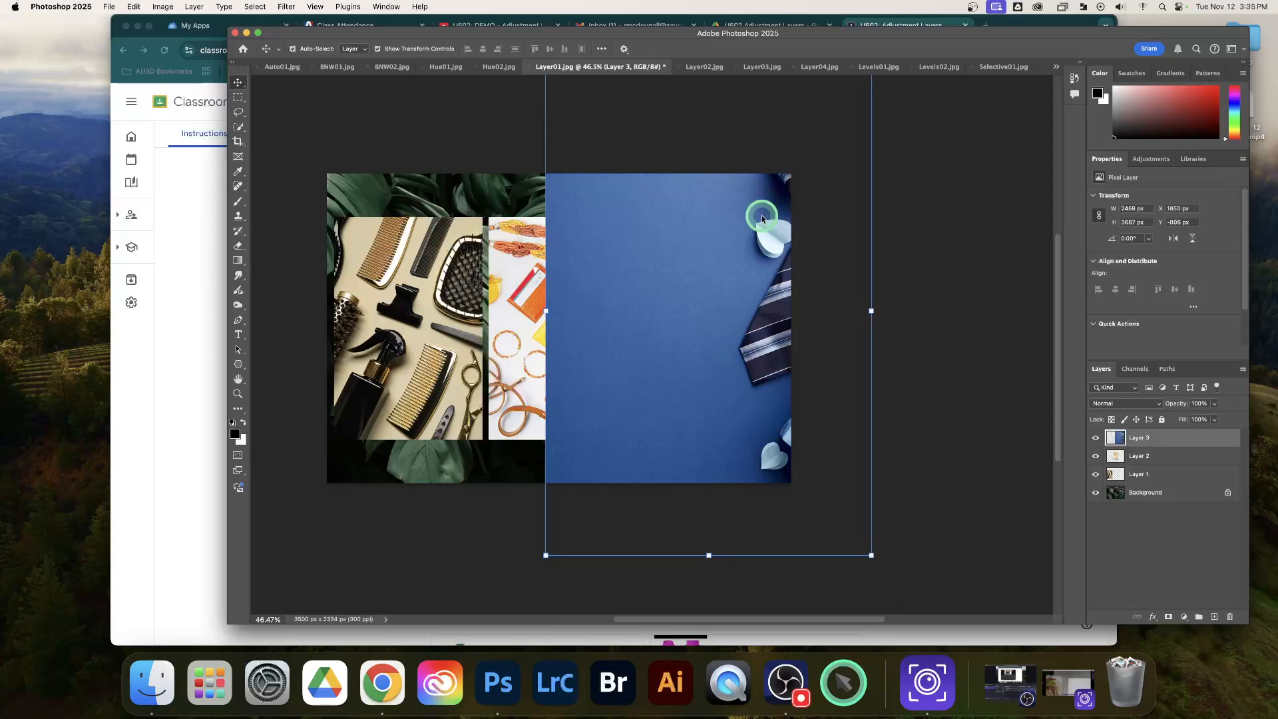
{"action": "scroll", "coordinate": [762, 218], "scroll_direction": "down", "scroll_amount": 1}
{"action": "scroll", "coordinate": [741, 278], "scroll_direction": "up", "scroll_amount": 3}
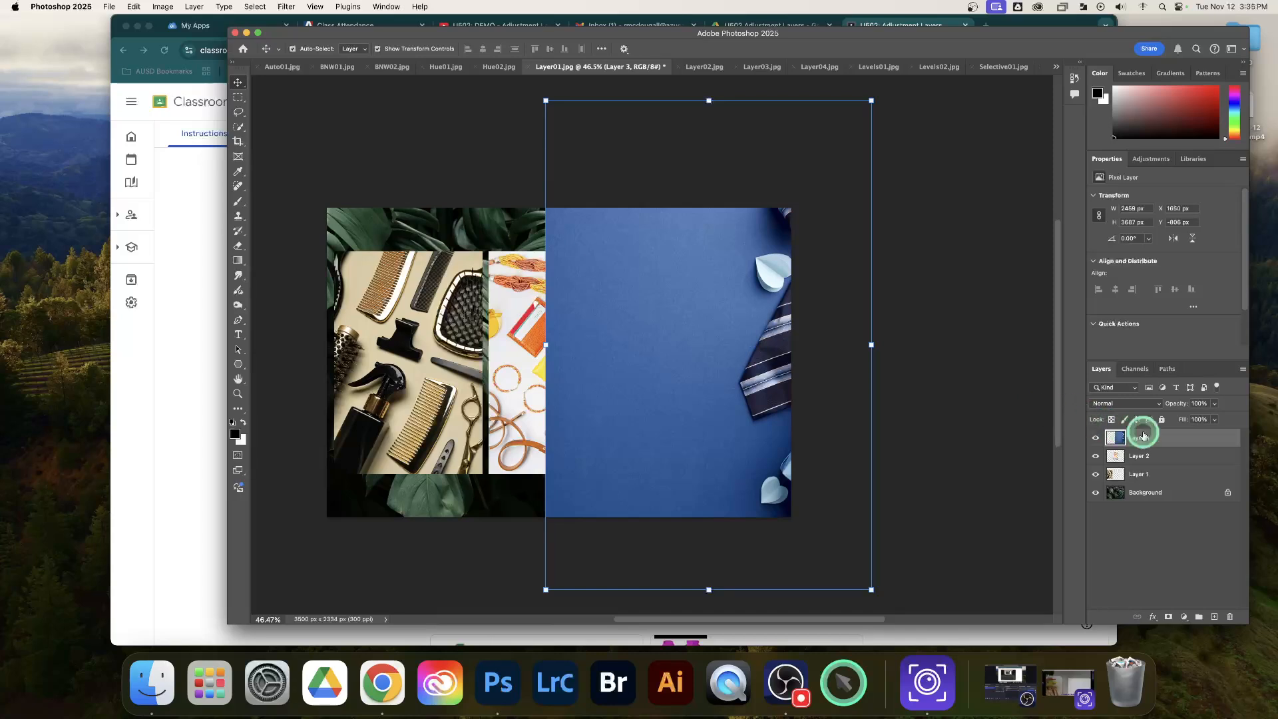
{"action": "right_click", "coordinate": [1176, 439]}
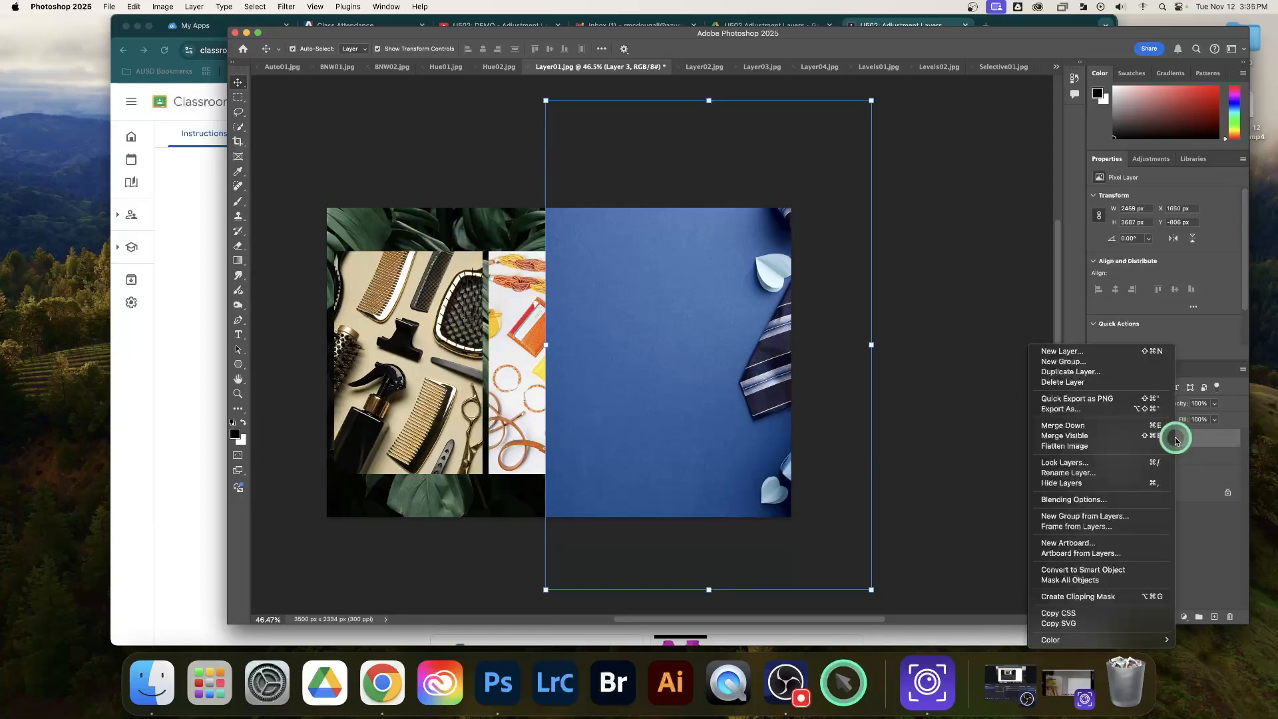
{"action": "left_click", "coordinate": [1131, 570]}
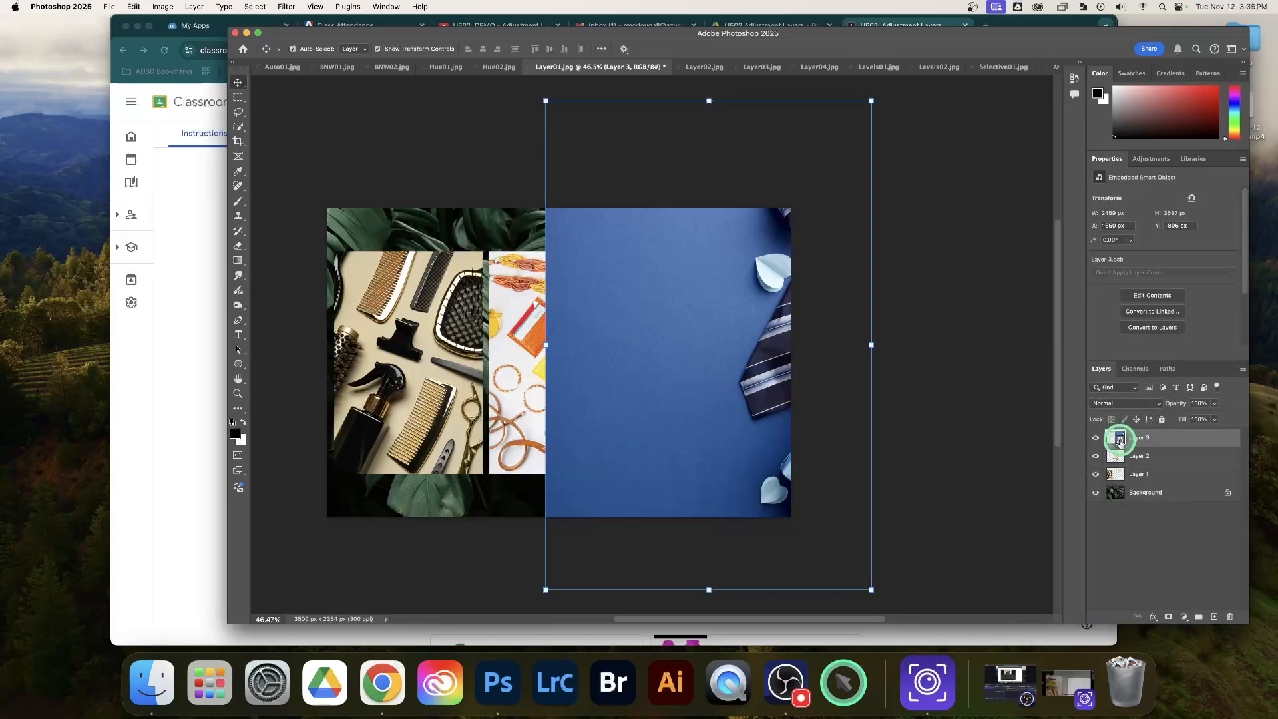
Step: Scale the tie Smart Object down to about 45.70% and place it beside the accessories image at about X 2376 px and Y 327 px
{"action": "left_click_drag", "start_coordinate": [747, 357], "coordinate": [682, 361]}
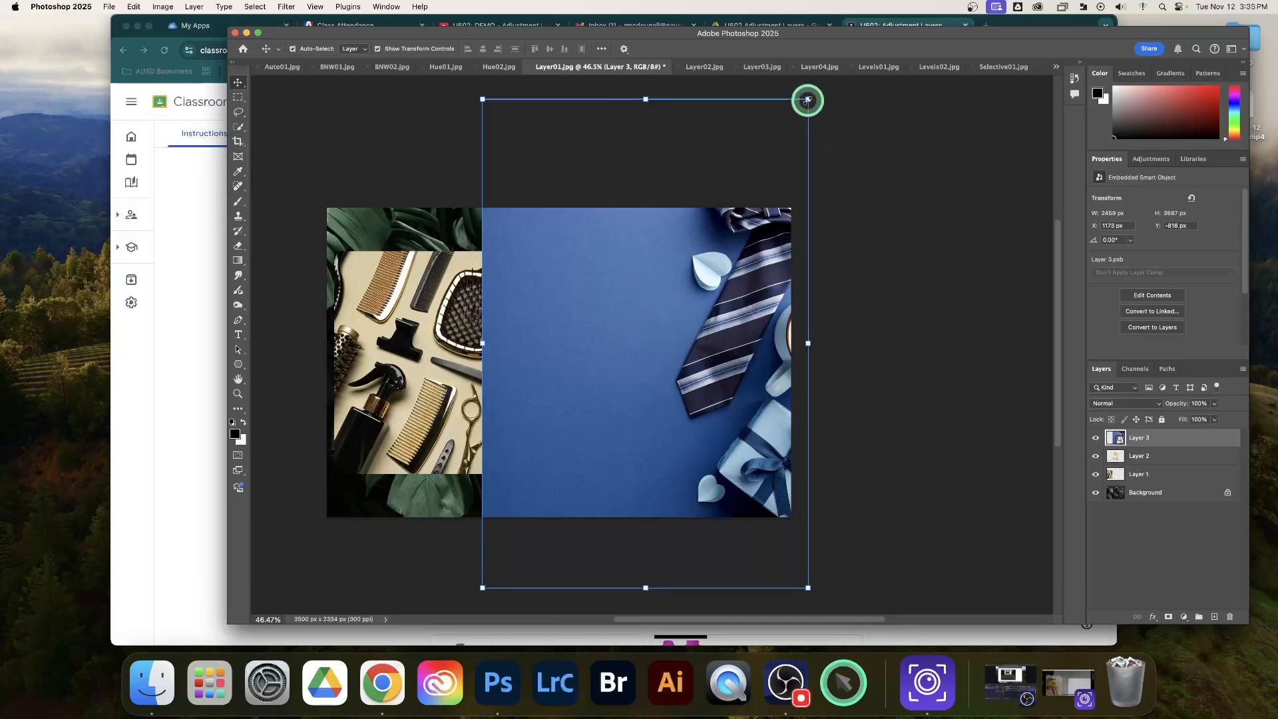
{"action": "left_click_drag", "start_coordinate": [807, 99], "coordinate": [961, 197]}
{"action": "key", "text": "Return"}
{"action": "key", "text": "ctrl+t"}
{"action": "left_click_drag", "start_coordinate": [787, 313], "coordinate": [656, 397]}
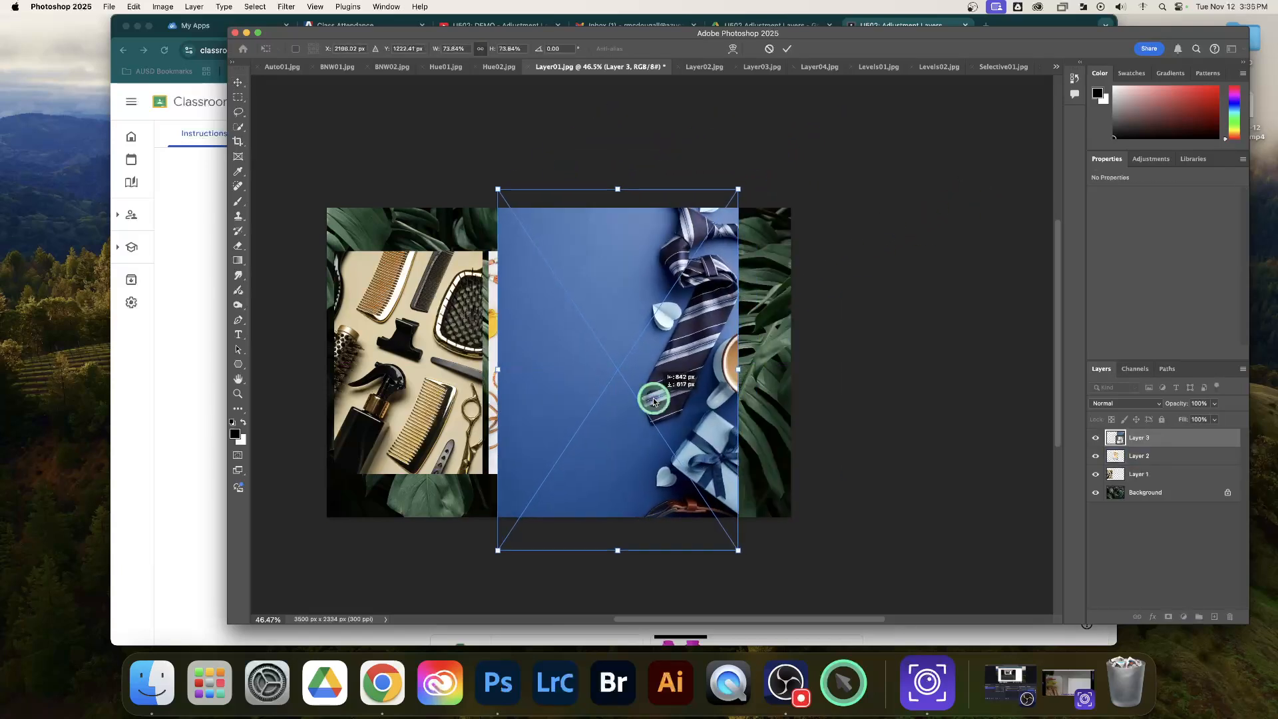
{"action": "left_click_drag", "start_coordinate": [738, 189], "coordinate": [644, 285]}
{"action": "left_click_drag", "start_coordinate": [580, 341], "coordinate": [687, 296]}
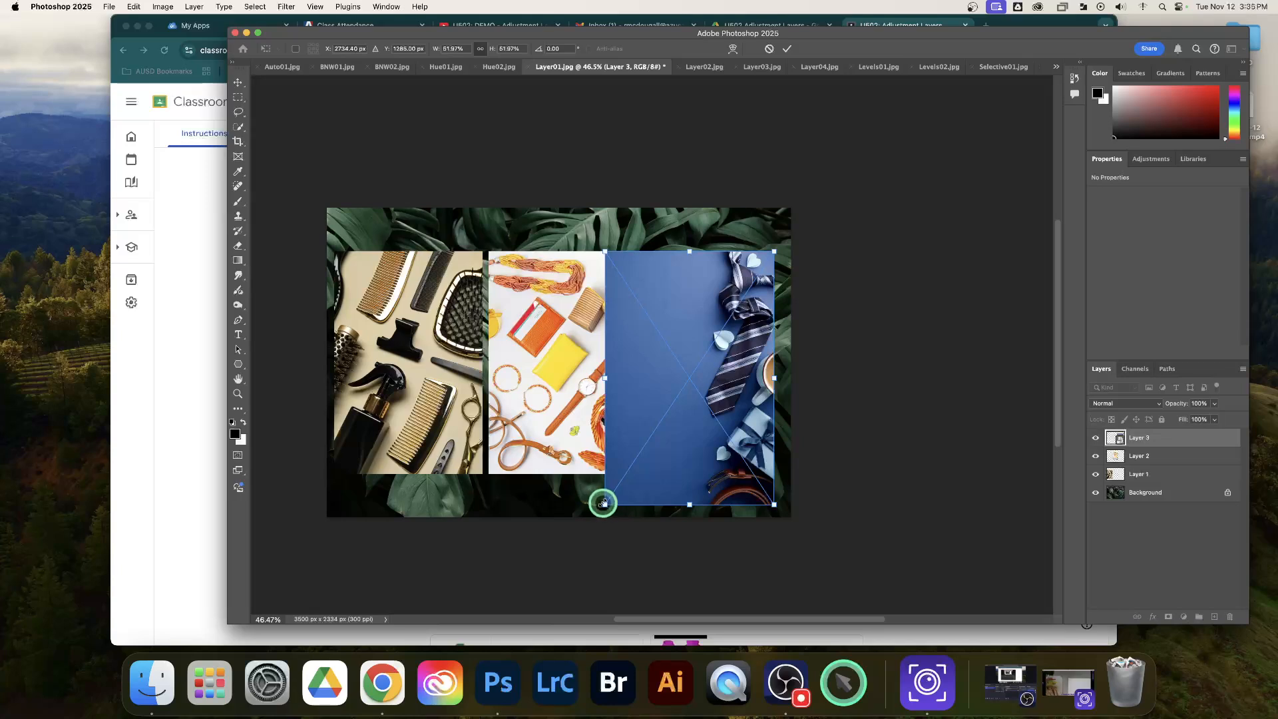
{"action": "left_click_drag", "start_coordinate": [603, 503], "coordinate": [706, 455]}
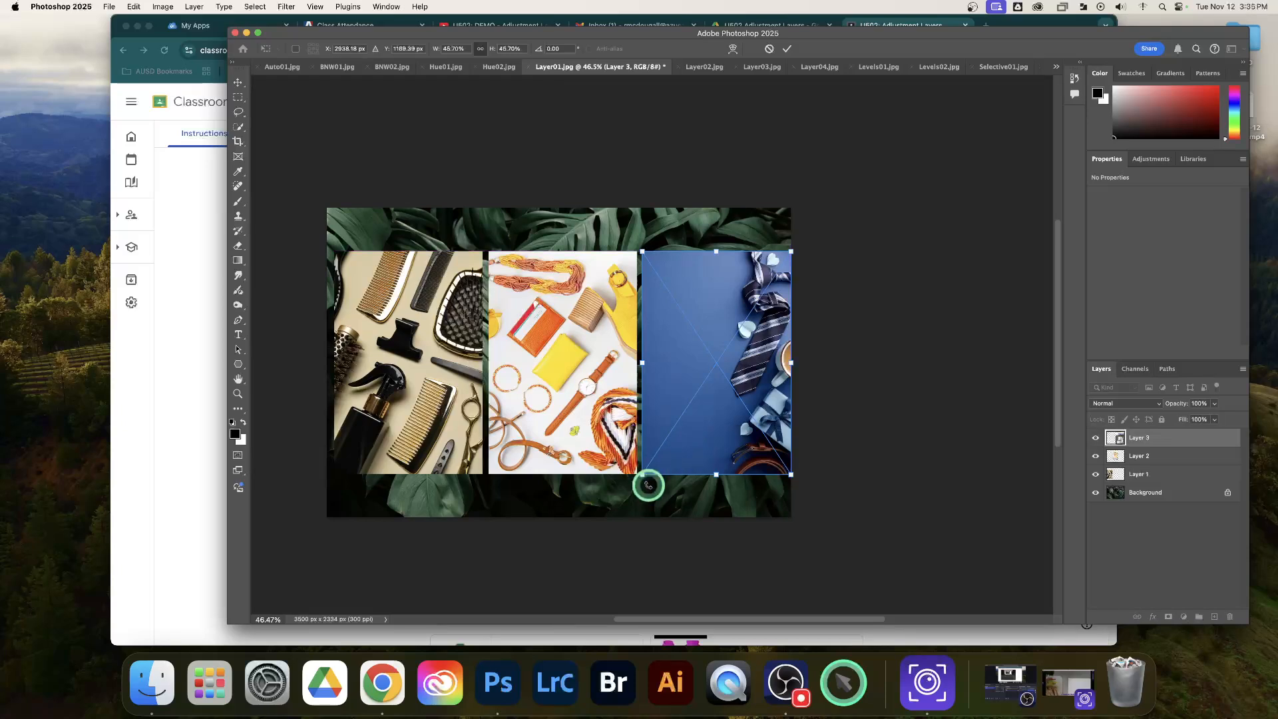
{"action": "key", "text": "Return"}
{"action": "left_click", "coordinate": [643, 477]}
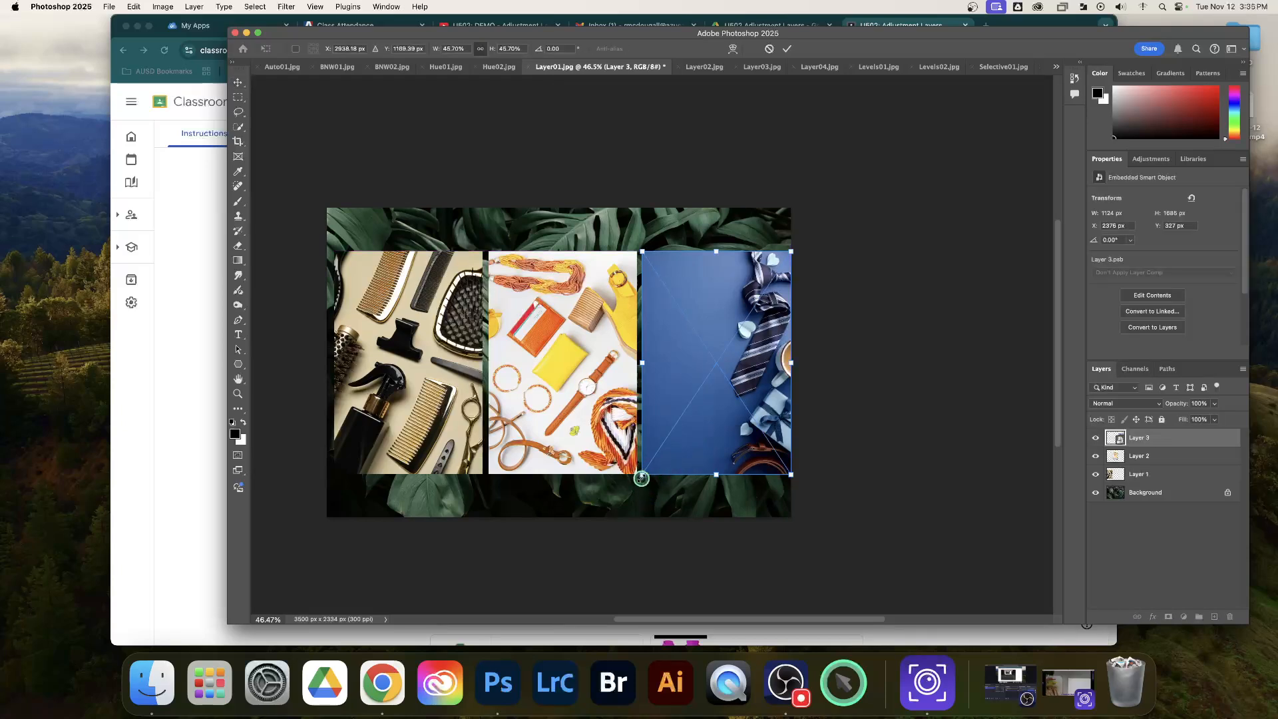
{"action": "left_click_drag", "start_coordinate": [641, 478], "coordinate": [643, 477]}
{"action": "key", "text": "Return"}
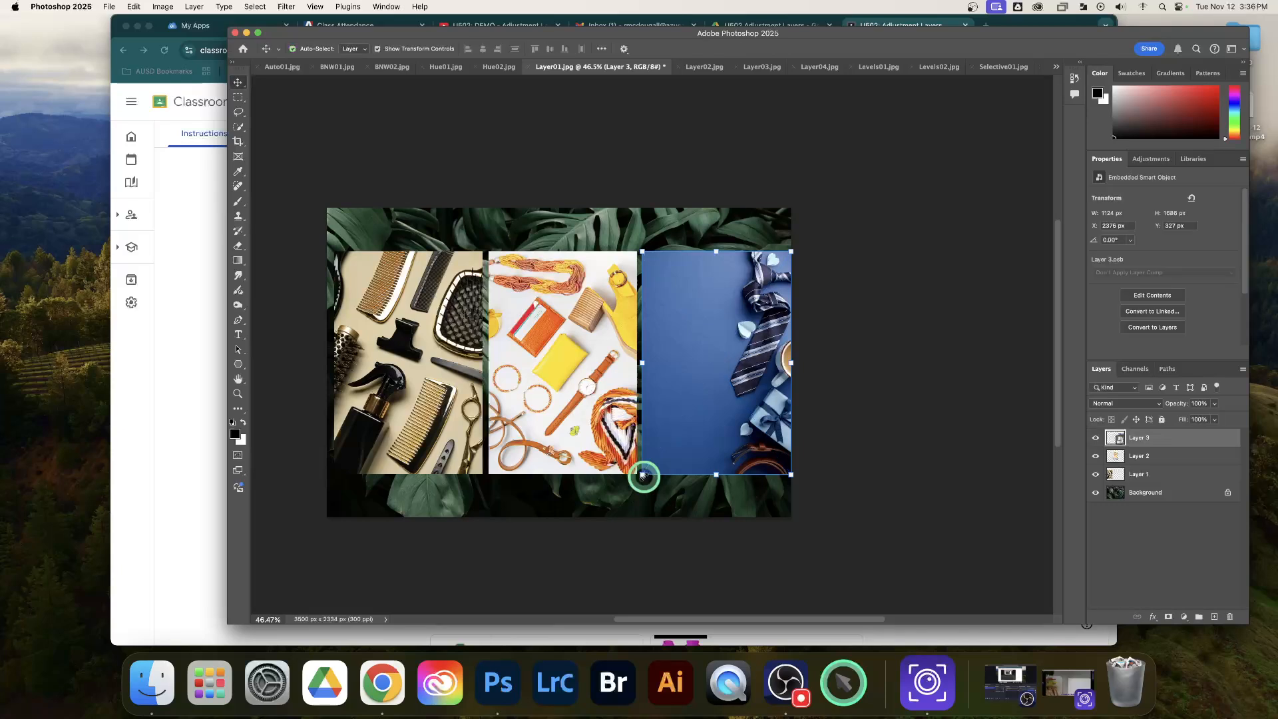
{"action": "left_click", "coordinate": [671, 500]}
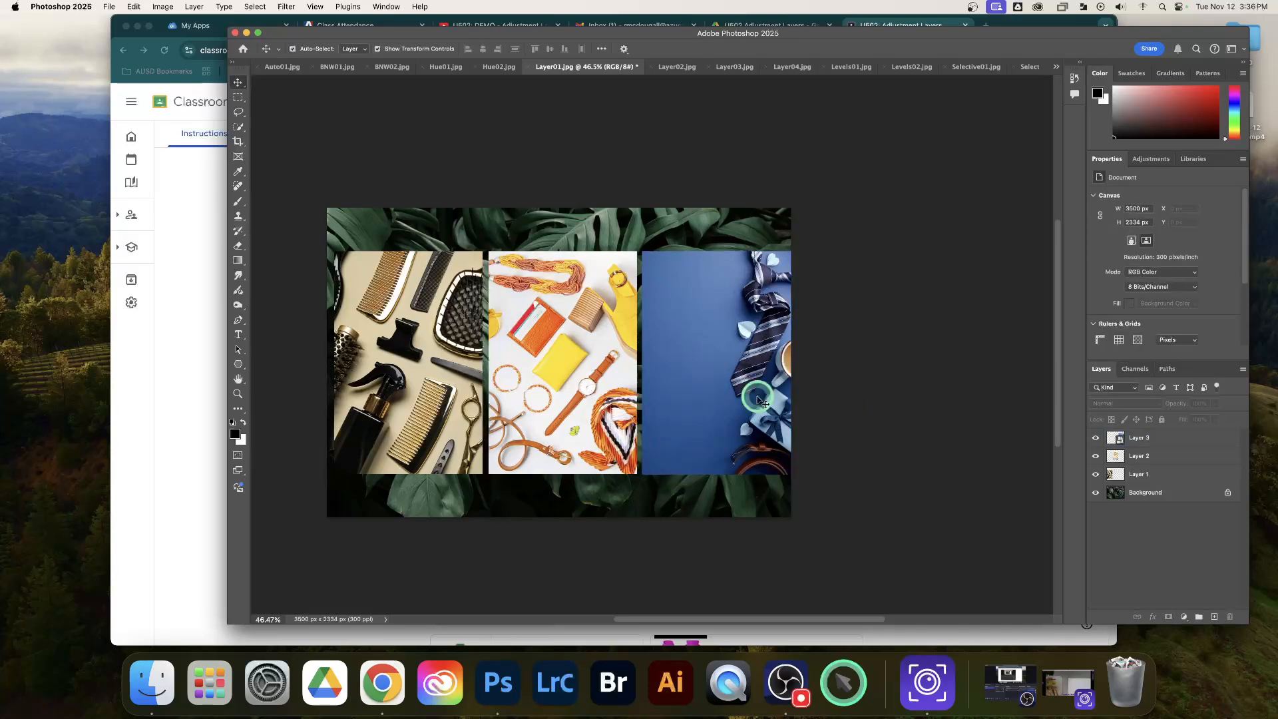
Step: Move the tie image to about X 2129 px and the comb image to about X 298 px so both overlap the accessories image
{"action": "left_click_drag", "start_coordinate": [719, 373], "coordinate": [686, 374]}
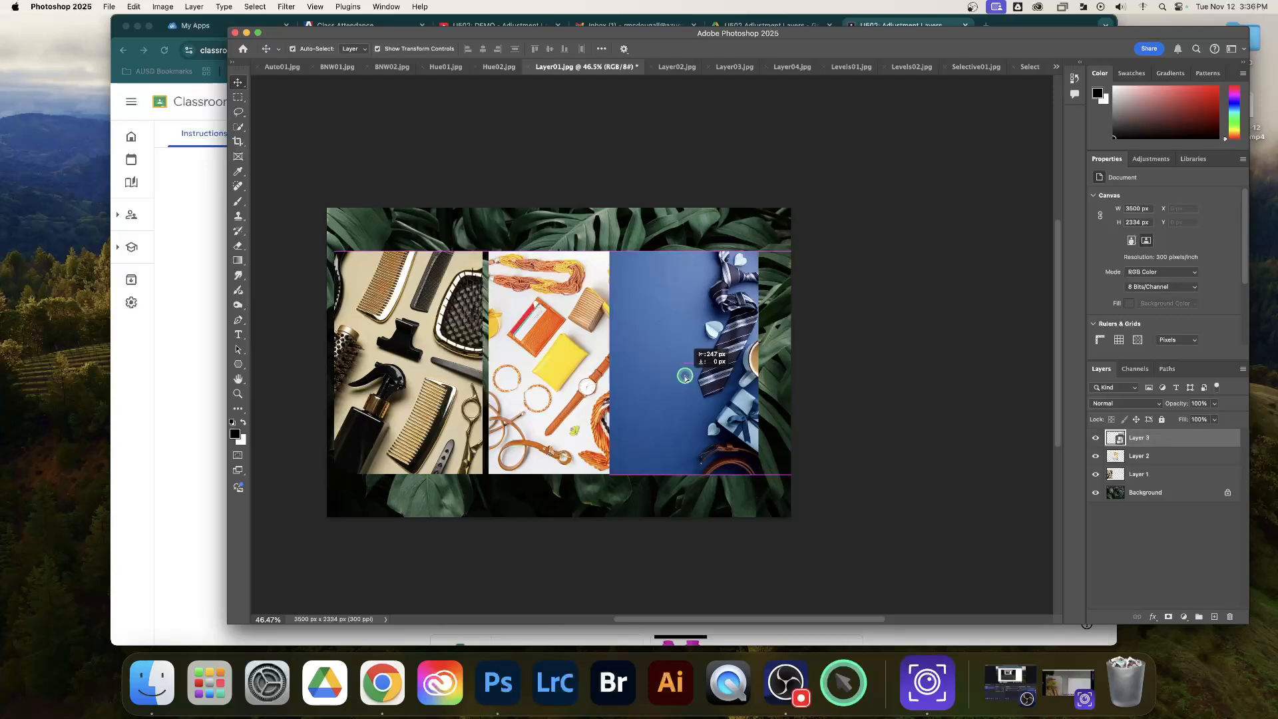
{"action": "left_click_drag", "start_coordinate": [444, 349], "coordinate": [477, 350]}
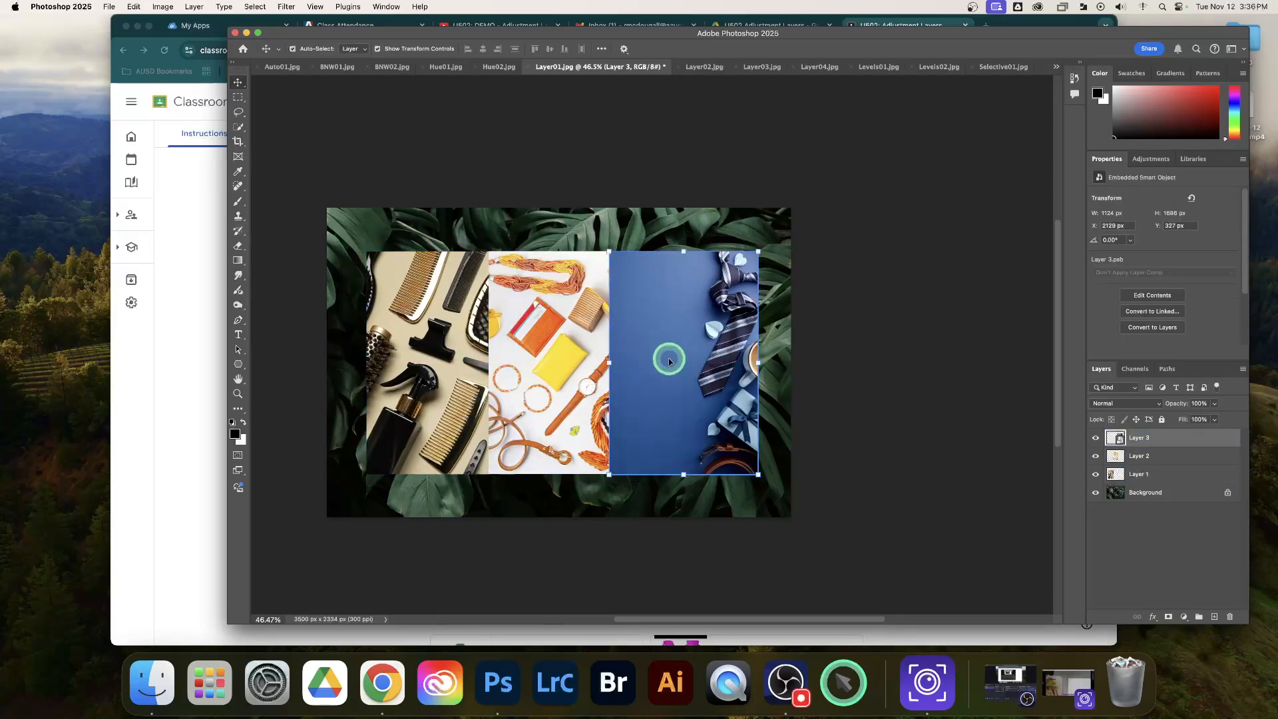
{"action": "left_click", "coordinate": [558, 355]}
{"action": "left_click", "coordinate": [445, 351]}
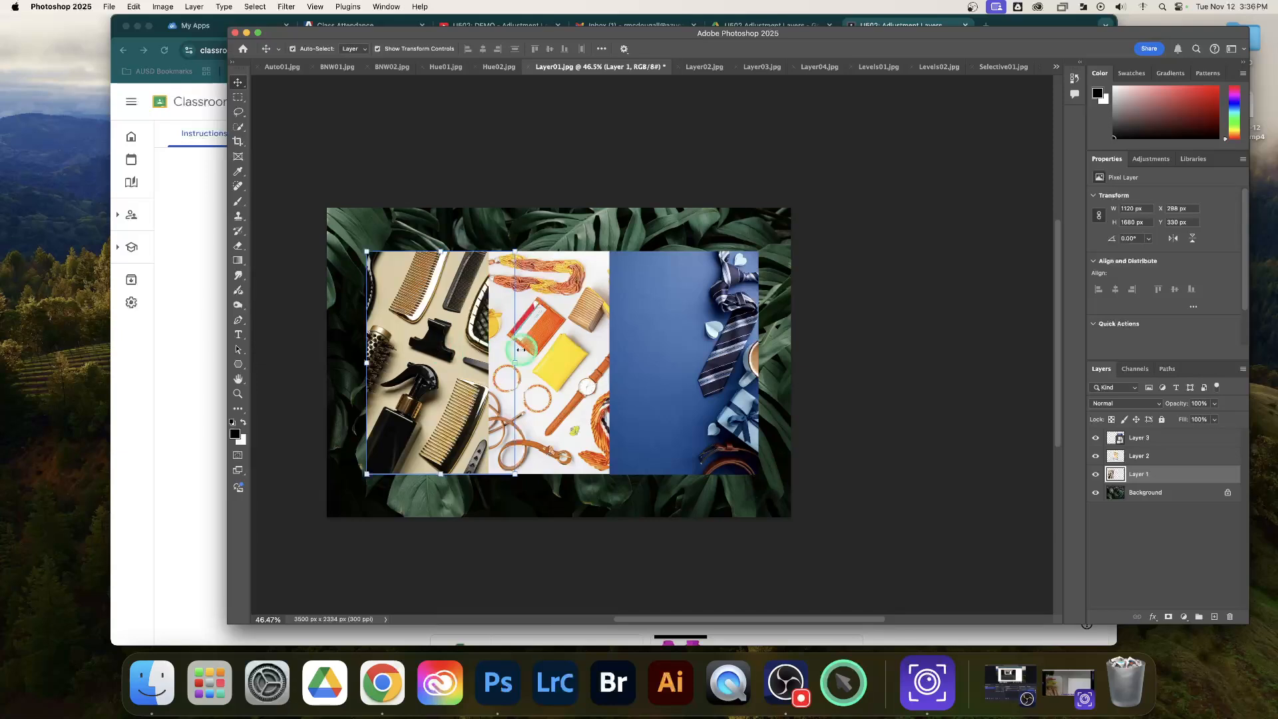
{"action": "mouse_move", "coordinate": [688, 354]}
{"action": "left_mouse_down"}
{"action": "mouse_move", "coordinate": [443, 355]}
{"action": "mouse_move", "coordinate": [694, 362]}
{"action": "left_mouse_up"}
Step: Bring the comb layer to the top of the stack and move the comb and tie images apart to about X 43 px and X 2376 px
{"action": "left_click", "coordinate": [1185, 475]}
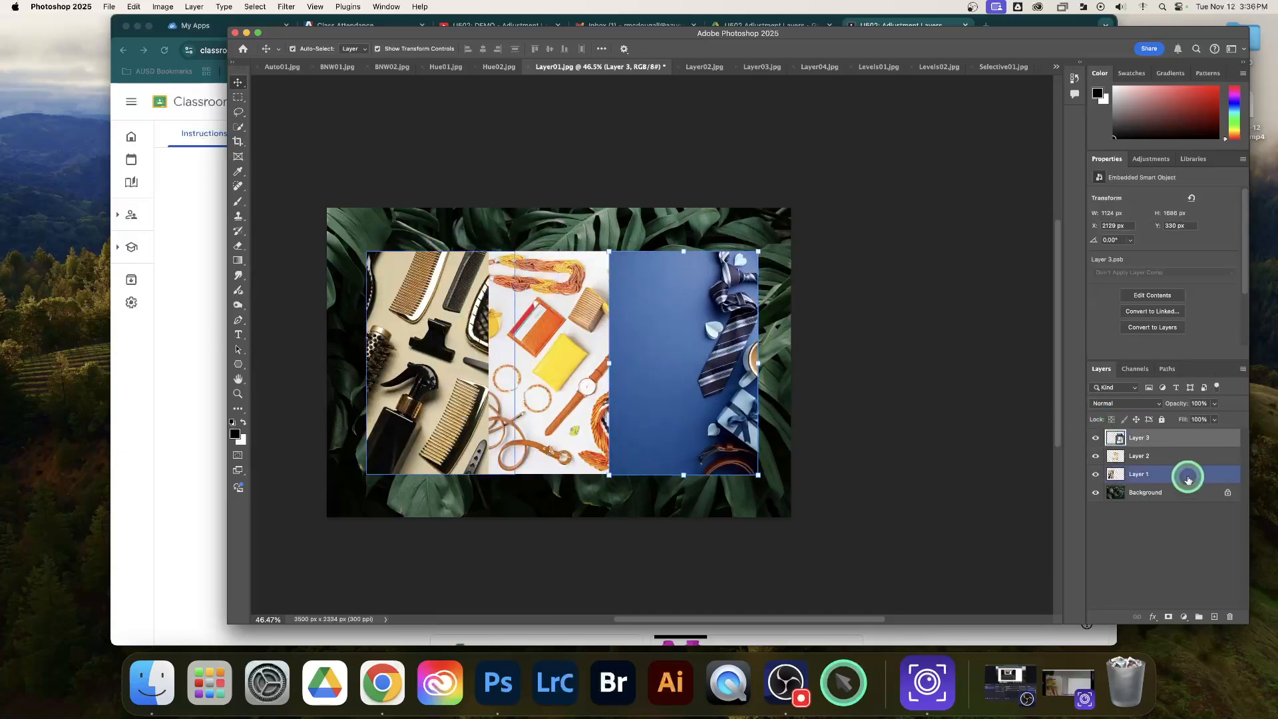
{"action": "left_click_drag", "start_coordinate": [1184, 475], "coordinate": [1180, 434]}
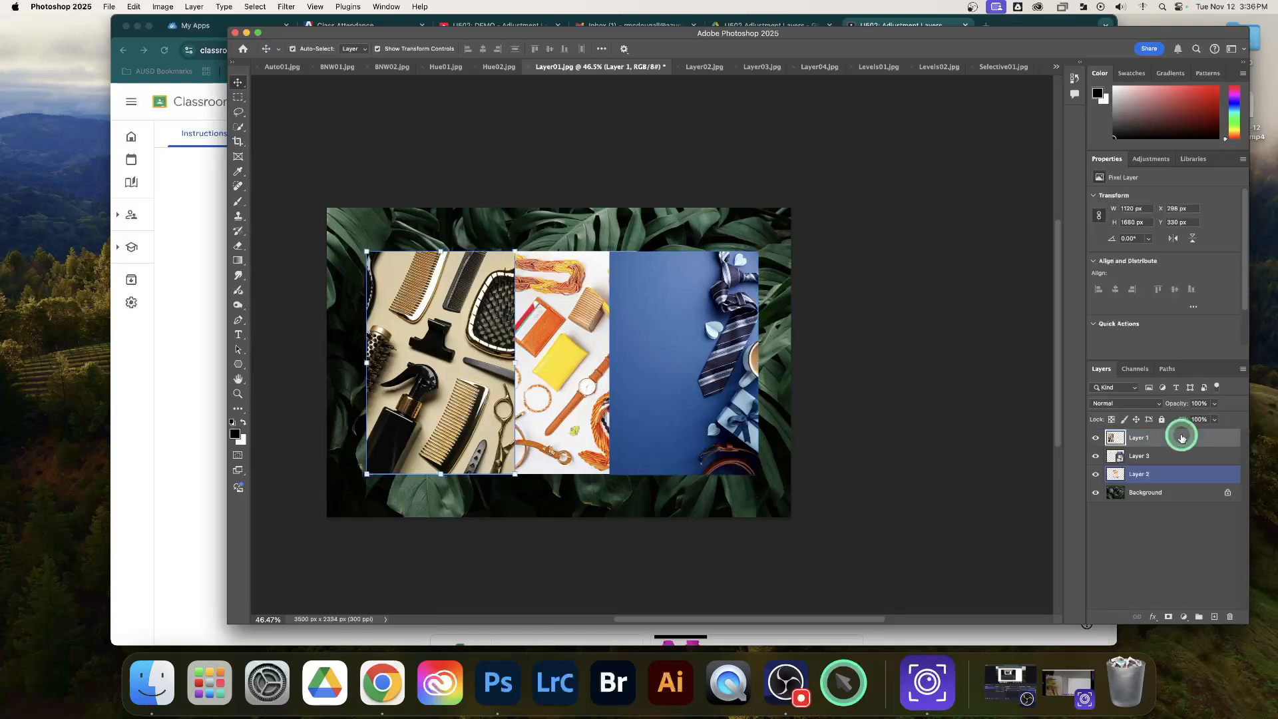
{"action": "left_click_drag", "start_coordinate": [446, 406], "coordinate": [417, 404]}
{"action": "left_click_drag", "start_coordinate": [656, 398], "coordinate": [712, 397]}
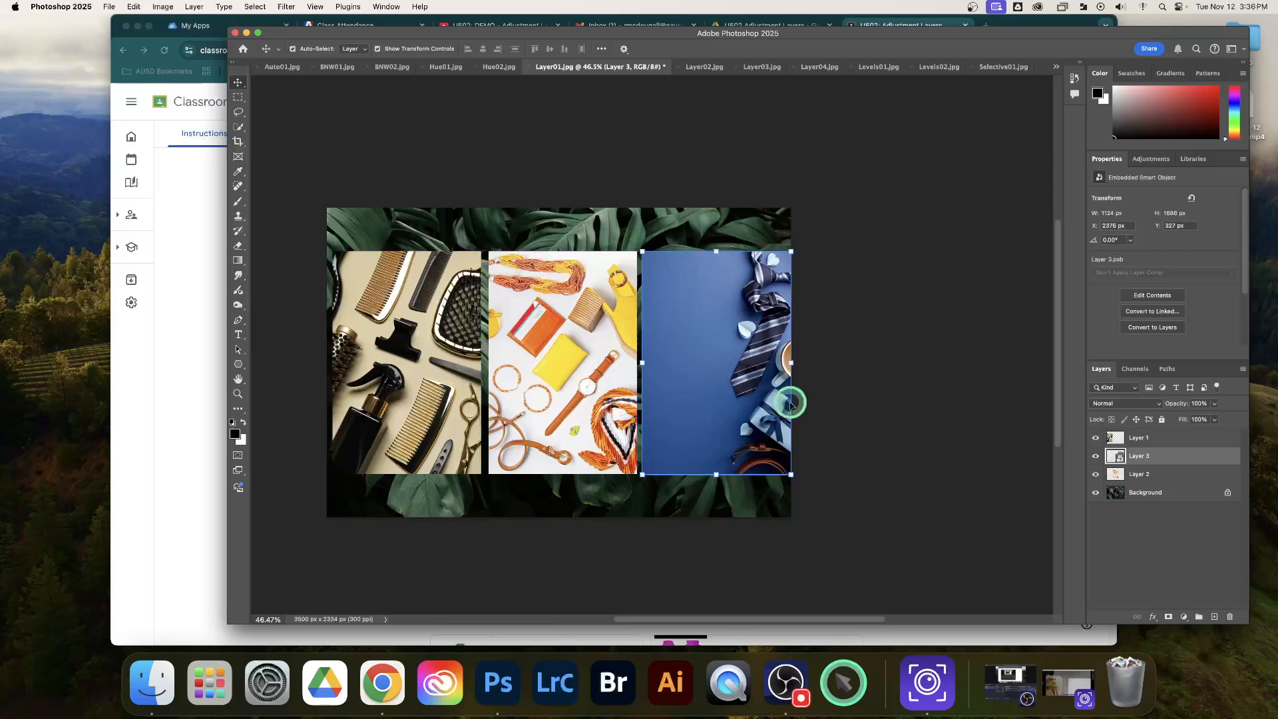
Step: Shift the comb image to about X 58 px and Y 327 px, then select the accessories and tie images on the canvas
{"action": "left_click", "coordinate": [1165, 441]}
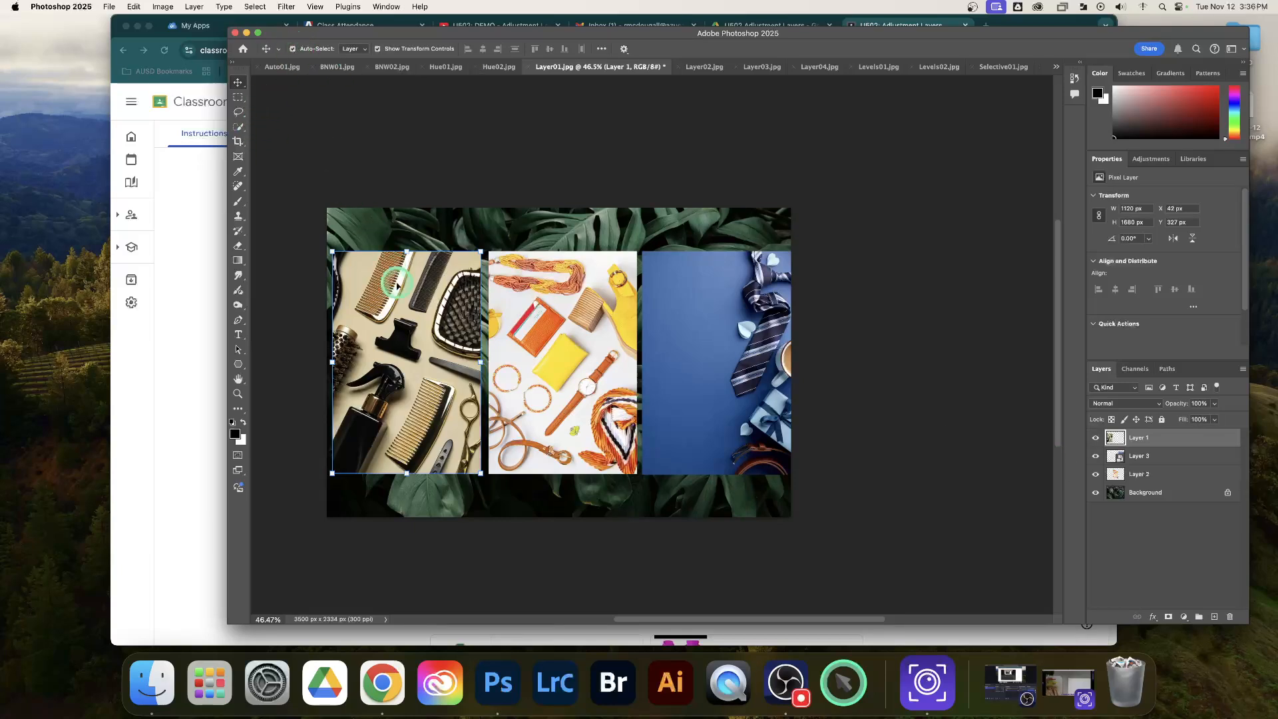
{"action": "mouse_move", "coordinate": [417, 310]}
{"action": "left_mouse_down"}
{"action": "mouse_move", "coordinate": [453, 308]}
{"action": "mouse_move", "coordinate": [418, 307]}
{"action": "left_mouse_up"}
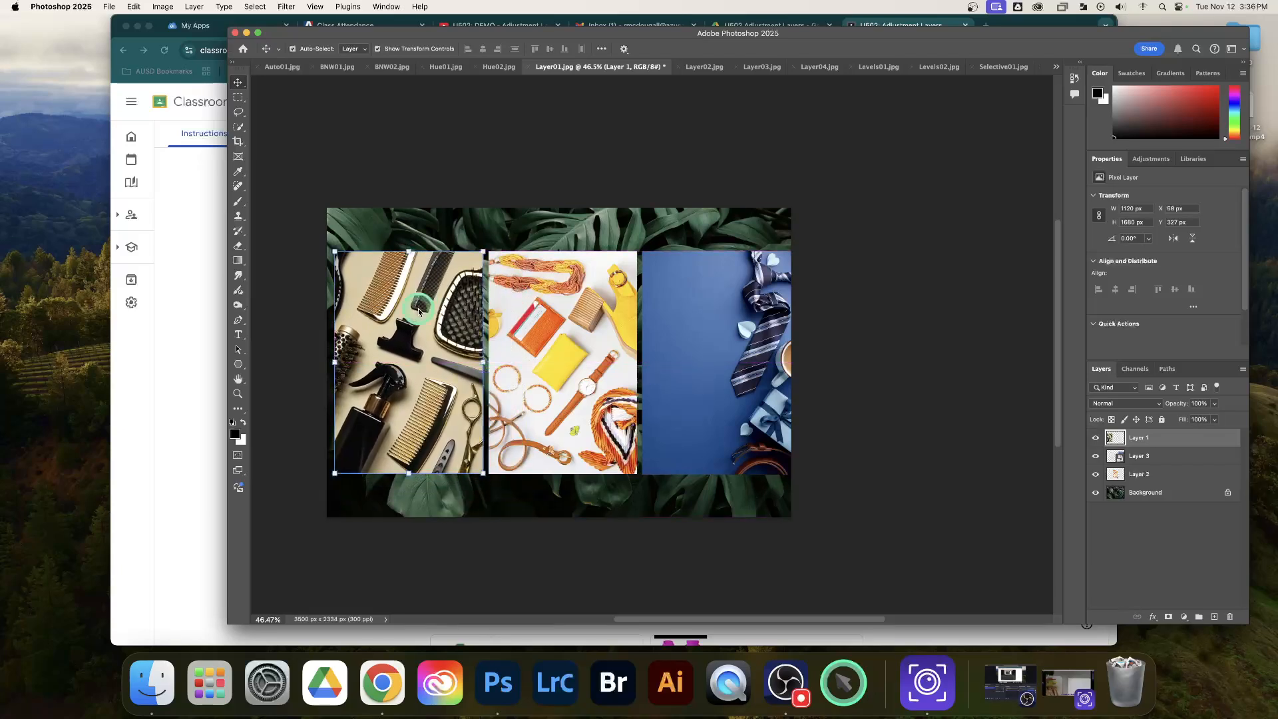
{"action": "left_click_drag", "start_coordinate": [538, 318], "coordinate": [557, 295]}
{"action": "left_click", "coordinate": [700, 323]}
{"action": "mouse_move", "coordinate": [700, 323]}
{"action": "left_mouse_down"}
{"action": "mouse_move", "coordinate": [713, 323]}
{"action": "mouse_move", "coordinate": [701, 319]}
{"action": "left_mouse_up"}
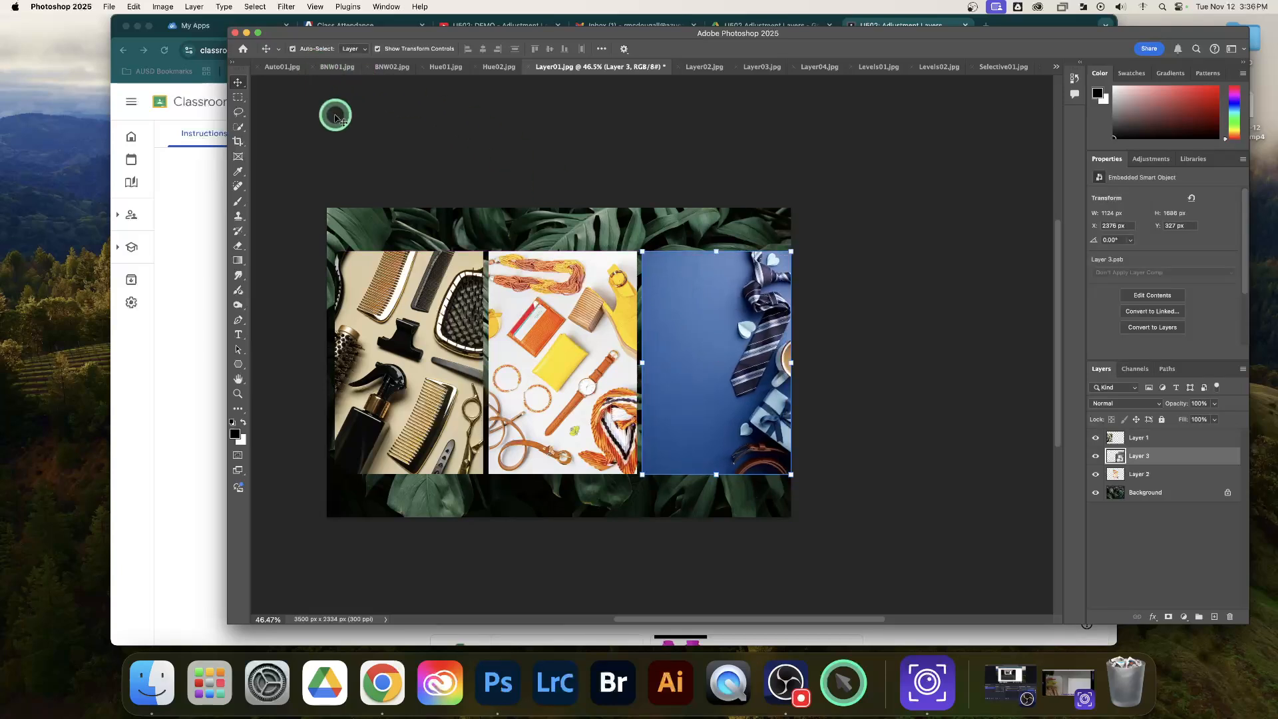
Step: Turn off Auto-Select, select the comb layer, and try moving it by pulling on the comb and accessories images
{"action": "left_click", "coordinate": [292, 49]}
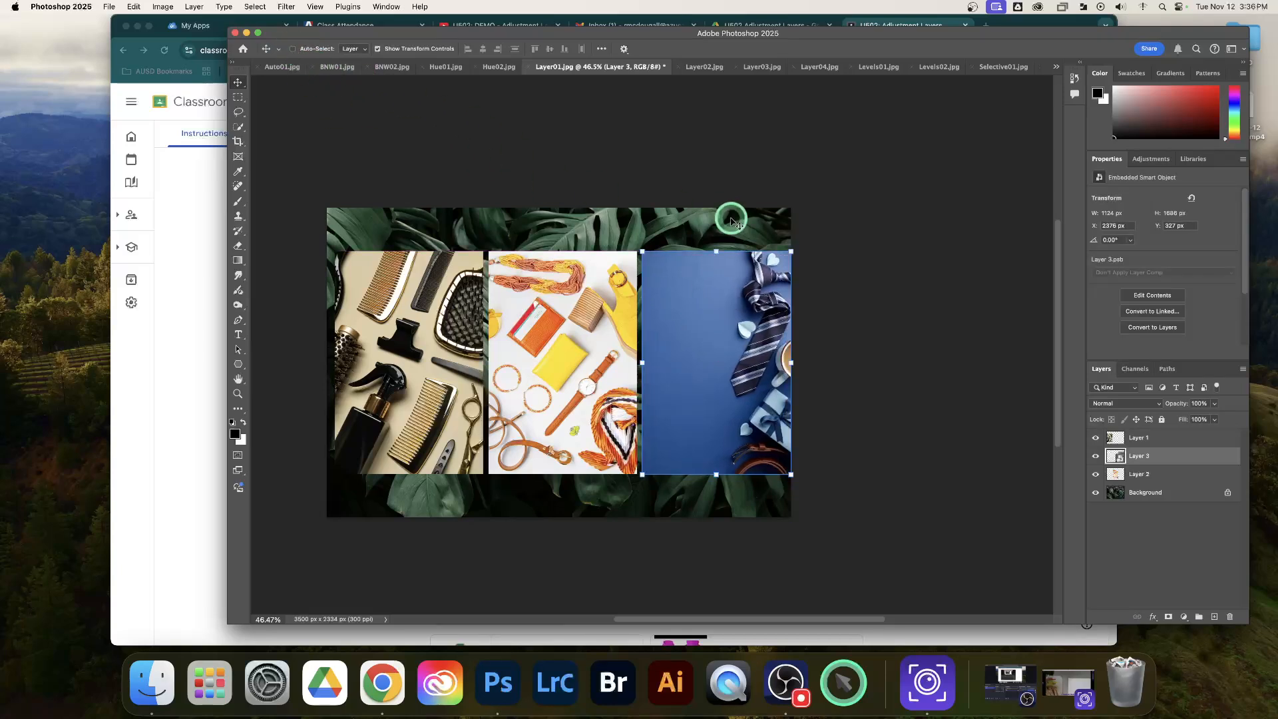
{"action": "left_click", "coordinate": [1145, 436]}
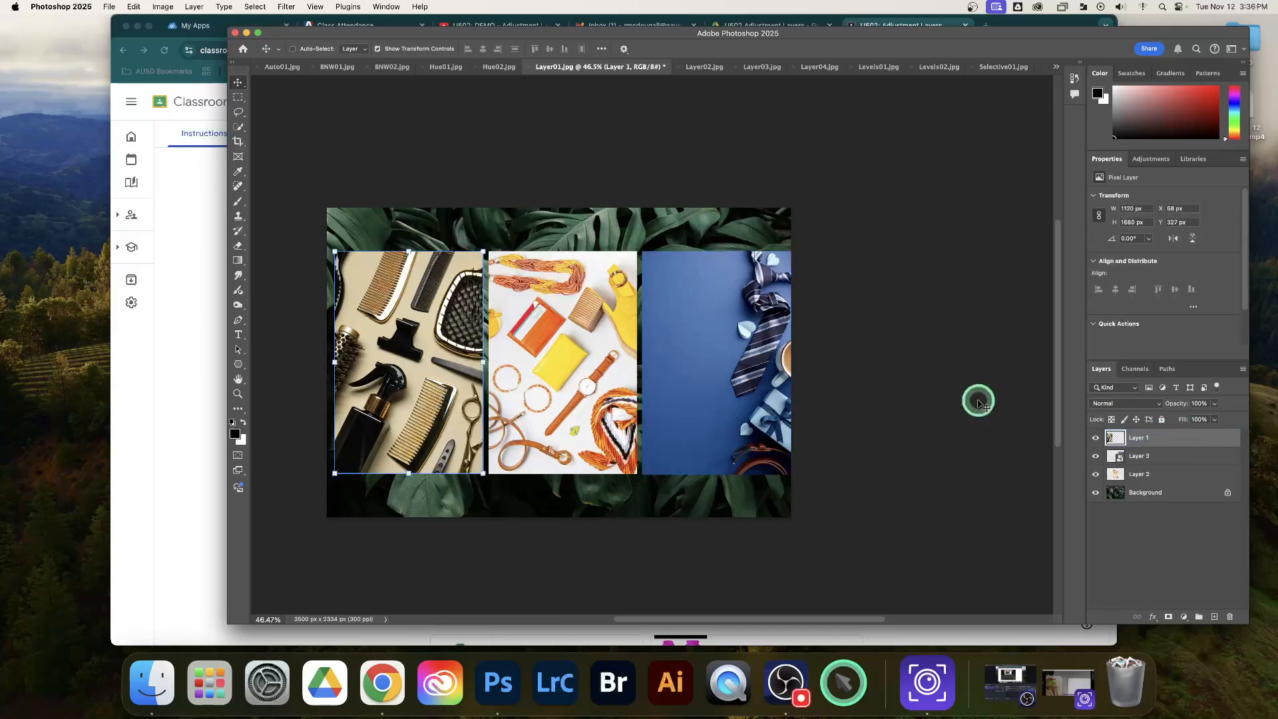
{"action": "mouse_move", "coordinate": [407, 351]}
{"action": "left_mouse_down"}
{"action": "mouse_move", "coordinate": [402, 341]}
{"action": "mouse_move", "coordinate": [409, 352]}
{"action": "left_mouse_up"}
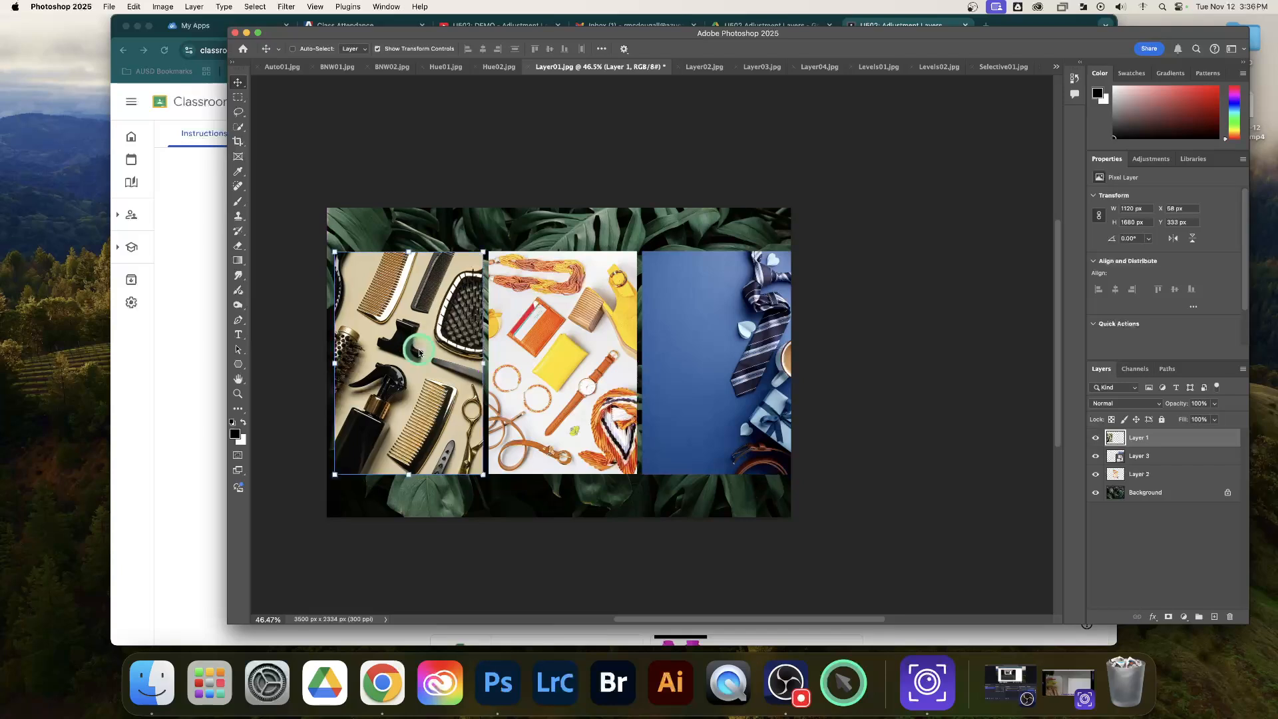
{"action": "left_click", "coordinate": [587, 344]}
{"action": "mouse_move", "coordinate": [583, 344]}
{"action": "left_mouse_down"}
{"action": "mouse_move", "coordinate": [582, 327]}
{"action": "mouse_move", "coordinate": [571, 341]}
{"action": "mouse_move", "coordinate": [585, 338]}
{"action": "left_mouse_up"}
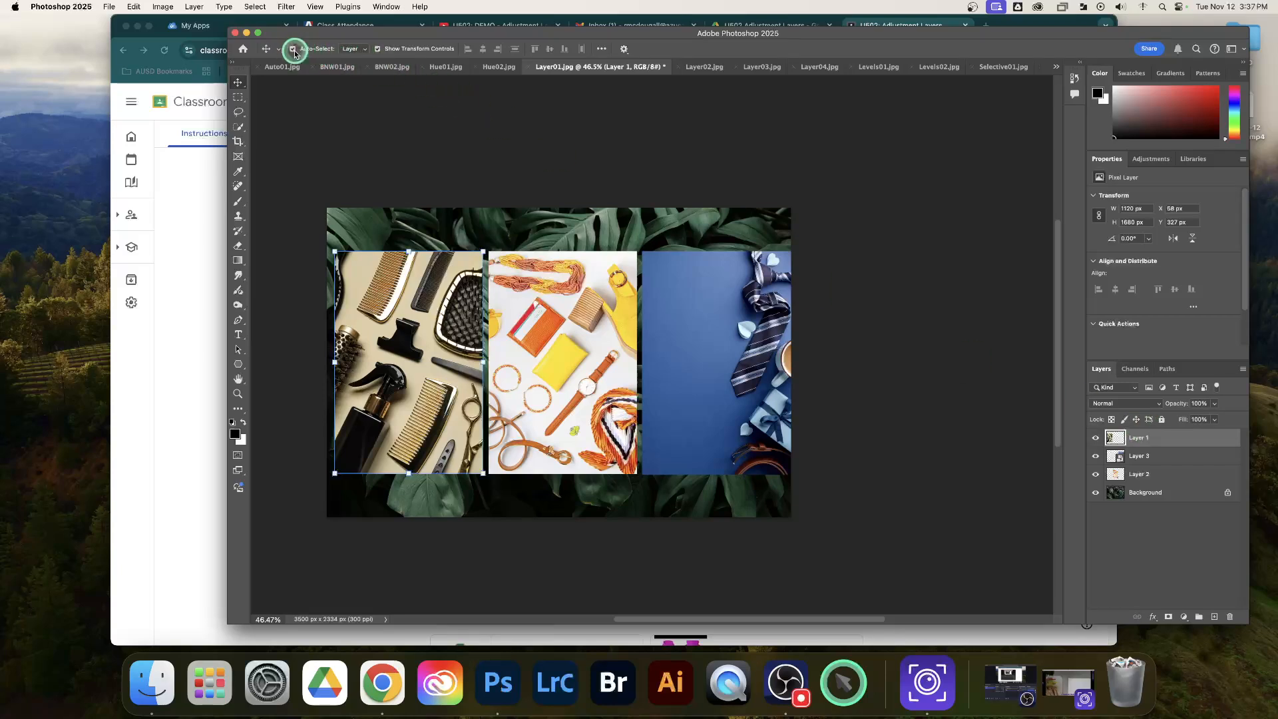
Step: Turn Auto-Select back on, nudge the tie image to about Y 324 px, and deselect all layers
{"action": "left_click_drag", "start_coordinate": [557, 306], "coordinate": [557, 306]}
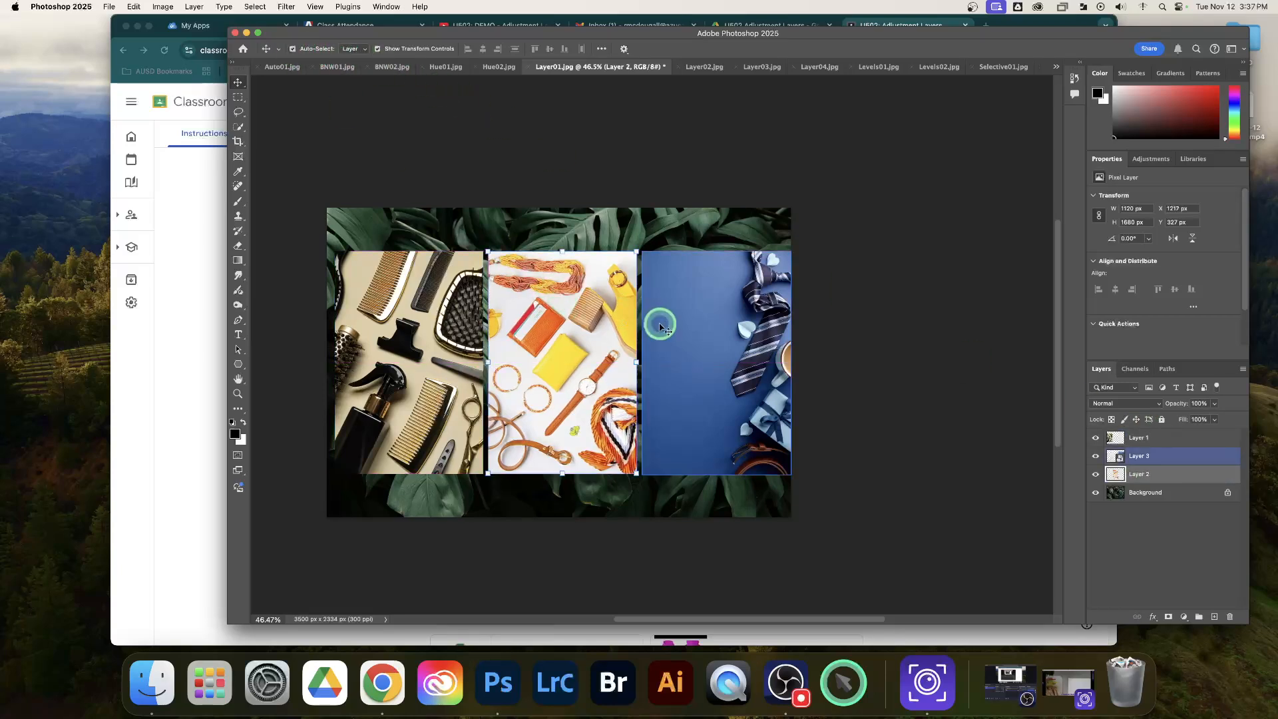
{"action": "left_click", "coordinate": [293, 52]}
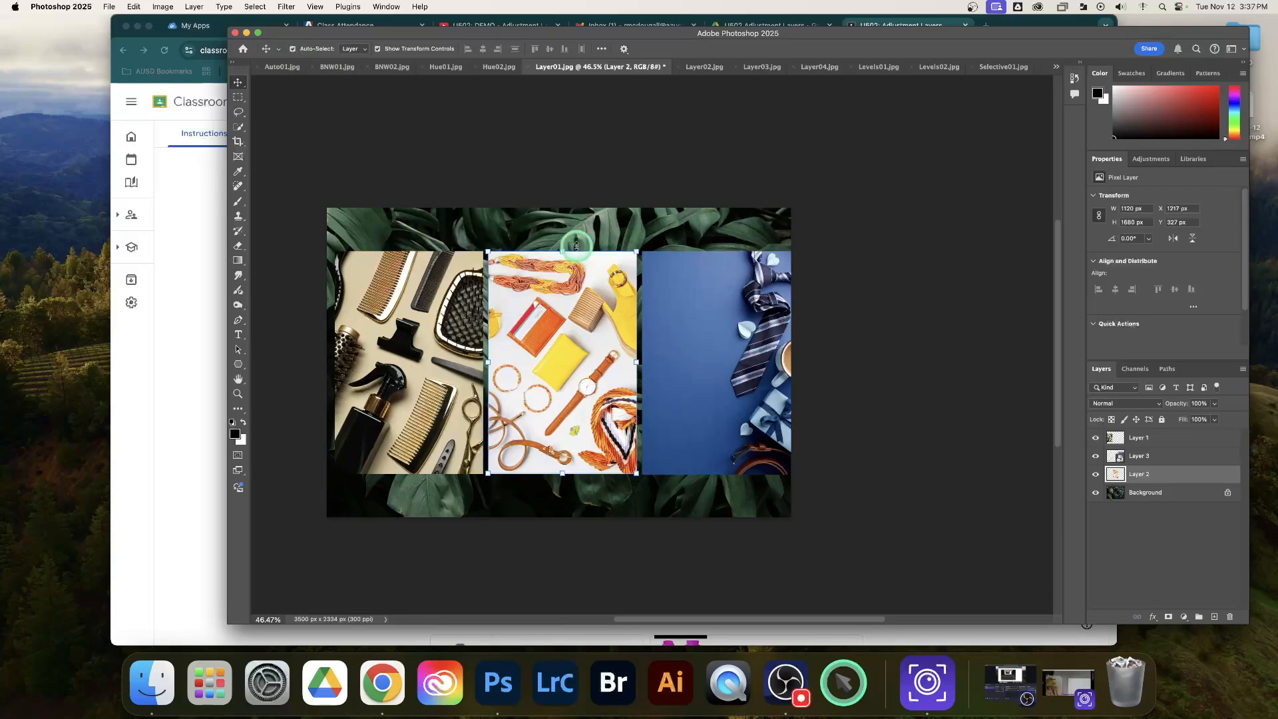
{"action": "left_click_drag", "start_coordinate": [736, 334], "coordinate": [736, 338]}
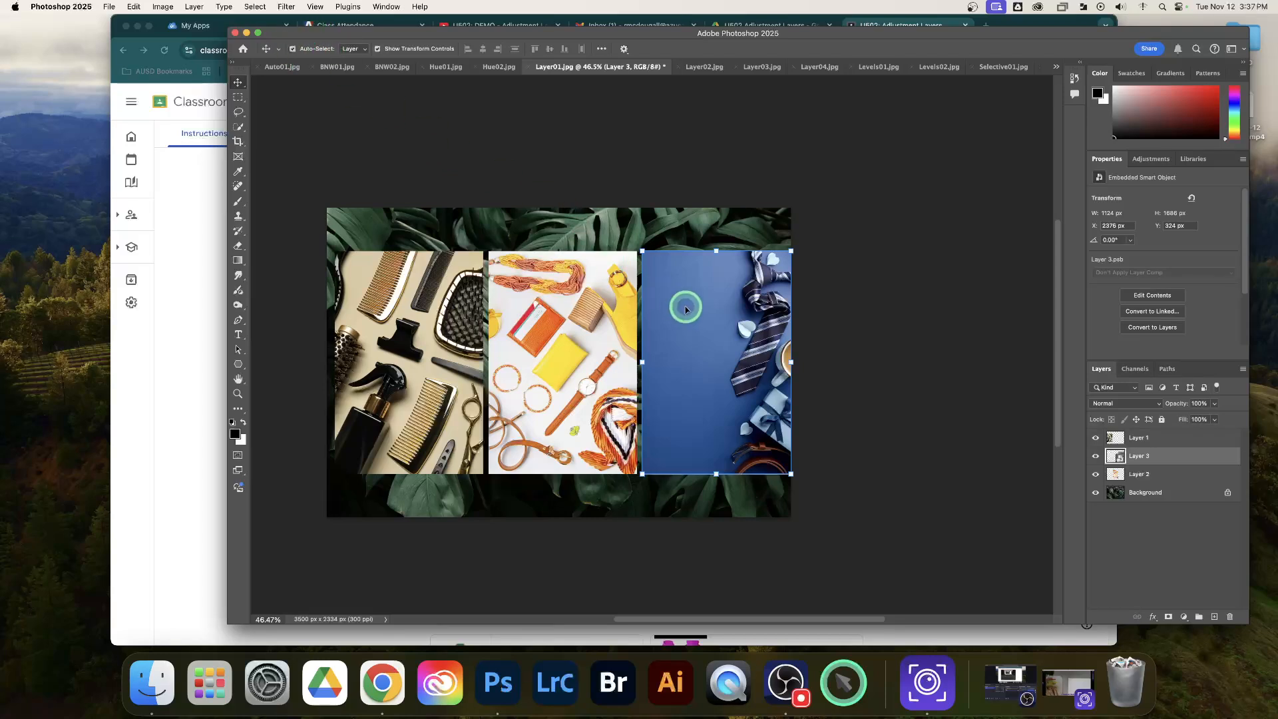
{"action": "left_click", "coordinate": [1118, 550]}
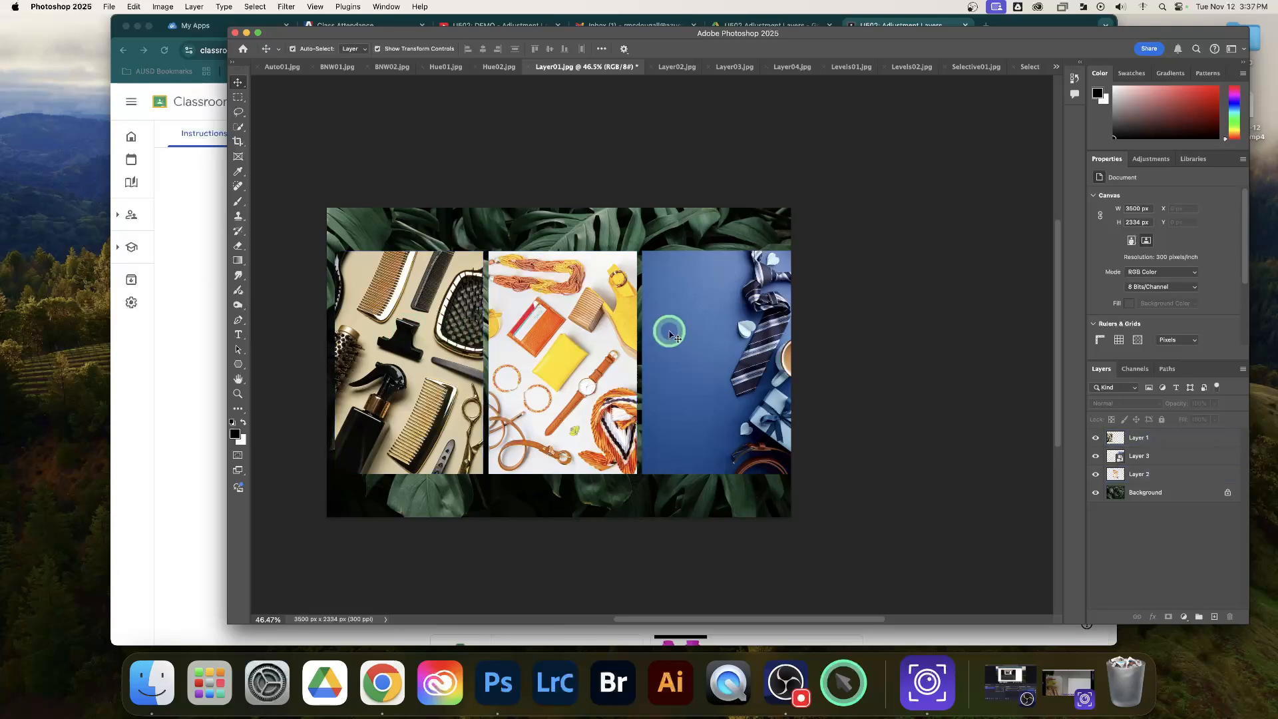
{"action": "scroll", "coordinate": [706, 334], "scroll_direction": "left", "scroll_amount": 2}
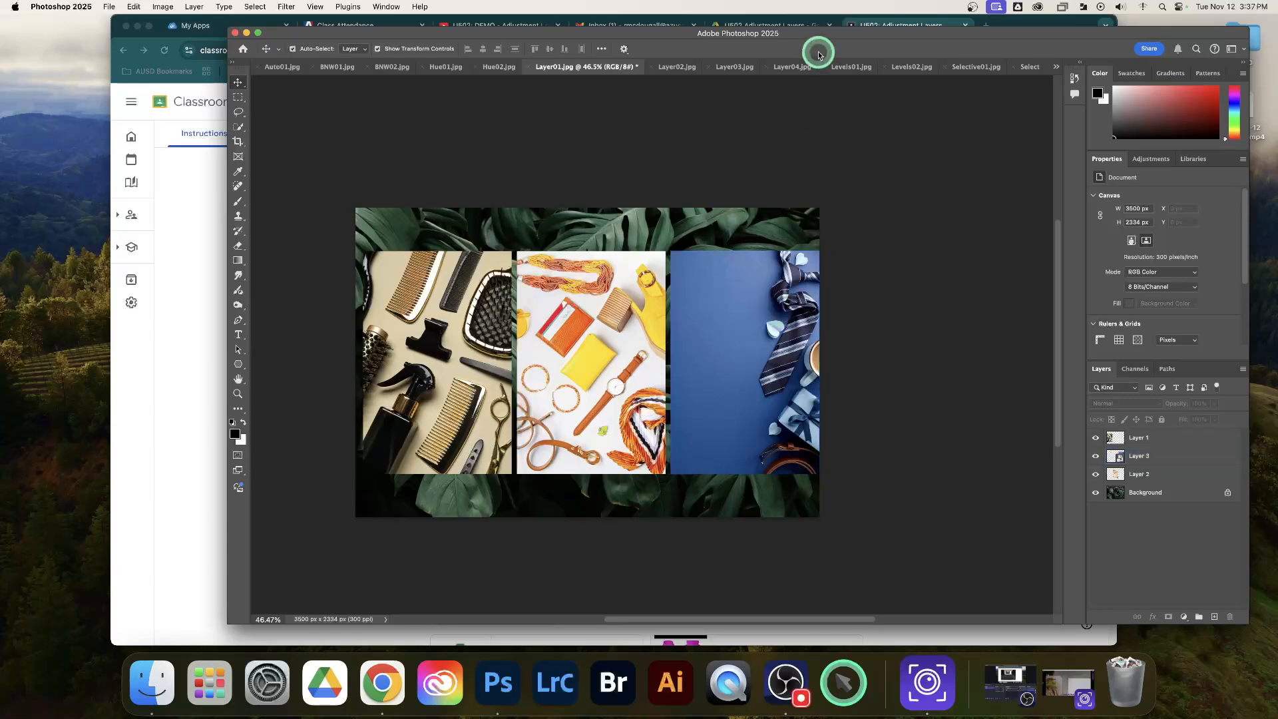
Step: Add a Levels adjustment layer to the guitar image in Levels01.jpg and collapse the side panels to icons
{"action": "left_click", "coordinate": [843, 67]}
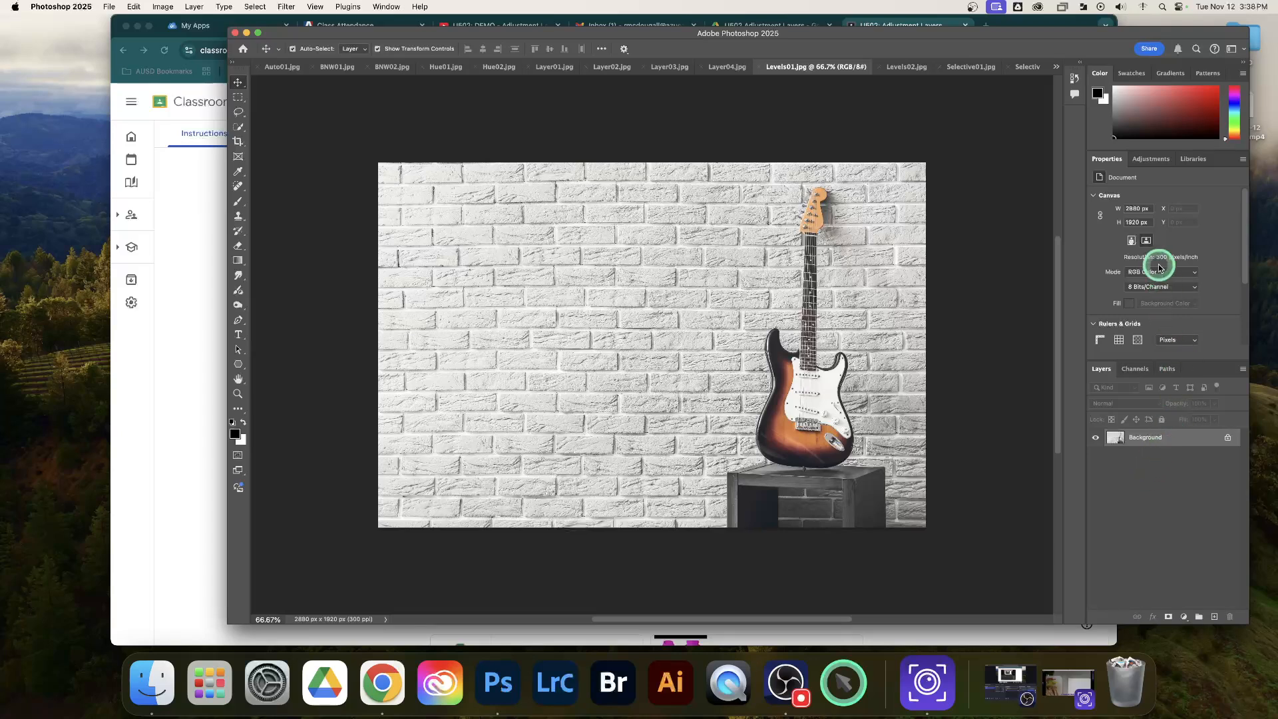
{"action": "left_click", "coordinate": [1150, 160]}
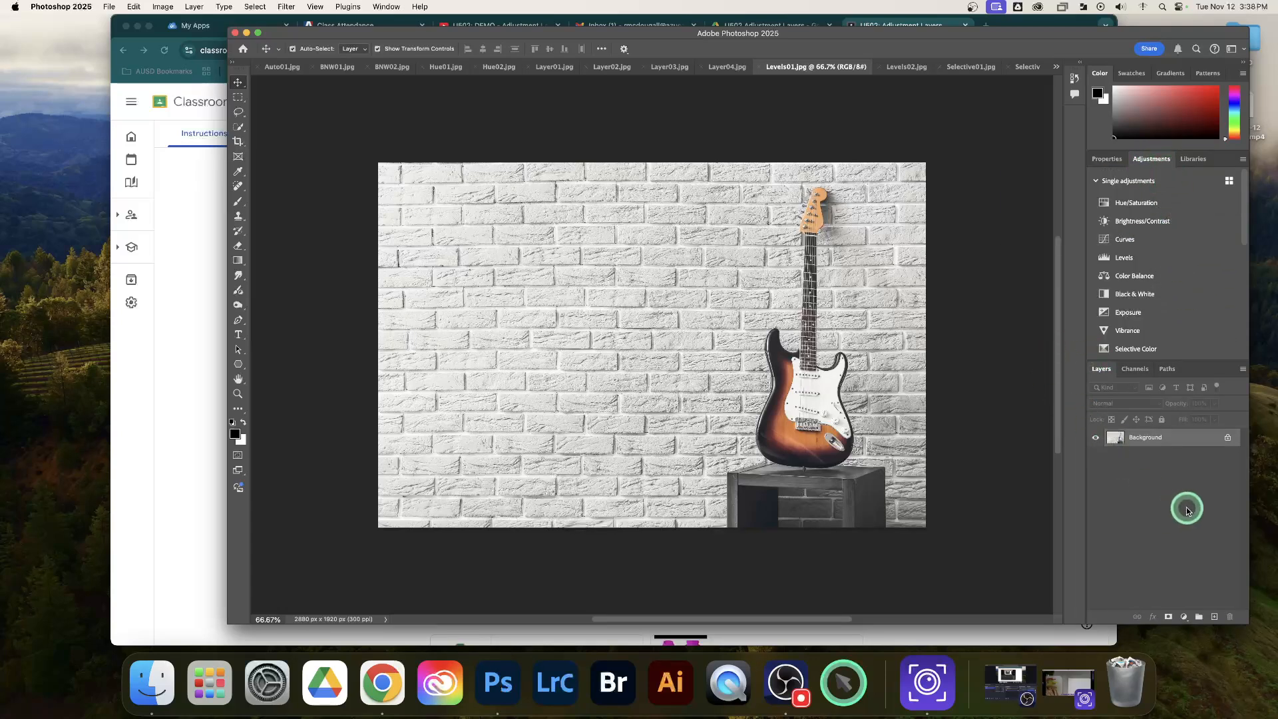
{"action": "left_click", "coordinate": [1183, 618]}
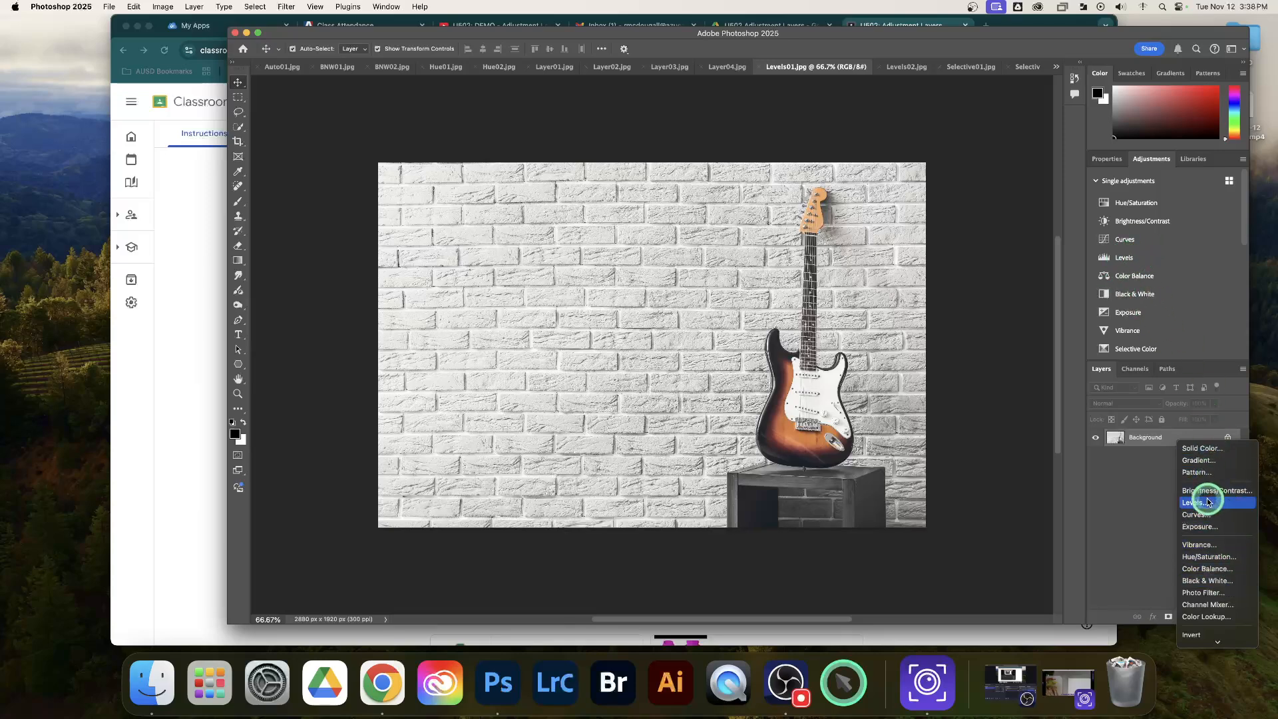
{"action": "left_click", "coordinate": [1163, 261]}
{"action": "left_click", "coordinate": [1163, 261]}
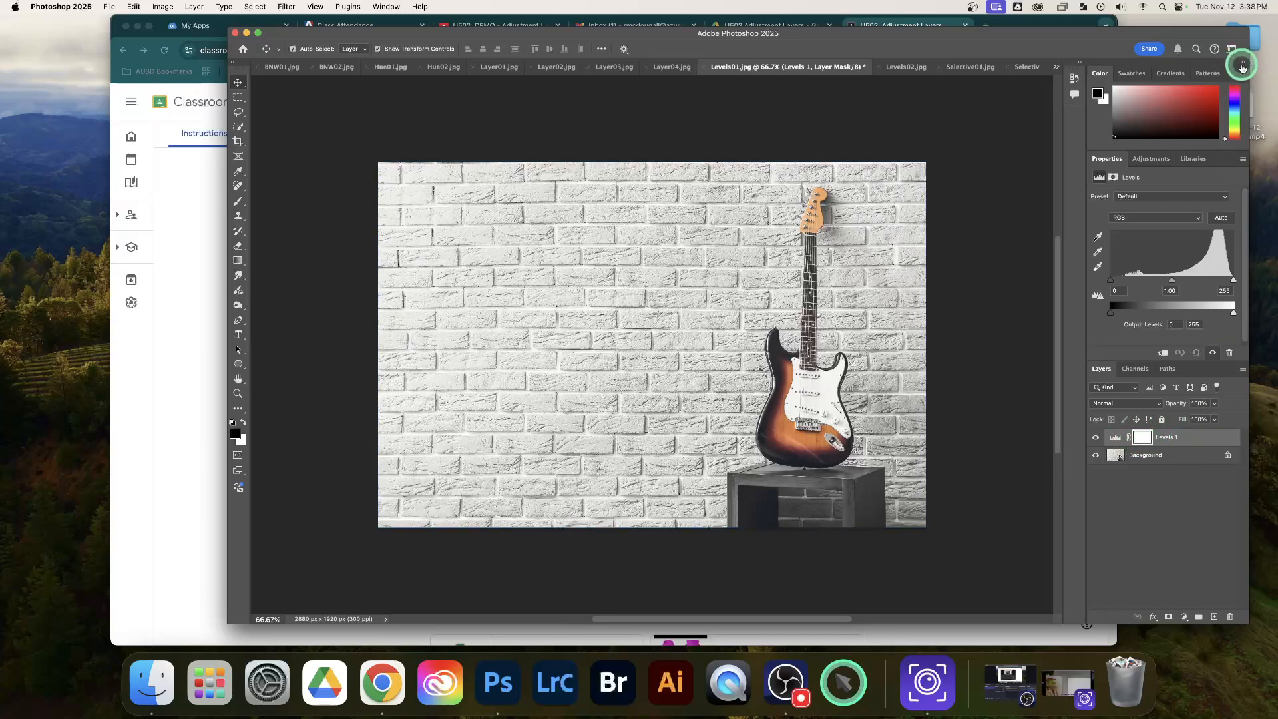
{"action": "left_click", "coordinate": [1243, 62]}
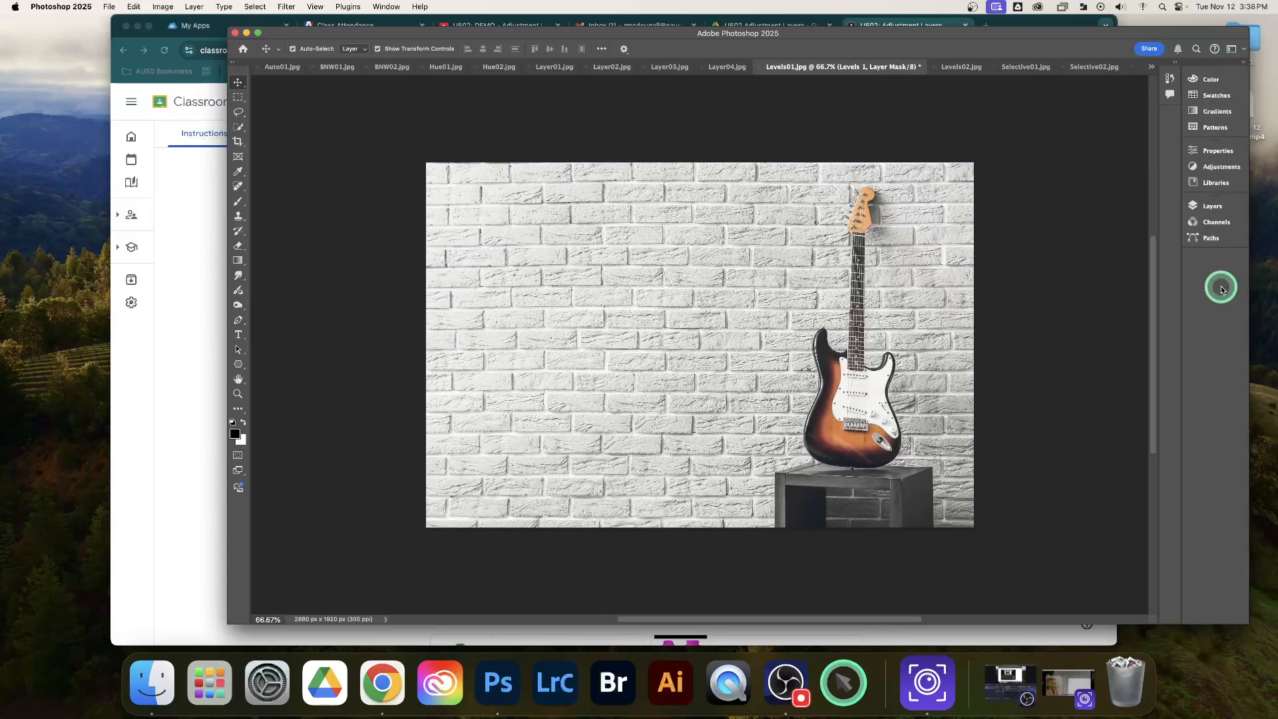
Step: Expand the side panels and set the guitar image's Levels input black point to 40 and white point to about 228
{"action": "left_click", "coordinate": [1212, 205]}
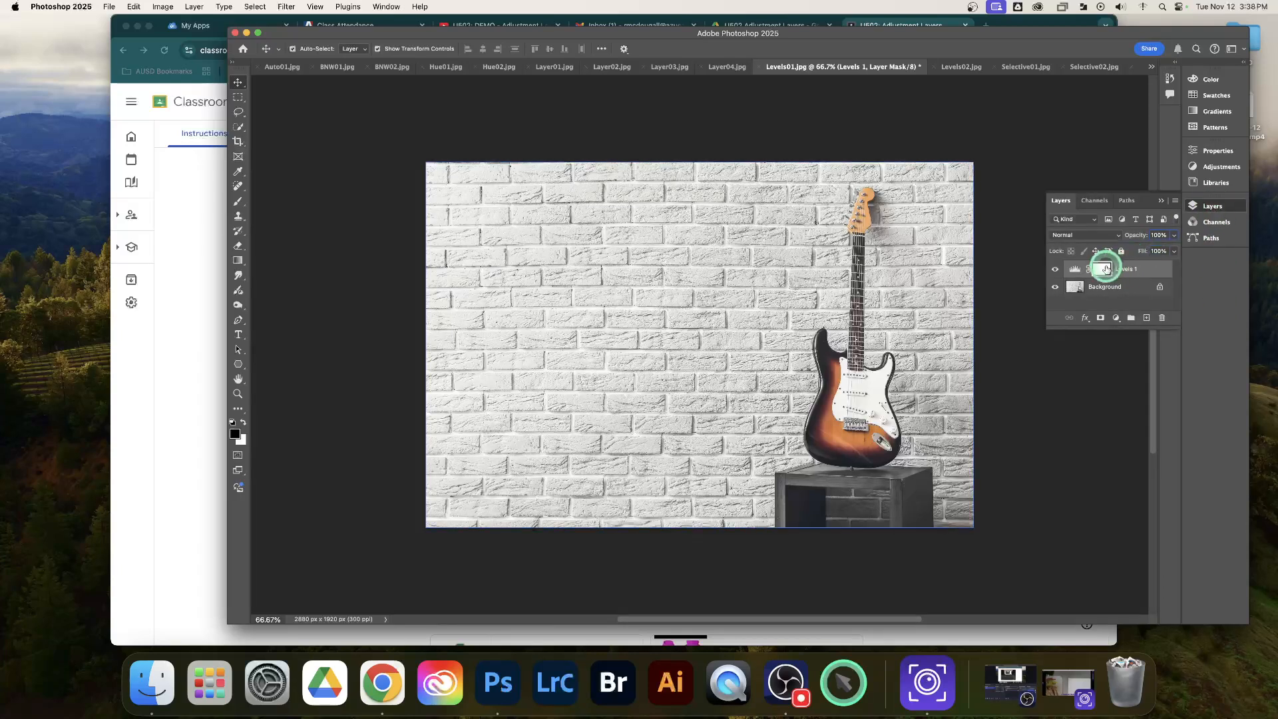
{"action": "left_click", "coordinate": [1208, 154]}
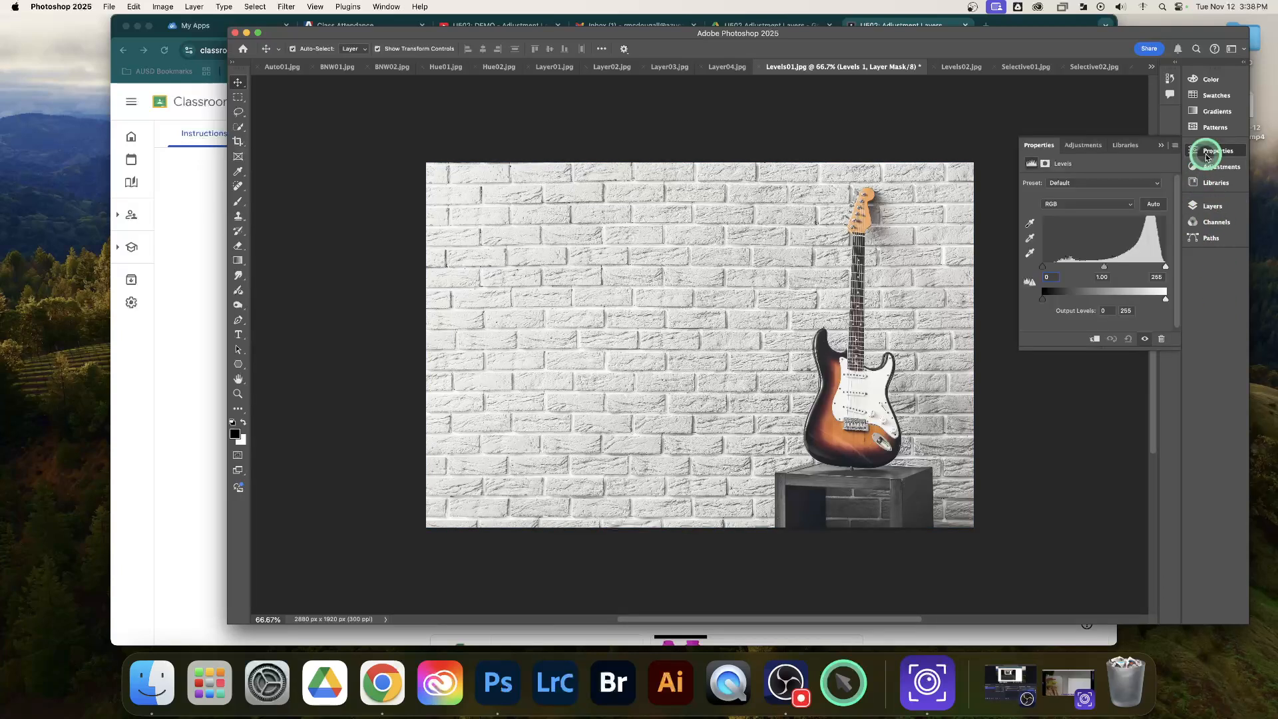
{"action": "left_click", "coordinate": [1244, 63]}
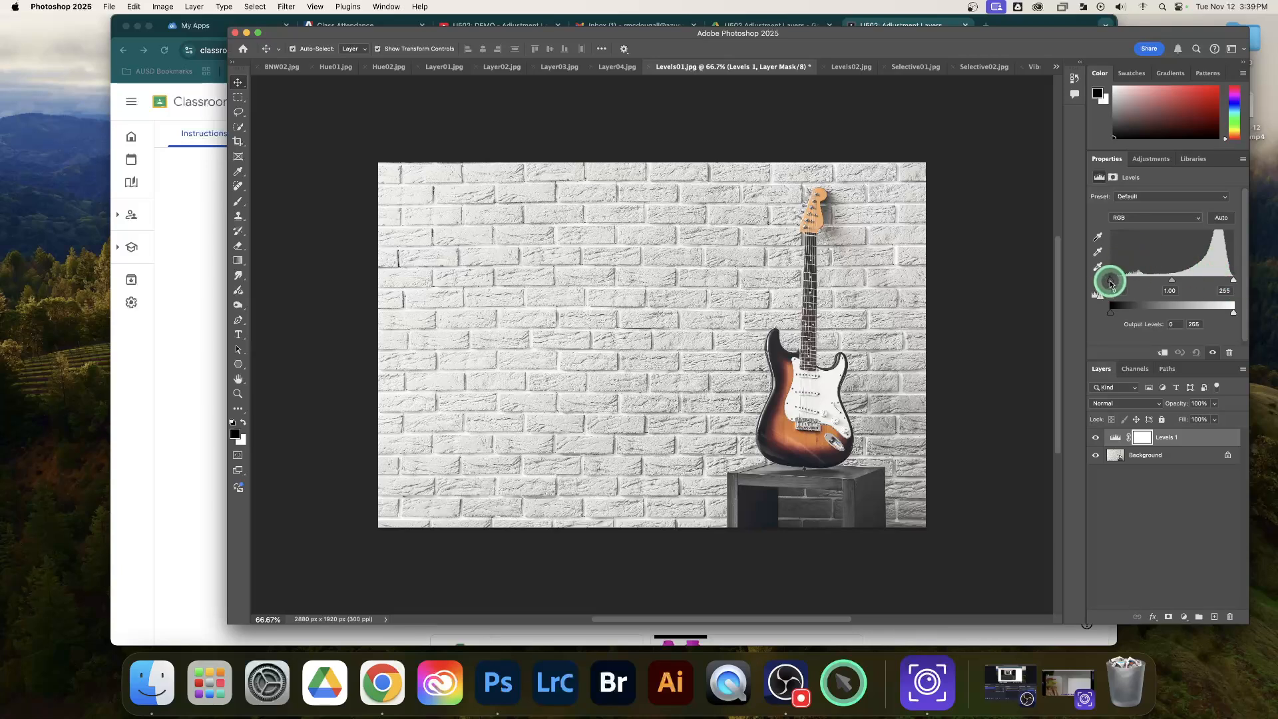
{"action": "mouse_move", "coordinate": [1110, 284]}
{"action": "left_mouse_down"}
{"action": "mouse_move", "coordinate": [1192, 283]}
{"action": "mouse_move", "coordinate": [1109, 283]}
{"action": "mouse_move", "coordinate": [1123, 280]}
{"action": "left_mouse_up"}
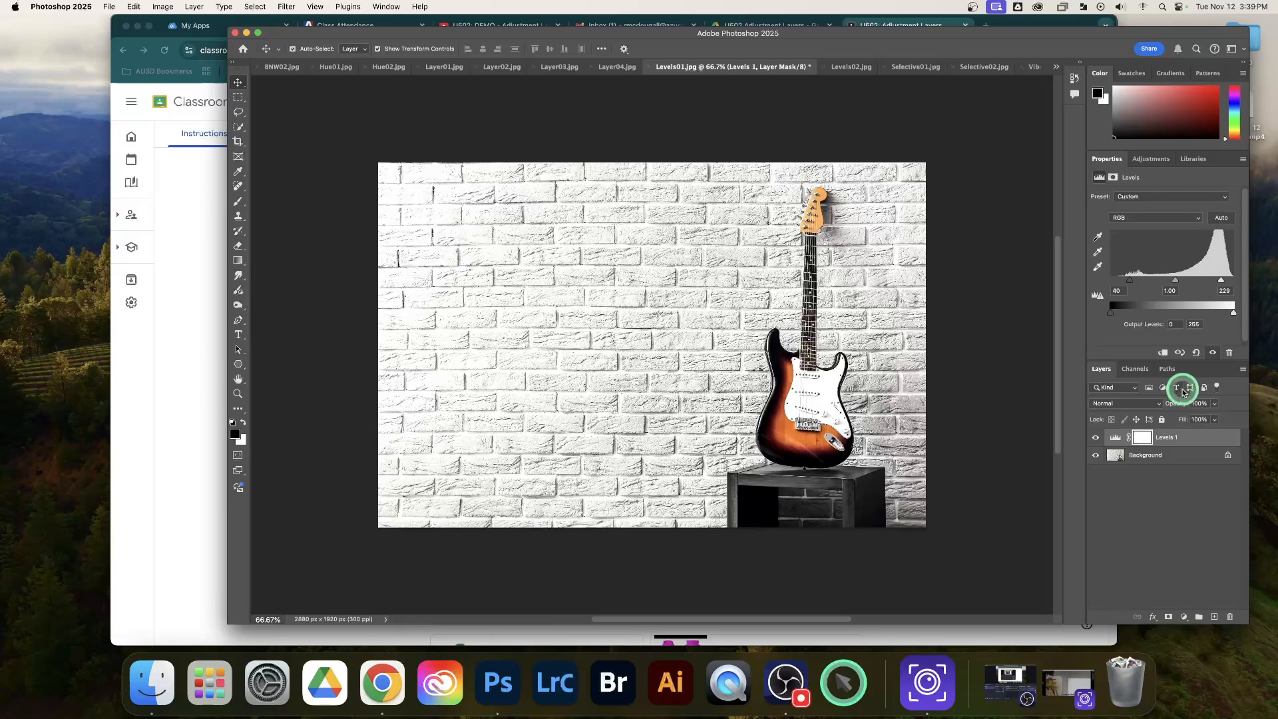
Step: Toggle the visibility of the Levels adjustment layer repeatedly to compare the guitar image before and after the correction
{"action": "left_click", "coordinate": [1095, 438]}
{"action": "left_click", "coordinate": [1096, 438]}
{"action": "left_click", "coordinate": [1096, 440]}
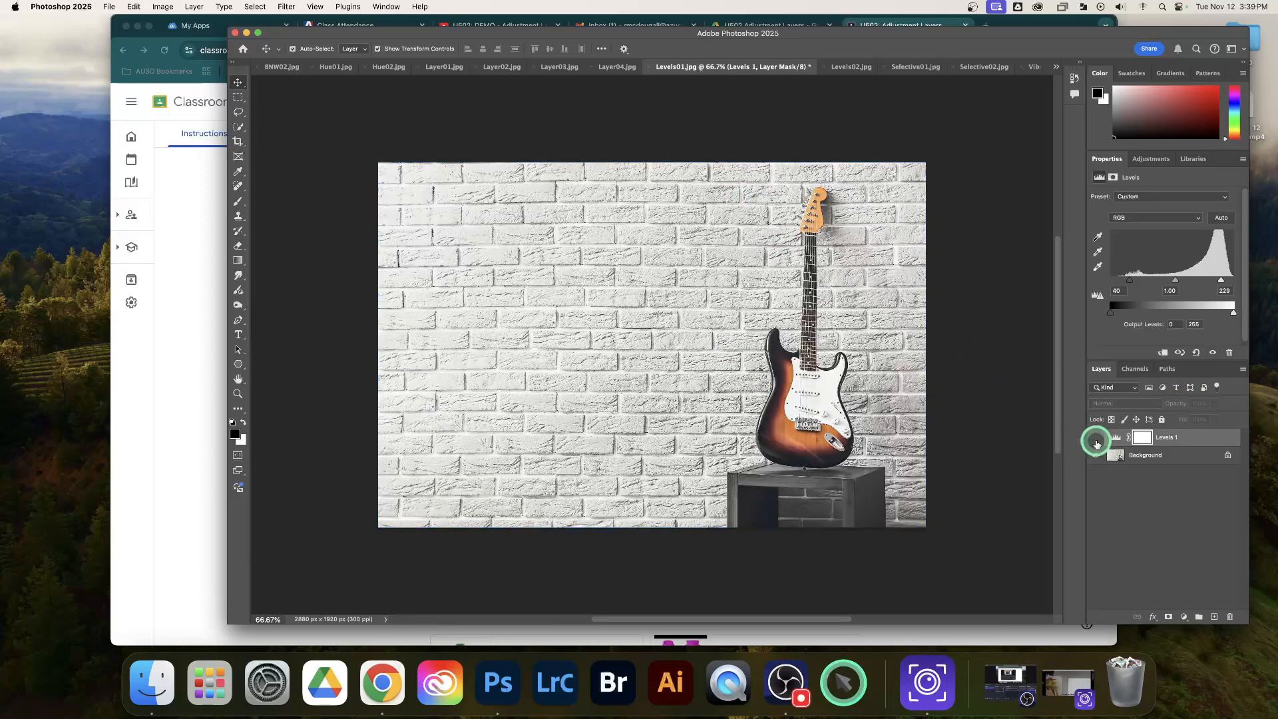
{"action": "left_click", "coordinate": [1096, 439]}
{"action": "left_click", "coordinate": [1096, 439]}
{"action": "left_click", "coordinate": [1096, 439]}
{"action": "left_click", "coordinate": [1096, 439]}
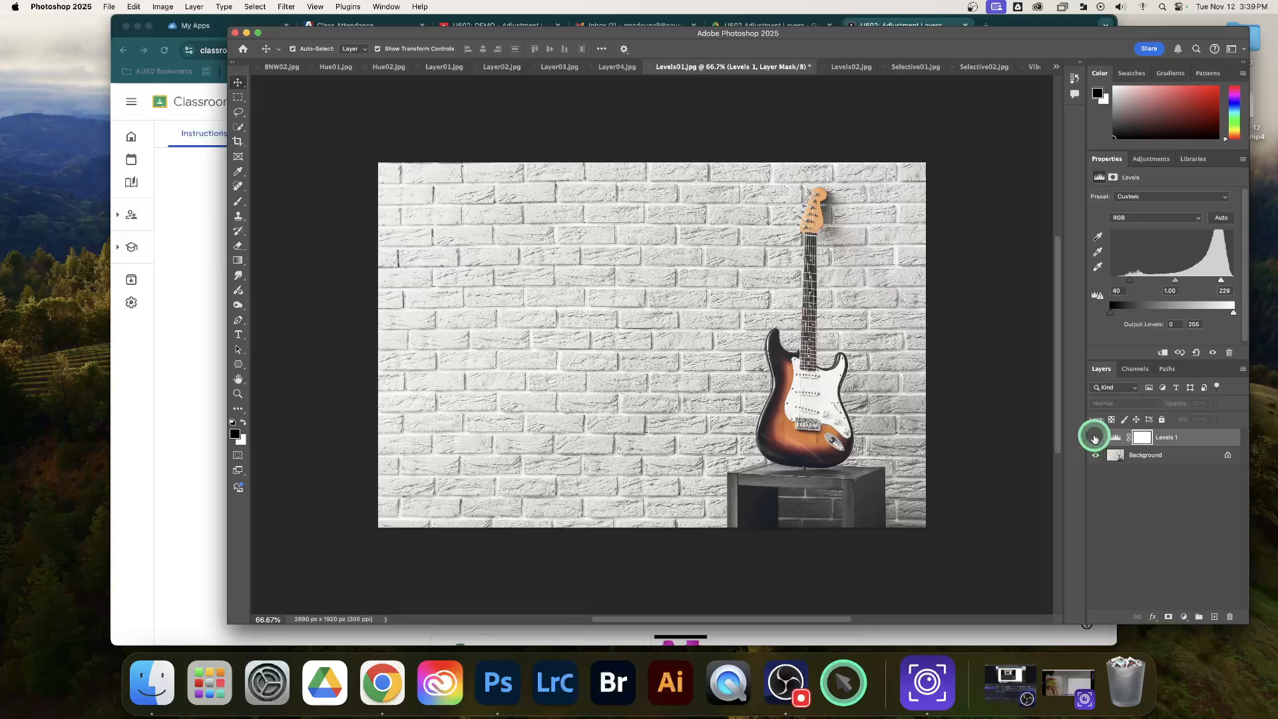
{"action": "left_click", "coordinate": [1095, 438]}
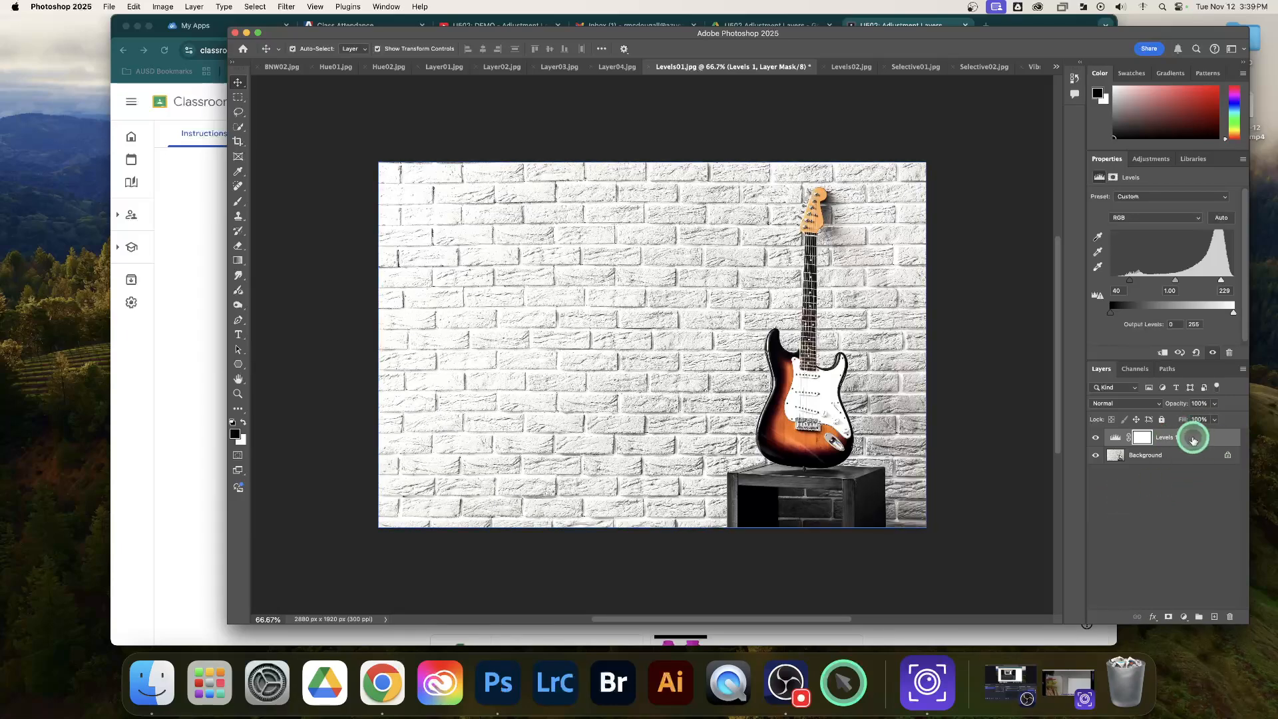
Step: Select the Background layer of the guitar image, hide and show the Levels layer above it, and reselect the Levels layer
{"action": "left_click", "coordinate": [1178, 456]}
{"action": "left_click", "coordinate": [1095, 437]}
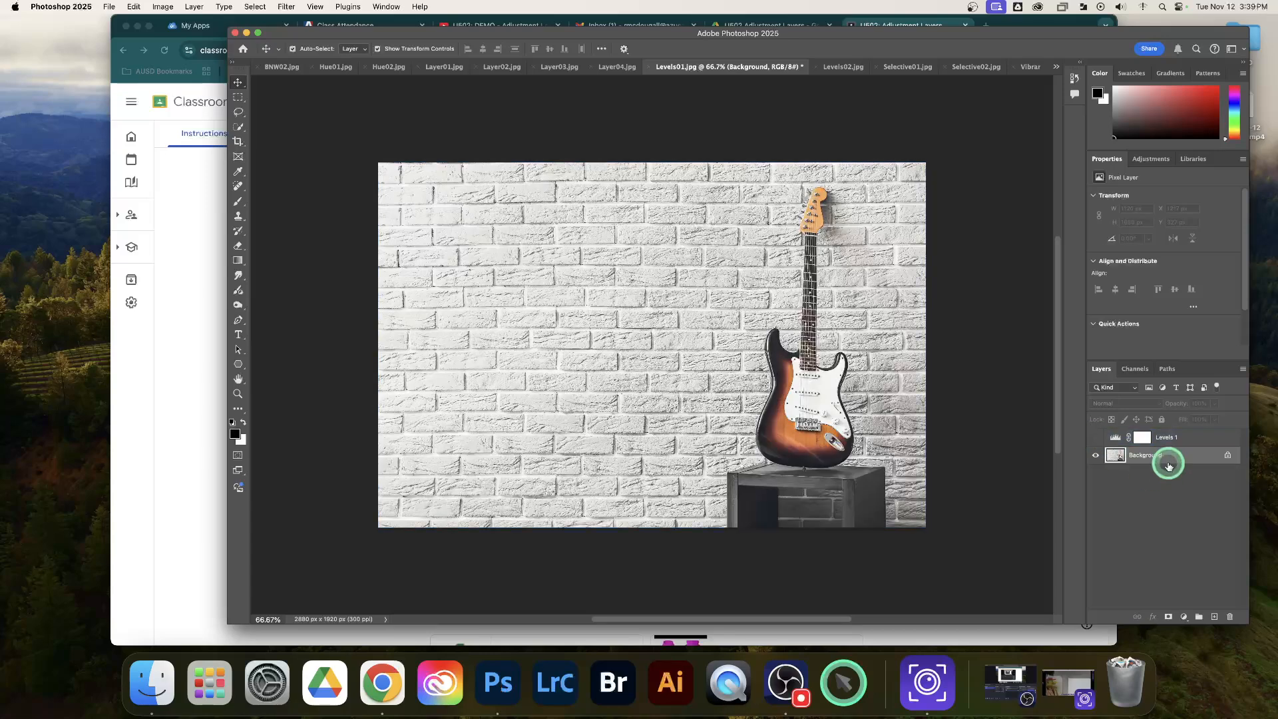
{"action": "left_click", "coordinate": [1096, 437]}
{"action": "left_click", "coordinate": [1205, 440]}
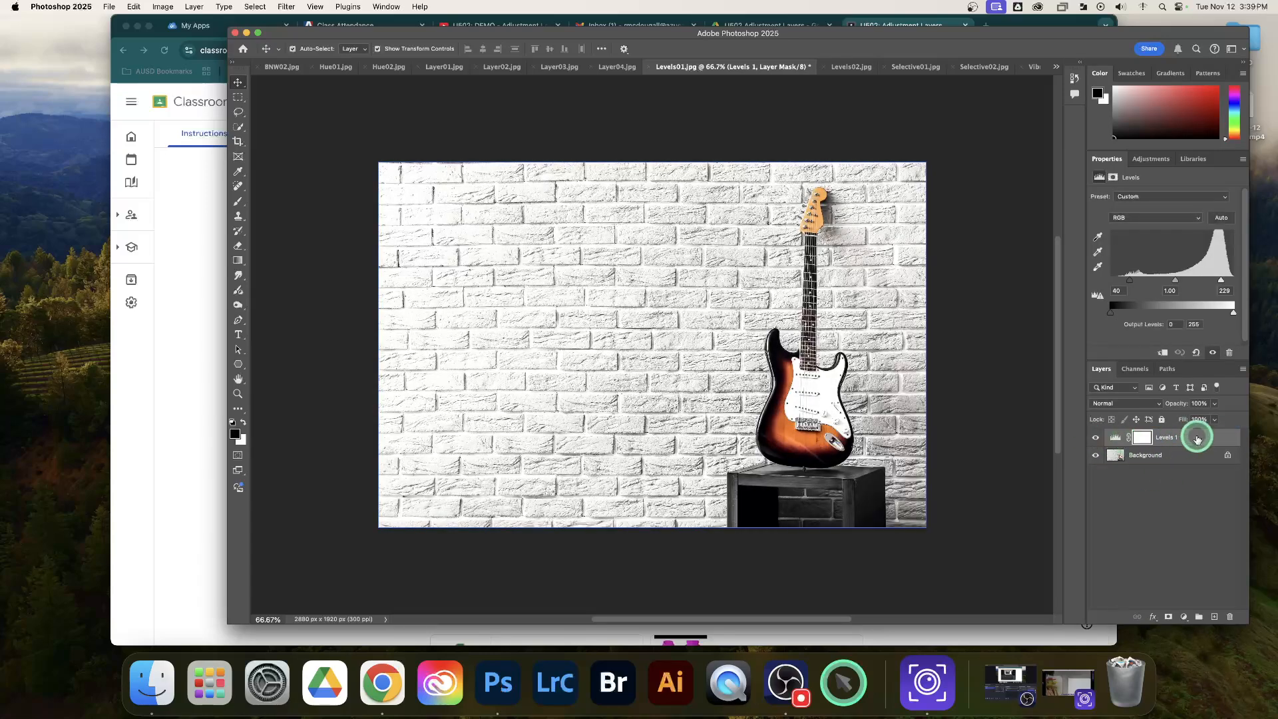
Step: Delete the Levels adjustment layer from Levels01.jpg and undo the deletion, keeping that layer selected
{"action": "left_click_drag", "start_coordinate": [1197, 439], "coordinate": [1228, 614]}
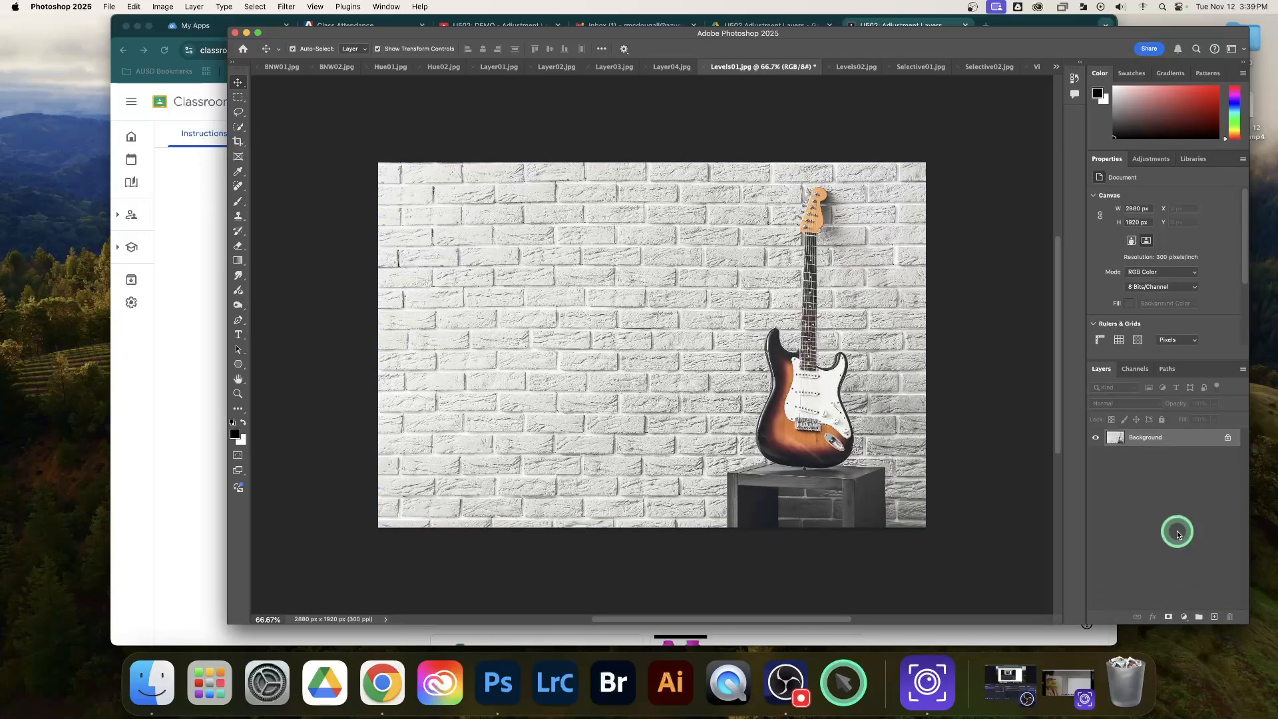
{"action": "key", "text": "super+z"}
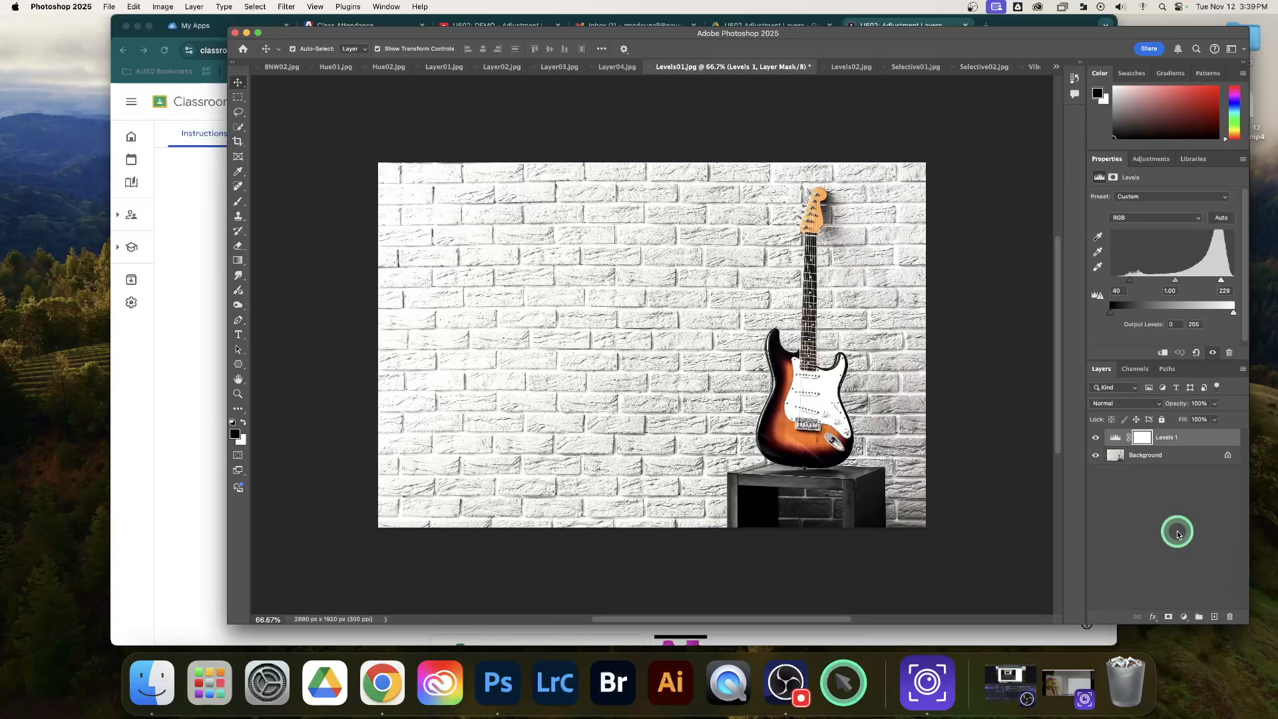
{"action": "left_click", "coordinate": [1190, 444]}
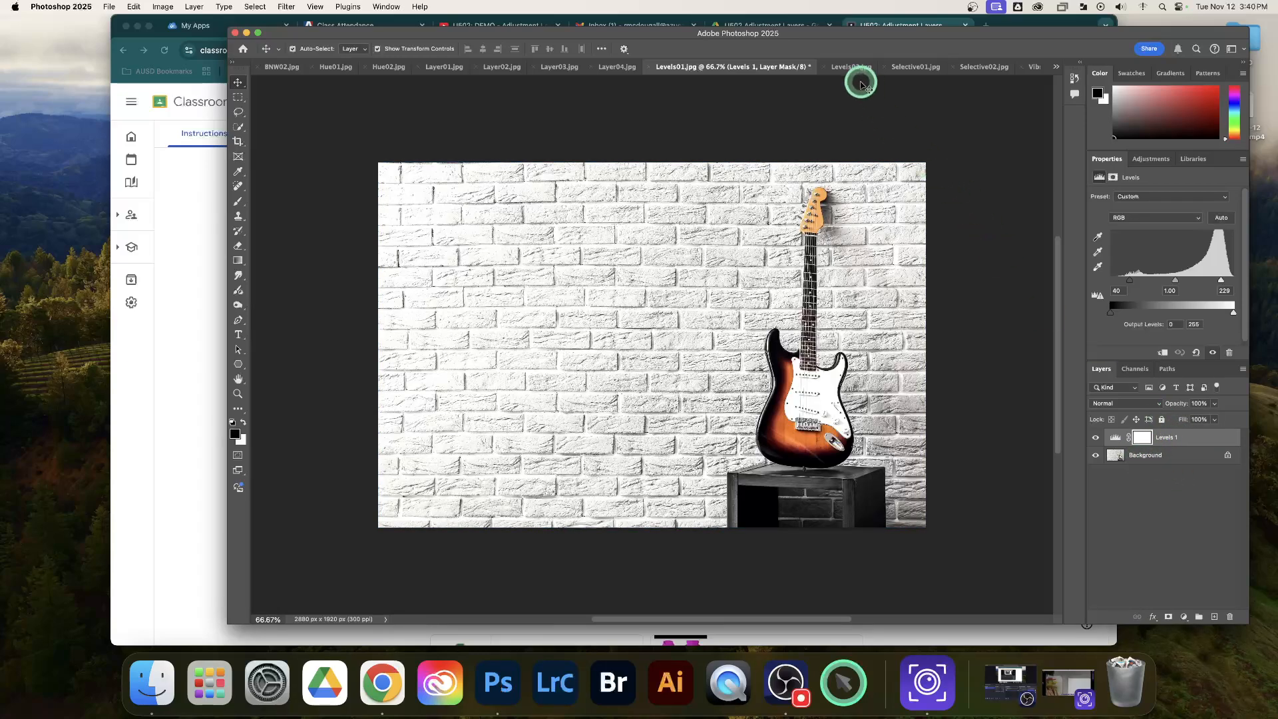
Step: Add a Levels adjustment layer to the ship image in Levels02.jpg, with input black point 51 and white point 220
{"action": "left_click", "coordinate": [849, 69]}
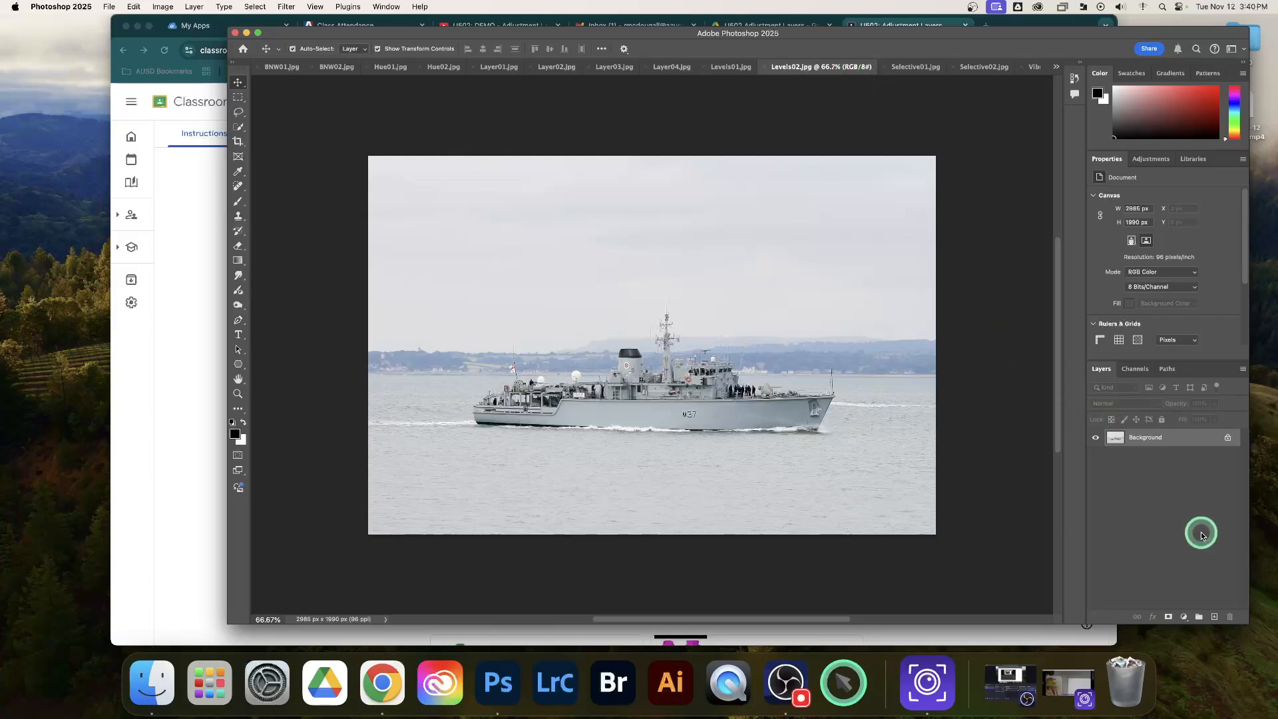
{"action": "left_click", "coordinate": [1184, 617]}
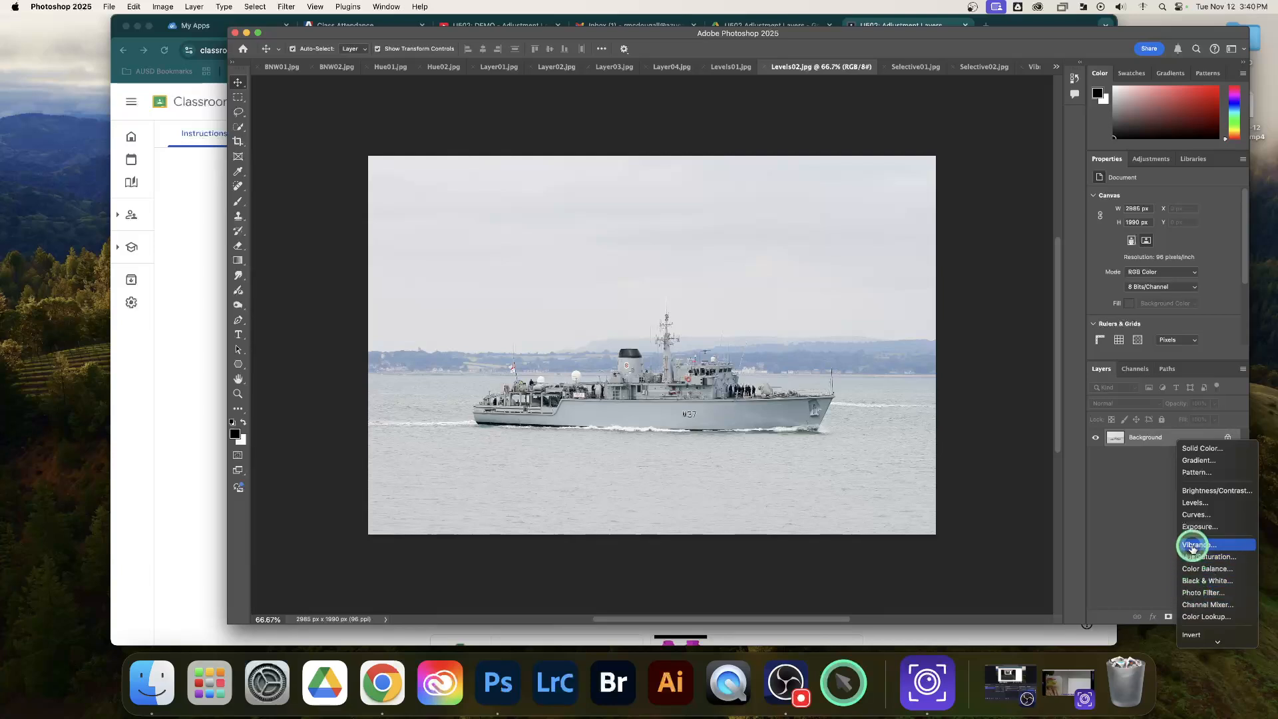
{"action": "left_click", "coordinate": [1193, 503]}
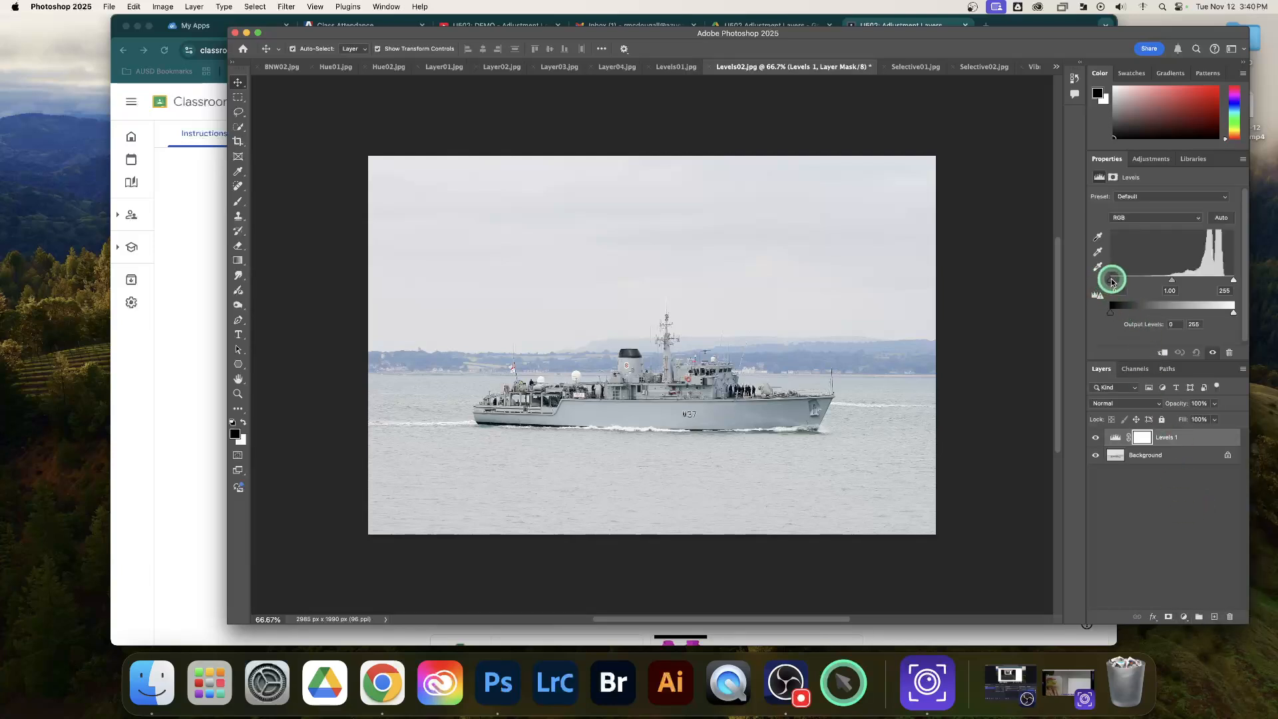
{"action": "left_click_drag", "start_coordinate": [1111, 282], "coordinate": [1115, 281]}
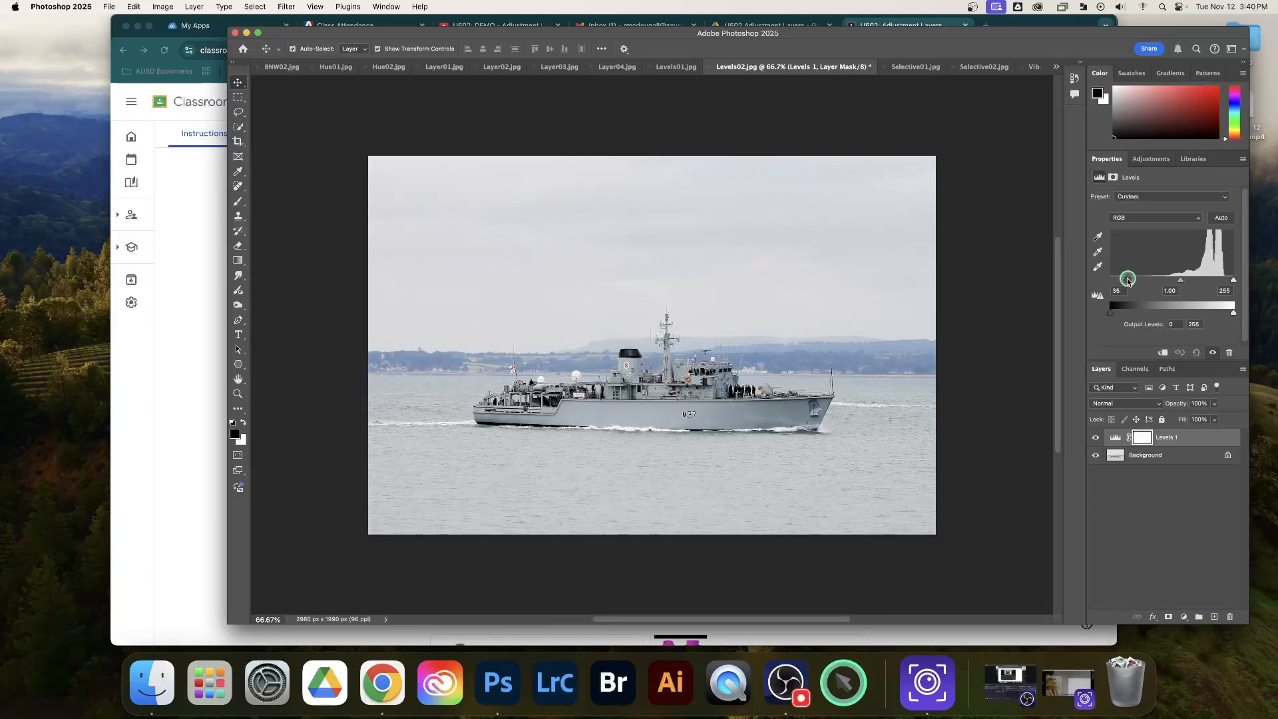
{"action": "left_click_drag", "start_coordinate": [1133, 279], "coordinate": [1134, 279]}
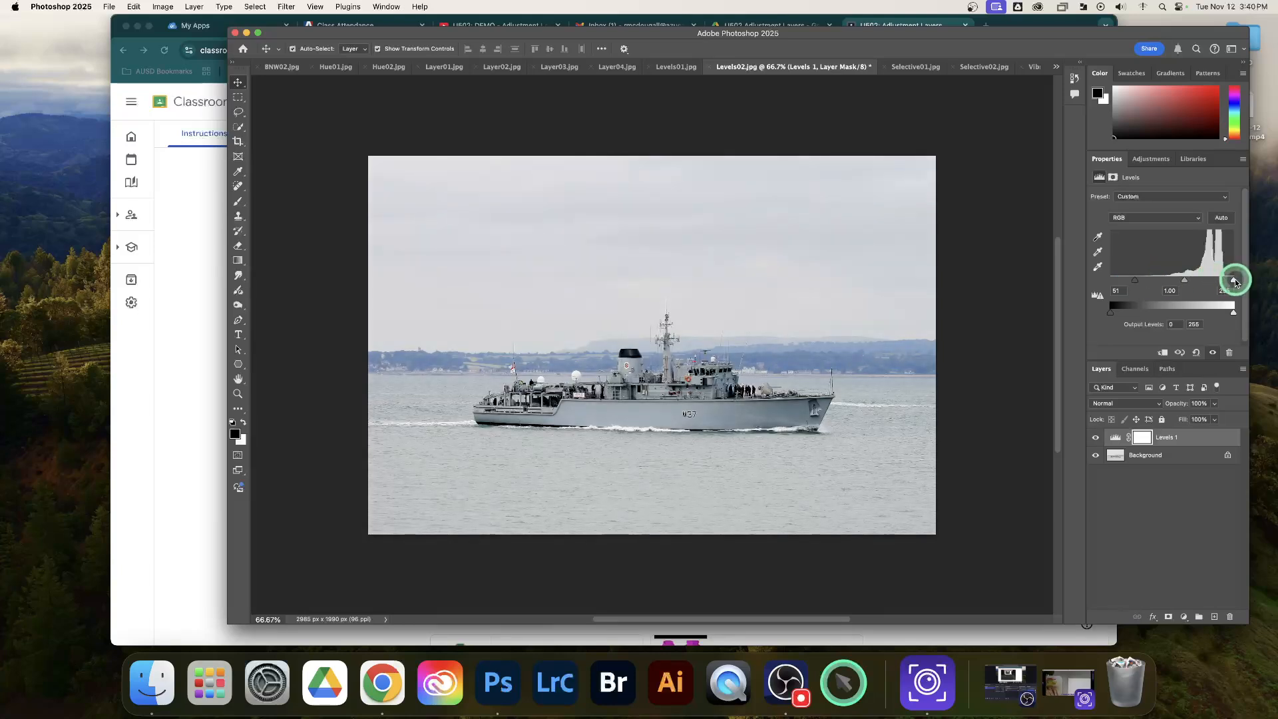
{"action": "left_click_drag", "start_coordinate": [1233, 280], "coordinate": [1216, 283]}
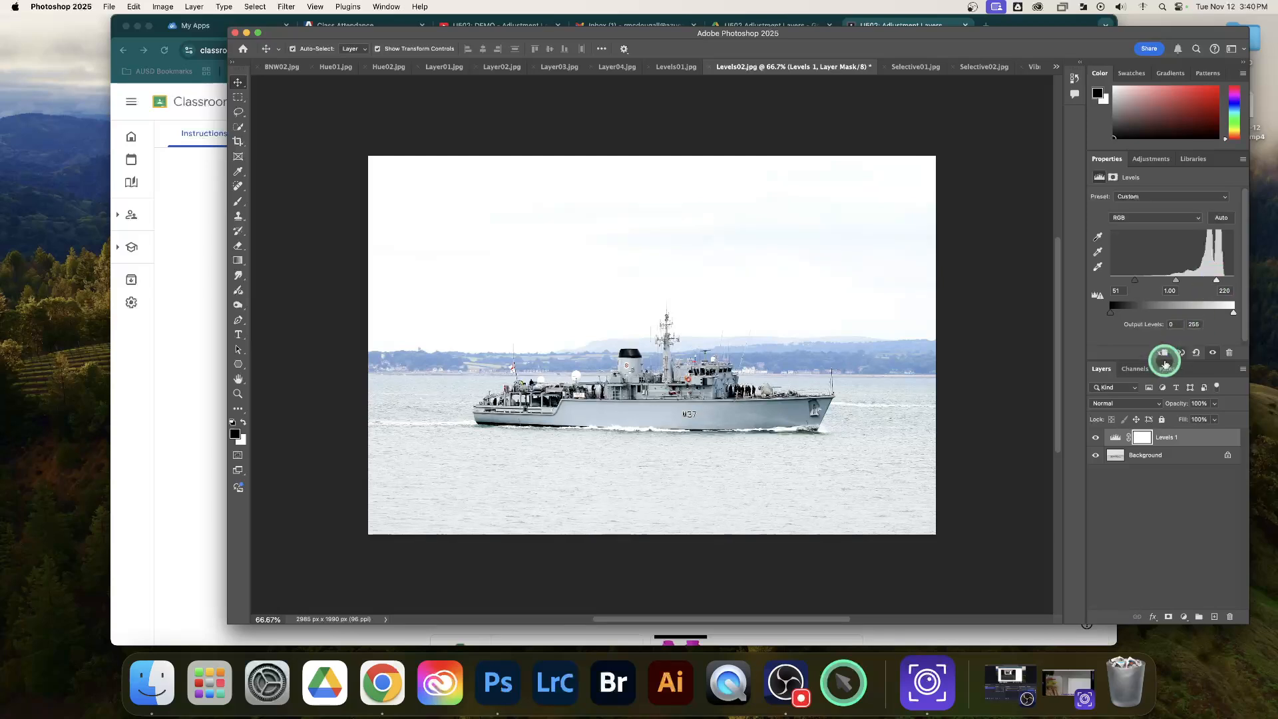
Step: Compare the ship image with the Levels adjustment hidden and shown, and deselect all layers
{"action": "left_click", "coordinate": [1094, 437]}
{"action": "left_click", "coordinate": [1094, 438]}
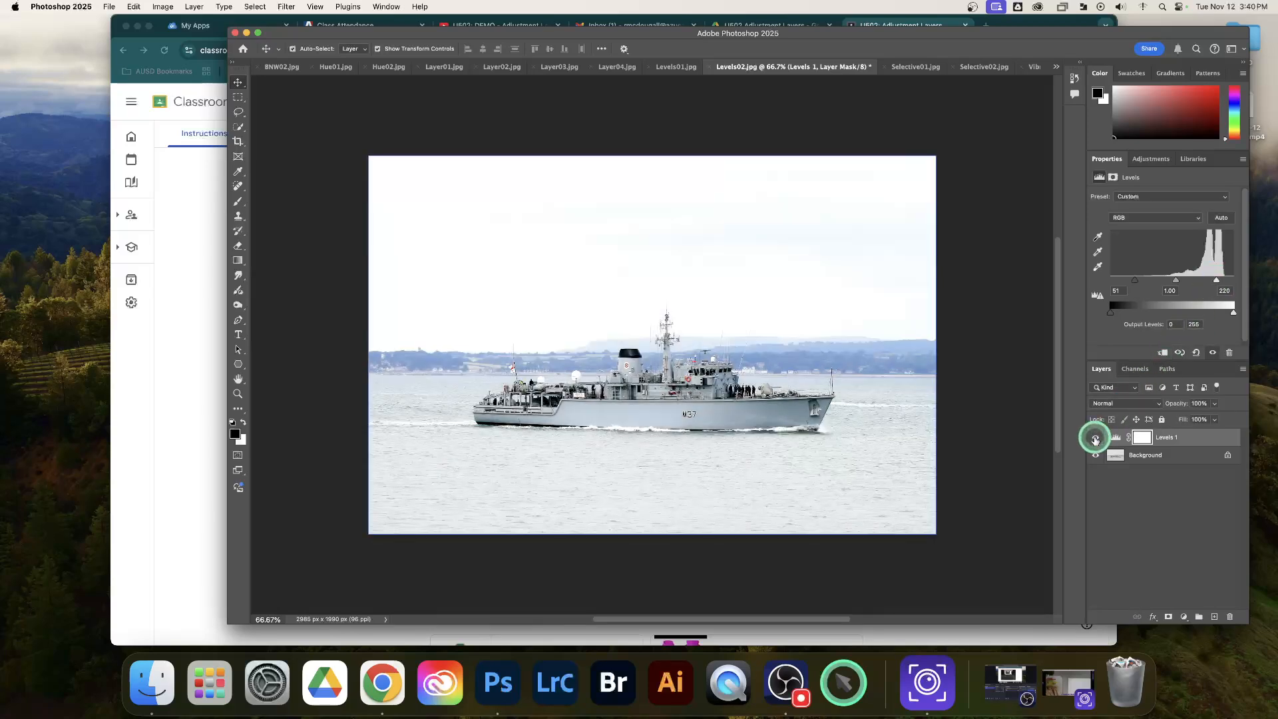
{"action": "left_click", "coordinate": [1095, 438]}
{"action": "left_click", "coordinate": [1094, 438]}
{"action": "left_click", "coordinate": [1095, 438]}
{"action": "left_click", "coordinate": [1095, 438]}
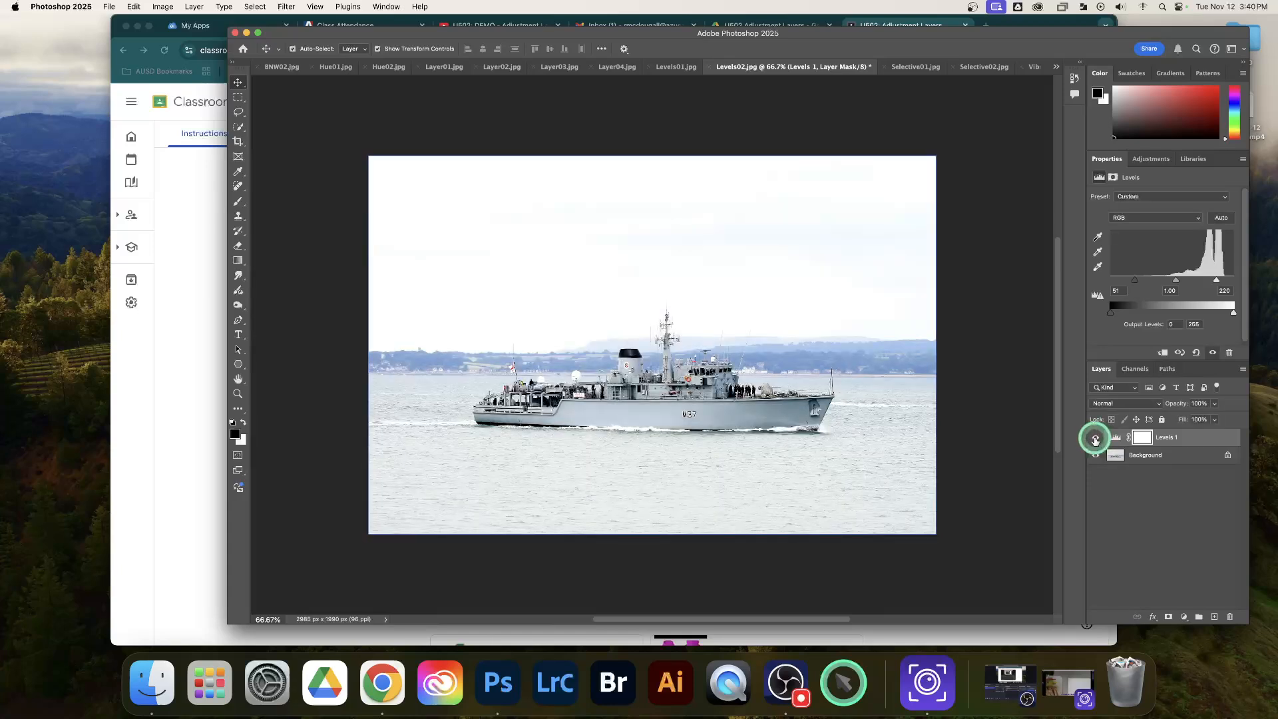
{"action": "left_click", "coordinate": [1113, 534]}
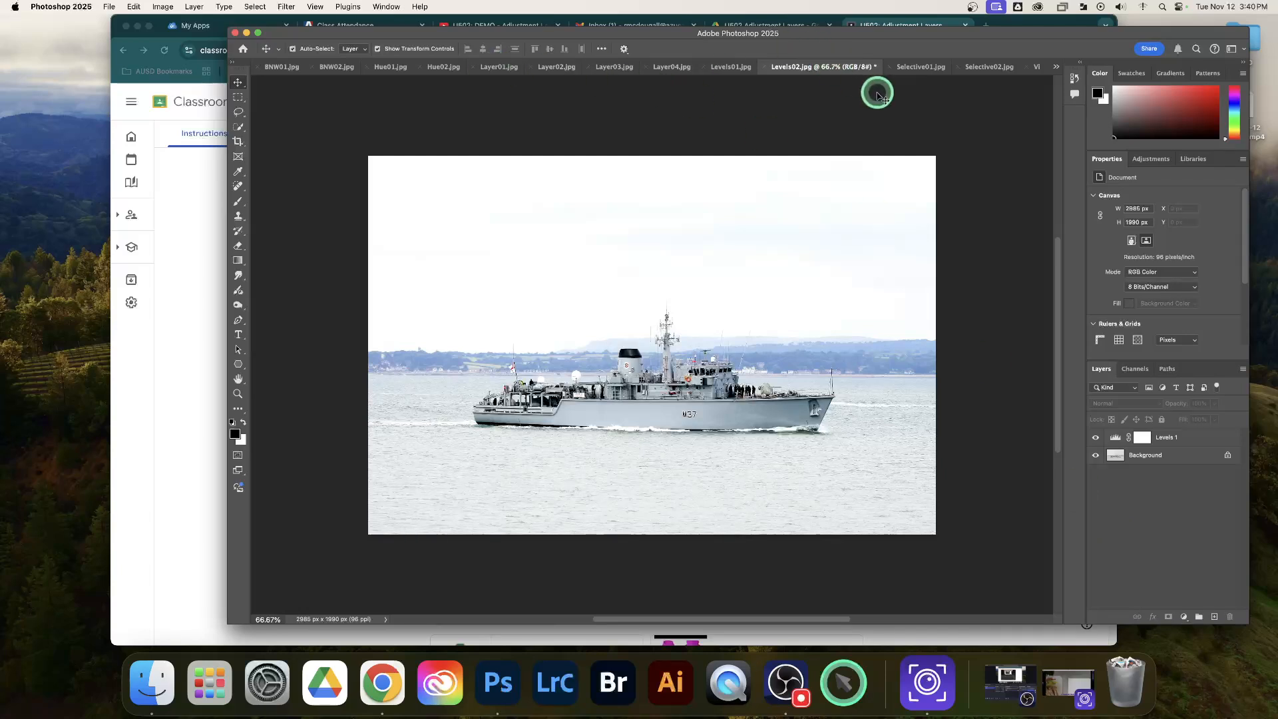
Step: Switch to Vibrance01.jpg and add a Vibrance adjustment layer above the lake image
{"action": "left_click", "coordinate": [1056, 69]}
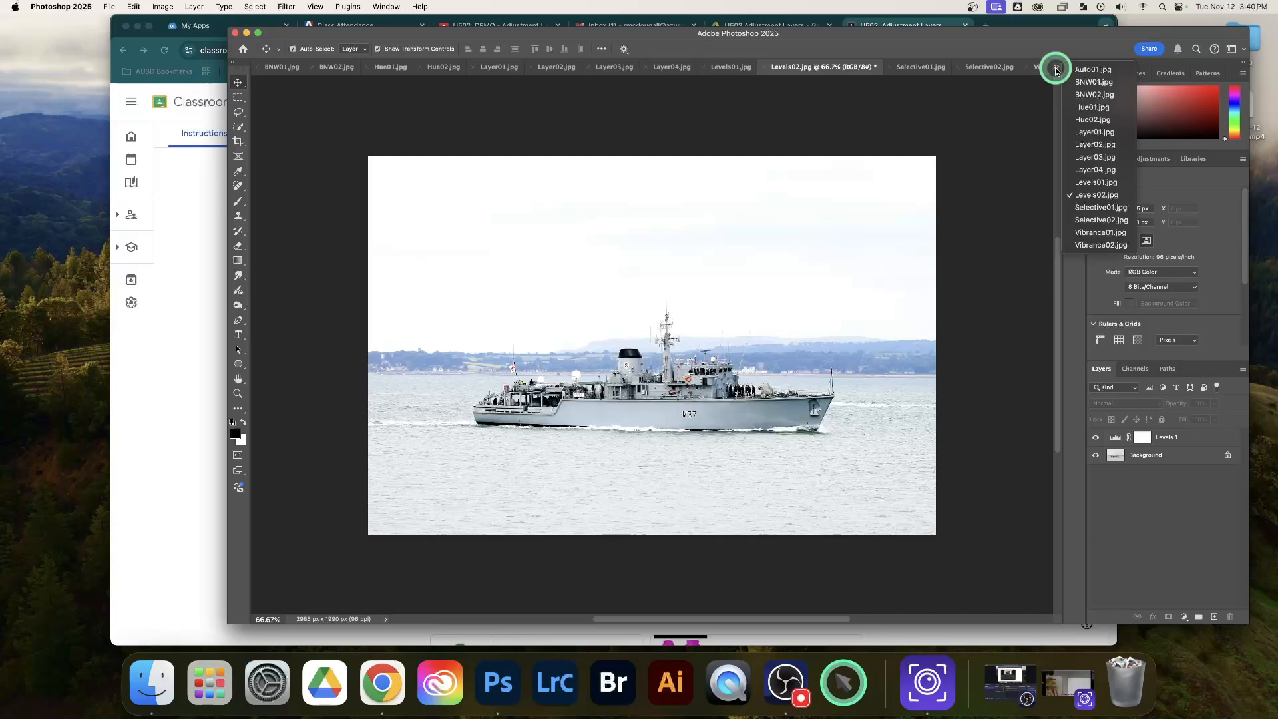
{"action": "left_click", "coordinate": [1056, 69]}
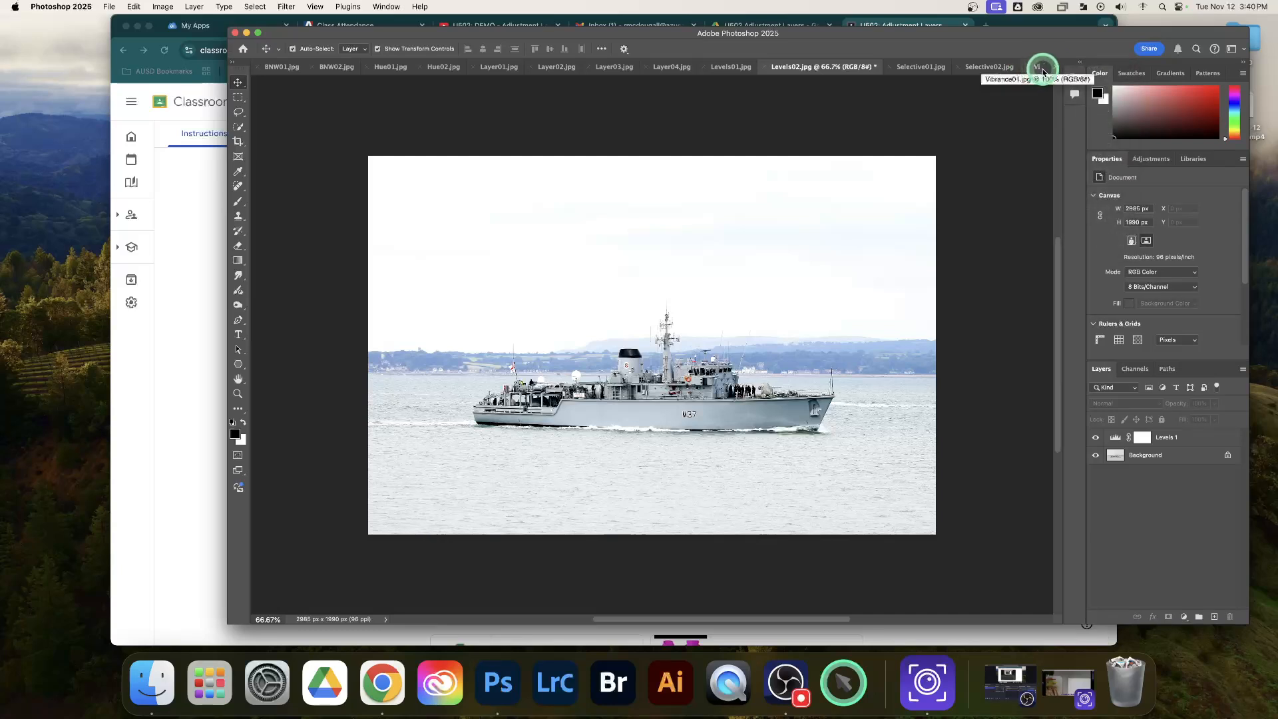
{"action": "left_click", "coordinate": [1057, 69]}
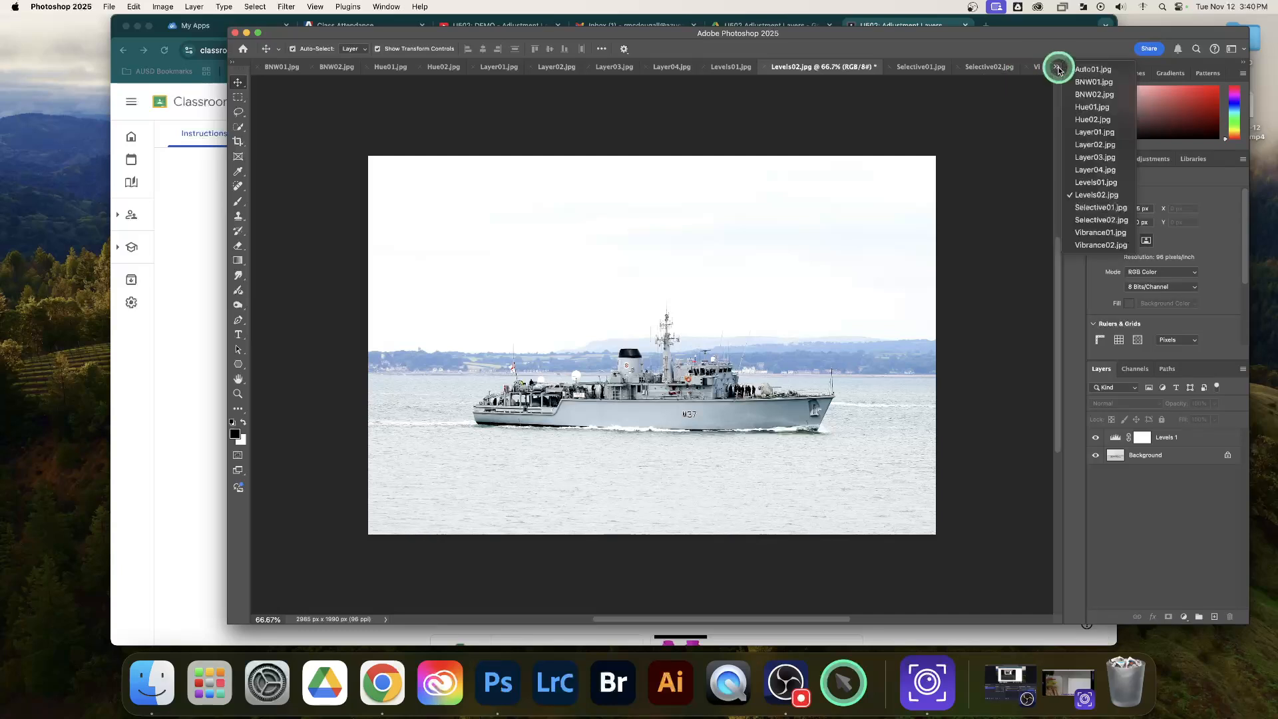
{"action": "left_click", "coordinate": [1089, 232]}
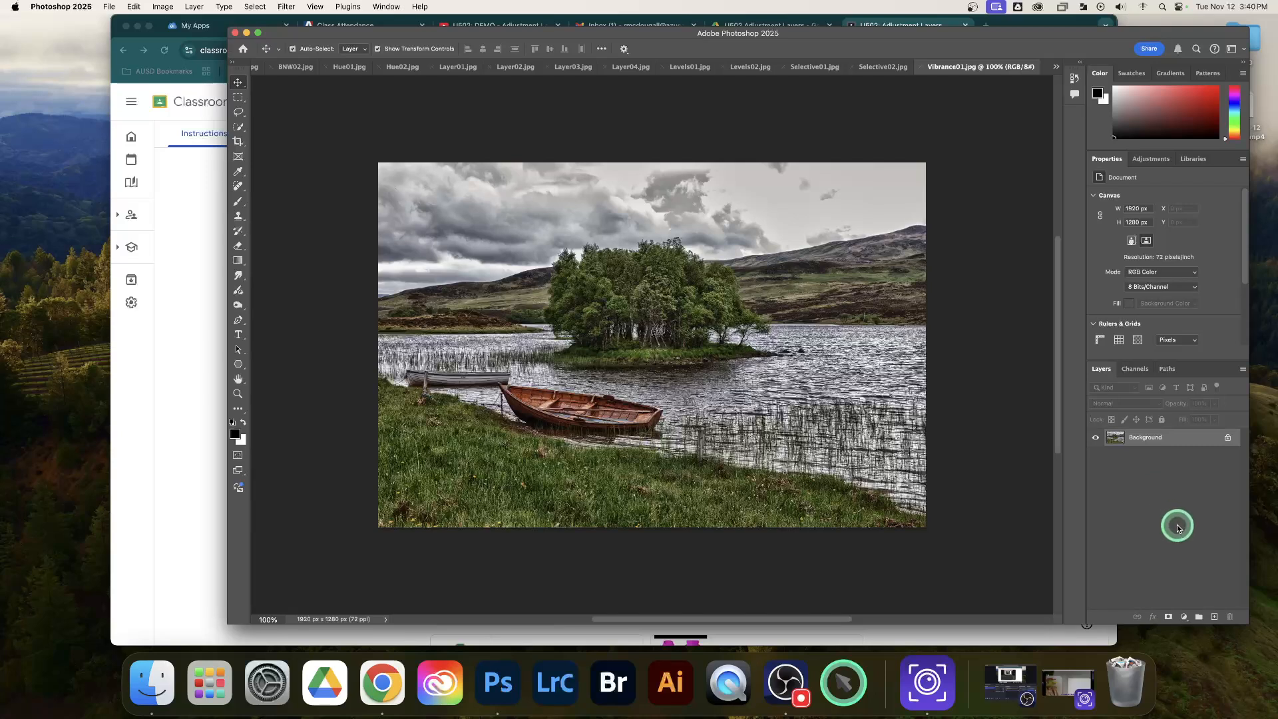
{"action": "left_click", "coordinate": [1183, 619]}
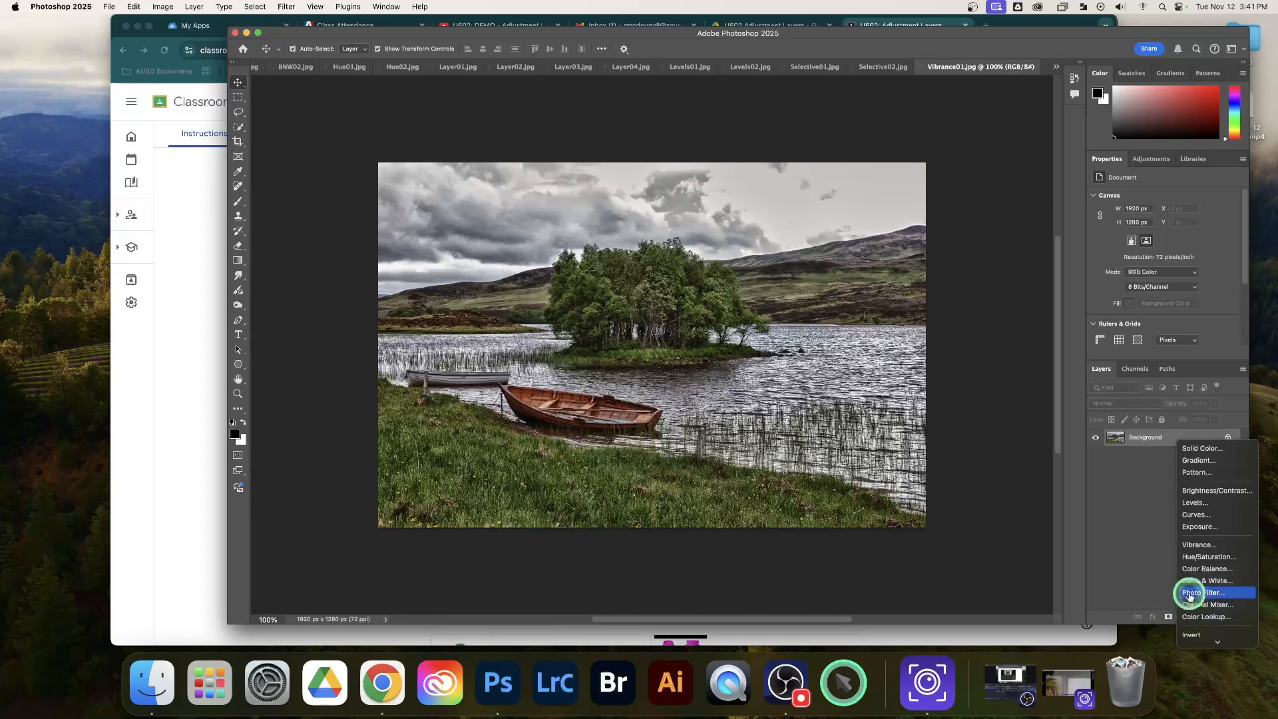
{"action": "left_click", "coordinate": [1194, 545]}
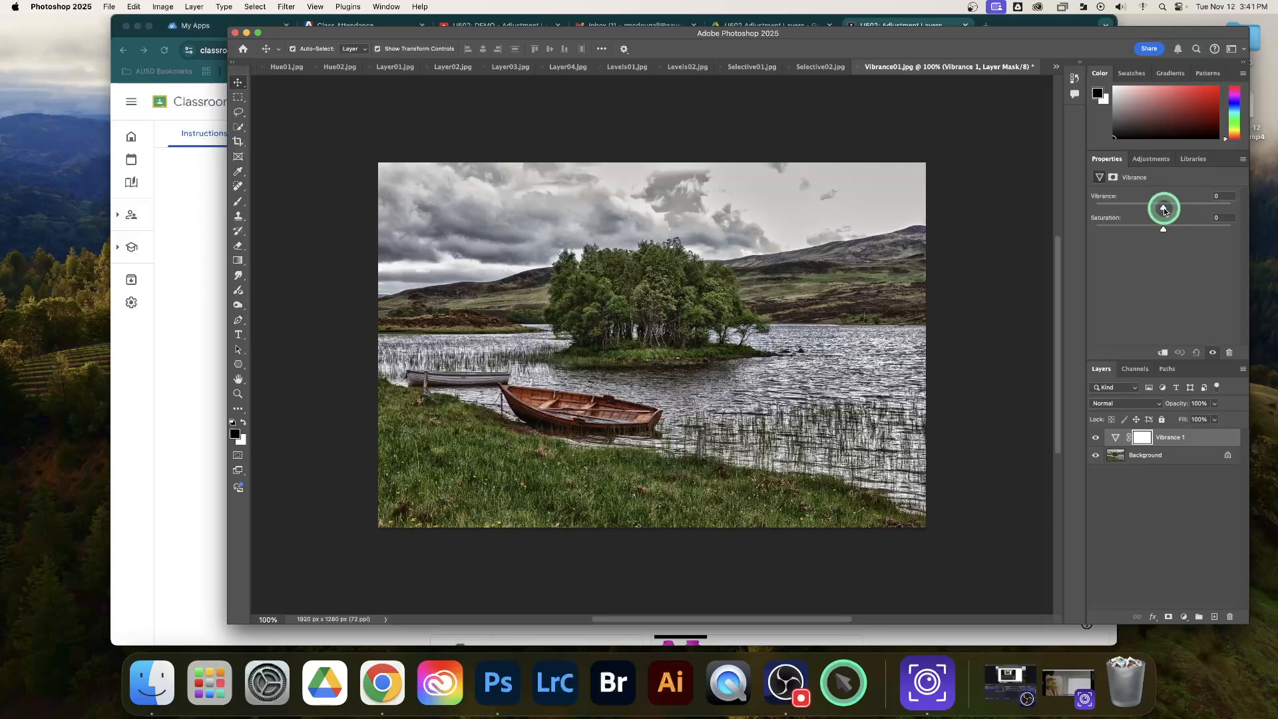
Step: Try lowering the lake image's vibrance, undo that, and set Vibrance to +85
{"action": "left_click_drag", "start_coordinate": [1163, 208], "coordinate": [1116, 209]}
{"action": "key", "text": "super+z"}
{"action": "left_click_drag", "start_coordinate": [1220, 209], "coordinate": [1223, 210]}
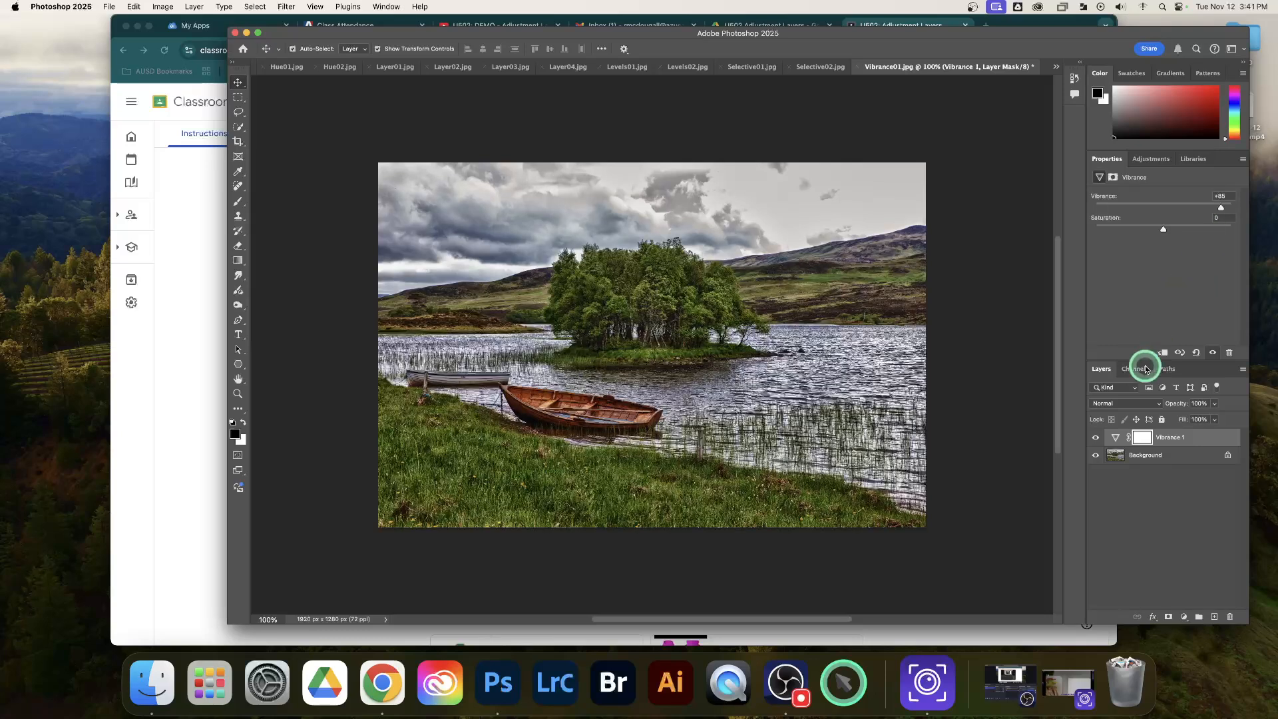
Step: Toggle the Vibrance adjustment layer's visibility to compare the lake image before and after
{"action": "left_click", "coordinate": [1095, 437]}
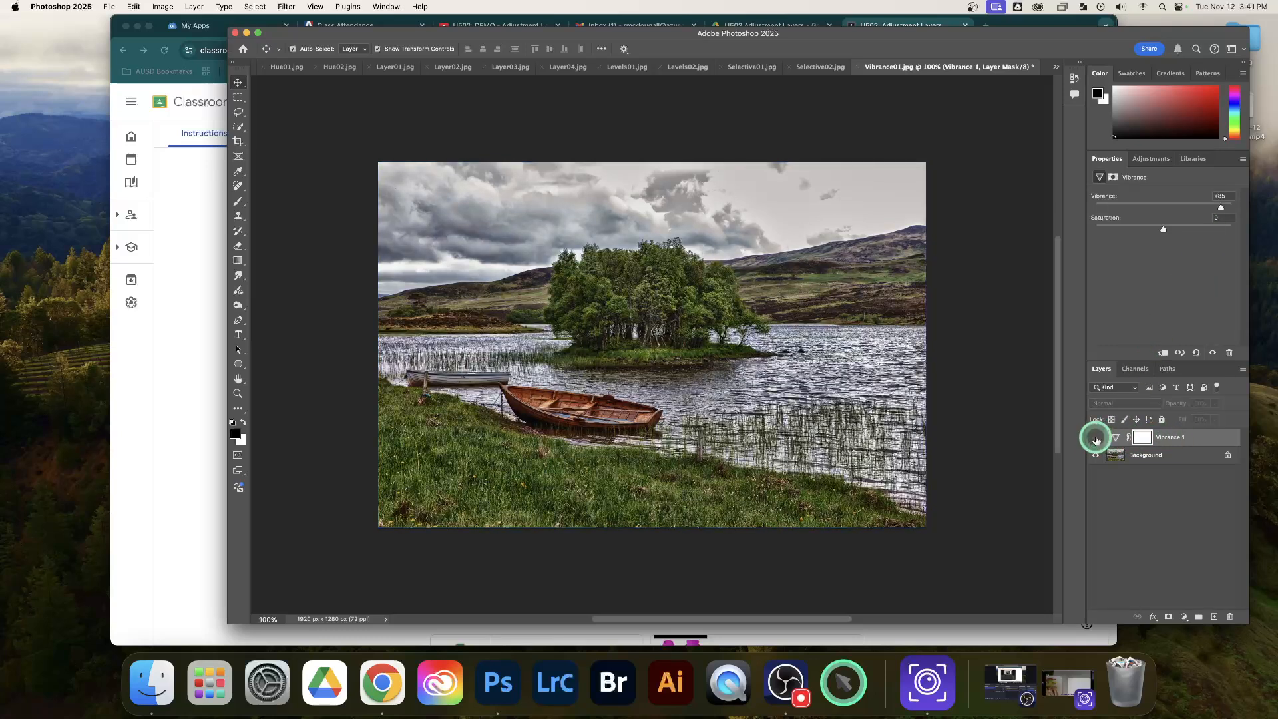
{"action": "left_click", "coordinate": [1096, 438]}
{"action": "left_click", "coordinate": [1095, 437]}
{"action": "left_click", "coordinate": [1095, 437]}
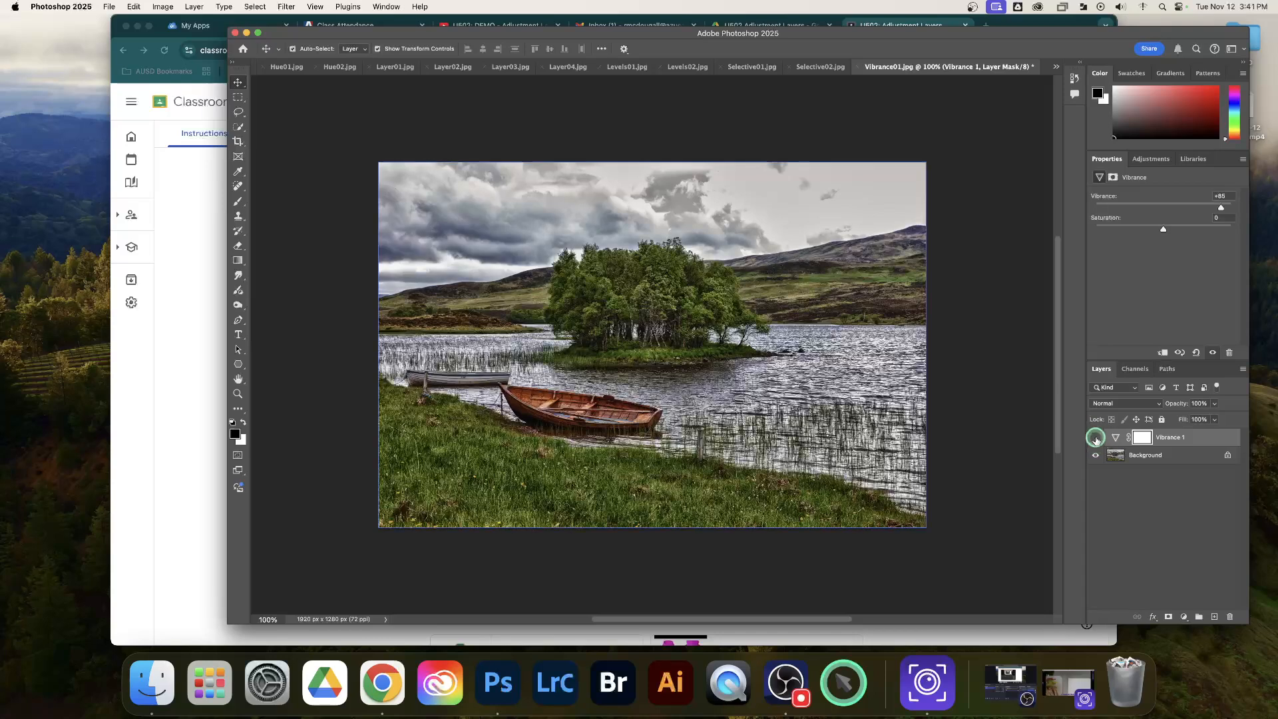
{"action": "left_click", "coordinate": [1095, 437]}
{"action": "left_click", "coordinate": [1096, 437]}
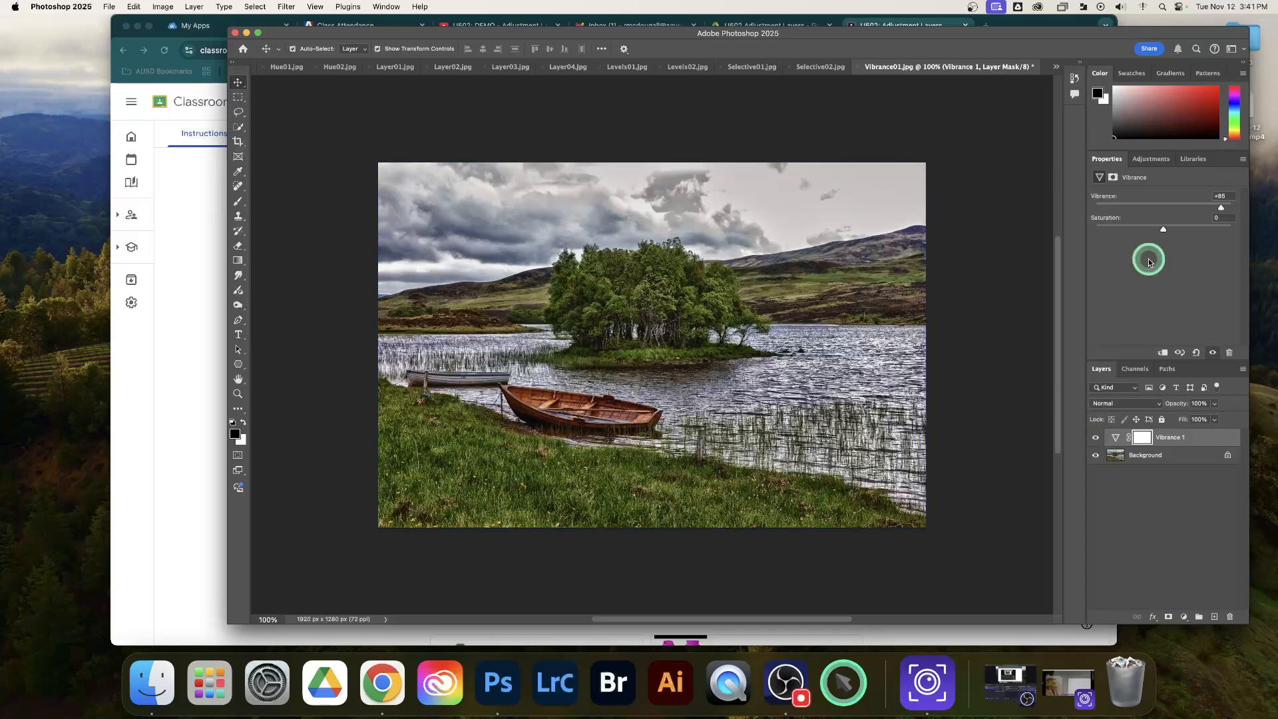
Step: Switch to Vibrance02.jpg and add a Vibrance adjustment layer above the harbor image
{"action": "left_click", "coordinate": [1058, 68]}
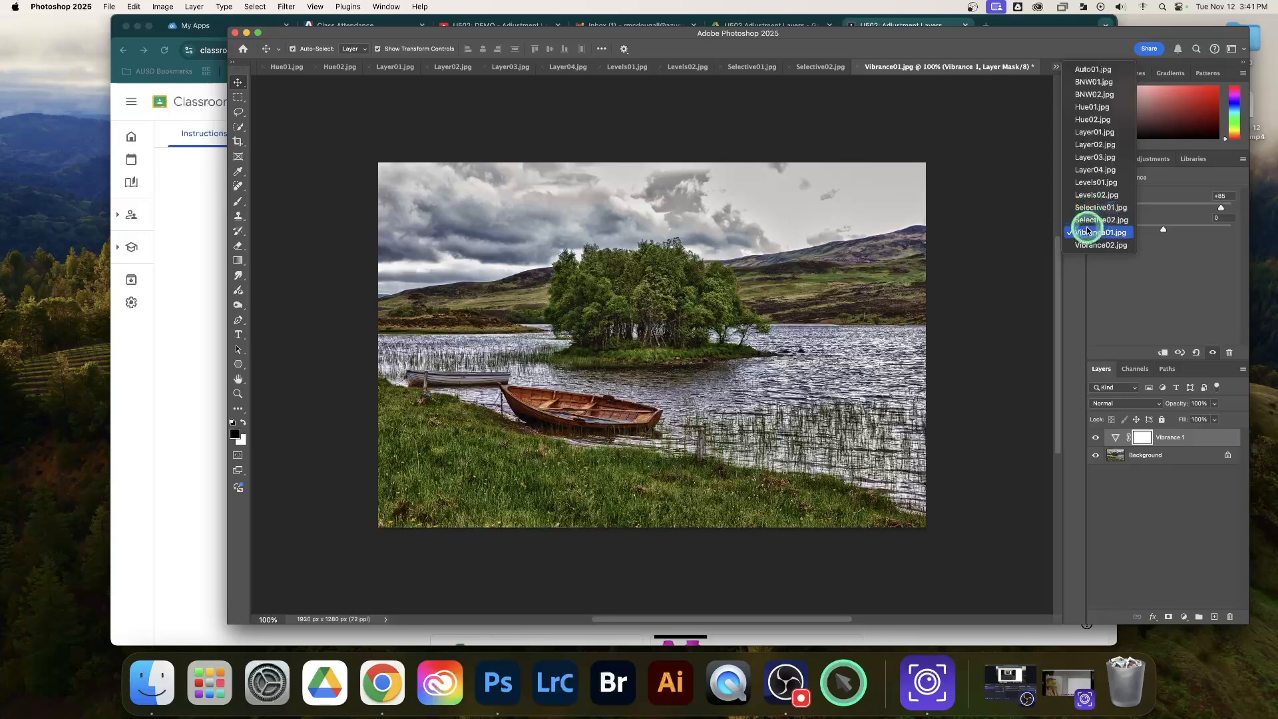
{"action": "left_click", "coordinate": [1088, 245]}
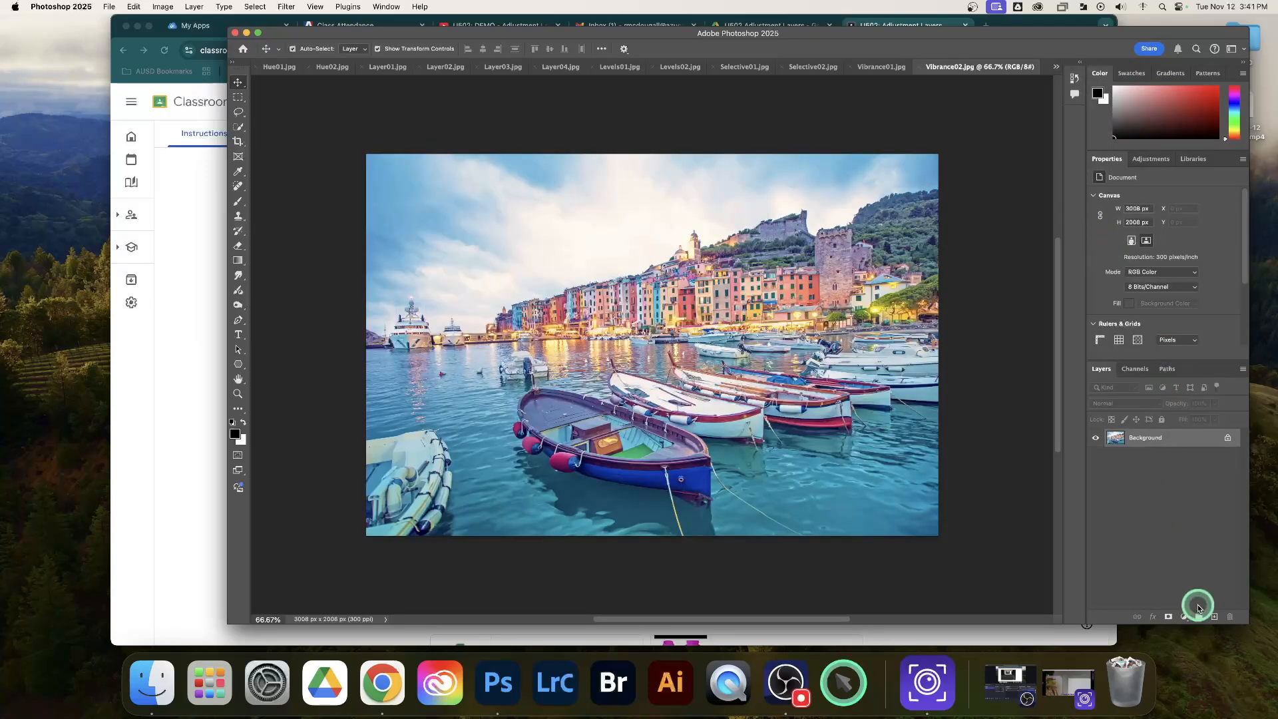
{"action": "left_click", "coordinate": [1152, 160]}
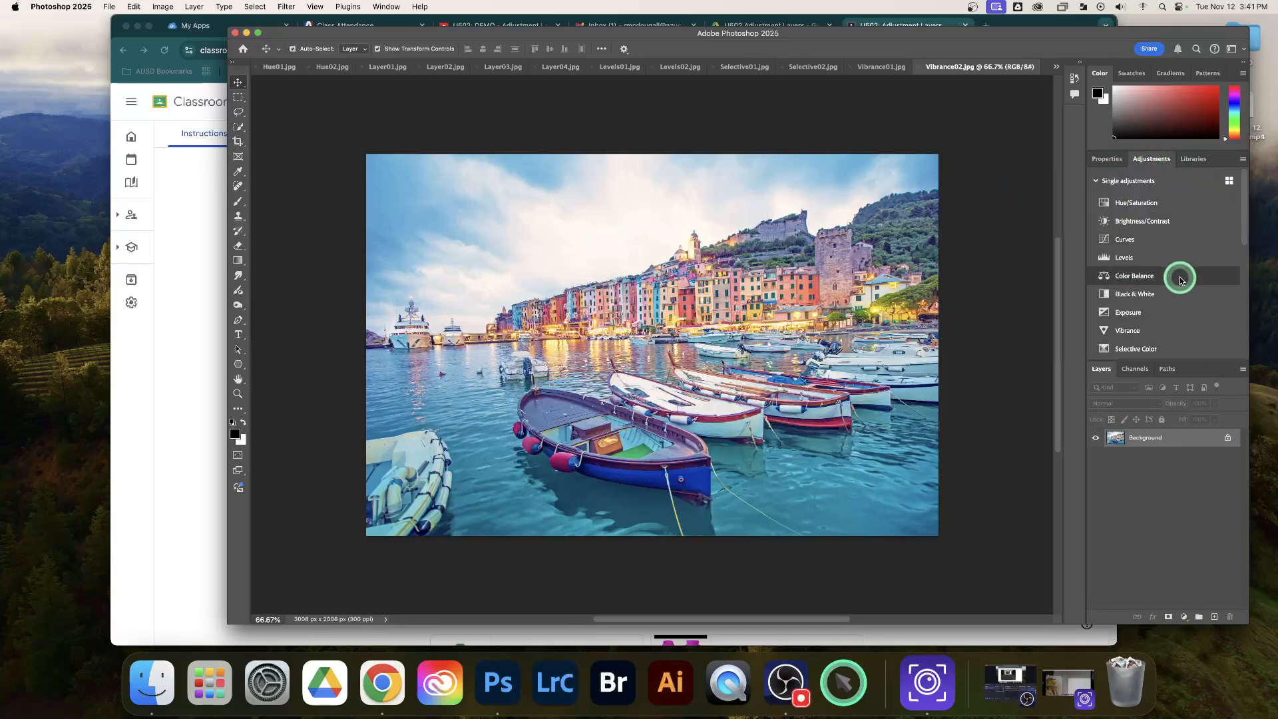
{"action": "left_click", "coordinate": [1175, 331]}
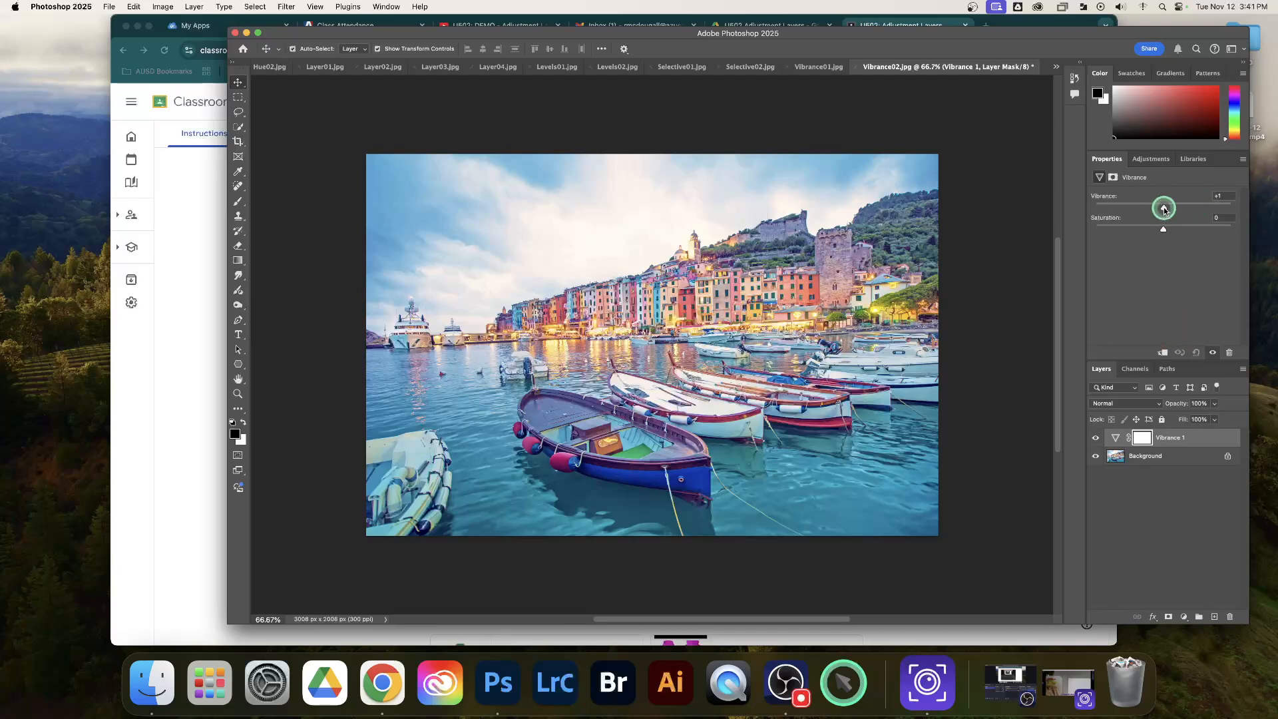
Step: Set the harbor image's Vibrance to -88 to mute its colors
{"action": "left_click_drag", "start_coordinate": [1156, 209], "coordinate": [1103, 206]}
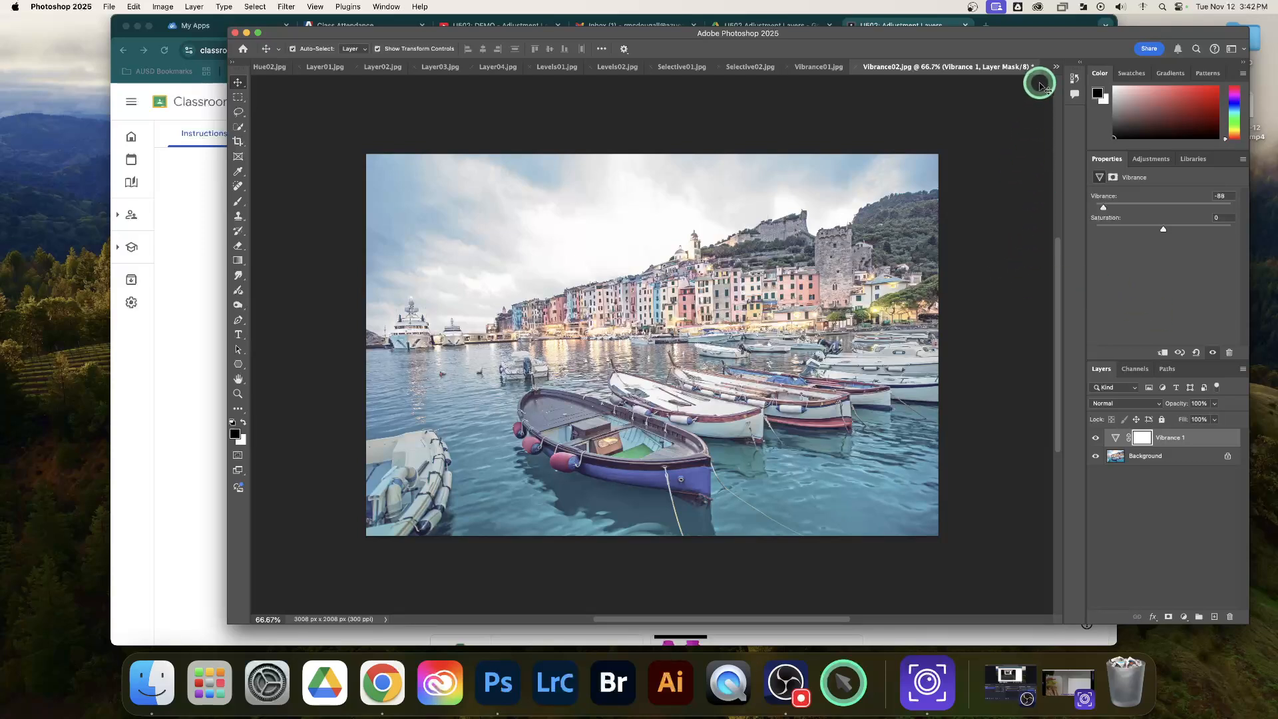
Step: Switch to Hue01.jpg and add a Hue/Saturation adjustment layer above the red hoodie image
{"action": "left_click", "coordinate": [1058, 68]}
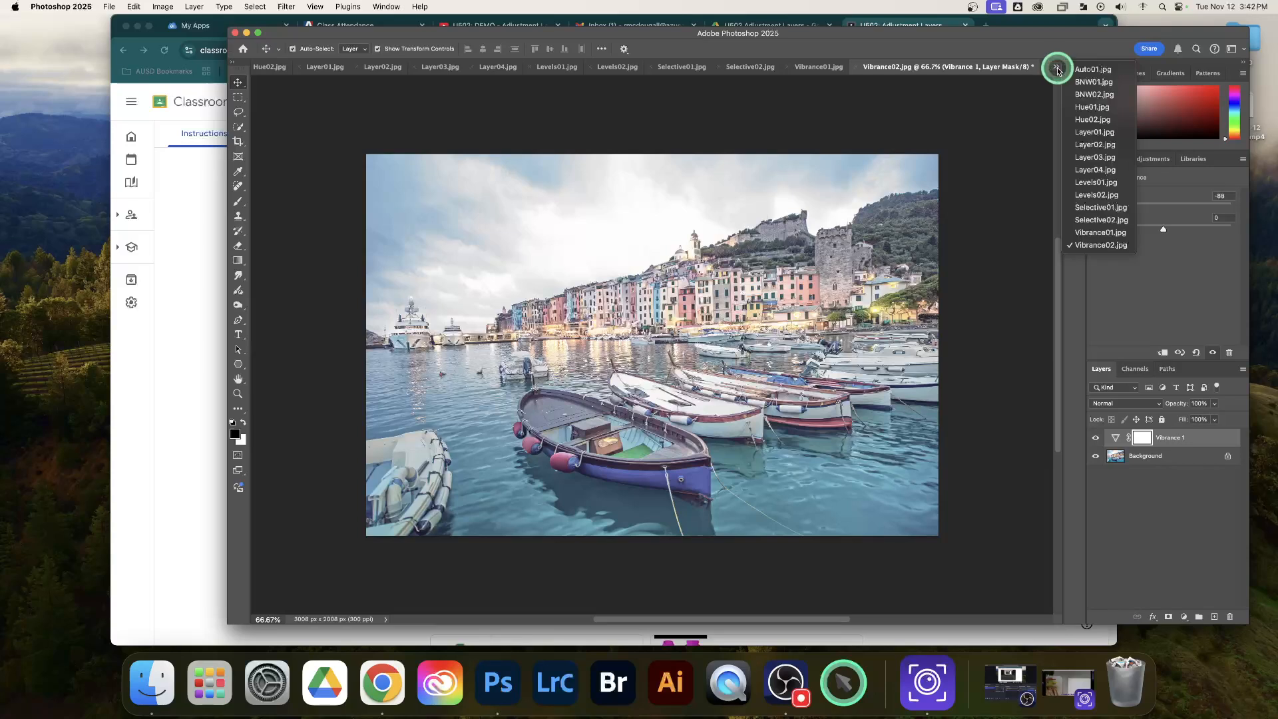
{"action": "left_click", "coordinate": [1089, 108]}
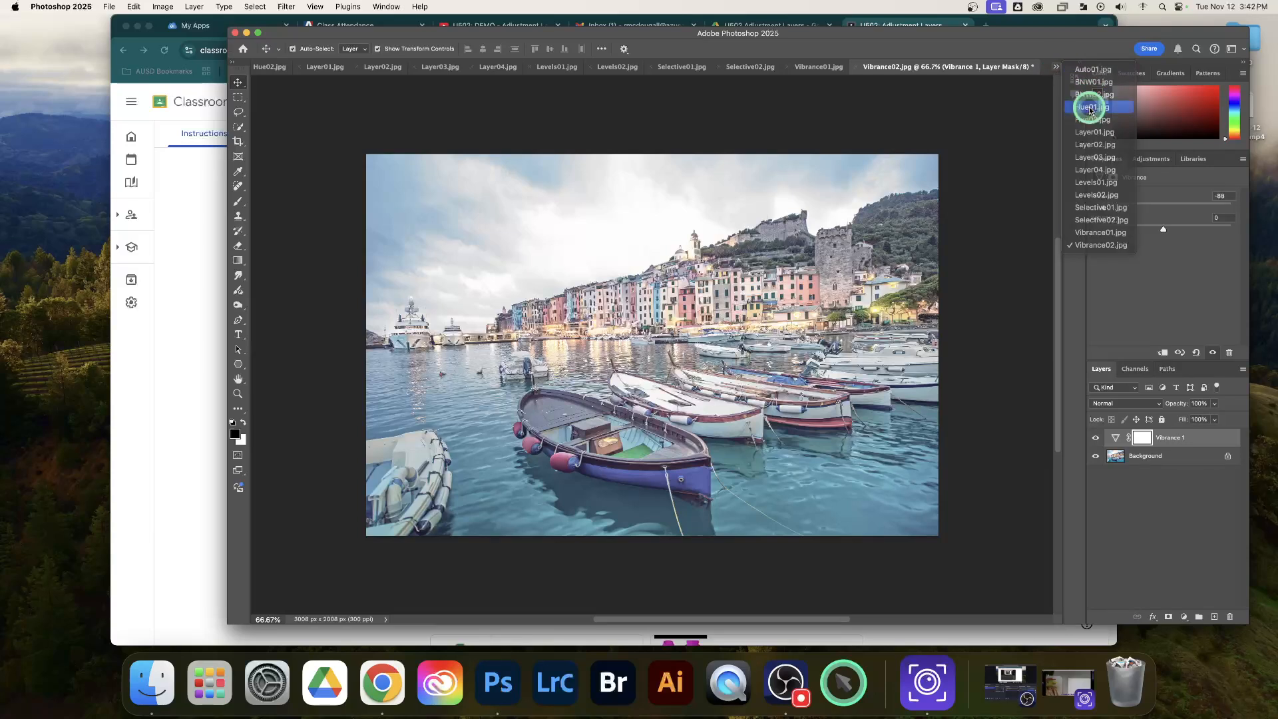
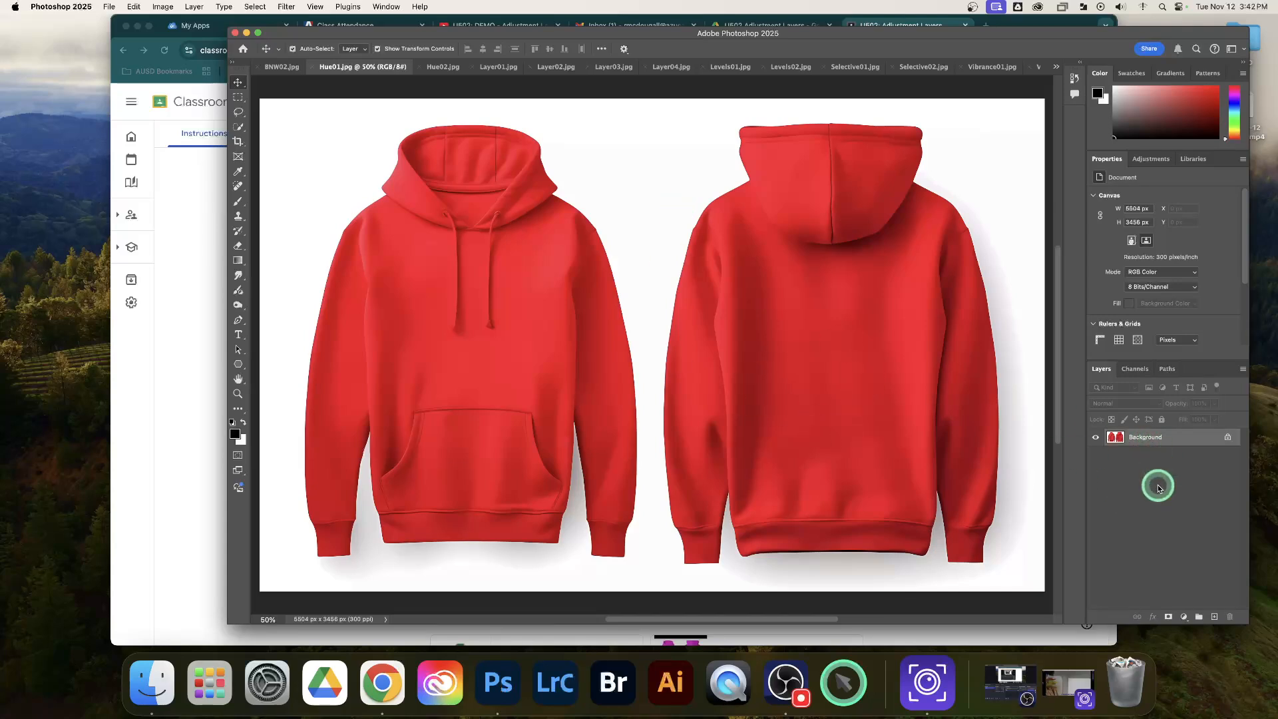
{"action": "left_click", "coordinate": [1183, 617]}
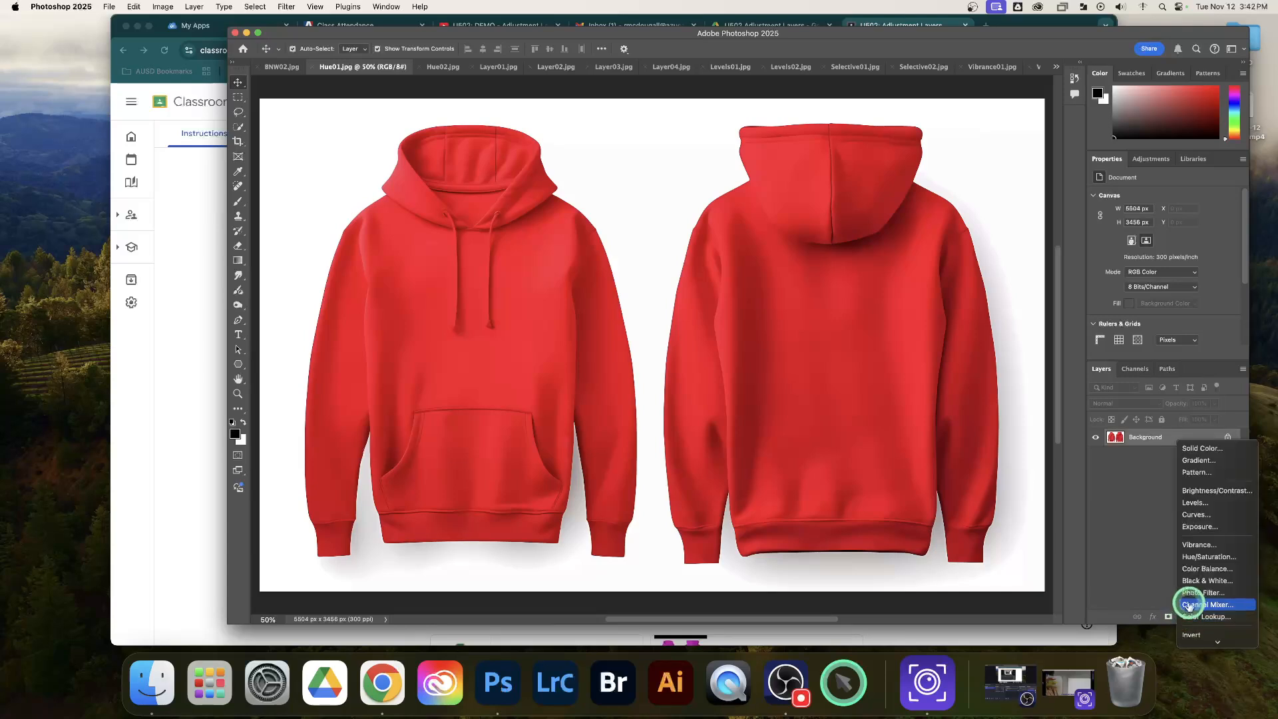
{"action": "left_click", "coordinate": [1218, 558]}
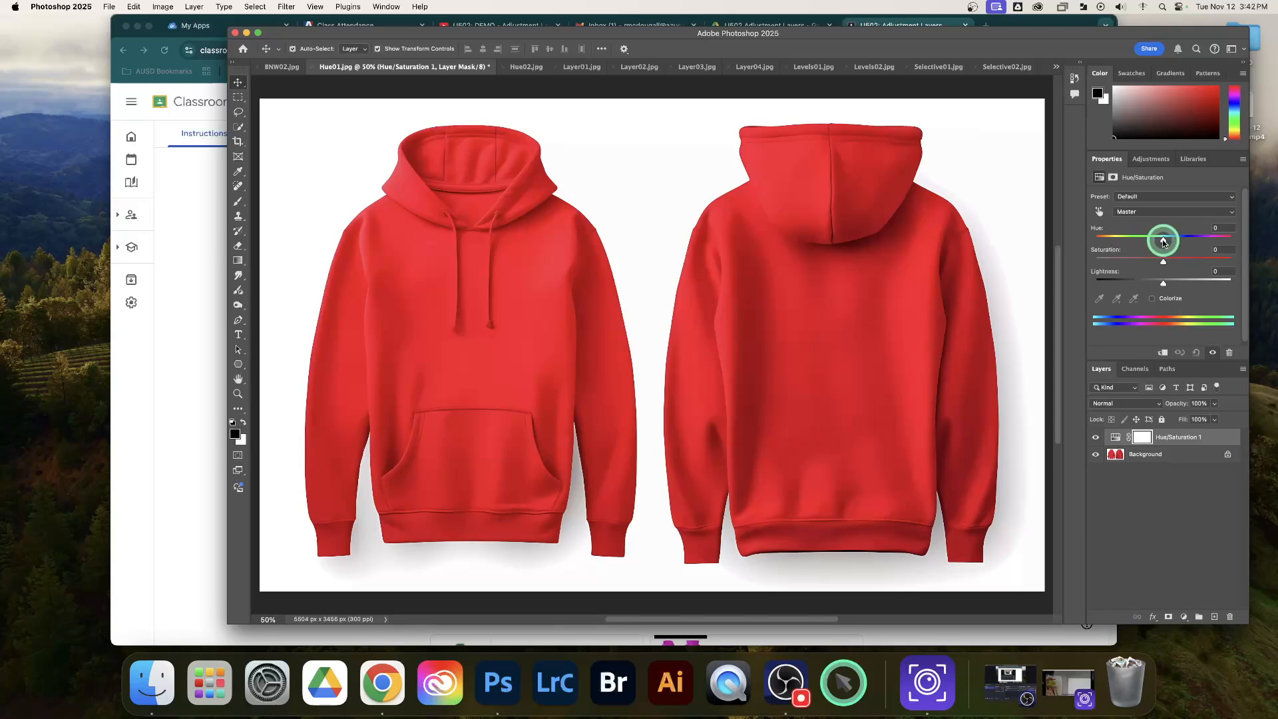
Step: Try shifting the hoodies' hue to magenta, turquoise and orange, and reset Hue to 0
{"action": "left_click_drag", "start_coordinate": [1164, 241], "coordinate": [1155, 242]}
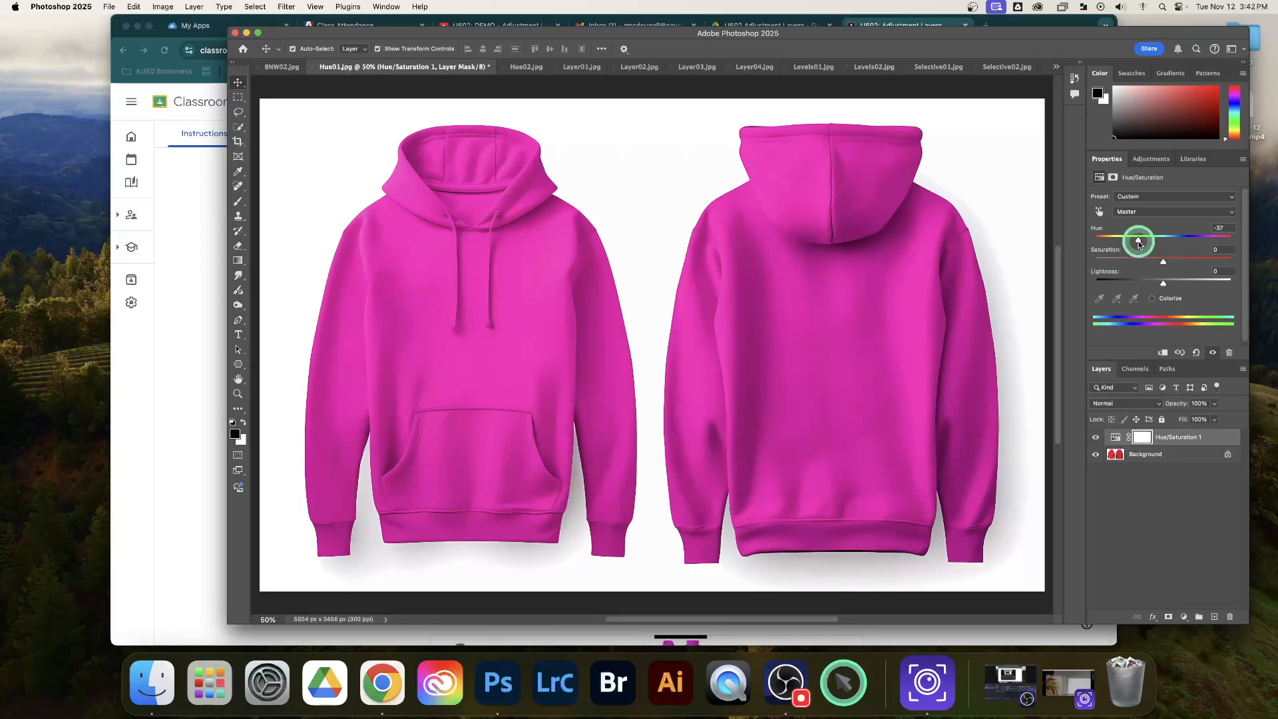
{"action": "left_click_drag", "start_coordinate": [1138, 244], "coordinate": [1233, 244]}
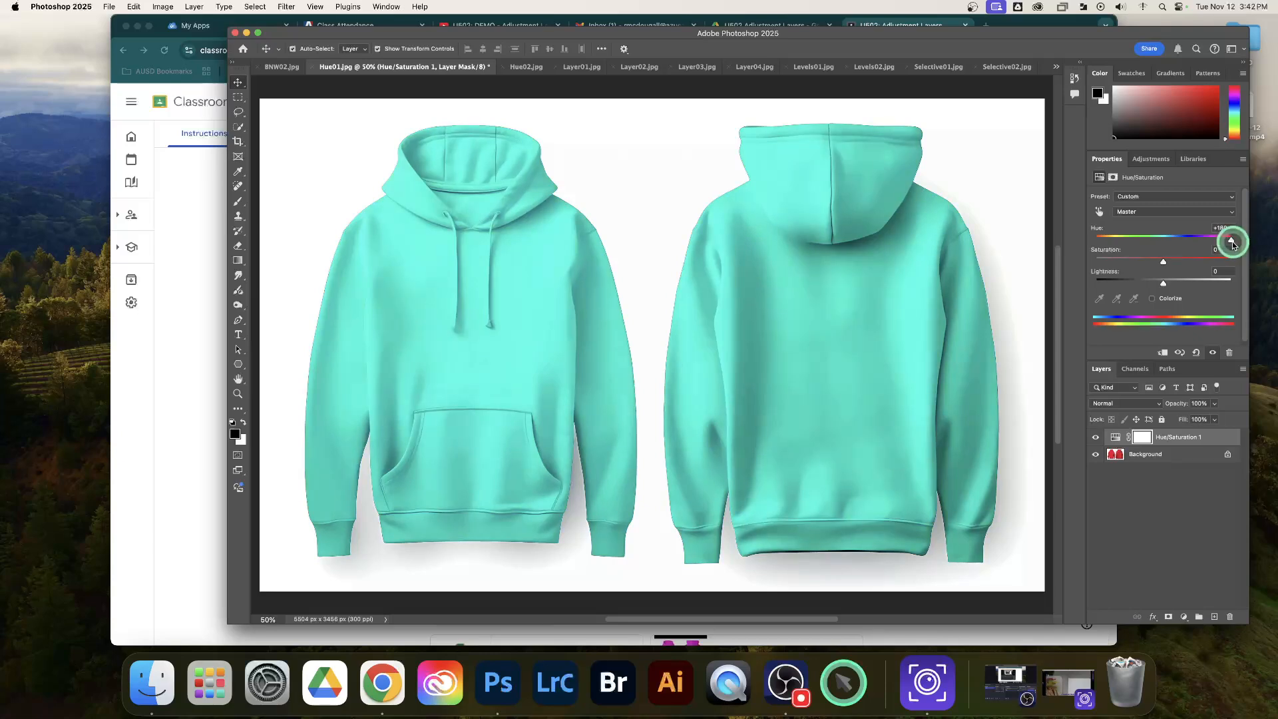
{"action": "left_click_drag", "start_coordinate": [1232, 244], "coordinate": [1192, 245]}
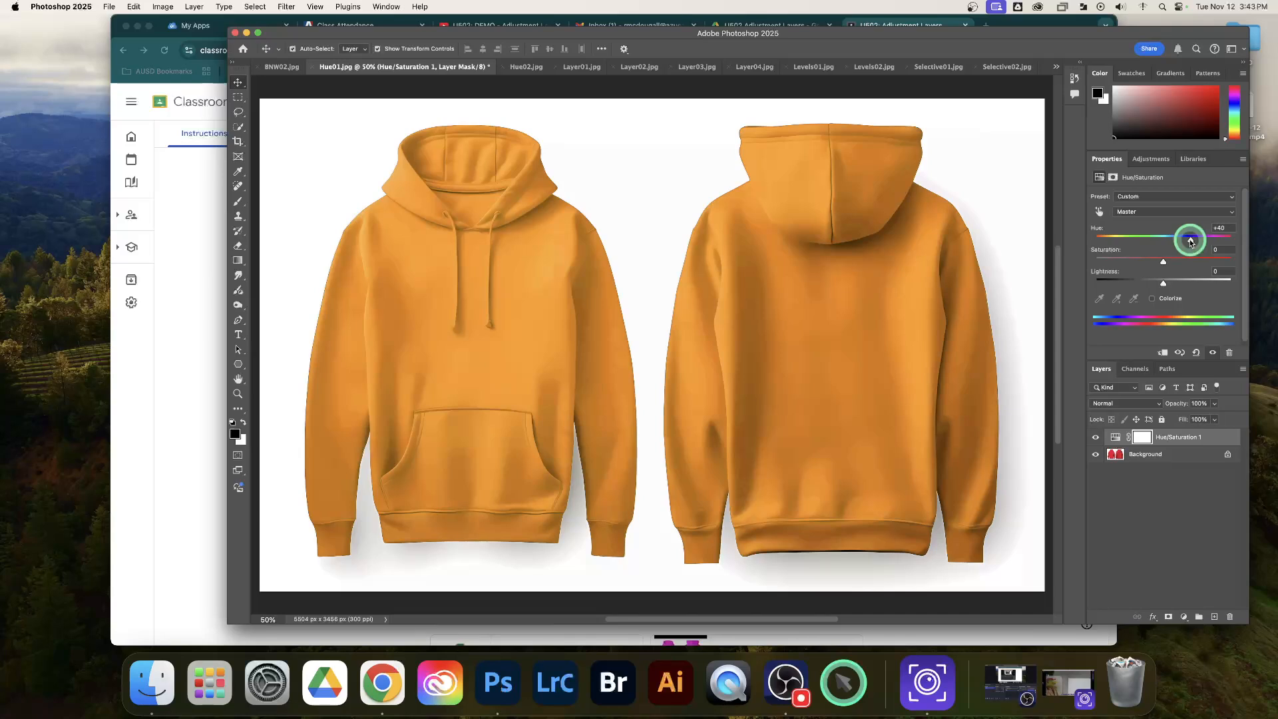
{"action": "double_click", "coordinate": [1190, 241]}
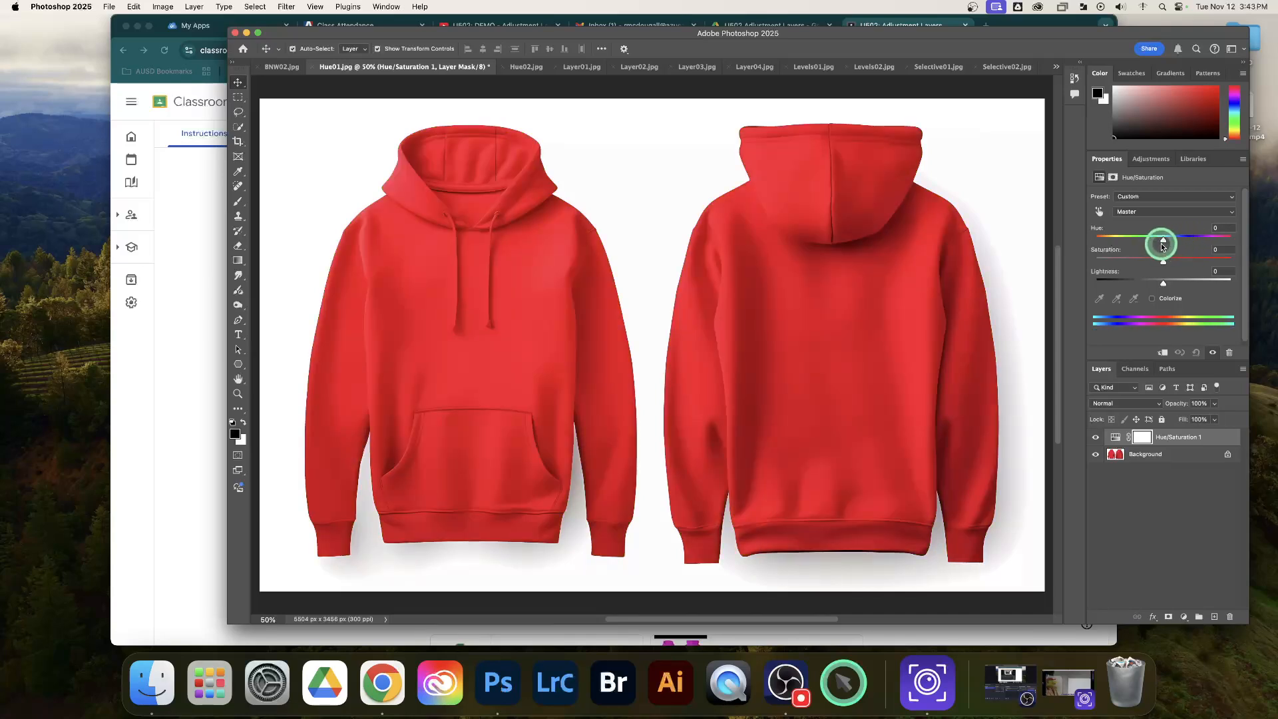
Step: Set the Hue/Saturation layer's Hue to -112 to turn the hoodies blue
{"action": "left_click_drag", "start_coordinate": [1163, 241], "coordinate": [1134, 241]}
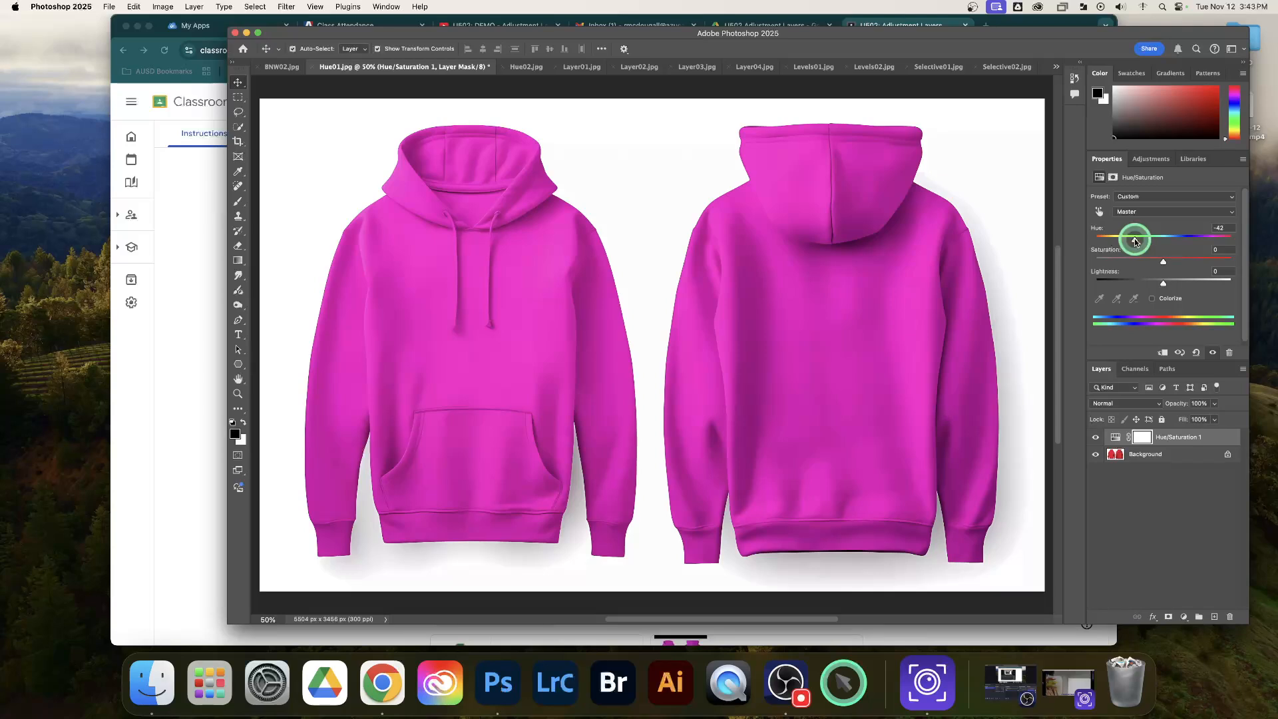
{"action": "left_click_drag", "start_coordinate": [1135, 241], "coordinate": [1115, 241]}
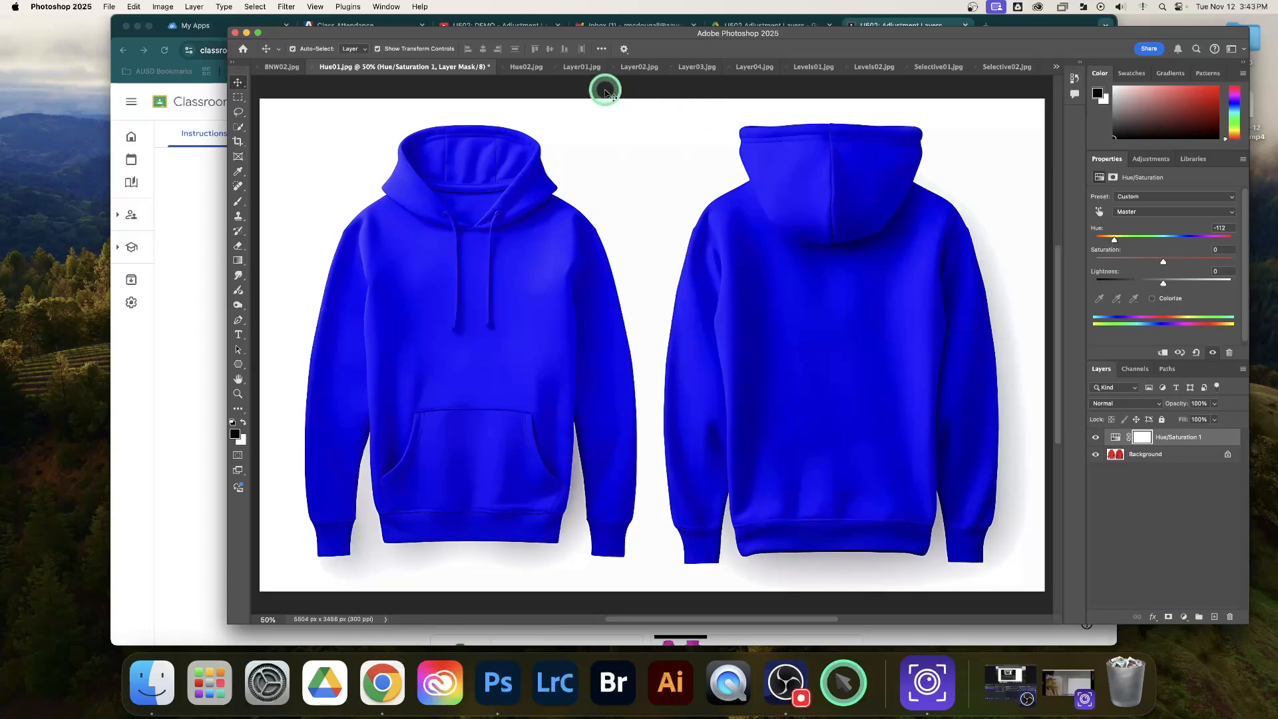
Step: Switch to Hue02.jpg and add a Hue/Saturation adjustment layer above the green sneaker image
{"action": "left_click", "coordinate": [517, 67]}
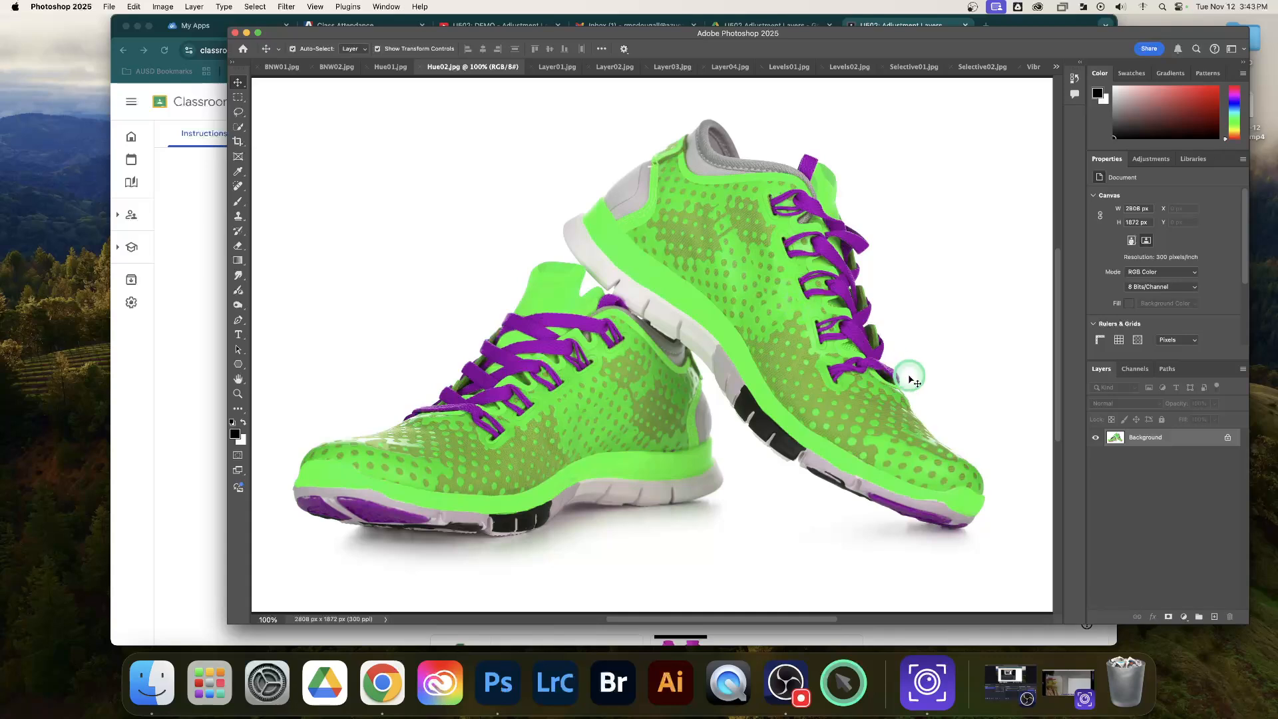
{"action": "left_click", "coordinate": [1152, 160]}
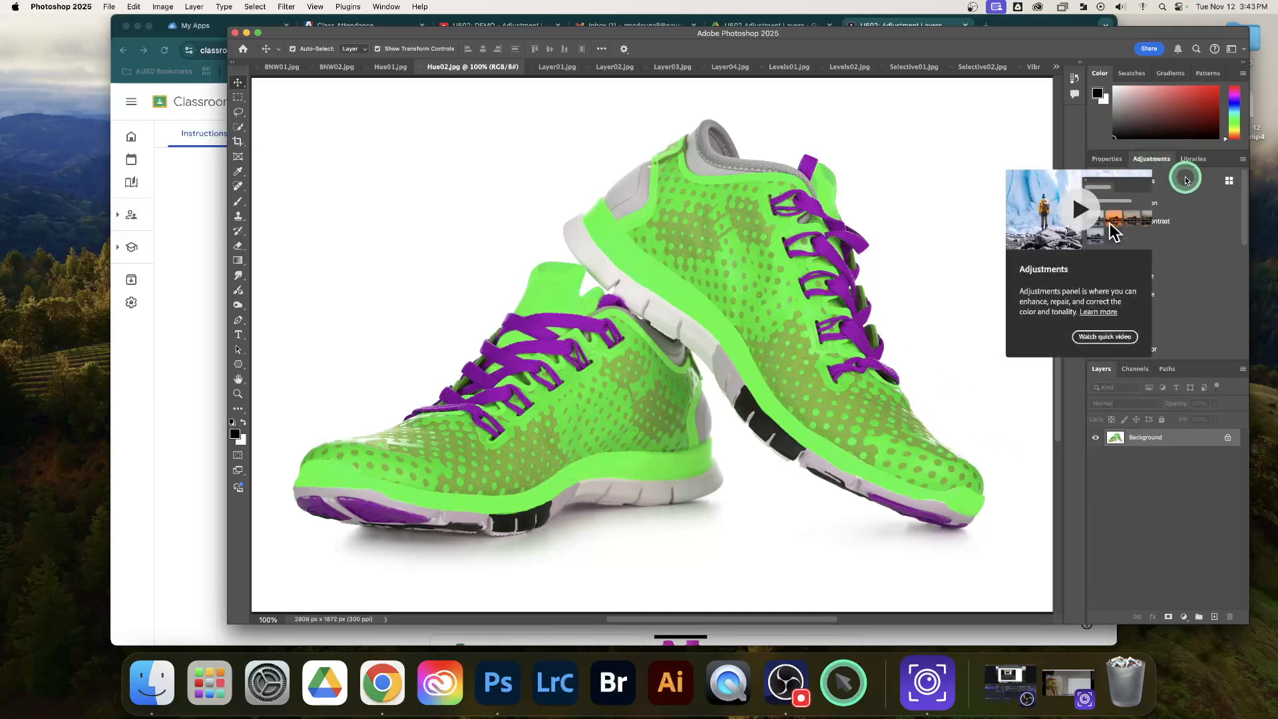
{"action": "left_click", "coordinate": [1185, 180]}
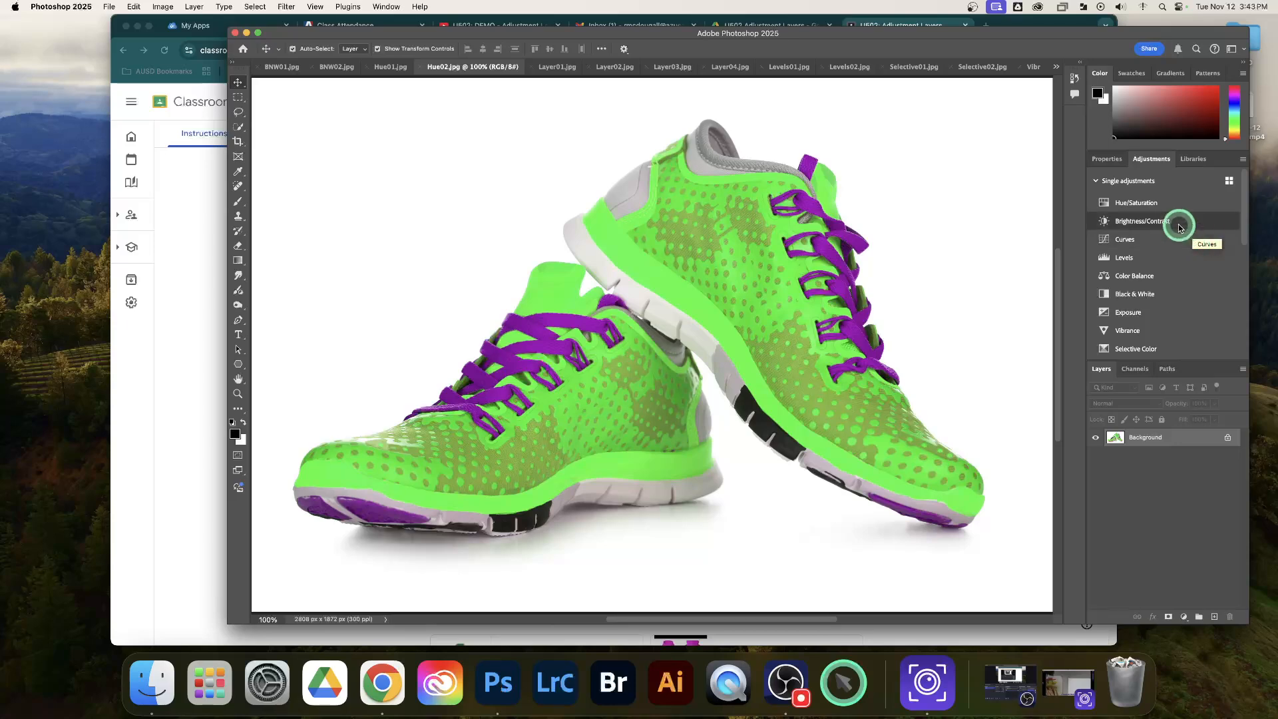
{"action": "left_click", "coordinate": [1162, 203]}
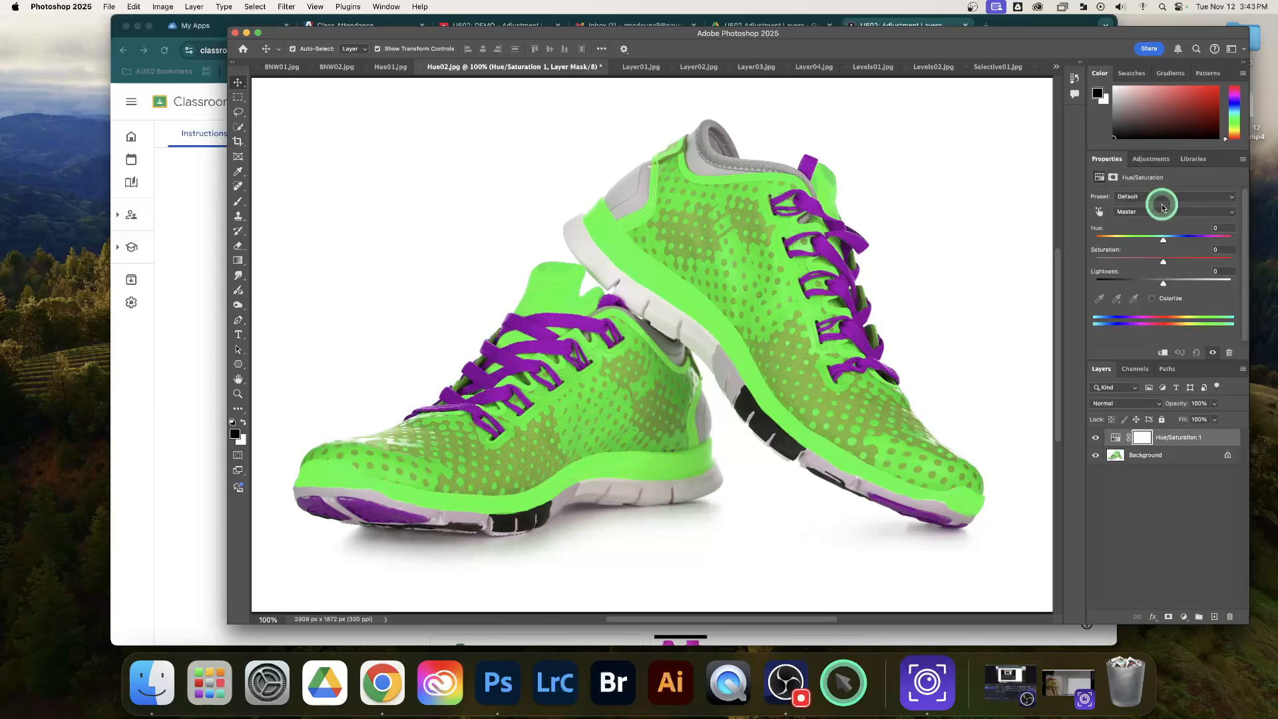
Step: Shift the sneakers' Hue to about -176 for magenta shoes with green laces
{"action": "left_click_drag", "start_coordinate": [1162, 241], "coordinate": [1100, 241]}
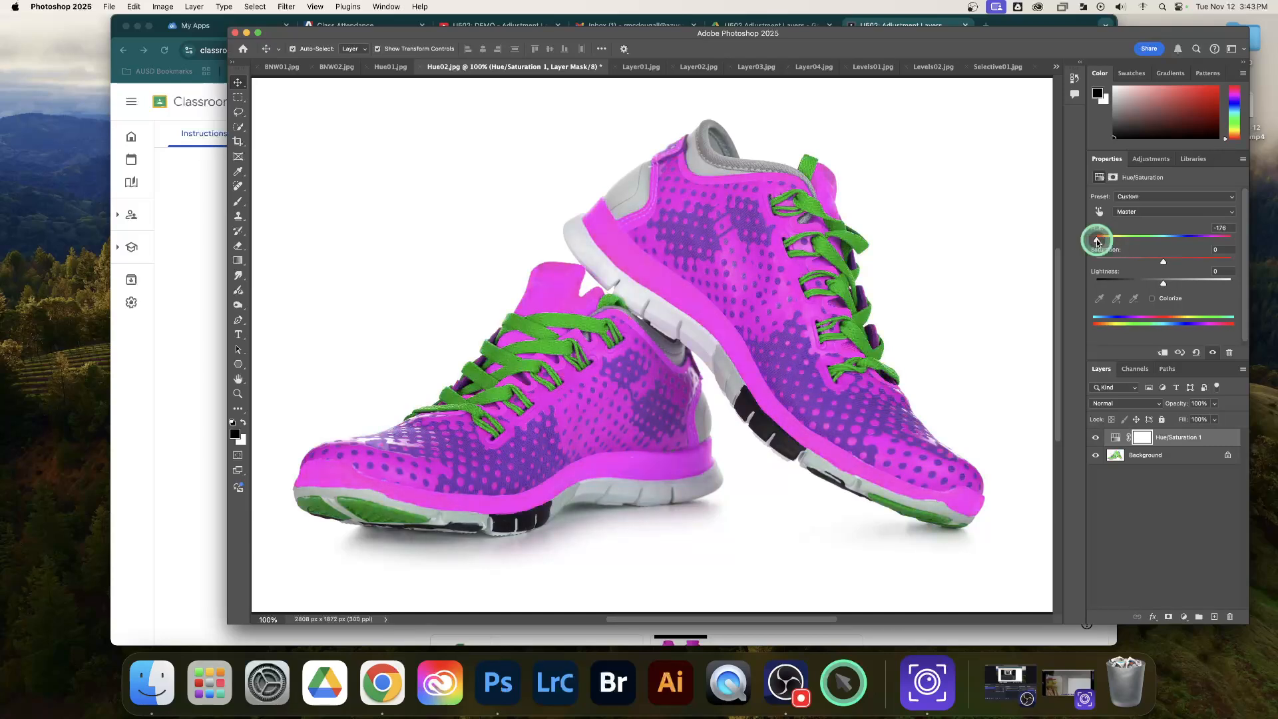
{"action": "scroll", "coordinate": [1148, 389], "scroll_direction": "up", "scroll_amount": 2}
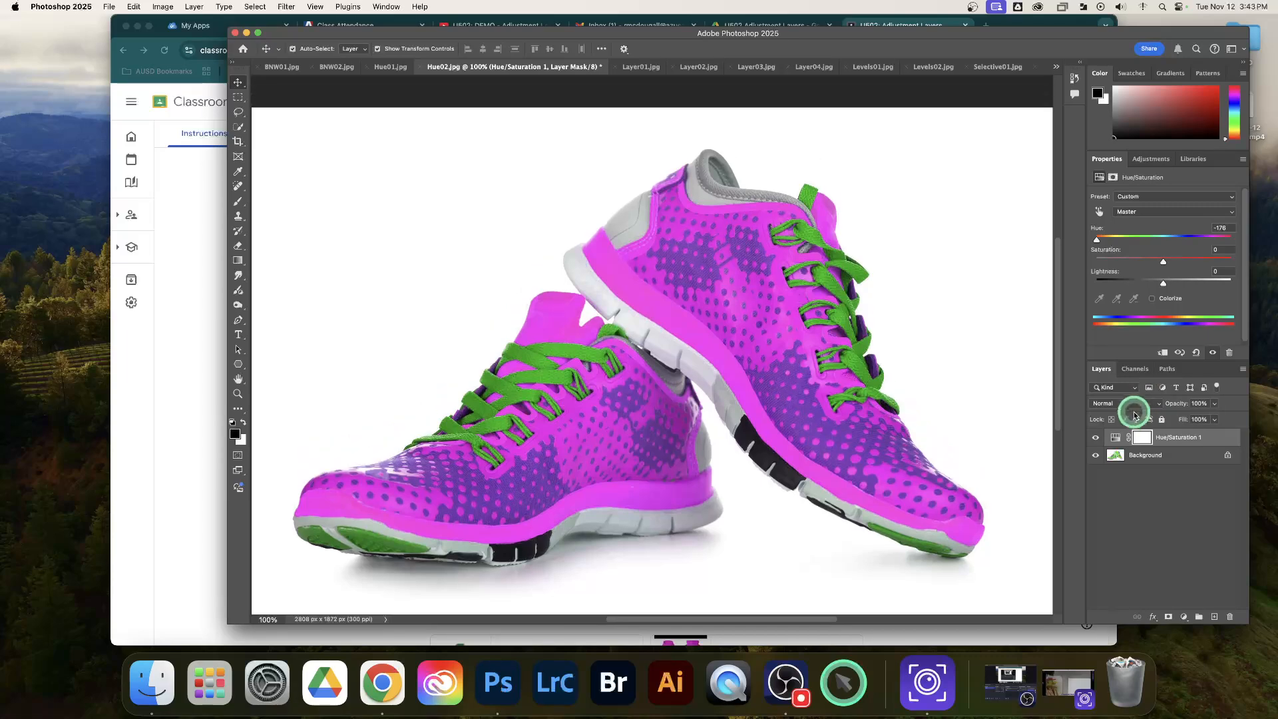
{"action": "scroll", "coordinate": [917, 398], "scroll_direction": "down", "scroll_amount": 1}
{"action": "scroll", "coordinate": [917, 398], "scroll_direction": "down", "scroll_amount": 1}
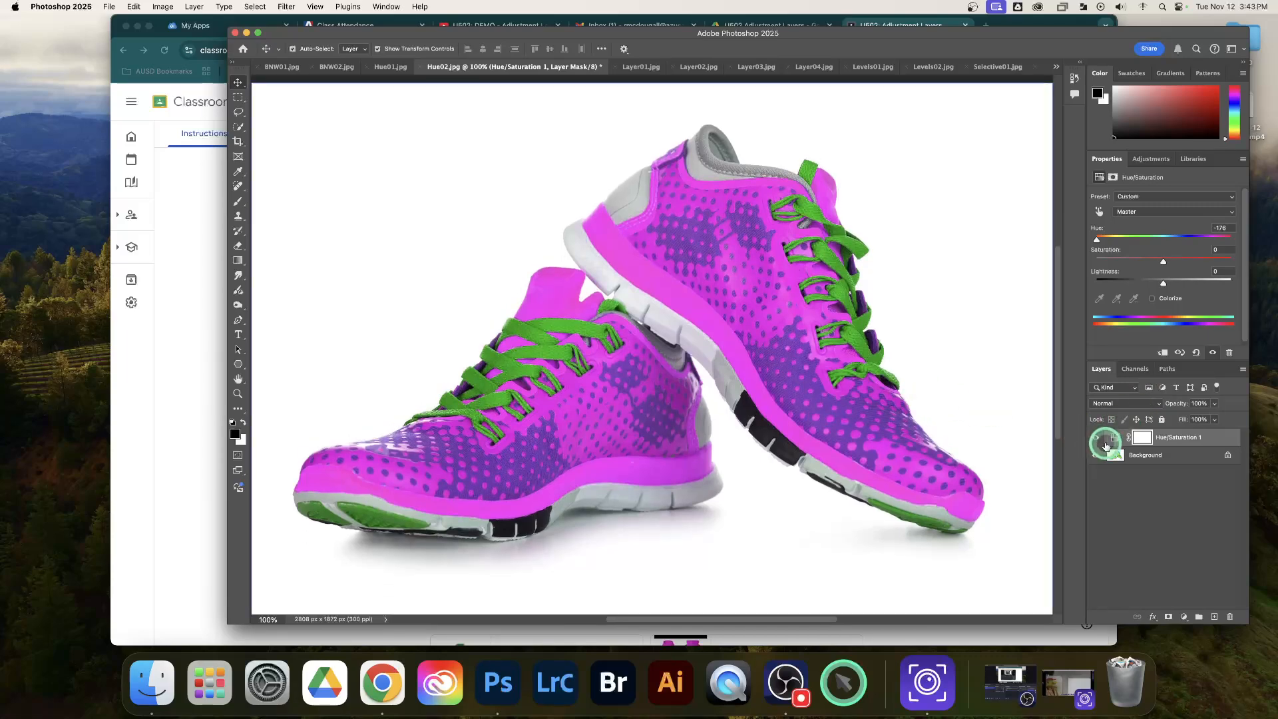
Step: Toggle the Hue/Saturation layer's visibility to compare the sneakers before and after, leave it shown, and deselect the layer
{"action": "left_click", "coordinate": [1093, 437]}
{"action": "left_click", "coordinate": [1093, 438]}
{"action": "left_click", "coordinate": [1093, 437]}
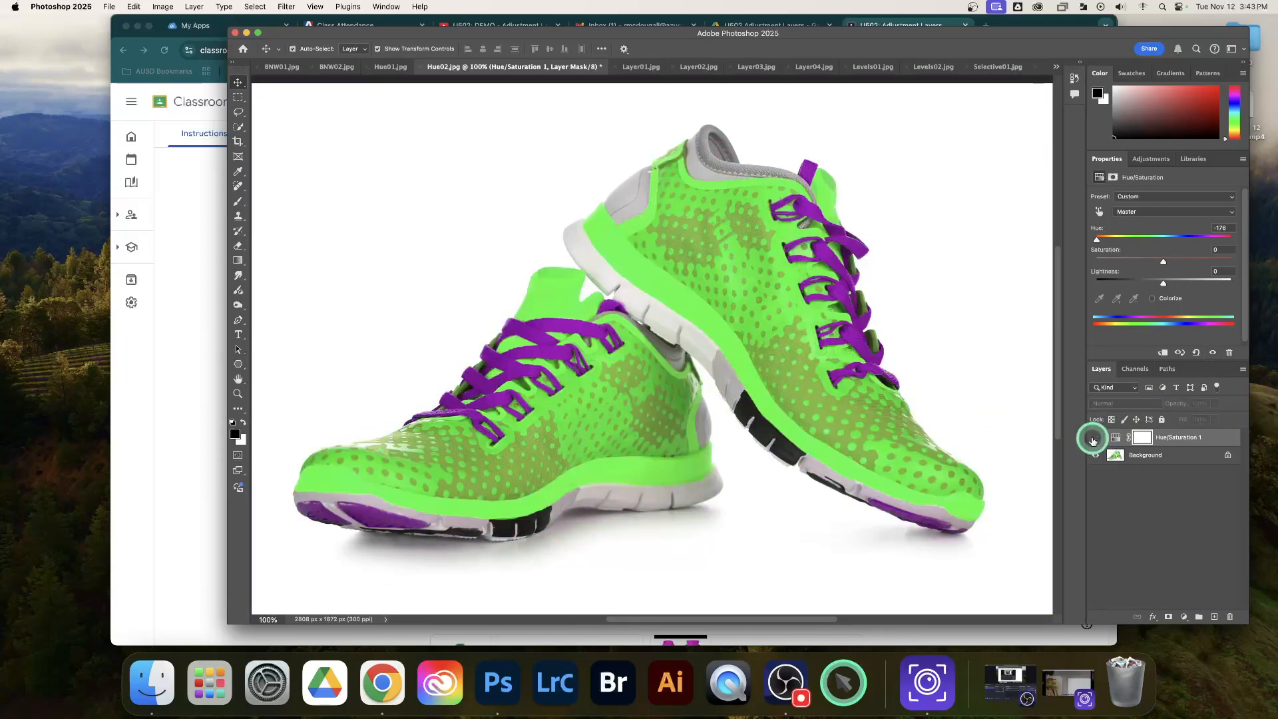
{"action": "left_click", "coordinate": [1094, 438]}
{"action": "left_click", "coordinate": [1093, 439]}
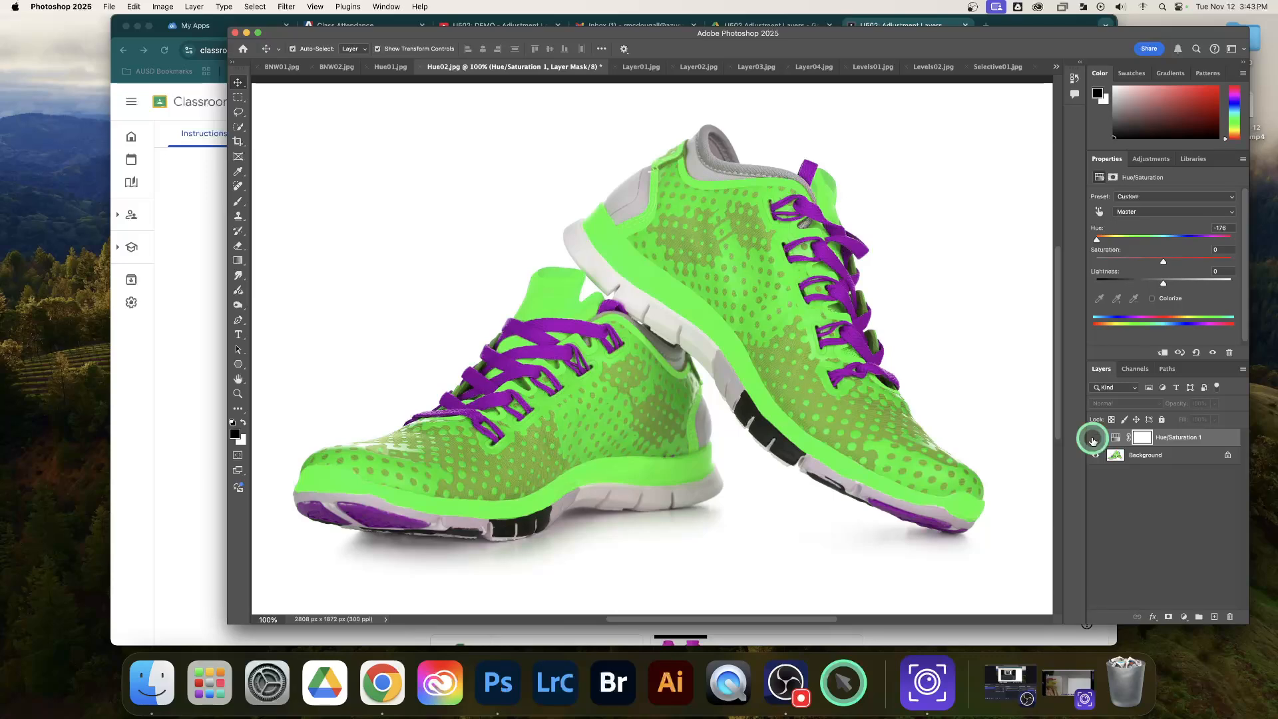
{"action": "left_click", "coordinate": [1093, 437]}
{"action": "left_click", "coordinate": [1094, 438]}
{"action": "left_click", "coordinate": [1092, 439]}
{"action": "left_click", "coordinate": [1135, 500]}
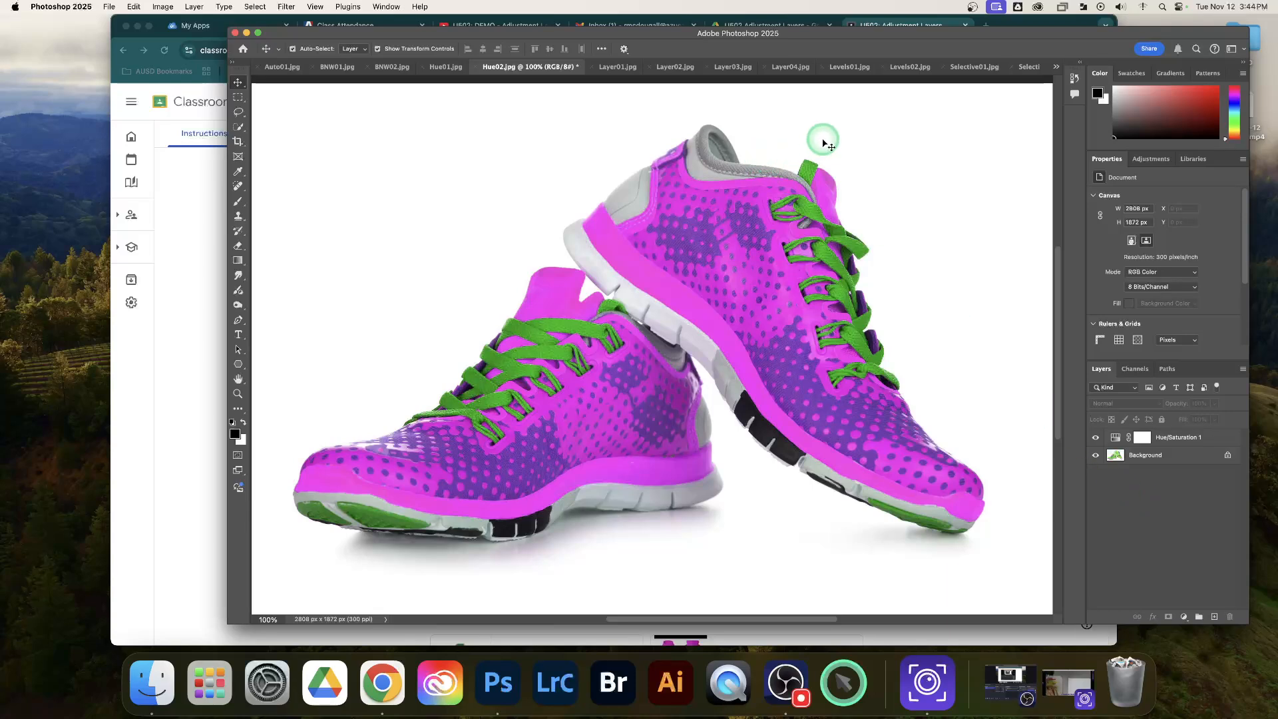
Step: Reselect the Hue/Saturation layer in Hue02.jpg and set its Hue to -114 to make the sneakers orange-red
{"action": "left_click", "coordinate": [966, 67]}
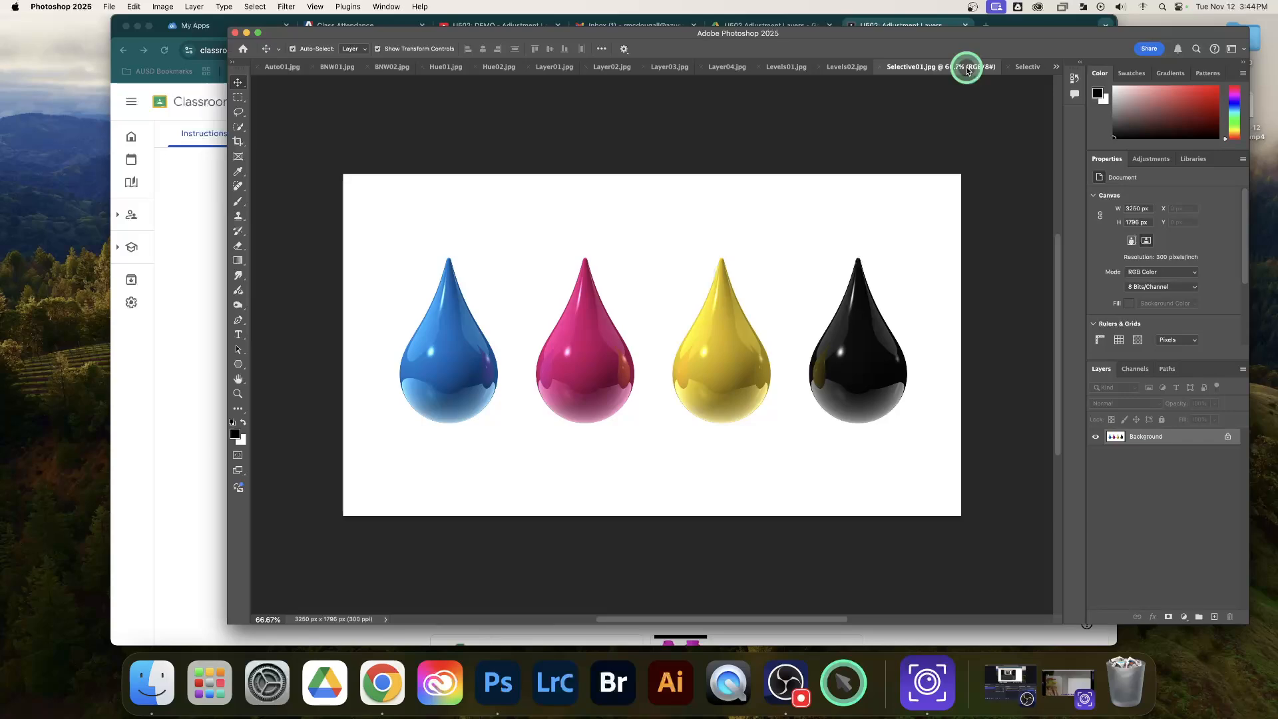
{"action": "left_click", "coordinate": [496, 67]}
{"action": "left_click", "coordinate": [1173, 437]}
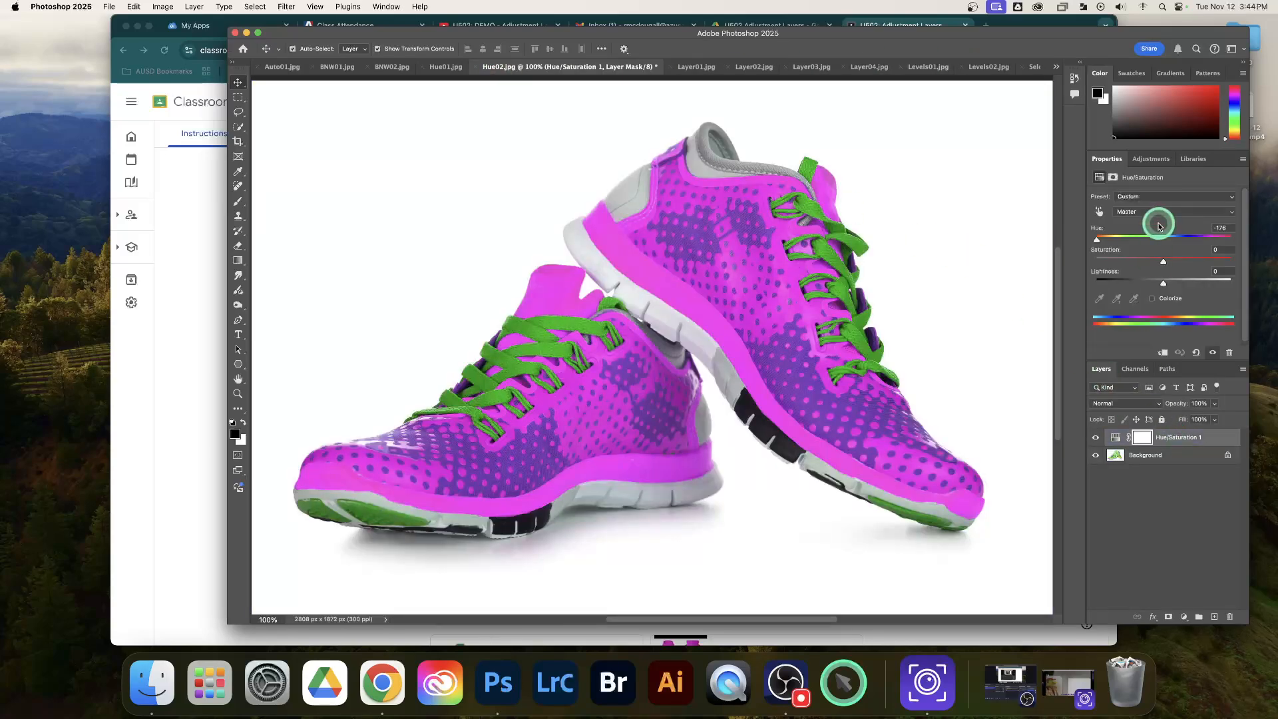
{"action": "left_click_drag", "start_coordinate": [1161, 237], "coordinate": [1111, 243]}
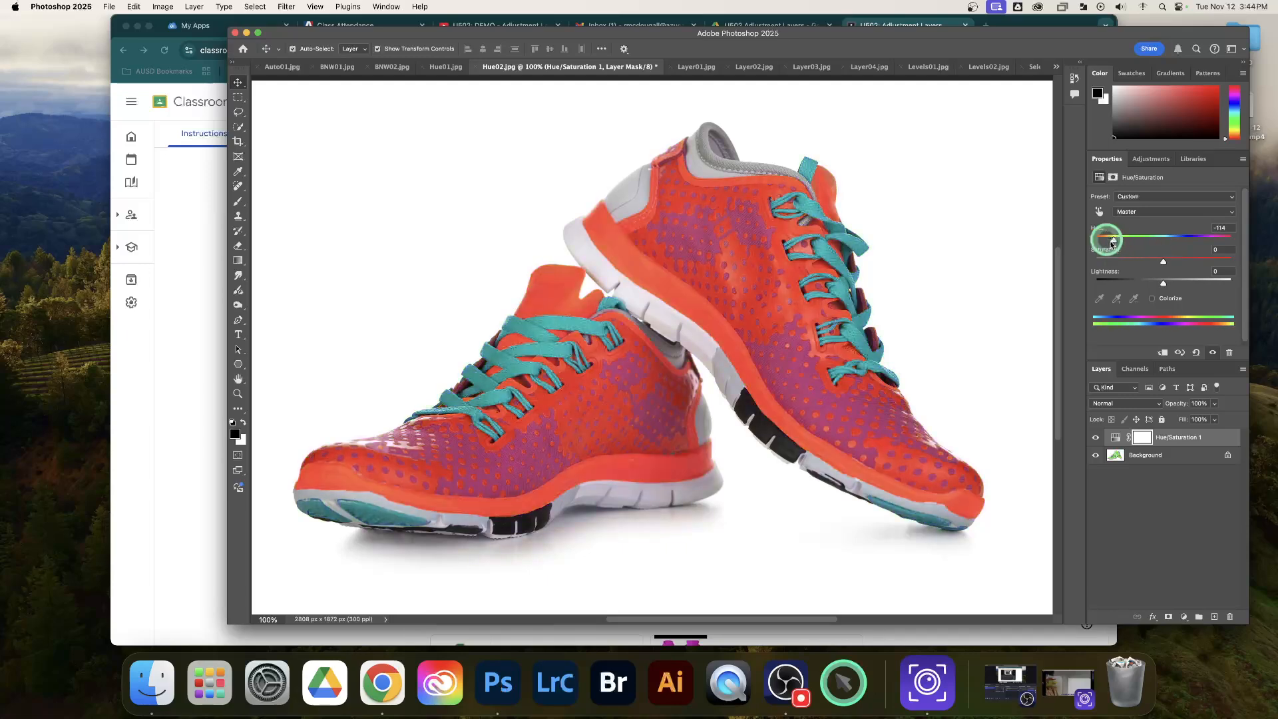
Step: Switch to Selective01.jpg and add a Hue/Saturation adjustment layer above the four colored drops
{"action": "left_click", "coordinate": [1031, 67]}
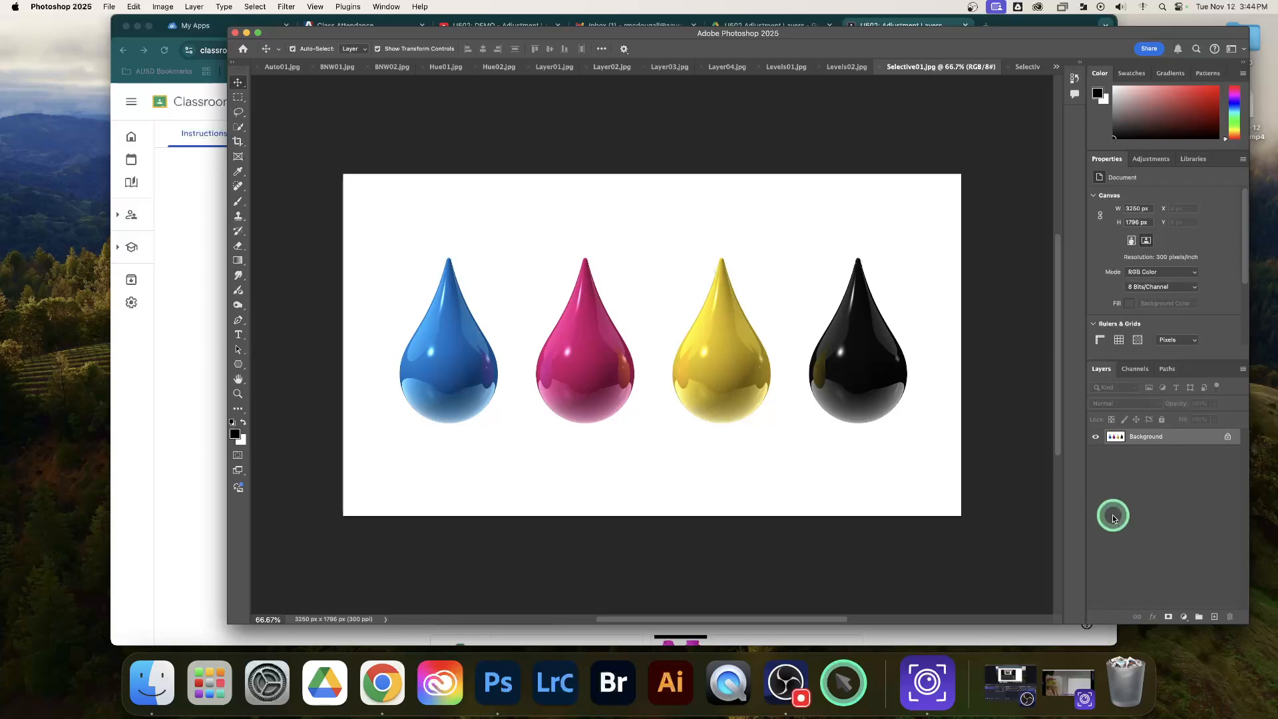
{"action": "left_click", "coordinate": [1183, 617]}
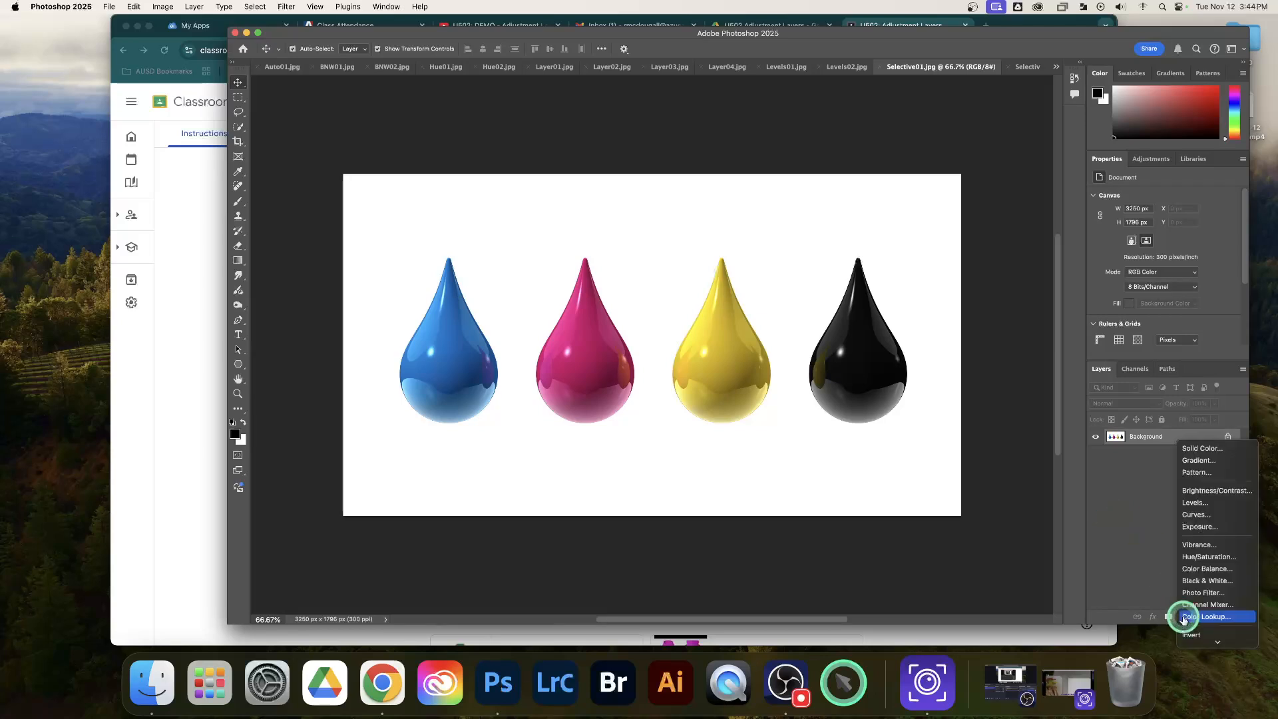
{"action": "left_click", "coordinate": [1207, 557]}
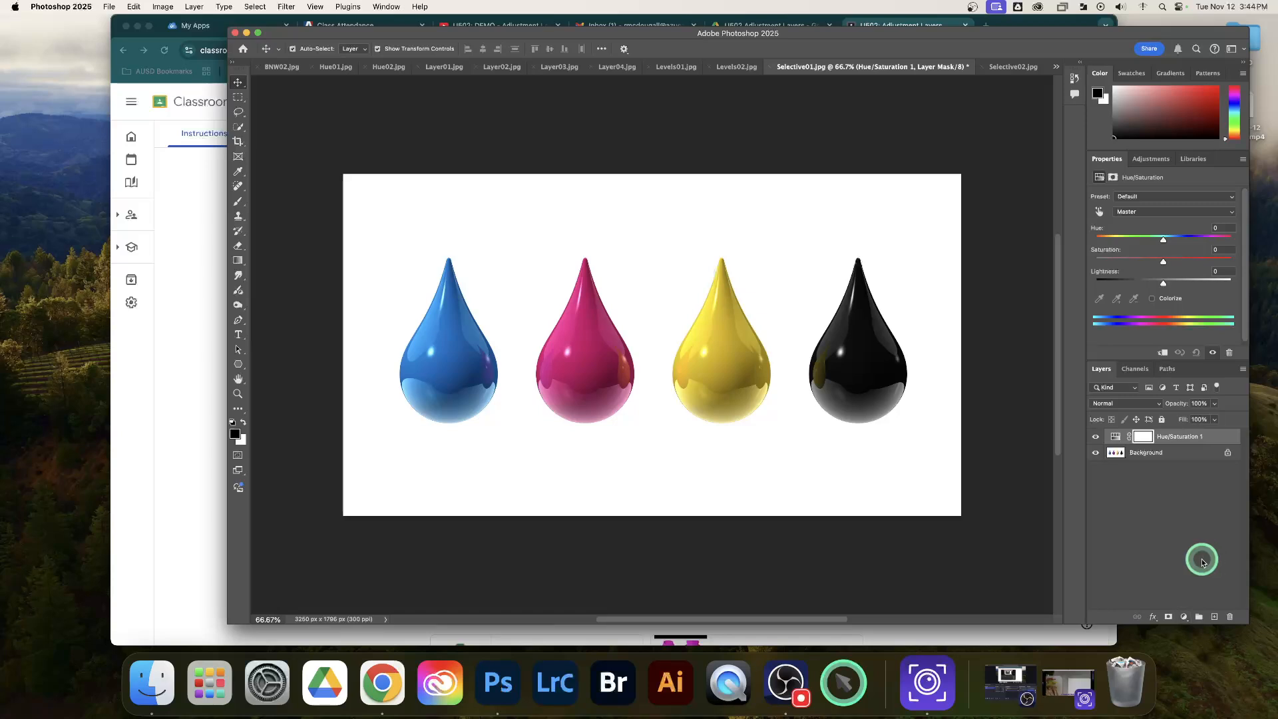
Step: Limit the Hue/Saturation adjustment to Yellows and set Hue to +45 to turn the yellow drop green
{"action": "mouse_move", "coordinate": [1161, 238]}
{"action": "left_mouse_down"}
{"action": "mouse_move", "coordinate": [1107, 240]}
{"action": "mouse_move", "coordinate": [1198, 239]}
{"action": "mouse_move", "coordinate": [1163, 238]}
{"action": "left_mouse_up"}
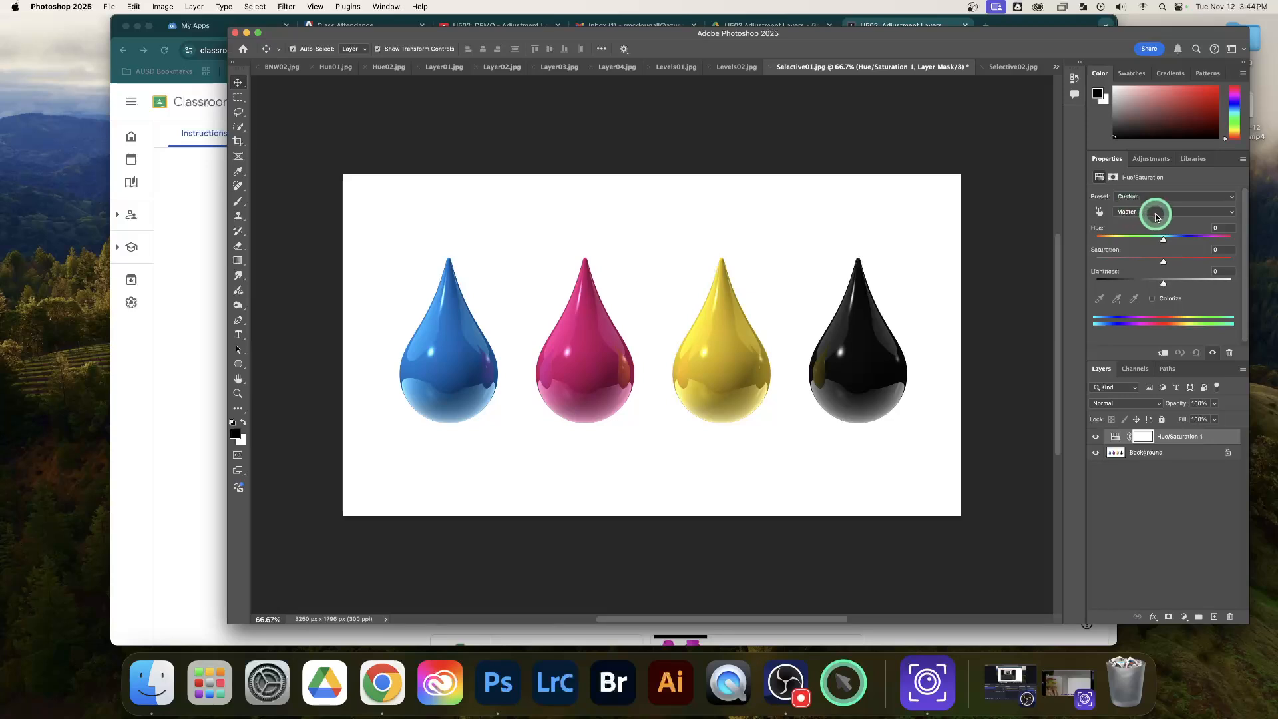
{"action": "left_click", "coordinate": [1154, 213]}
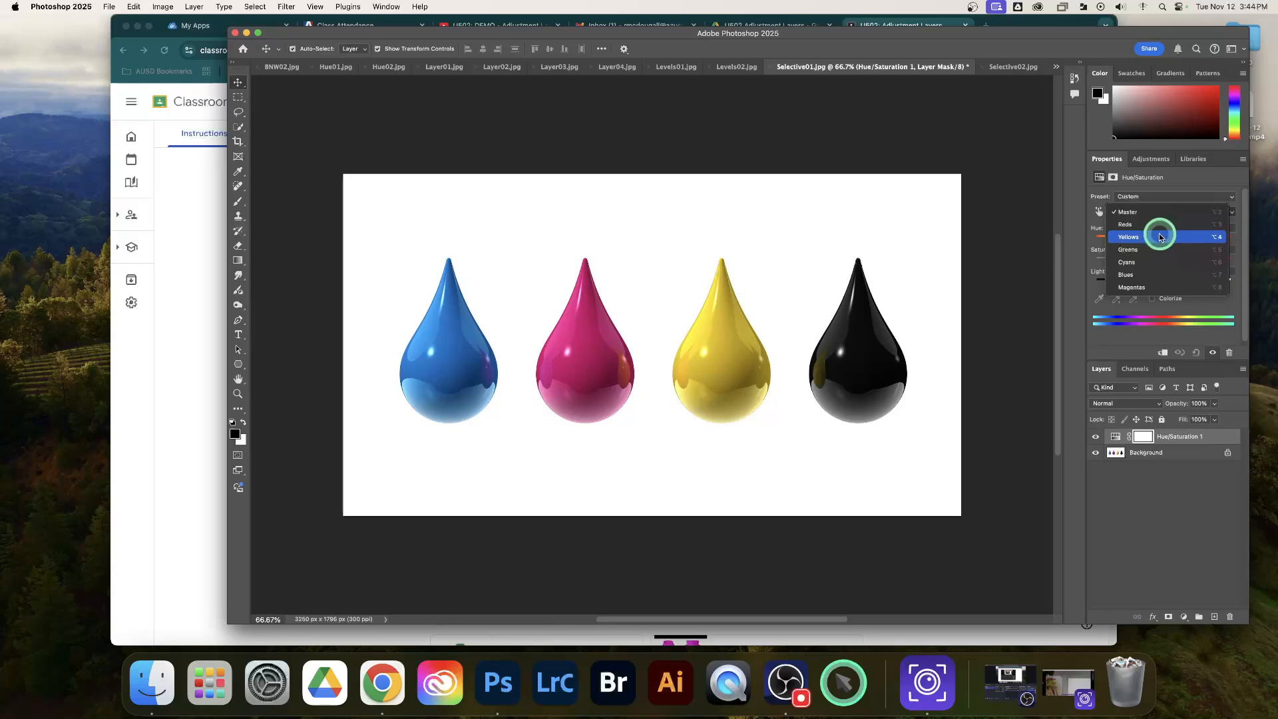
{"action": "left_click", "coordinate": [1159, 235]}
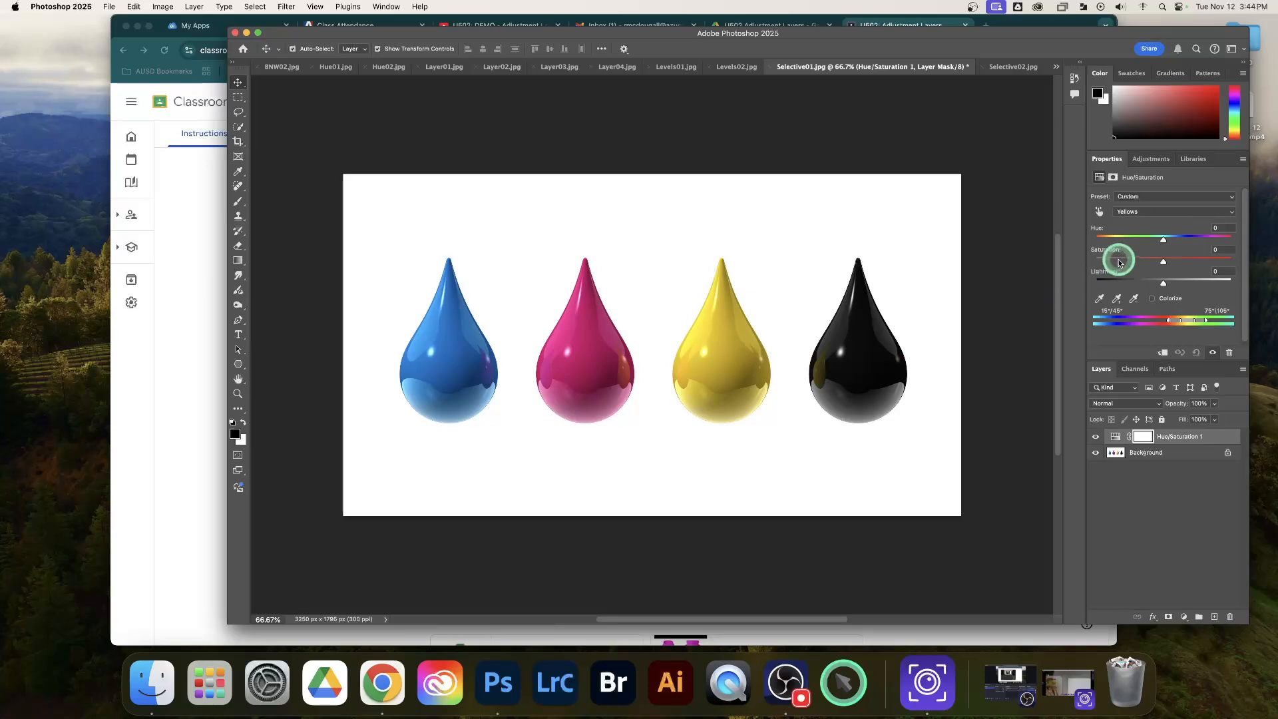
{"action": "left_click_drag", "start_coordinate": [1163, 239], "coordinate": [1190, 243]}
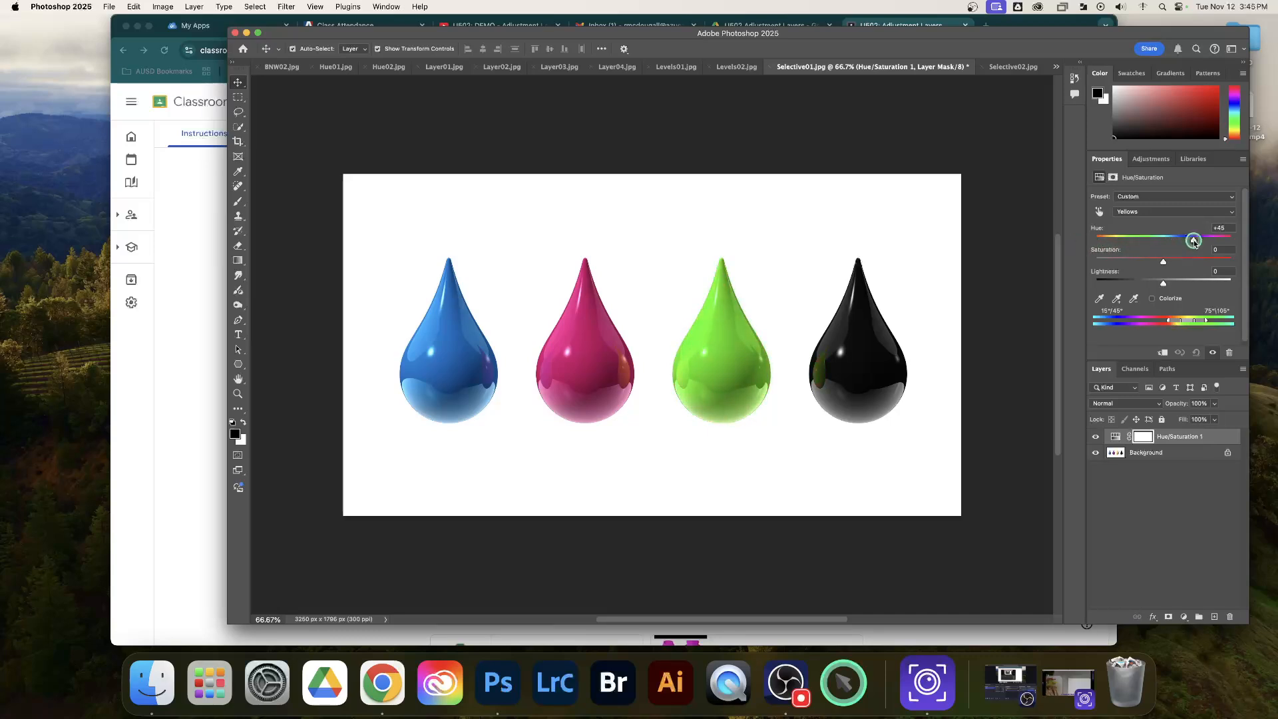
Step: Toggle the Hue/Saturation layer's visibility to compare the yellow drop before and after
{"action": "left_click", "coordinate": [1098, 441]}
{"action": "left_click", "coordinate": [1098, 442]}
{"action": "left_click", "coordinate": [1098, 441]}
{"action": "left_click", "coordinate": [1097, 441]}
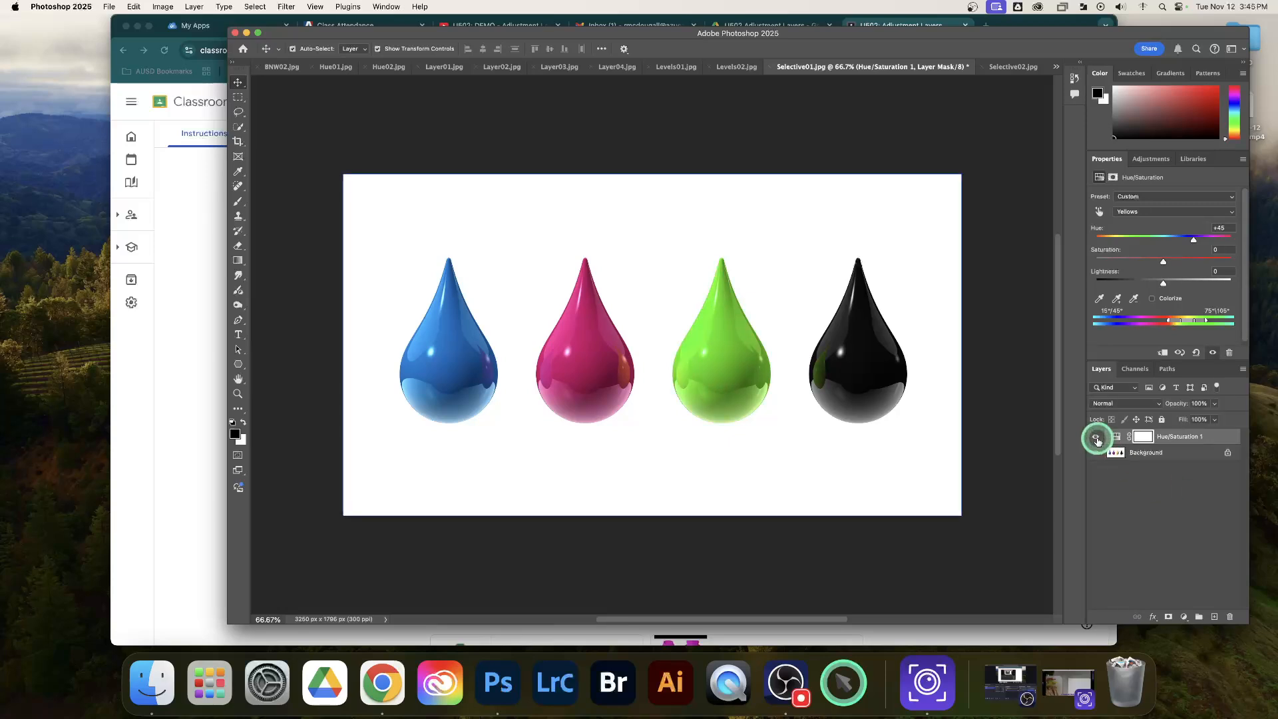
Step: Switch to Selective02.jpg and add a Hue/Saturation adjustment layer above the four colored bins
{"action": "left_click", "coordinate": [1013, 67]}
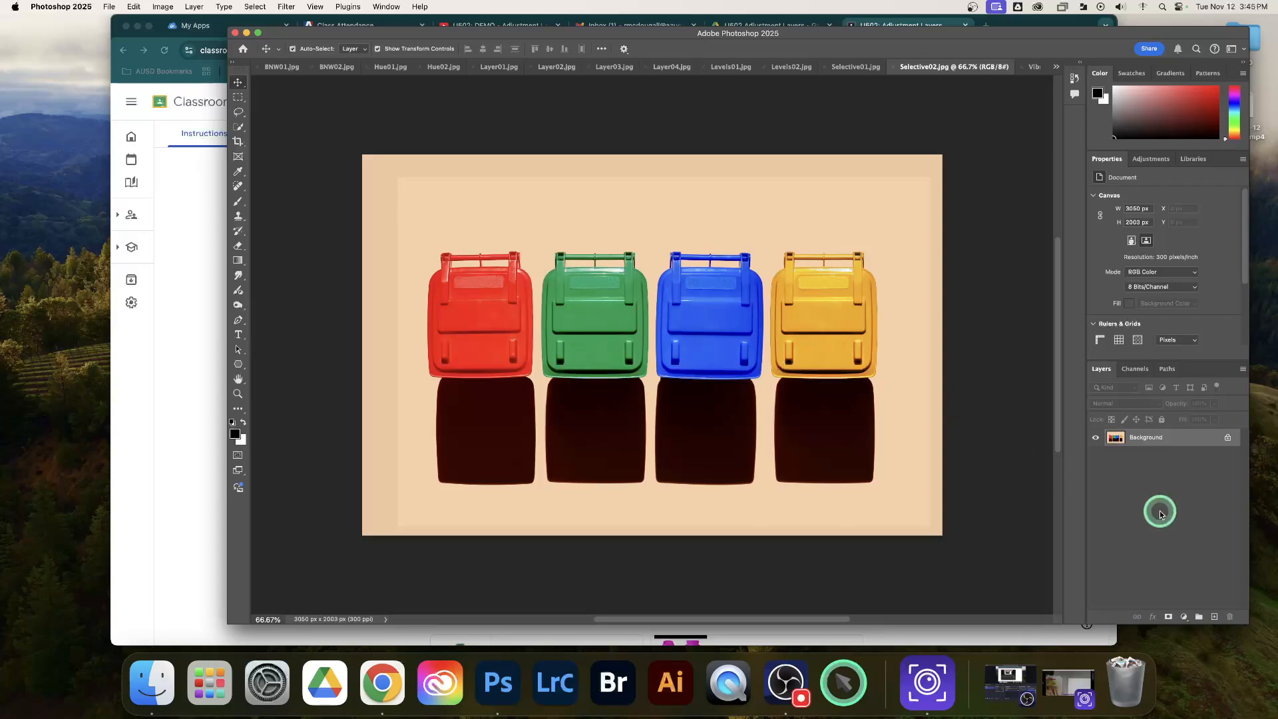
{"action": "left_click", "coordinate": [1152, 160]}
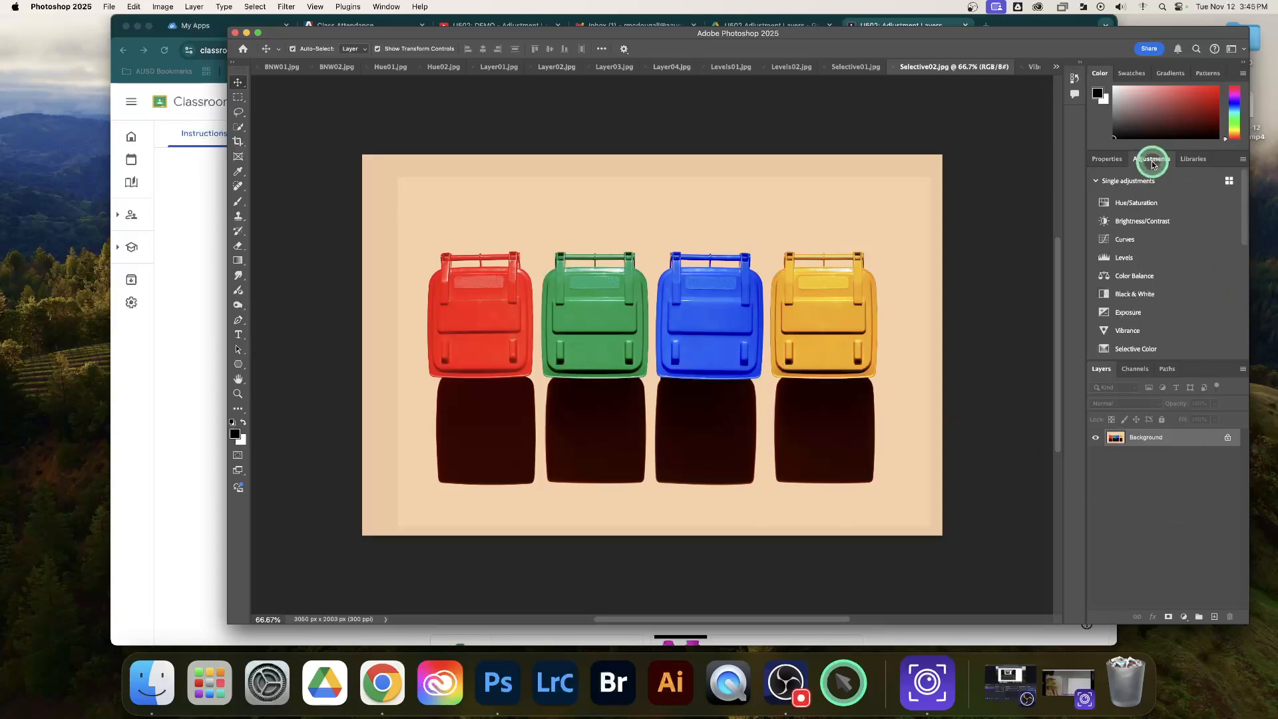
{"action": "left_click", "coordinate": [1205, 209]}
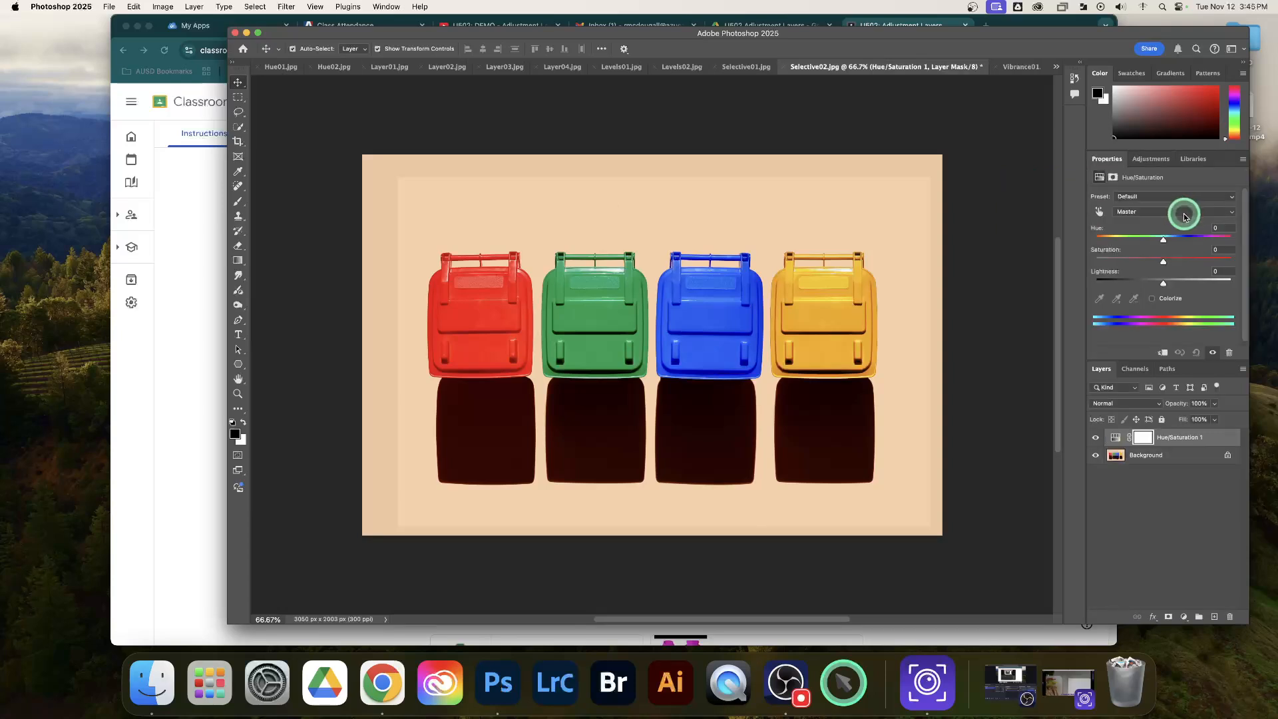
Step: Limit the Hue/Saturation adjustment to Greens, set Hue to -180 to turn the green bin brown, and deselect the layer
{"action": "left_click", "coordinate": [1184, 213]}
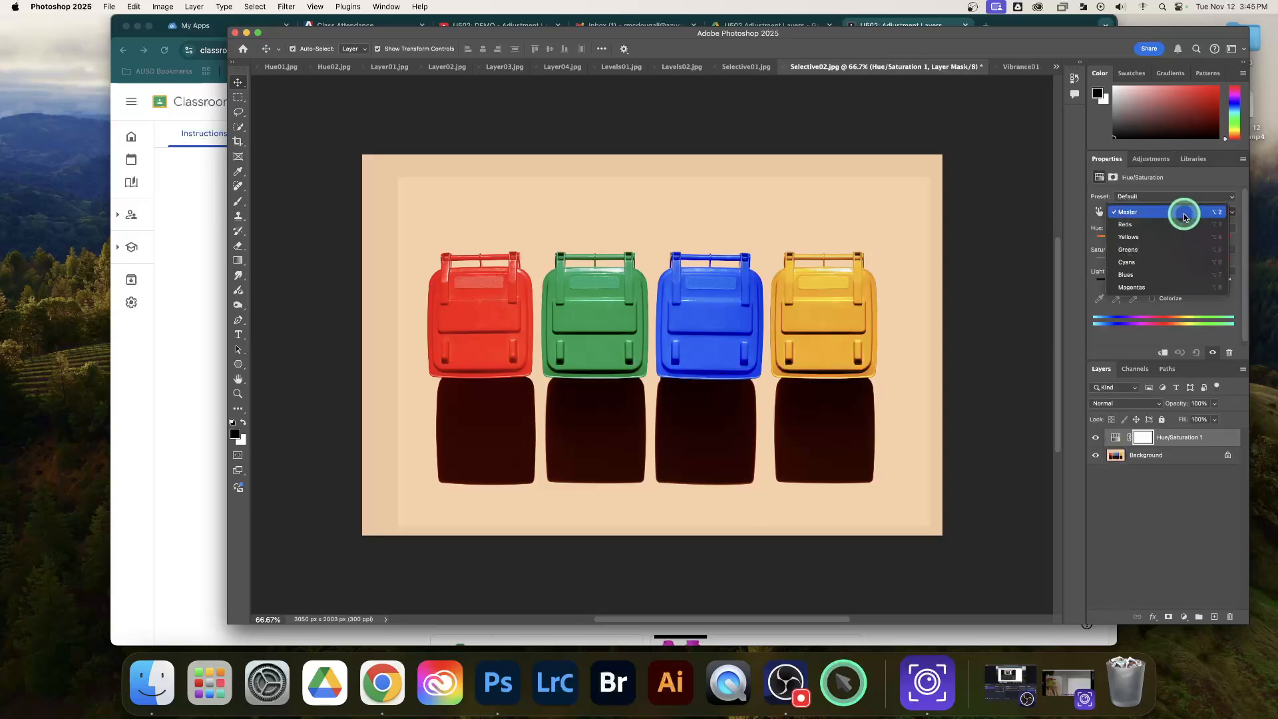
{"action": "left_click", "coordinate": [1176, 250]}
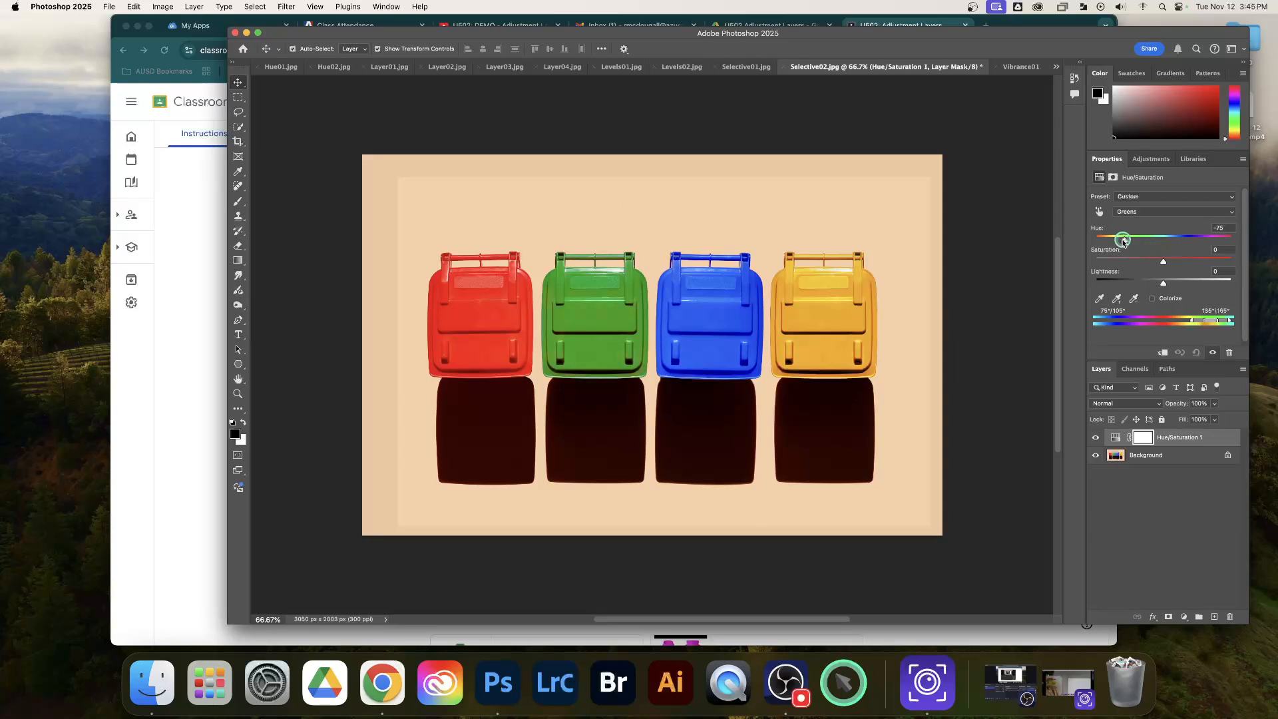
{"action": "left_click_drag", "start_coordinate": [1122, 240], "coordinate": [1078, 236]}
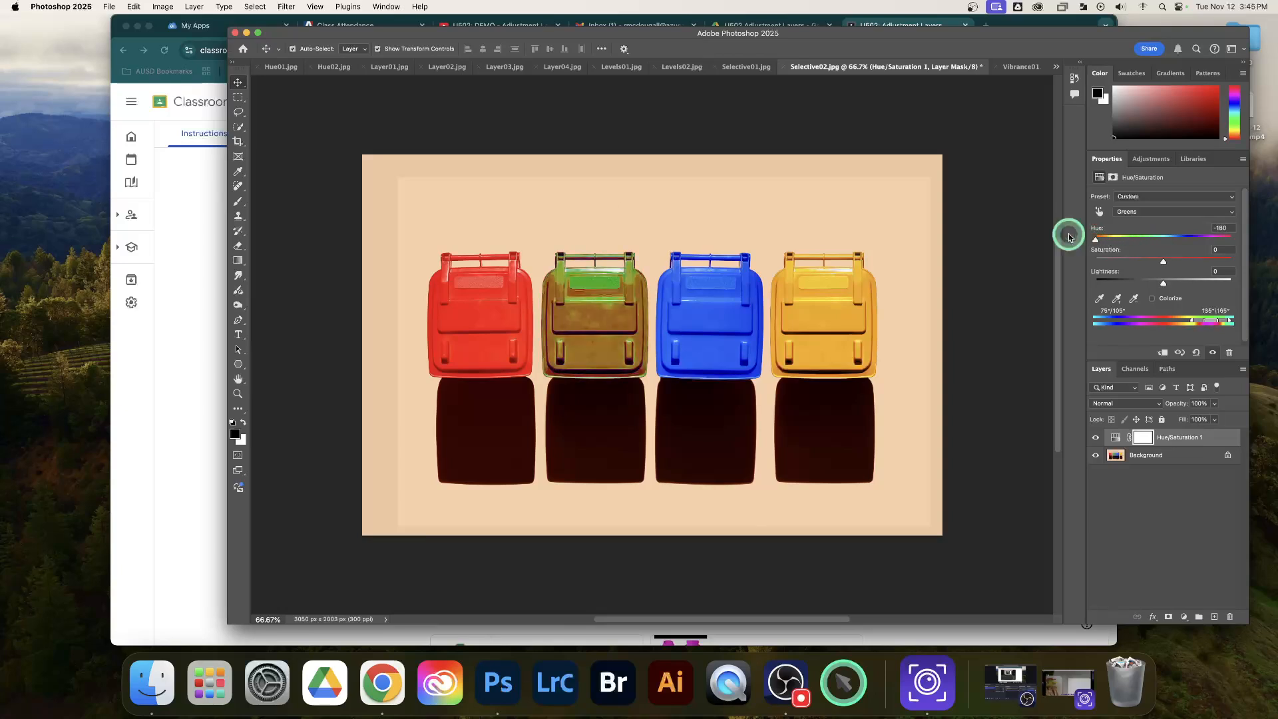
{"action": "left_click", "coordinate": [1107, 370]}
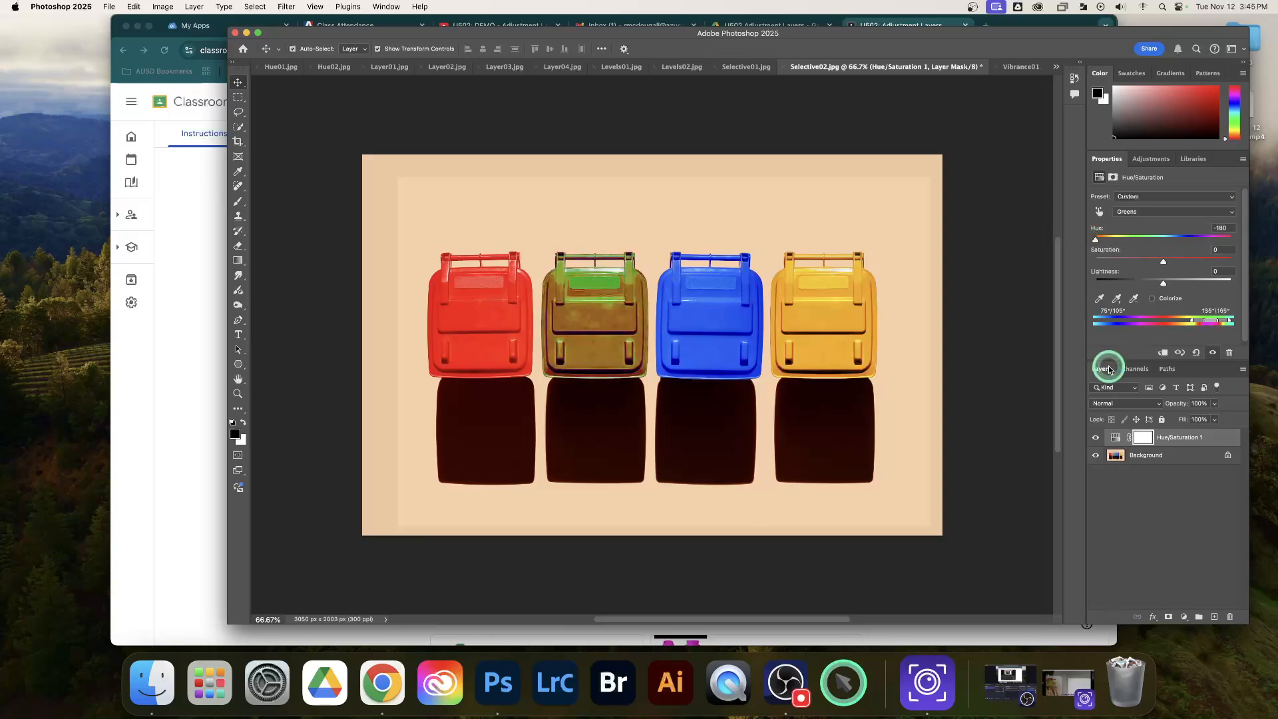
{"action": "left_click", "coordinate": [1092, 505]}
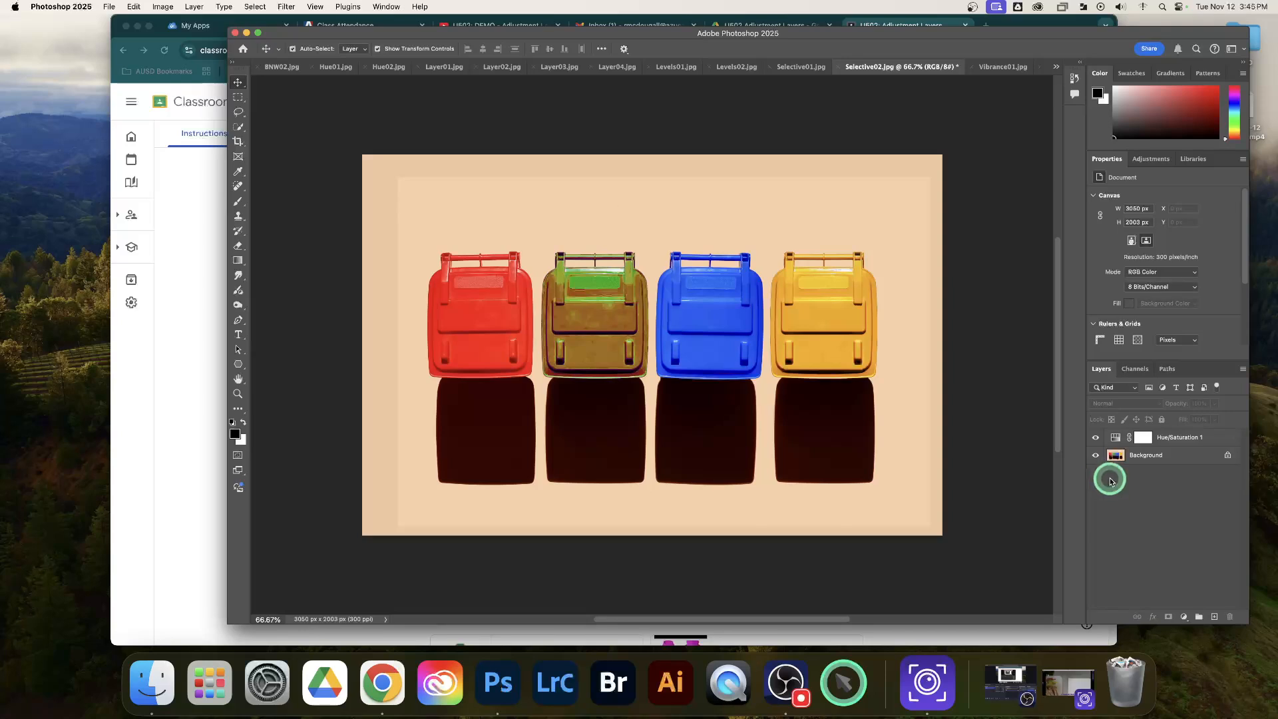
Step: Switch to BNW01.jpg and add a Black & White adjustment layer above the sneakers photo
{"action": "left_click", "coordinate": [1054, 70]}
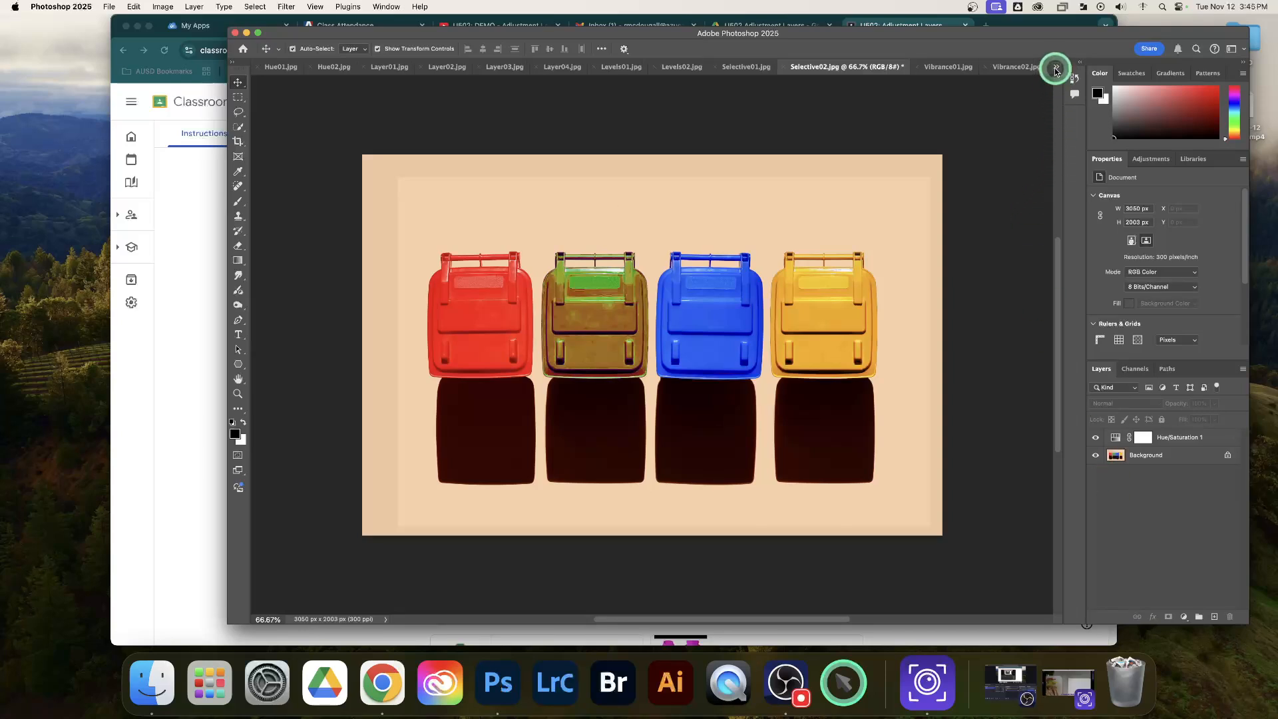
{"action": "left_click", "coordinate": [1055, 70]}
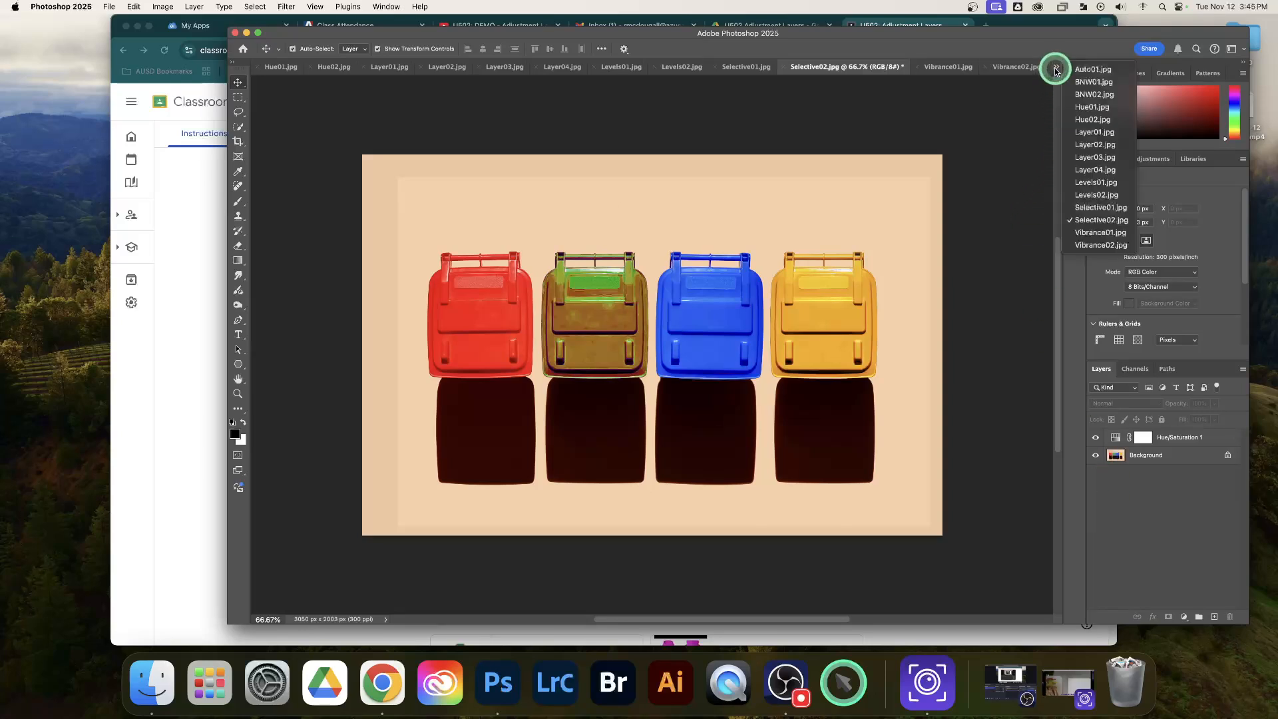
{"action": "left_click", "coordinate": [1088, 82]}
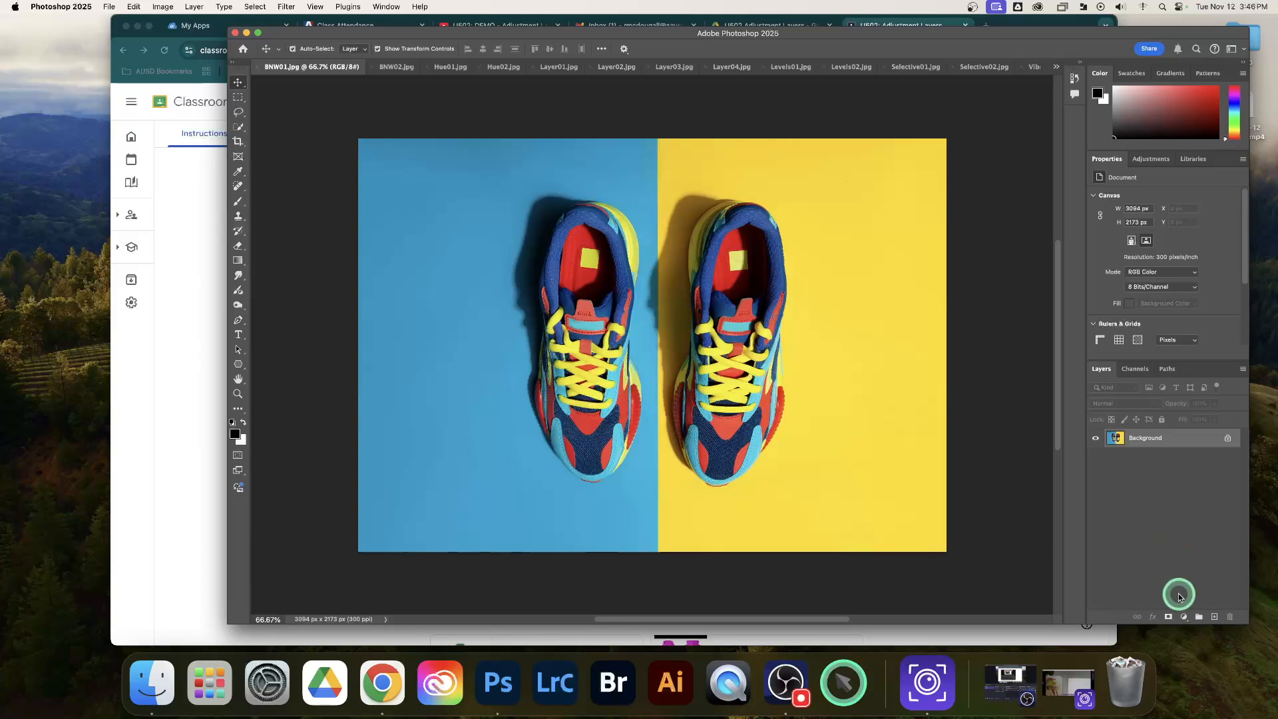
{"action": "left_click", "coordinate": [1183, 616]}
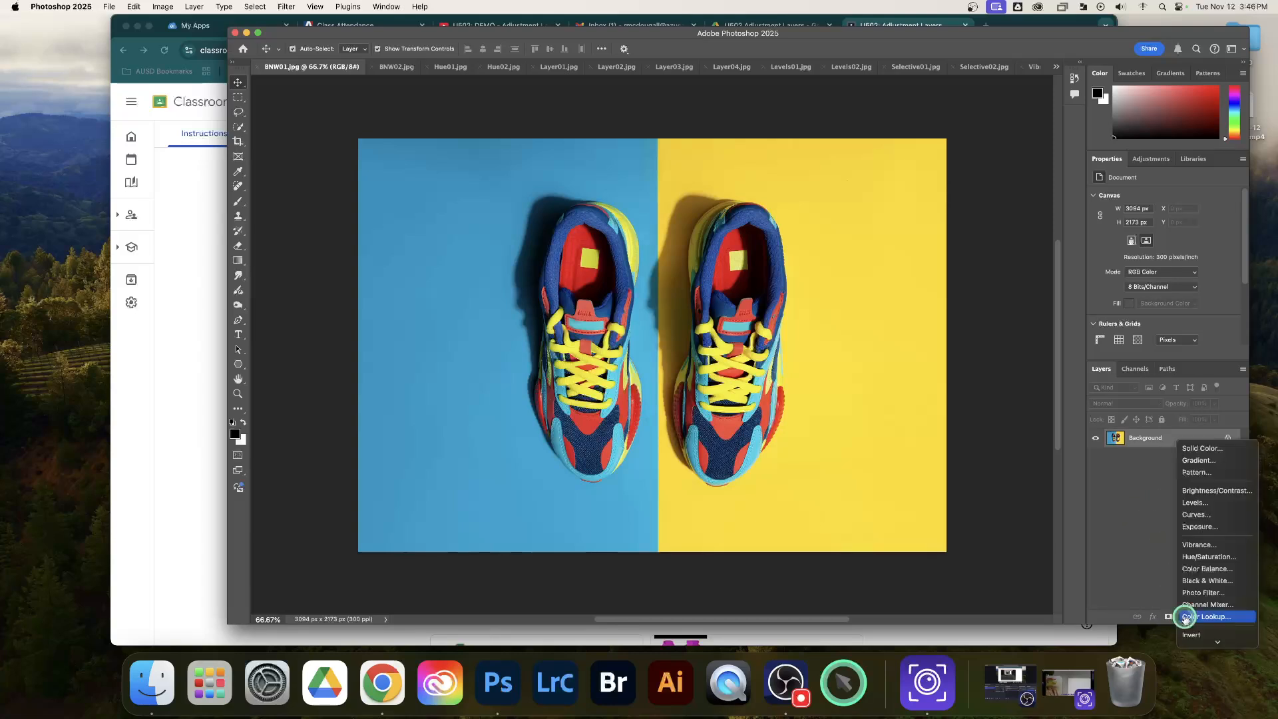
{"action": "left_click", "coordinate": [1209, 581]}
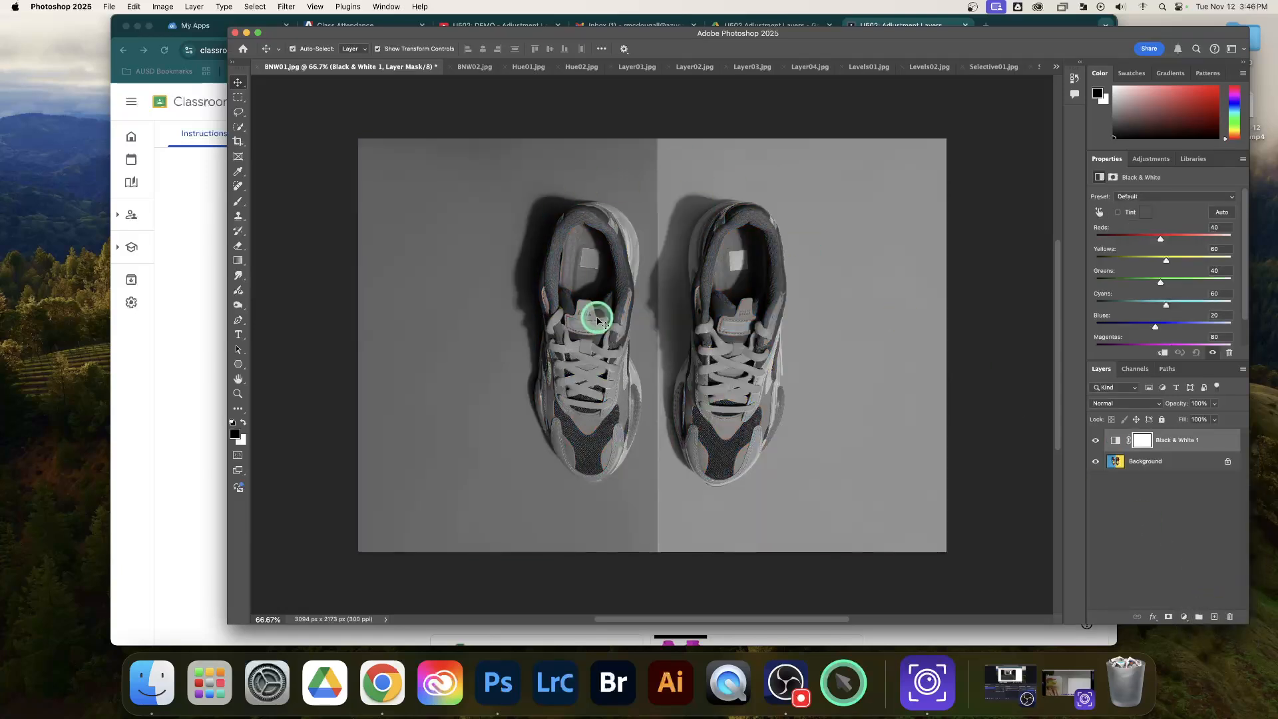
Step: Toggle the Black & White layer's visibility to compare the grayscale sneakers with the original colors
{"action": "left_click", "coordinate": [1094, 441]}
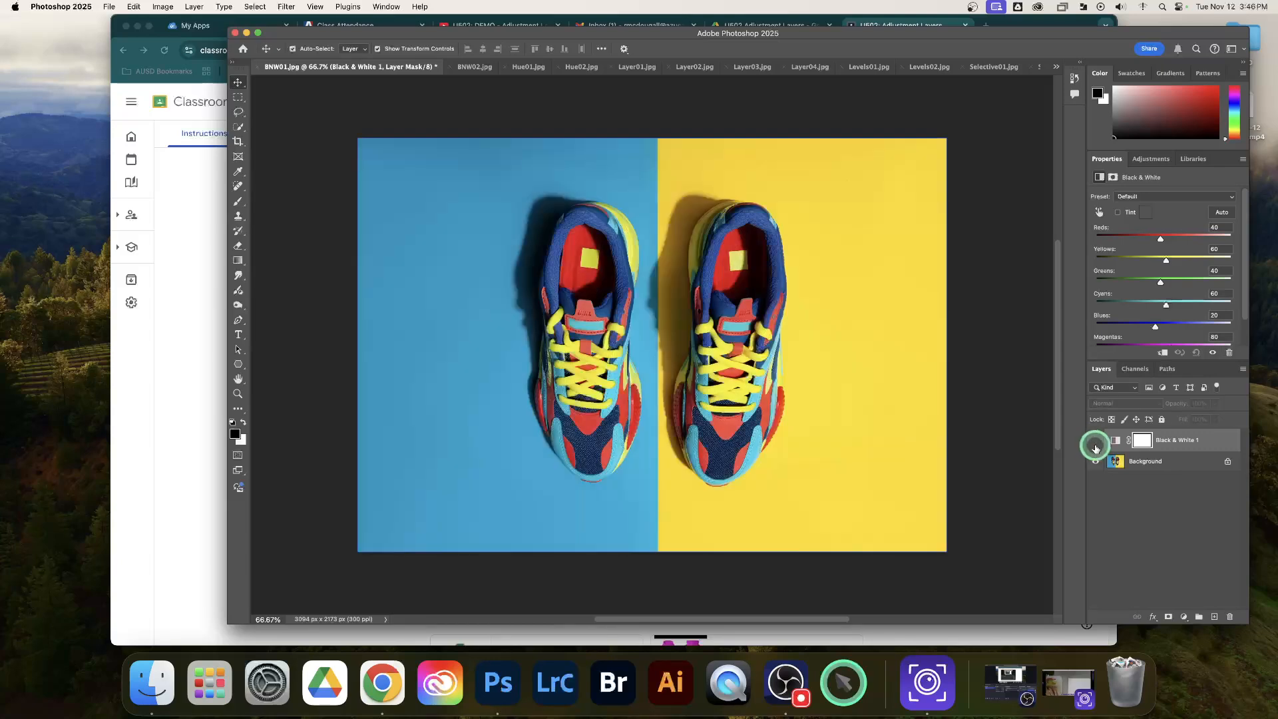
{"action": "left_click", "coordinate": [1095, 442]}
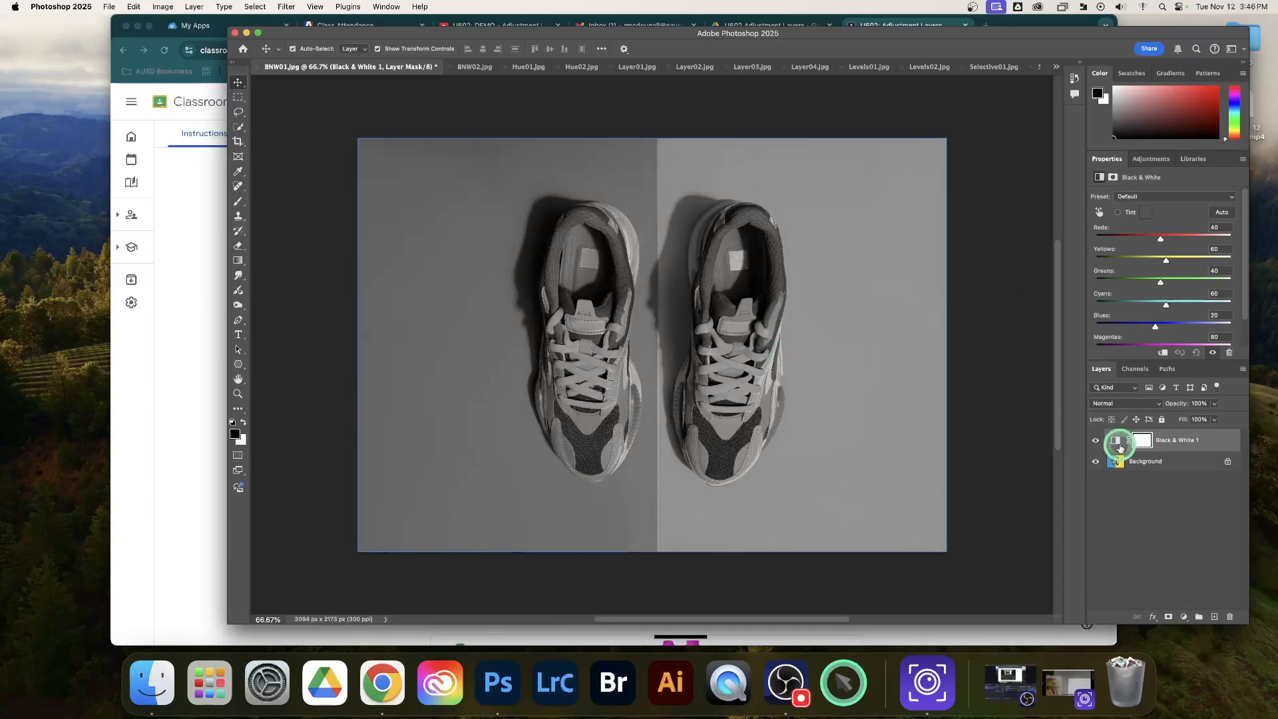
{"action": "left_click", "coordinate": [1095, 440]}
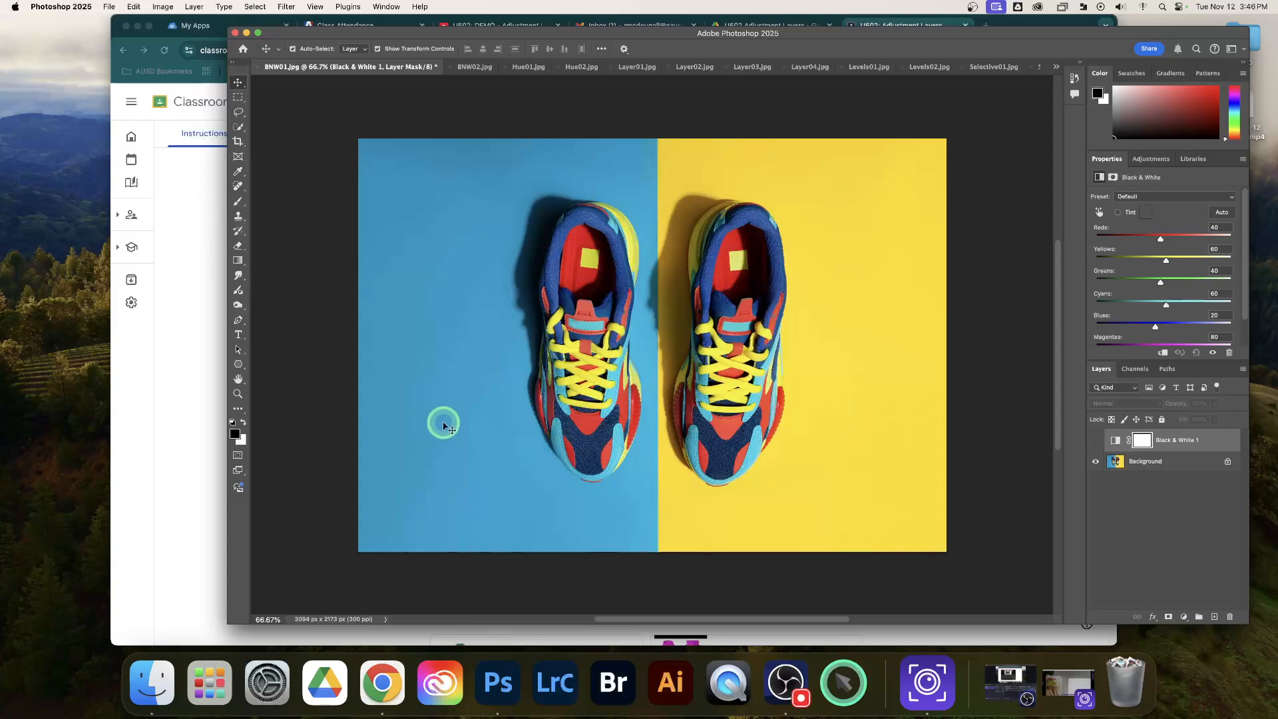
{"action": "left_click", "coordinate": [1093, 443]}
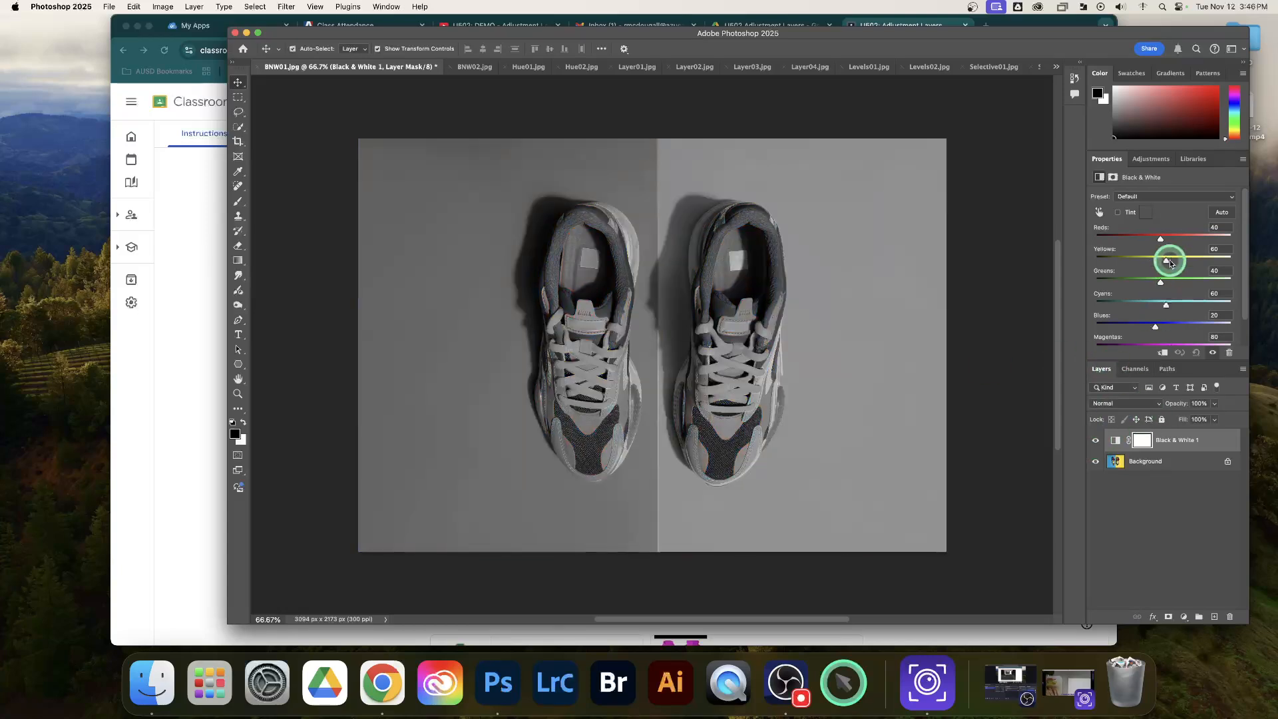
Step: Increase the Black & White contrast by setting Yellows to 113, Blues to -53, Cyans to 35 and Reds to 103
{"action": "mouse_move", "coordinate": [1165, 263]}
{"action": "left_mouse_down"}
{"action": "mouse_move", "coordinate": [1144, 261]}
{"action": "mouse_move", "coordinate": [1179, 261]}
{"action": "left_mouse_up"}
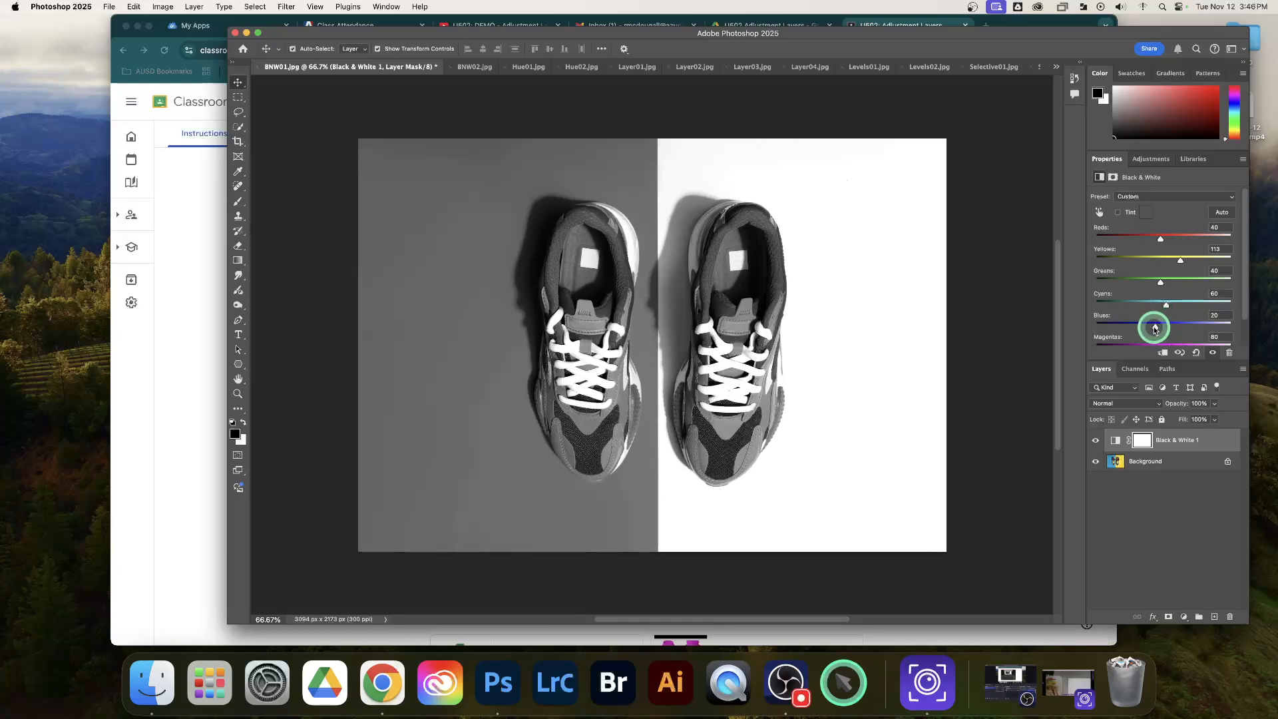
{"action": "left_click_drag", "start_coordinate": [1154, 326], "coordinate": [1137, 327]}
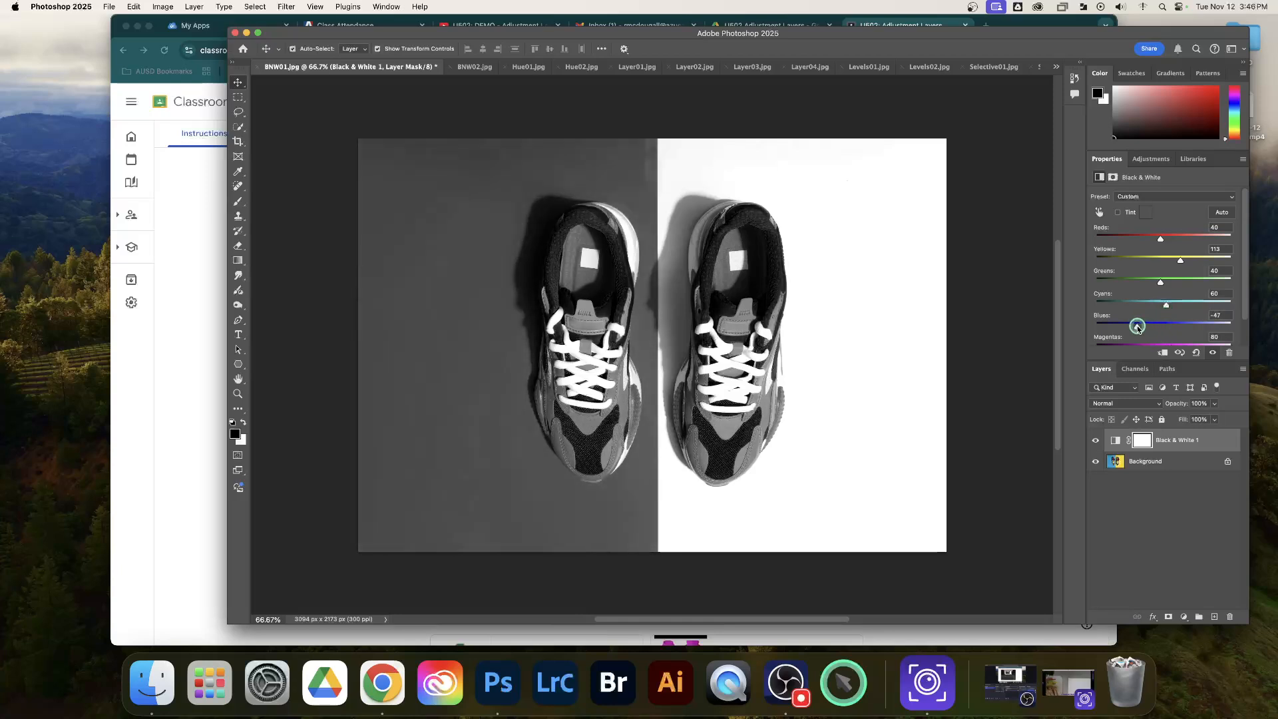
{"action": "left_click", "coordinate": [1166, 308]}
{"action": "left_click_drag", "start_coordinate": [1154, 305], "coordinate": [1160, 306]}
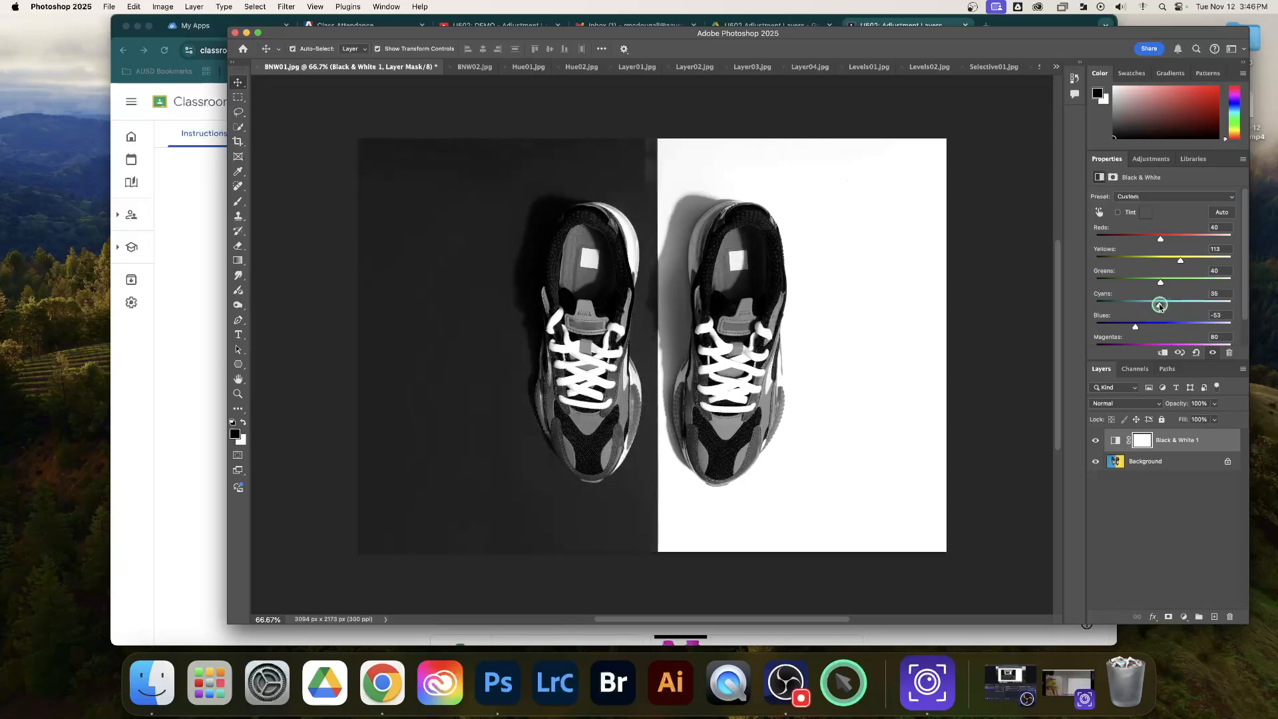
{"action": "mouse_move", "coordinate": [1161, 238]}
{"action": "left_mouse_down"}
{"action": "mouse_move", "coordinate": [1151, 241]}
{"action": "mouse_move", "coordinate": [1178, 243]}
{"action": "left_mouse_up"}
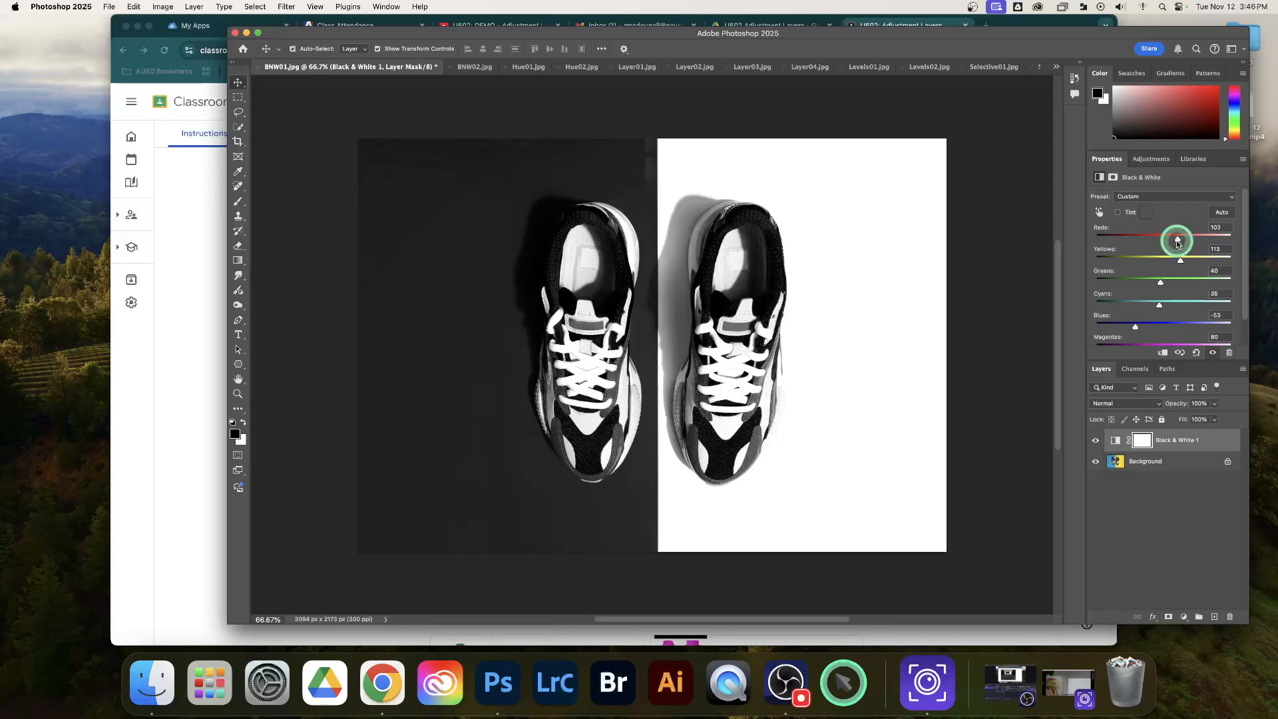
Step: Compare the sneakers with the Black & White layer off and on, and raise Reds to 126
{"action": "left_click", "coordinate": [1095, 440]}
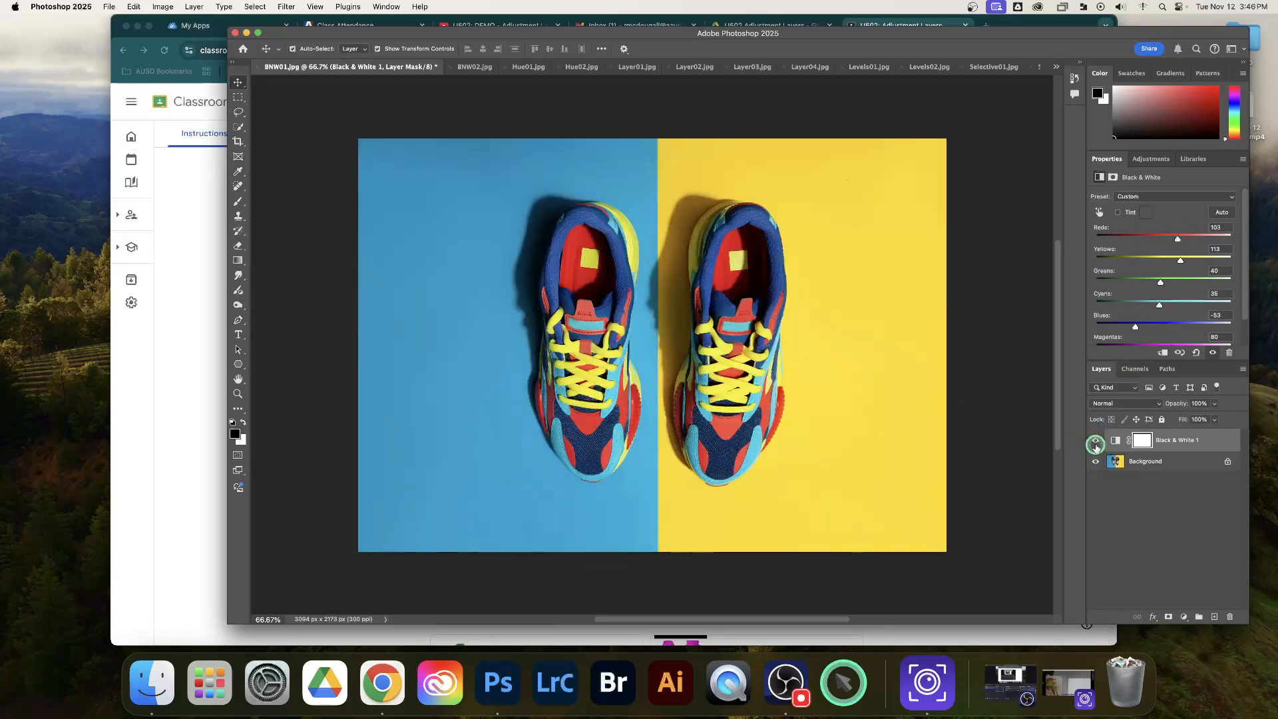
{"action": "left_click", "coordinate": [1096, 441]}
{"action": "scroll", "coordinate": [1090, 422], "scroll_direction": "left", "scroll_amount": 1}
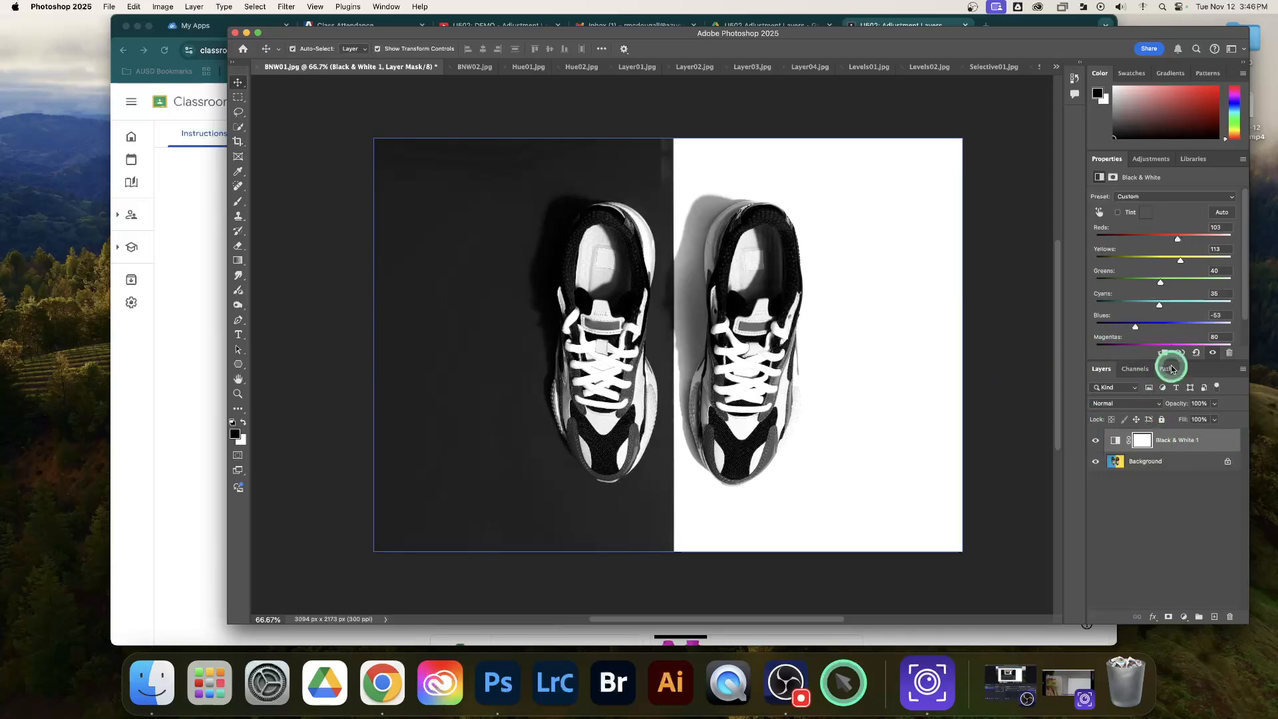
{"action": "mouse_move", "coordinate": [1177, 241]}
{"action": "left_mouse_down"}
{"action": "mouse_move", "coordinate": [1152, 241]}
{"action": "mouse_move", "coordinate": [1191, 241]}
{"action": "mouse_move", "coordinate": [1135, 241]}
{"action": "mouse_move", "coordinate": [1183, 238]}
{"action": "left_mouse_up"}
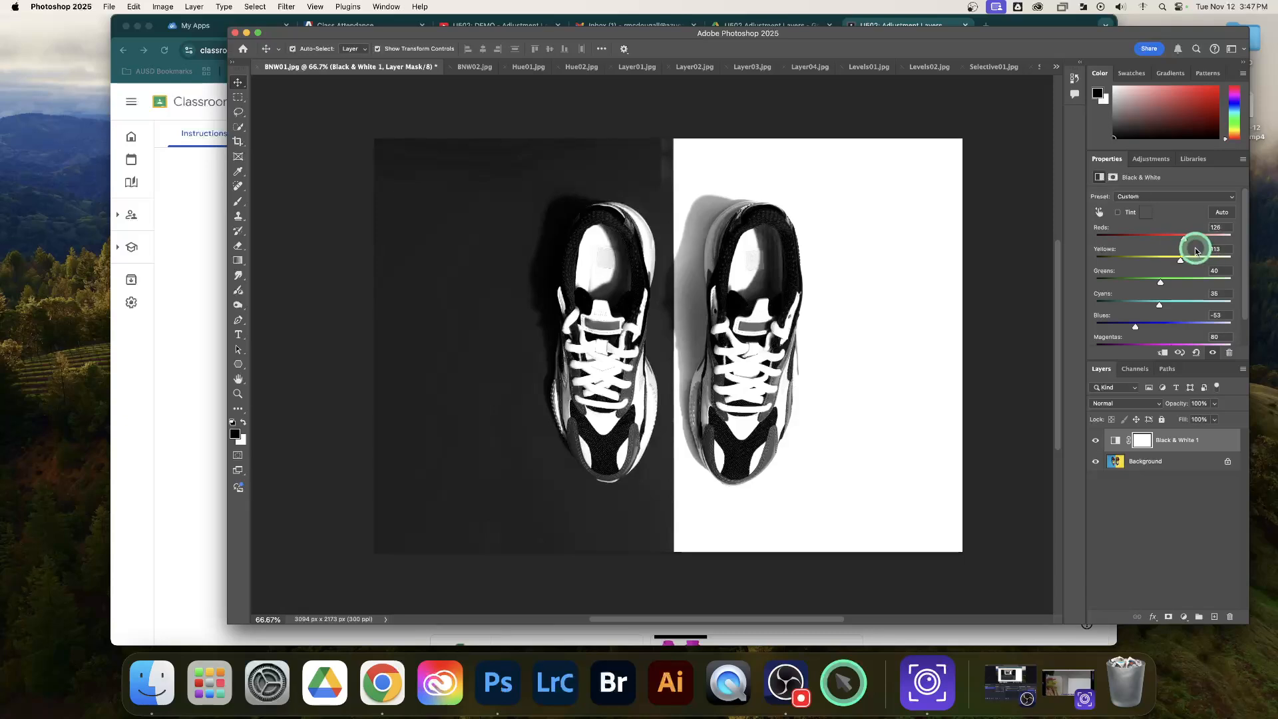
Step: Switch to BNW02.jpg and add a Black & White adjustment layer with Tint enabled above the basketball
{"action": "left_click", "coordinate": [469, 66]}
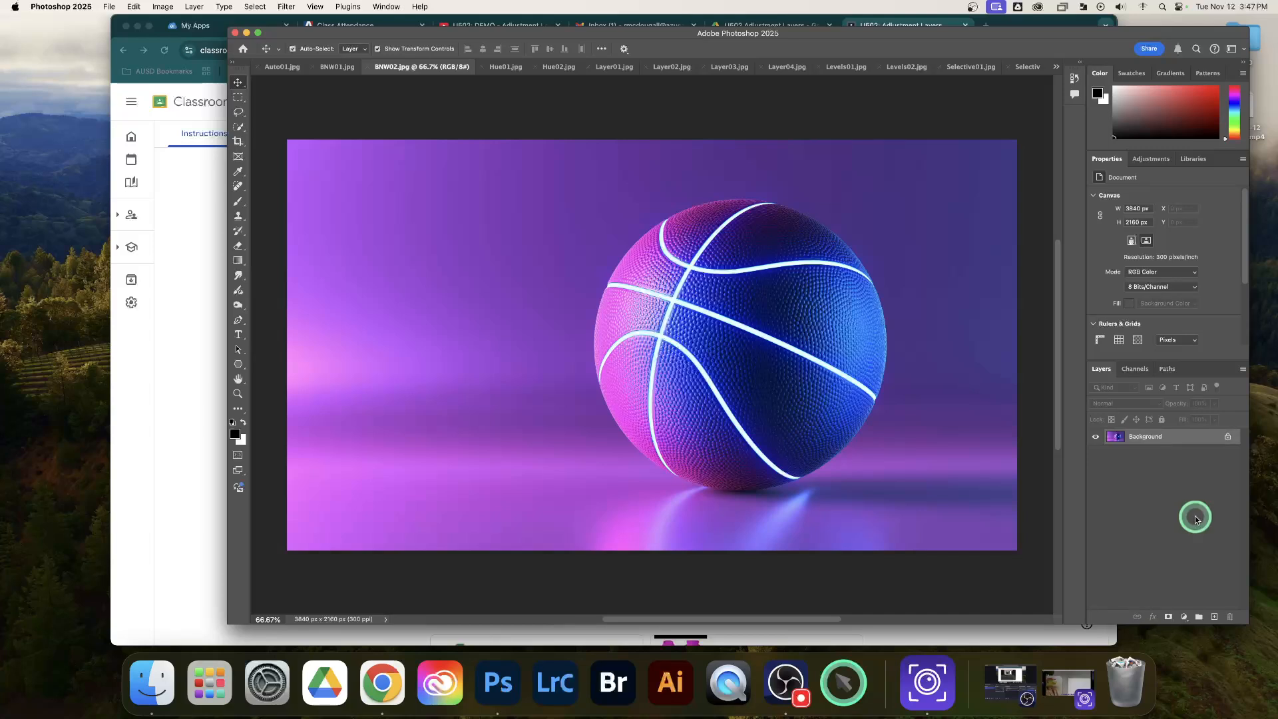
{"action": "left_click", "coordinate": [1168, 160]}
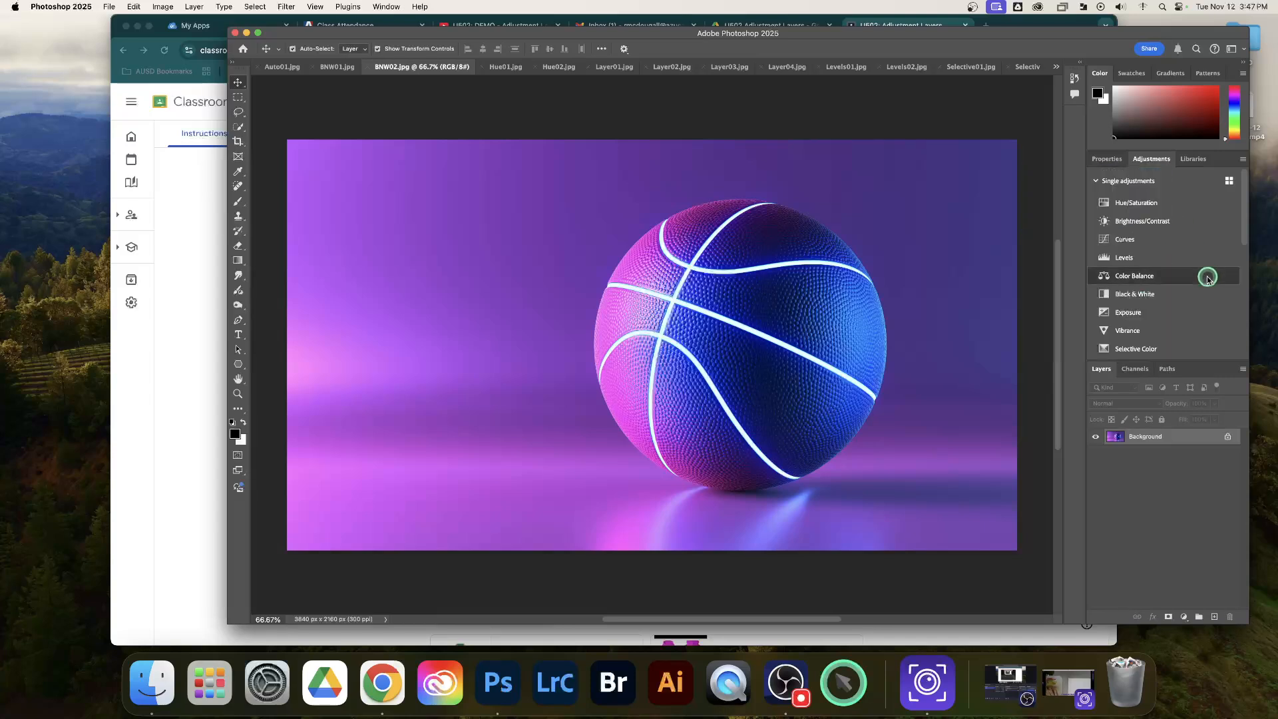
{"action": "left_click", "coordinate": [1207, 280]}
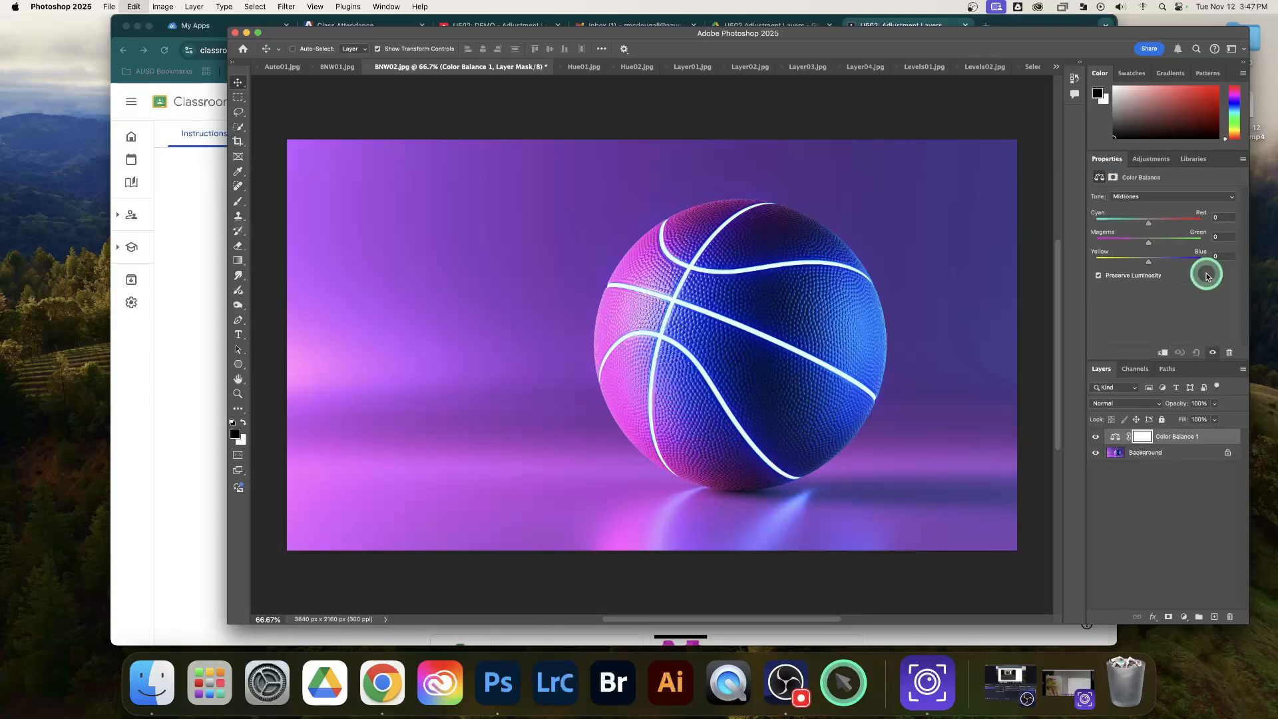
{"action": "key", "text": "super+z"}
{"action": "left_click", "coordinate": [1150, 158]}
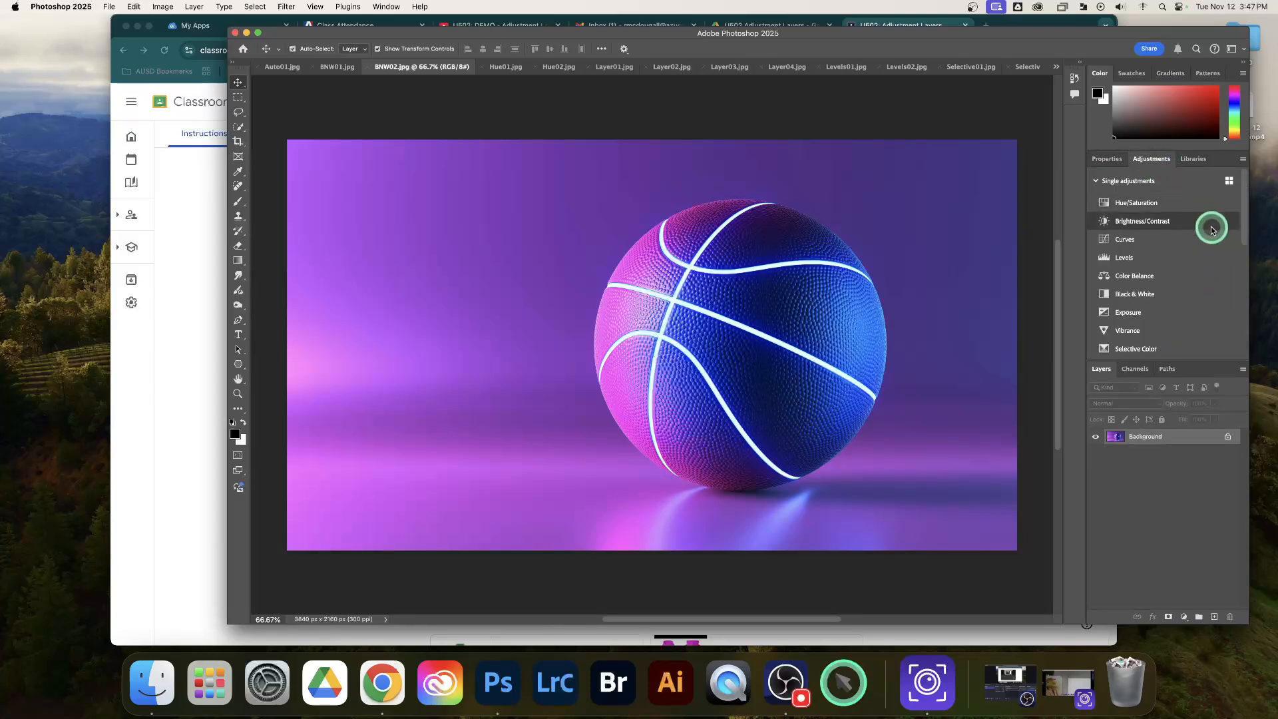
{"action": "left_click", "coordinate": [1204, 293]}
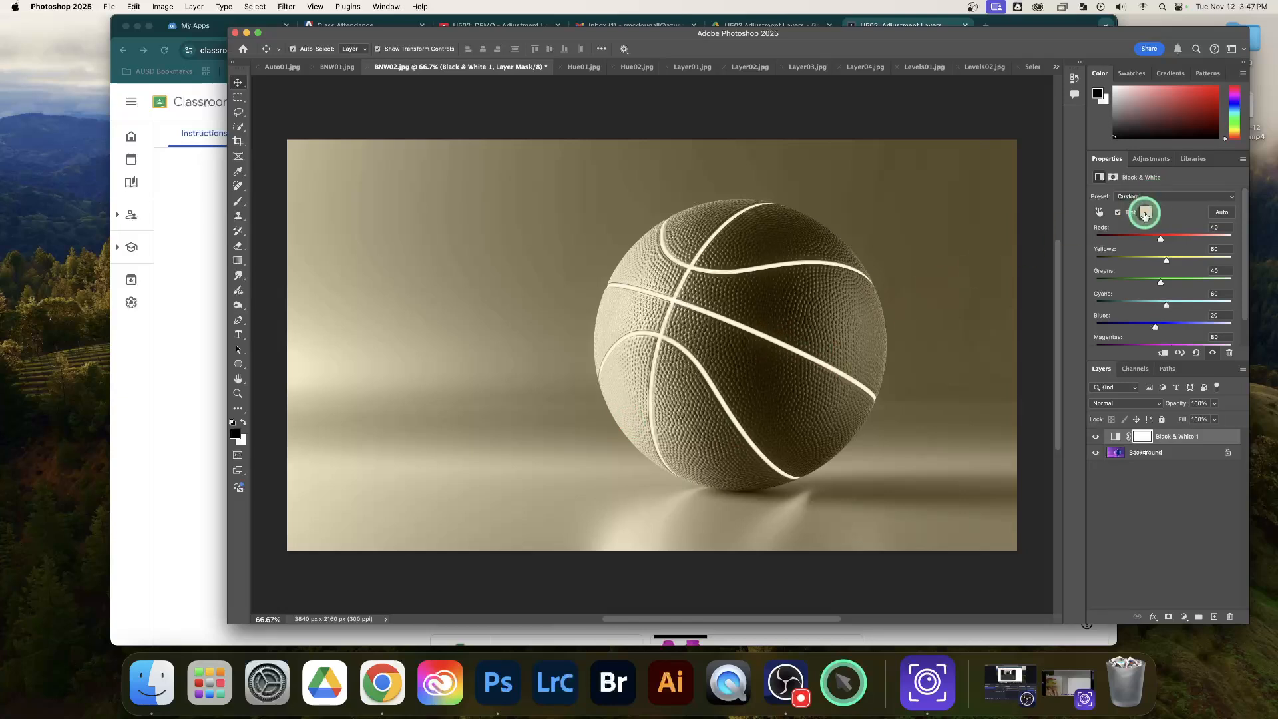
Step: Set the Black & White layer's tint color to the blue 3046a4
{"action": "left_click", "coordinate": [1146, 213]}
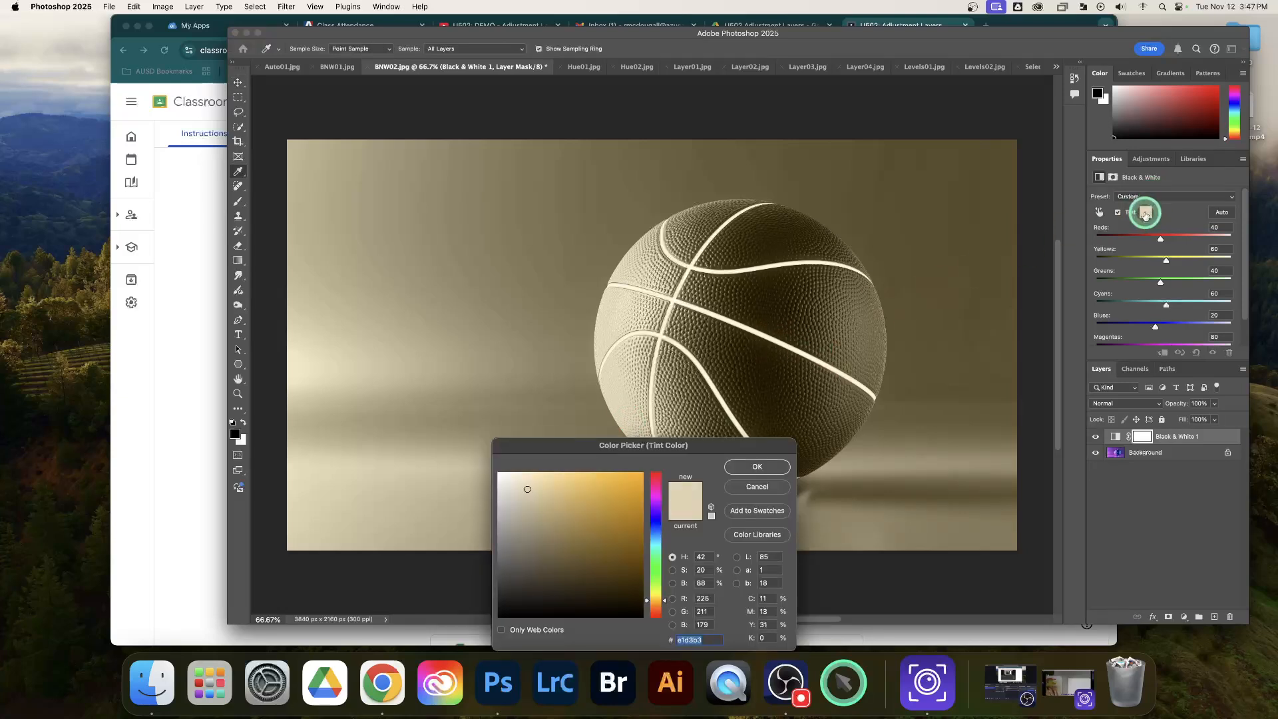
{"action": "left_click", "coordinate": [775, 468]}
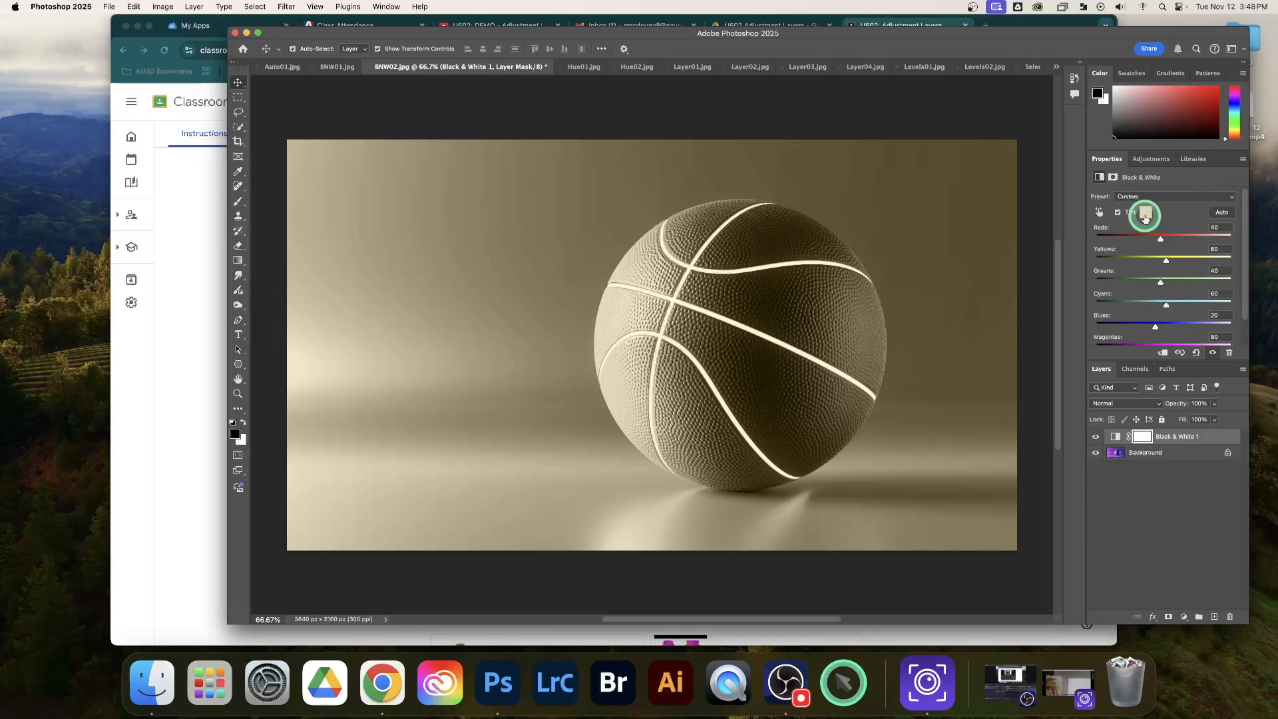
{"action": "left_click", "coordinate": [1145, 213]}
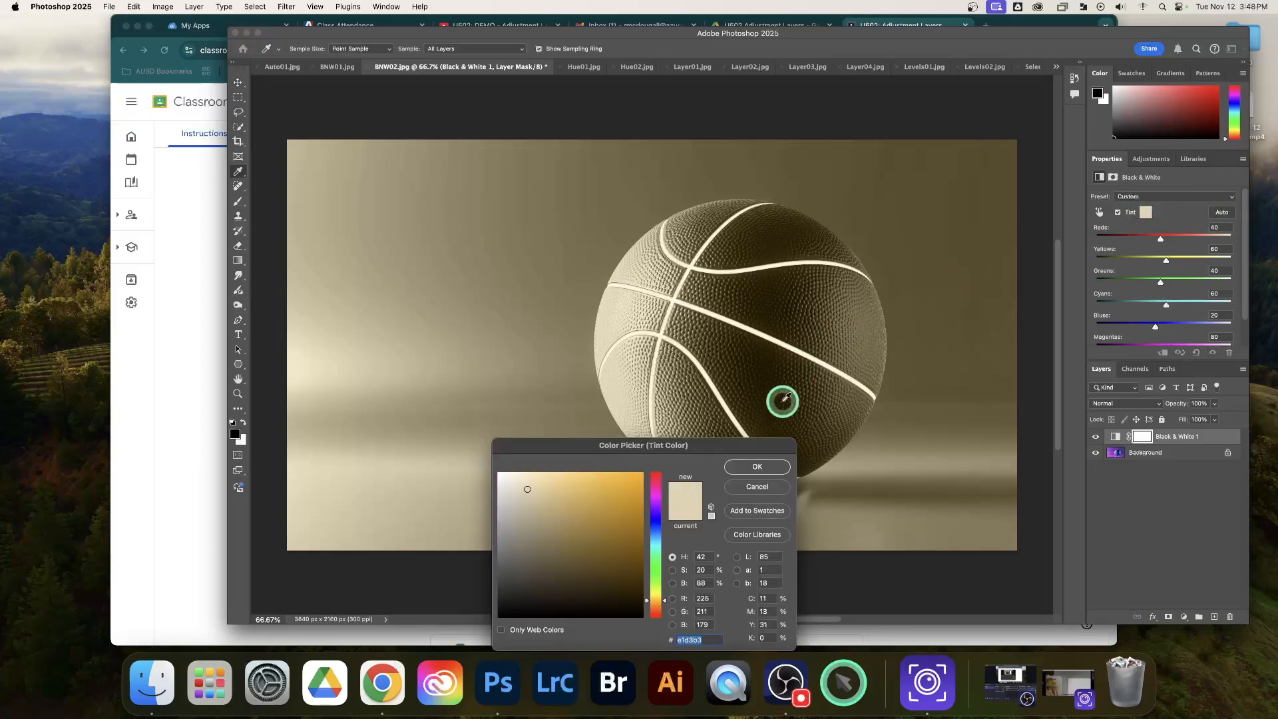
{"action": "left_click_drag", "start_coordinate": [720, 451], "coordinate": [276, 91]}
{"action": "left_click", "coordinate": [168, 141]}
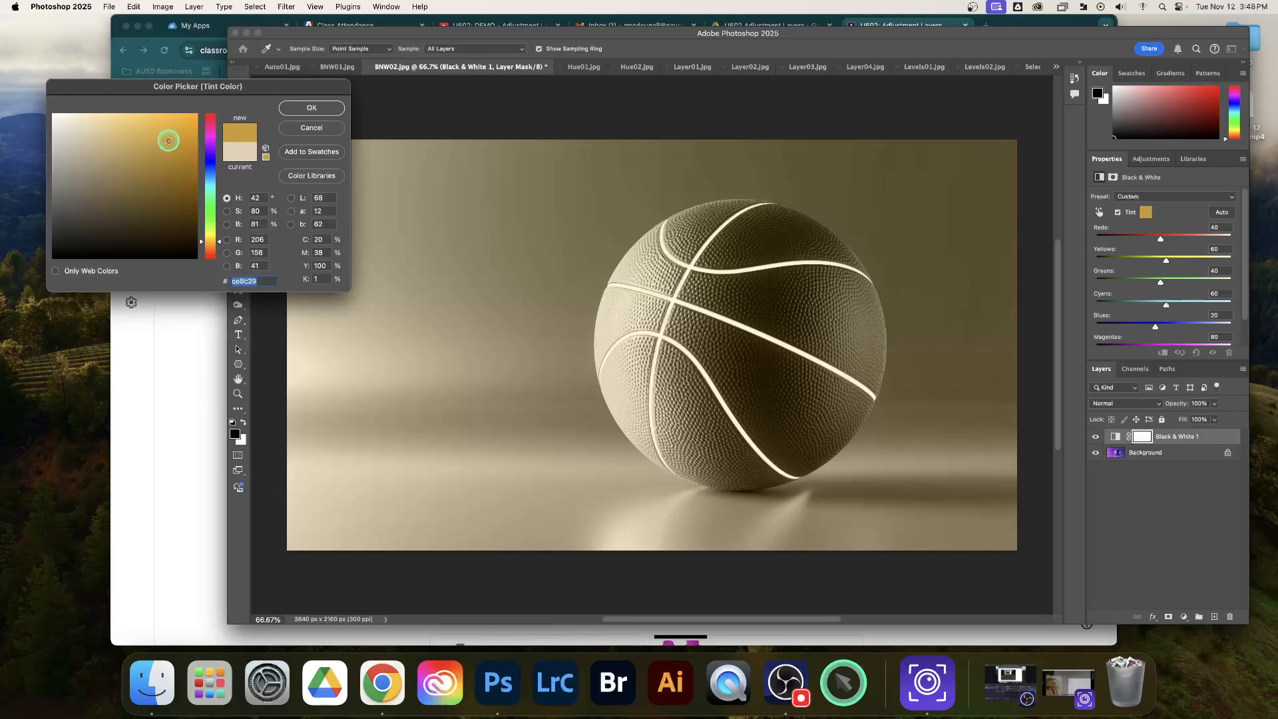
{"action": "mouse_move", "coordinate": [211, 130]}
{"action": "left_mouse_down"}
{"action": "mouse_move", "coordinate": [208, 214]}
{"action": "mouse_move", "coordinate": [210, 115]}
{"action": "left_mouse_up"}
{"action": "left_click", "coordinate": [154, 130]}
{"action": "left_click", "coordinate": [131, 174]}
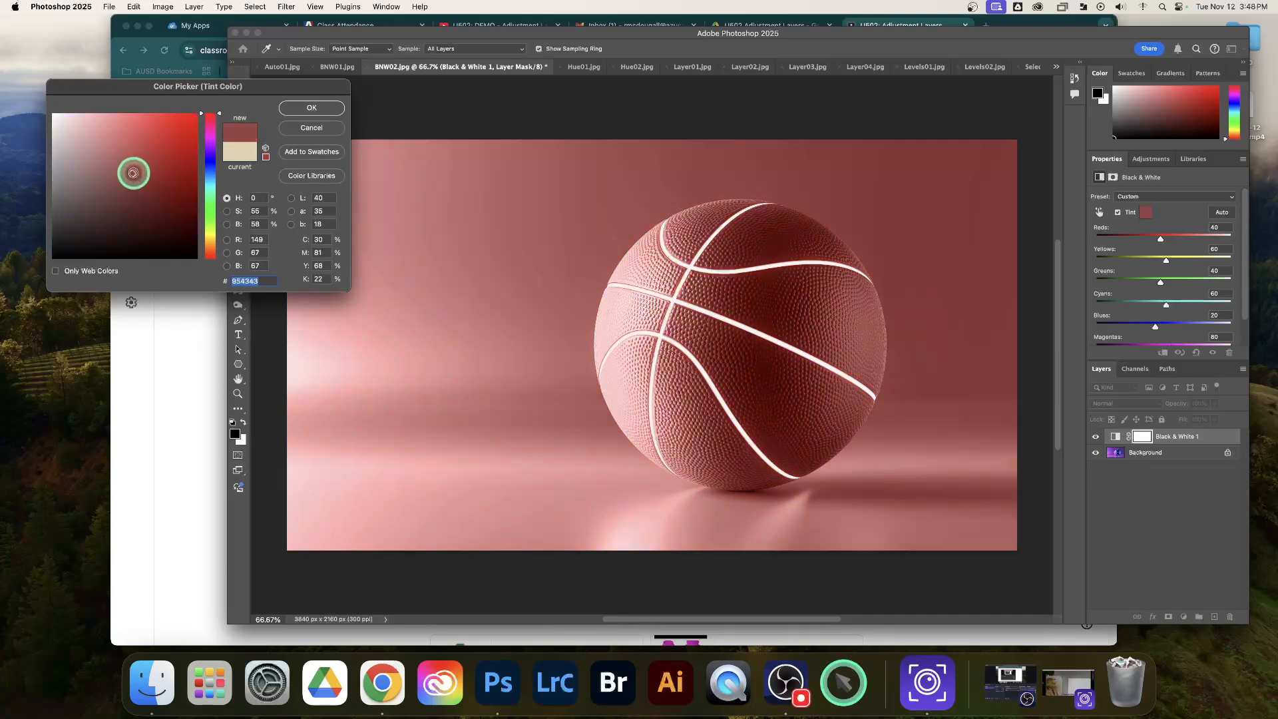
{"action": "left_click_drag", "start_coordinate": [208, 172], "coordinate": [212, 168]}
{"action": "left_click", "coordinate": [155, 164]}
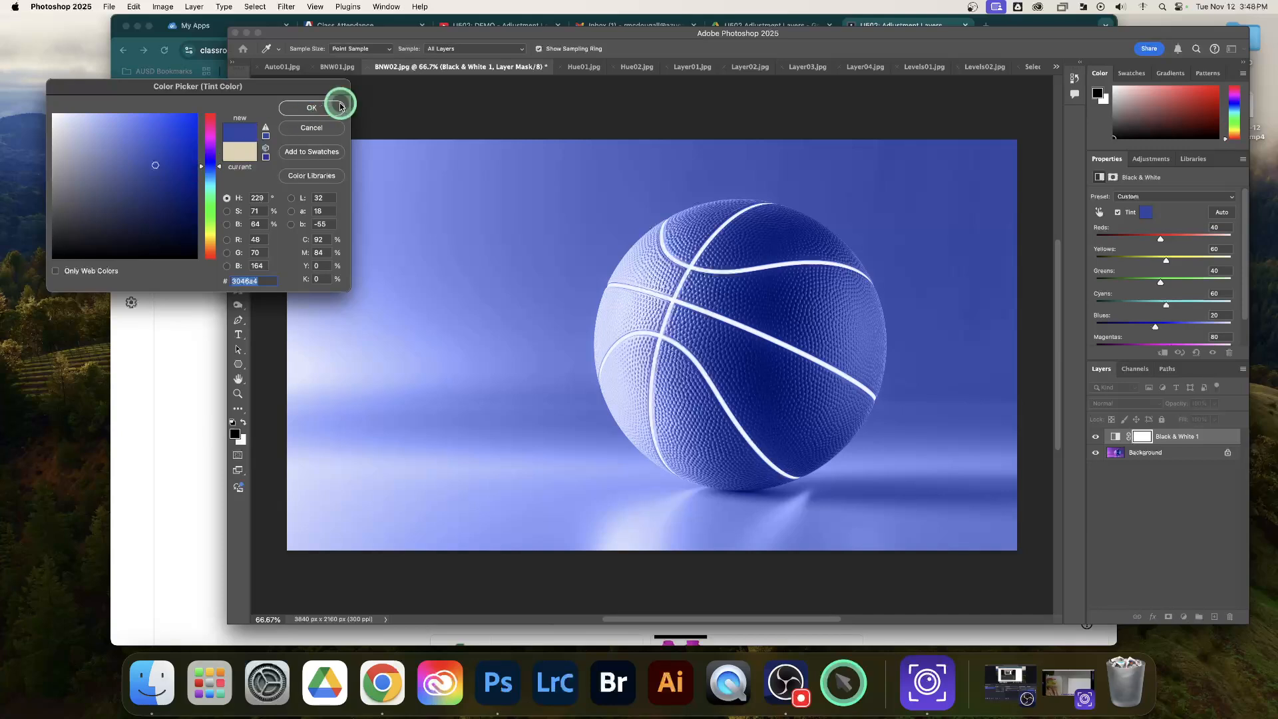
{"action": "left_click", "coordinate": [311, 108]}
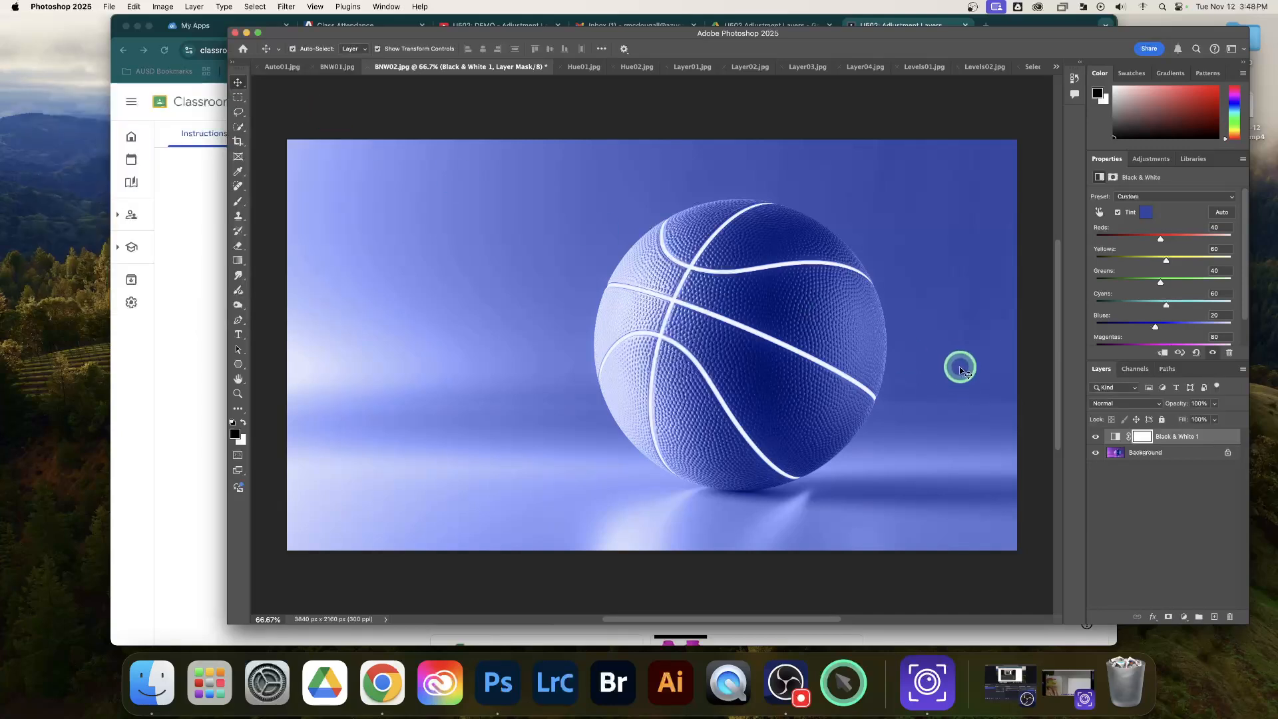
Step: Compare the tinted basketball with its original colors, and set Blues to -66, Cyans to 170, Magentas to 18 and Reds to 96
{"action": "left_click", "coordinate": [1094, 436]}
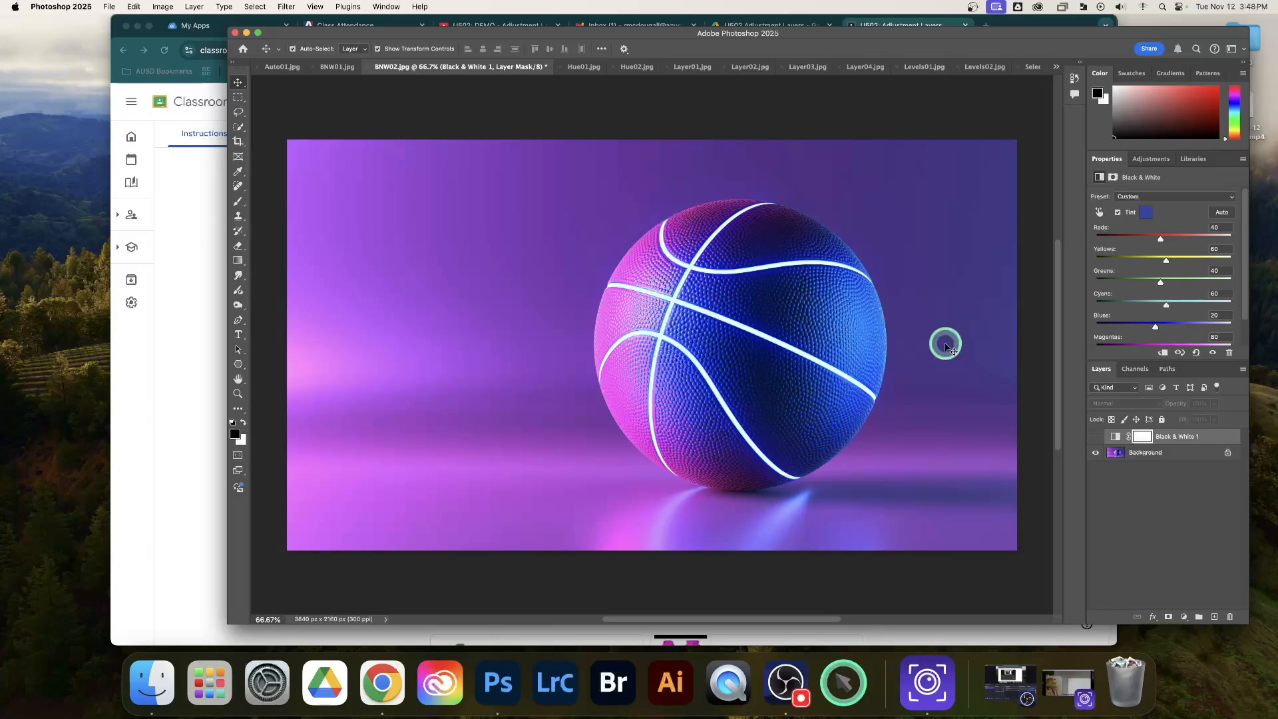
{"action": "left_click", "coordinate": [1094, 436]}
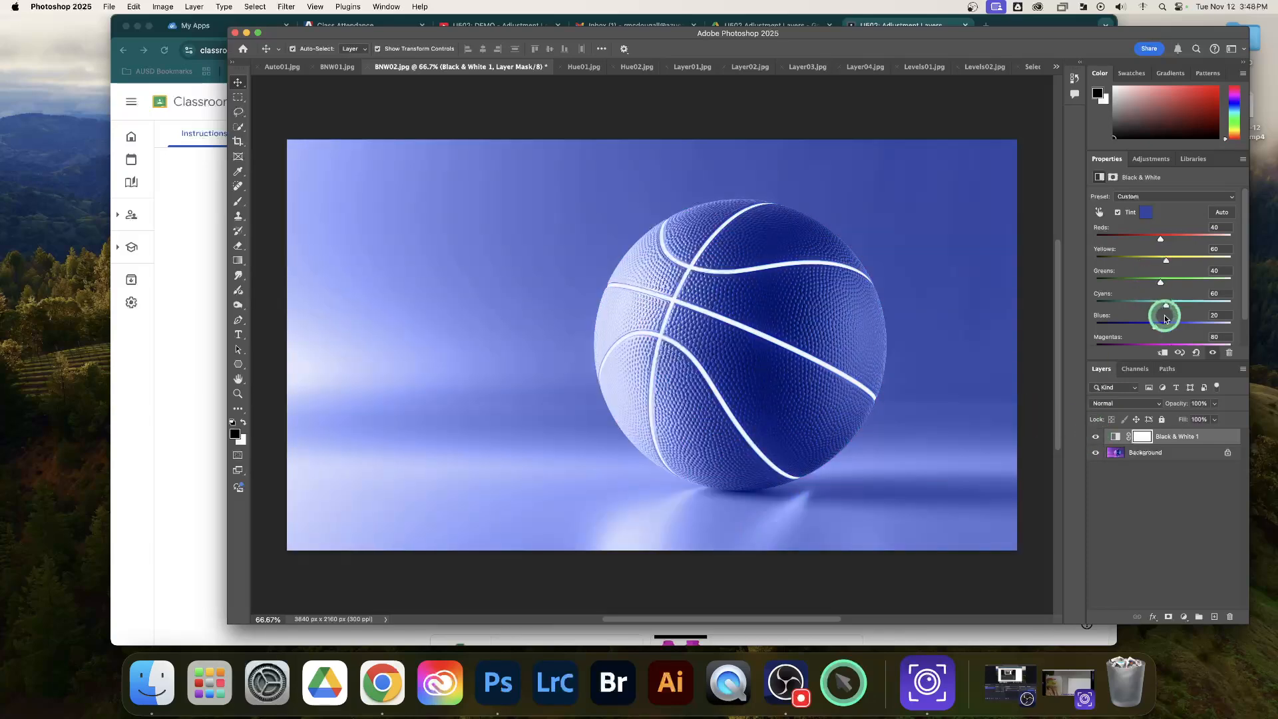
{"action": "mouse_move", "coordinate": [1156, 326]}
{"action": "left_mouse_down"}
{"action": "mouse_move", "coordinate": [1132, 326]}
{"action": "mouse_move", "coordinate": [1177, 305]}
{"action": "mouse_move", "coordinate": [1144, 303]}
{"action": "mouse_move", "coordinate": [1197, 305]}
{"action": "mouse_move", "coordinate": [1140, 305]}
{"action": "mouse_move", "coordinate": [1195, 304]}
{"action": "mouse_move", "coordinate": [1147, 320]}
{"action": "mouse_move", "coordinate": [1184, 321]}
{"action": "mouse_move", "coordinate": [1155, 321]}
{"action": "left_mouse_up"}
{"action": "scroll", "coordinate": [1156, 310], "scroll_direction": "down", "scroll_amount": 1}
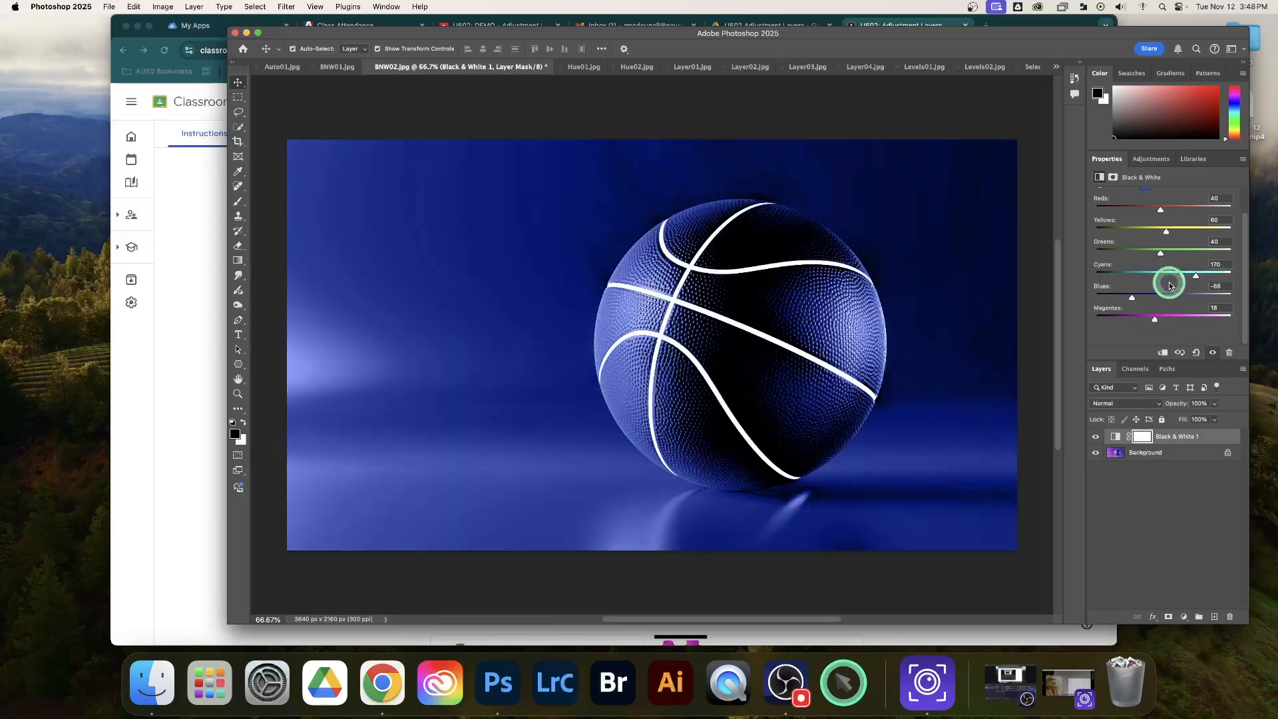
{"action": "left_click_drag", "start_coordinate": [1160, 210], "coordinate": [1186, 212]}
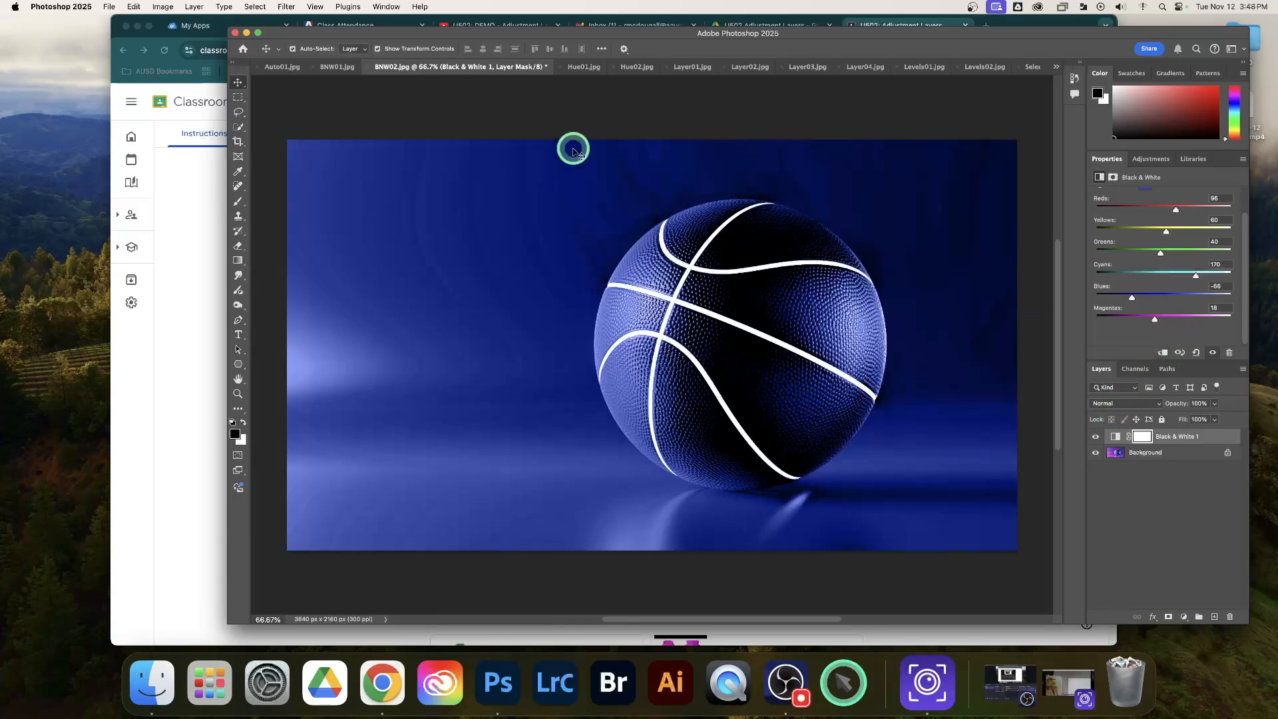
Step: Toggle the Black & White layer's visibility to compare the blue basketball with the original, leaving the layer shown and deselected
{"action": "left_click", "coordinate": [1096, 436]}
{"action": "left_click", "coordinate": [1095, 437]}
{"action": "left_click", "coordinate": [1095, 437]}
{"action": "left_click", "coordinate": [1095, 437]}
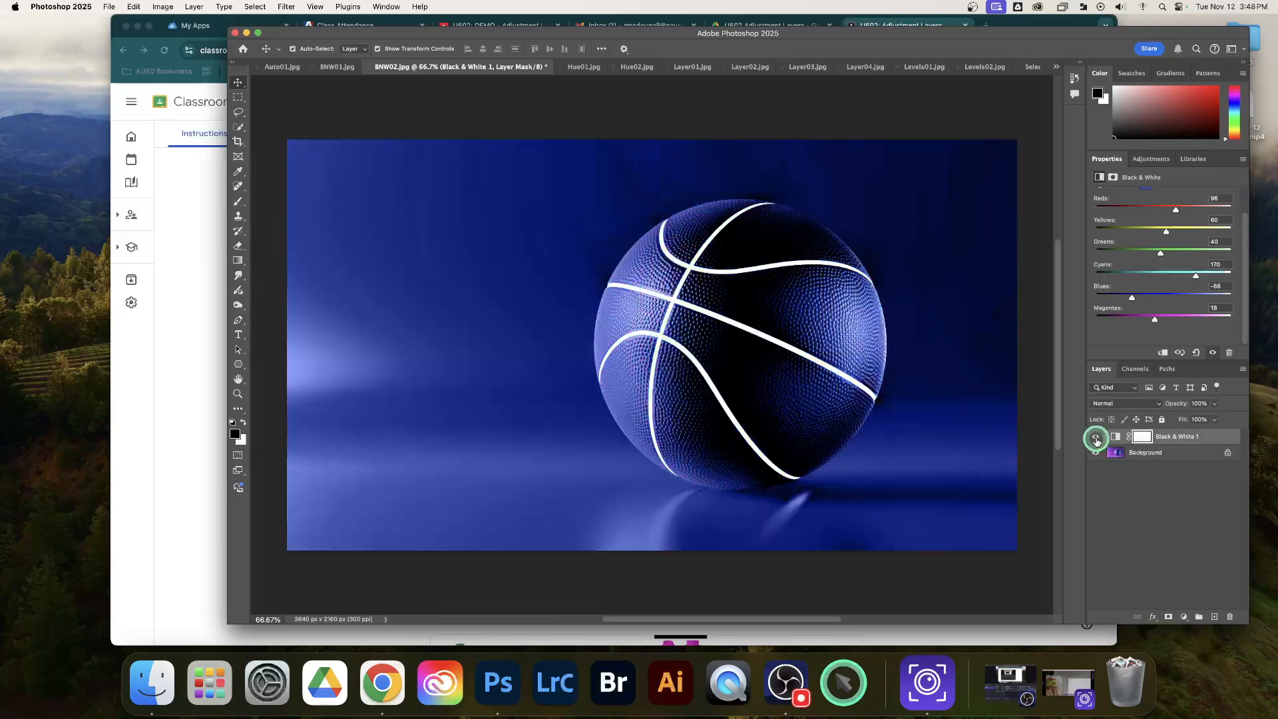
{"action": "left_click", "coordinate": [1129, 490]}
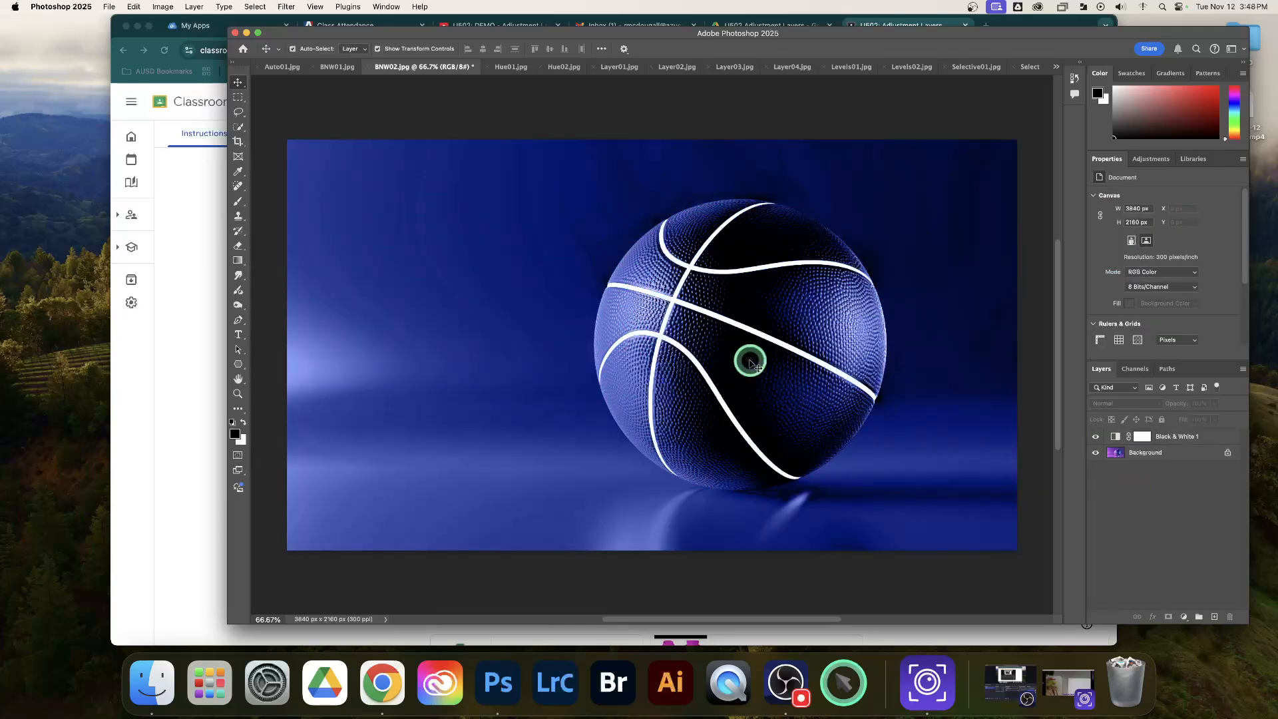
Step: Review the edited Auto01.jpg and BNW01.jpg documents, and return to BNW02.jpg
{"action": "left_click", "coordinate": [278, 70]}
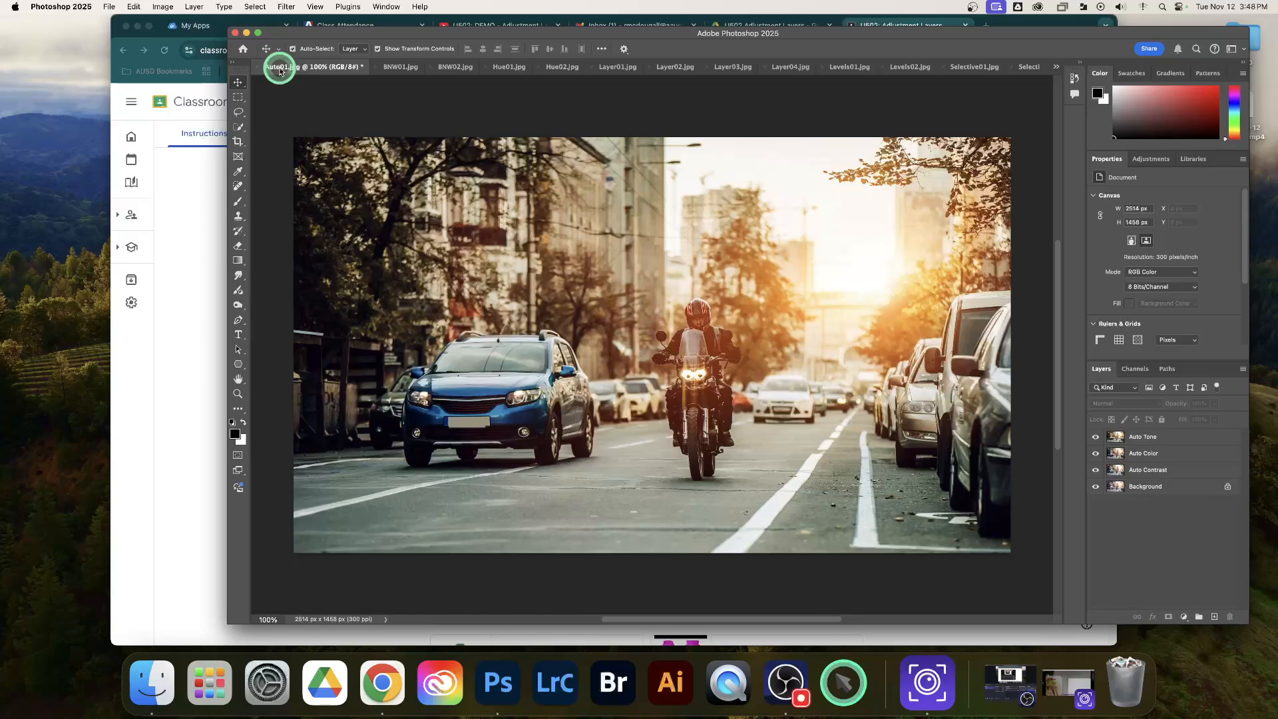
{"action": "left_click", "coordinate": [400, 67]}
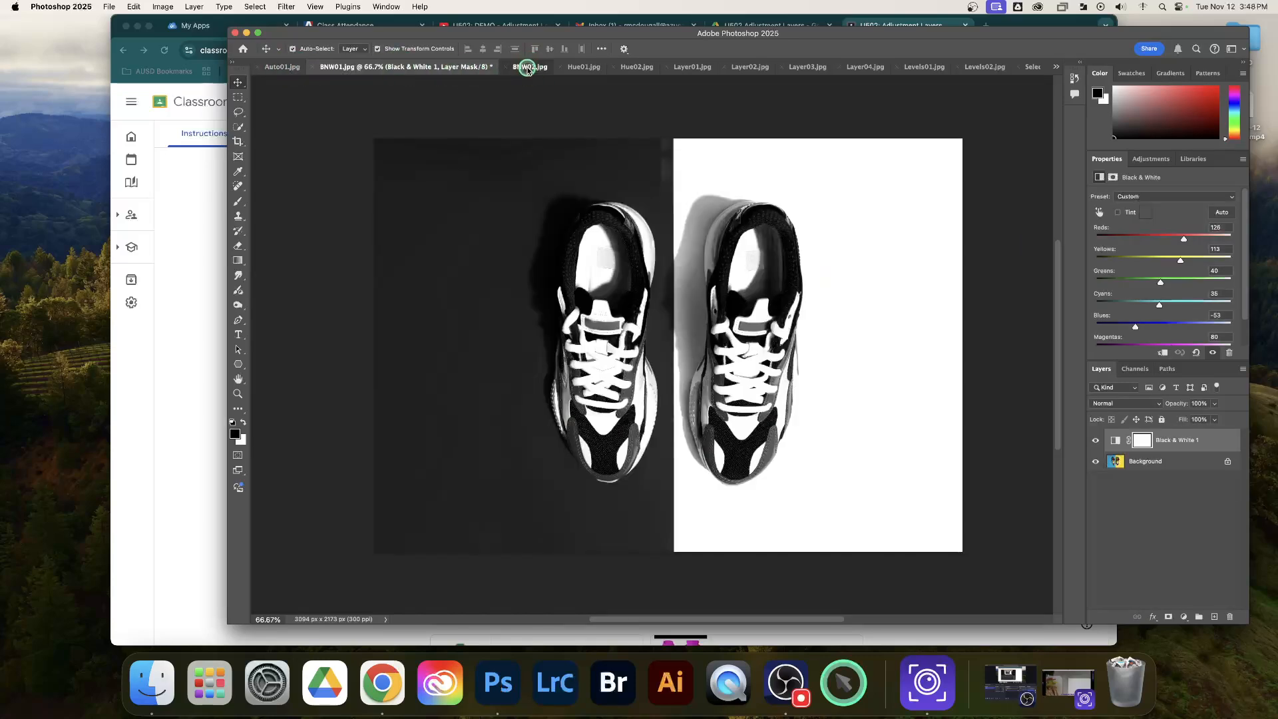
{"action": "left_click", "coordinate": [529, 67]}
Step: Turn off the Screen Cursor highlighter and capture a screenshot of the Photoshop window with the edited BNW02.jpg workspace
{"action": "left_click", "coordinate": [843, 682]}
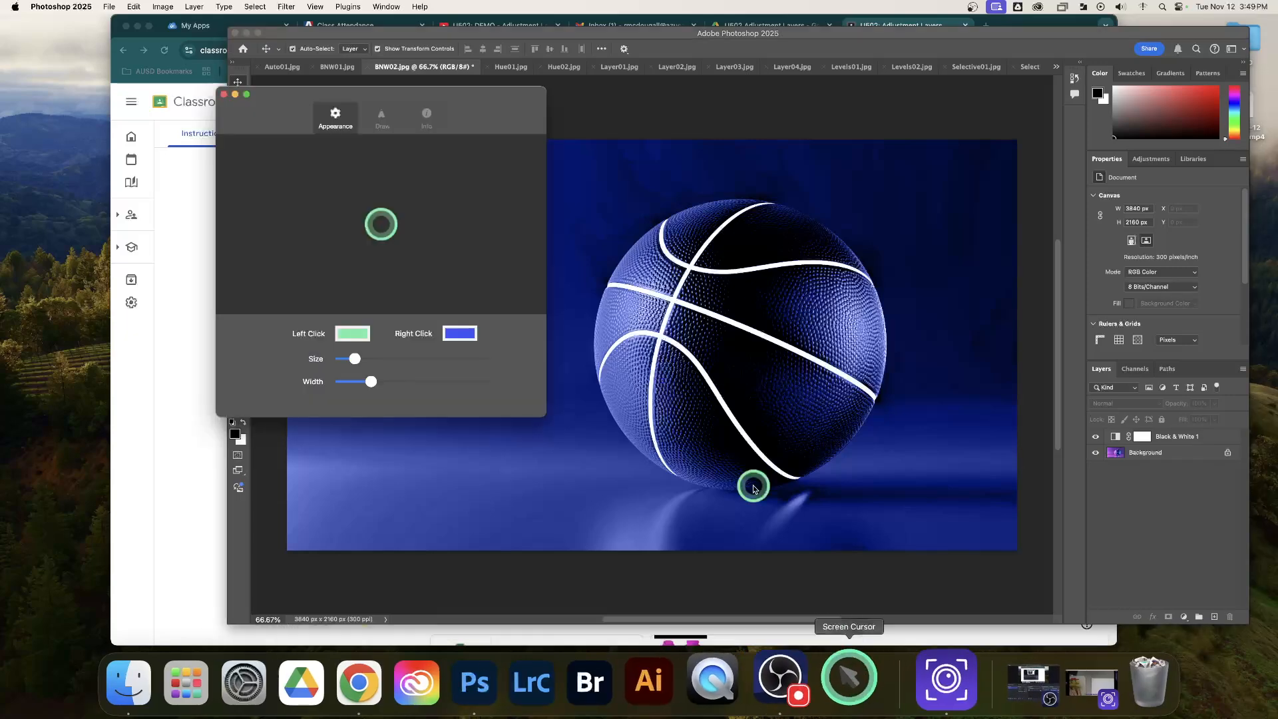
{"action": "left_click", "coordinate": [234, 94]}
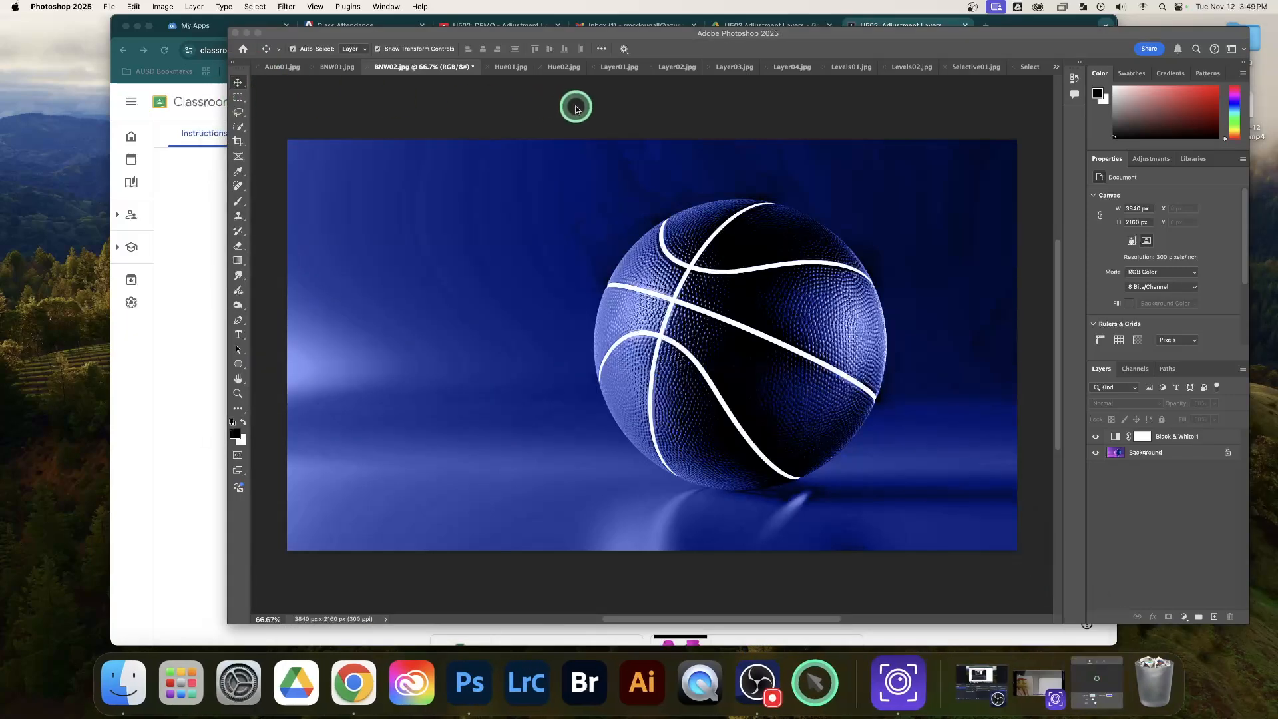
{"action": "left_click", "coordinate": [1095, 692]}
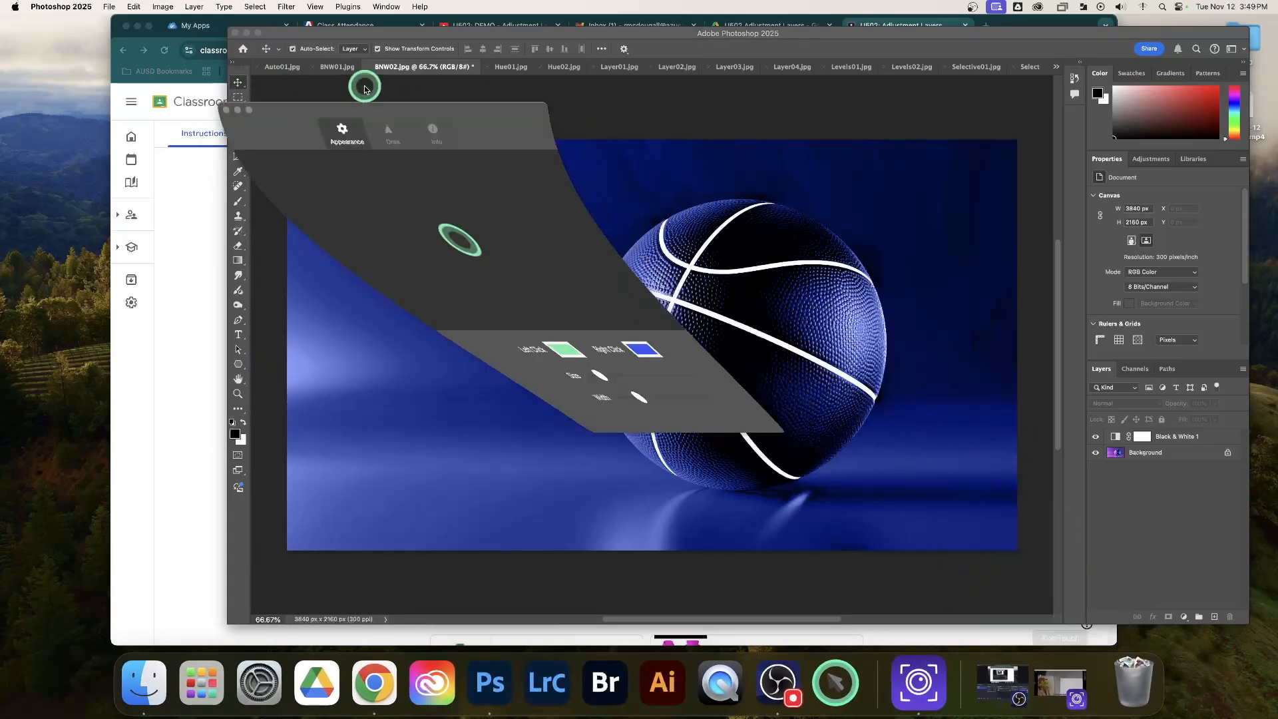
{"action": "left_click", "coordinate": [225, 93]}
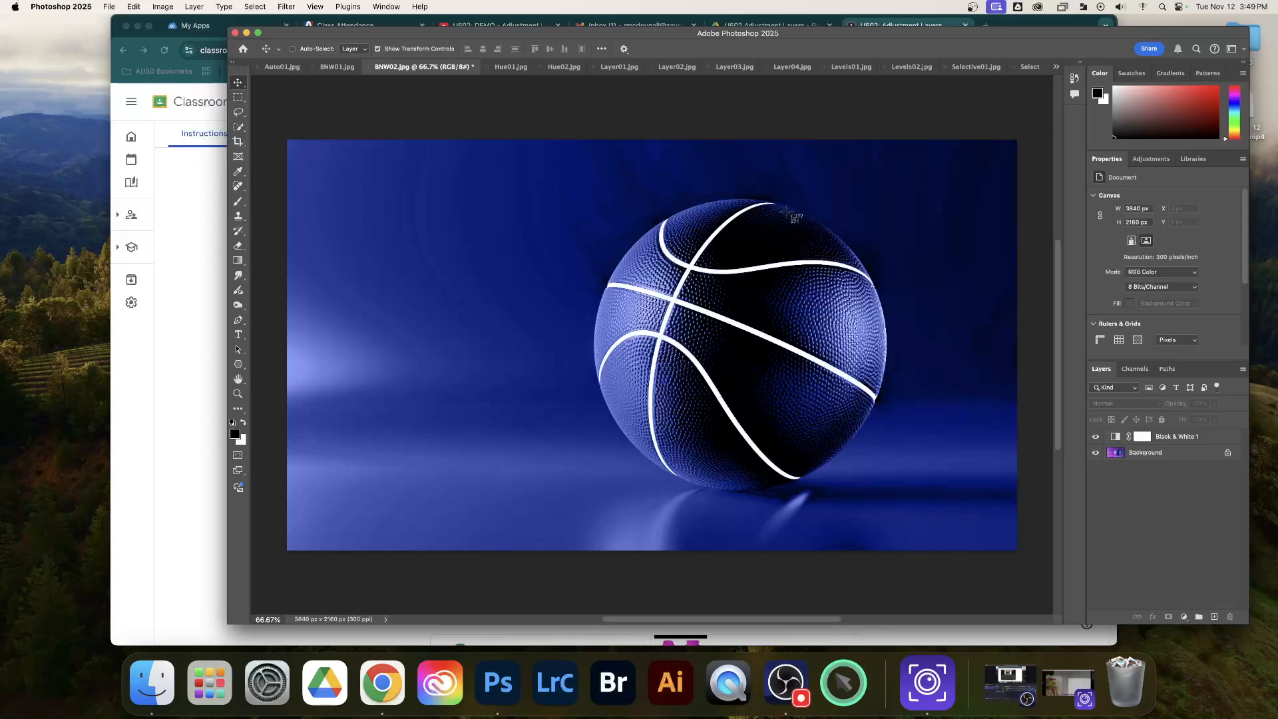
{"action": "key", "text": "space"}
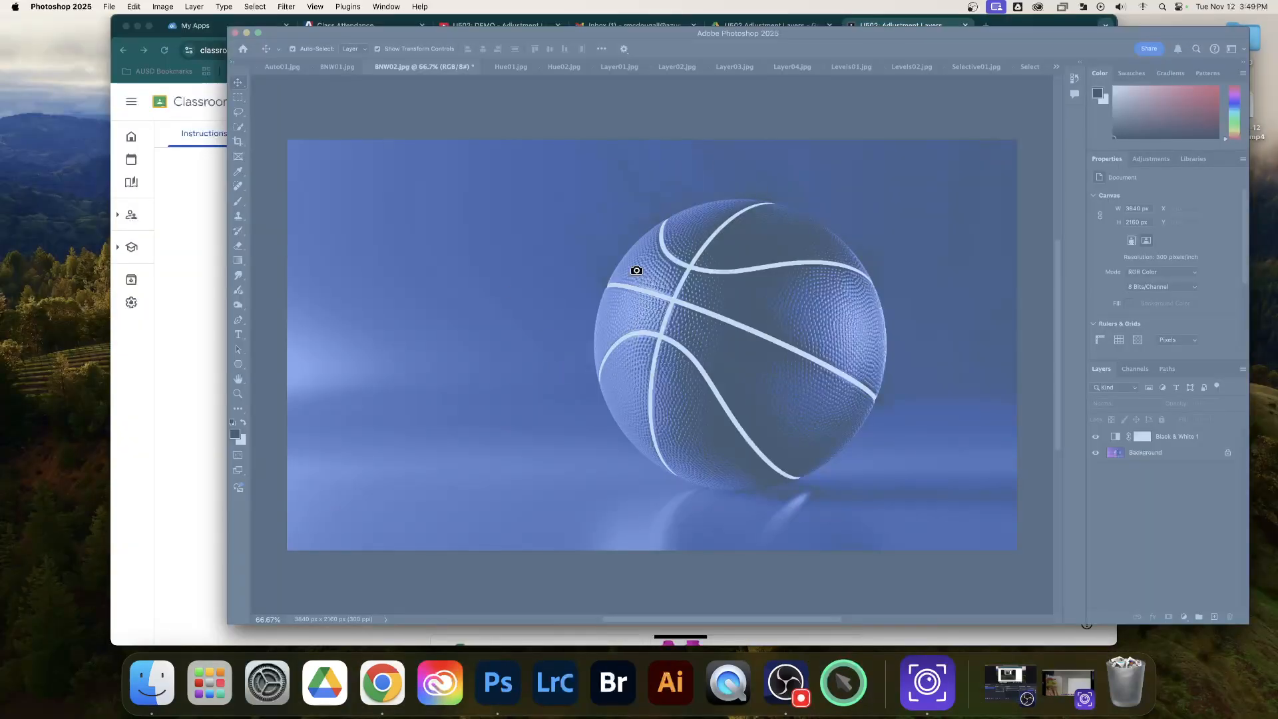
{"action": "left_click", "coordinate": [636, 270]}
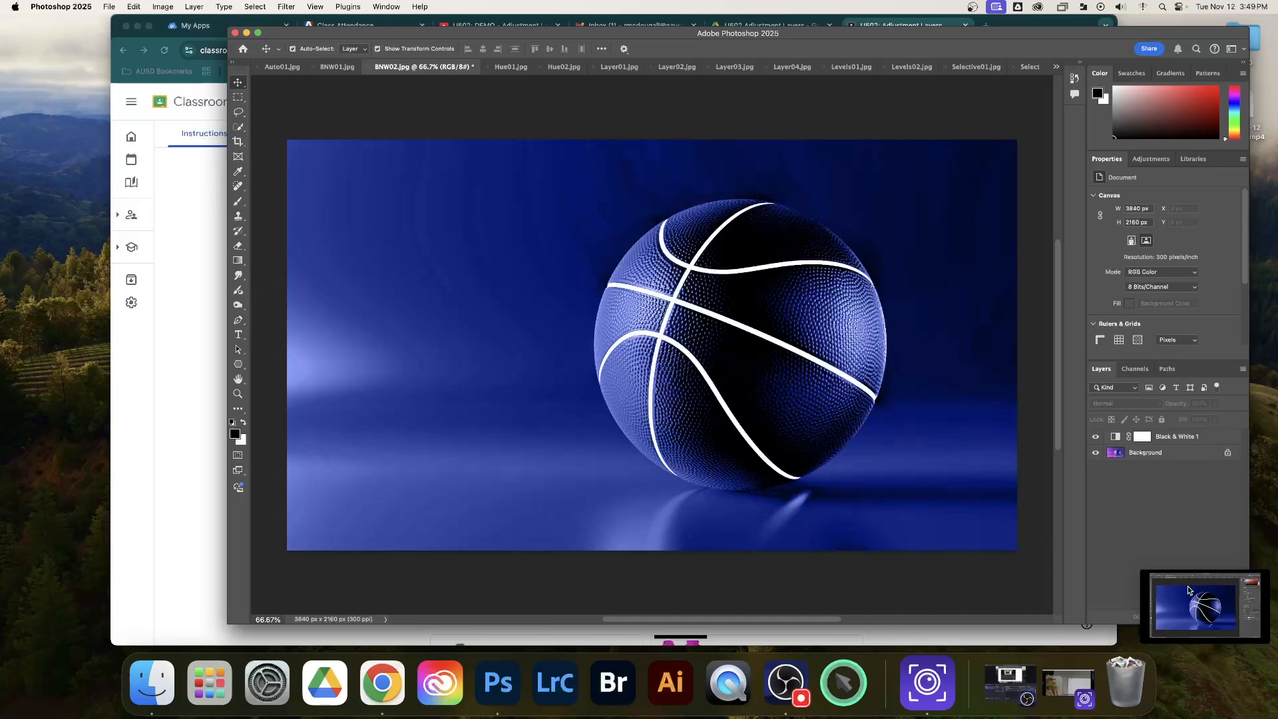
Step: Look through the Auto01.jpg, BNW01.jpg and Hue01.jpg workspaces and check the U502 assignment instructions in Chrome
{"action": "left_click", "coordinate": [277, 71]}
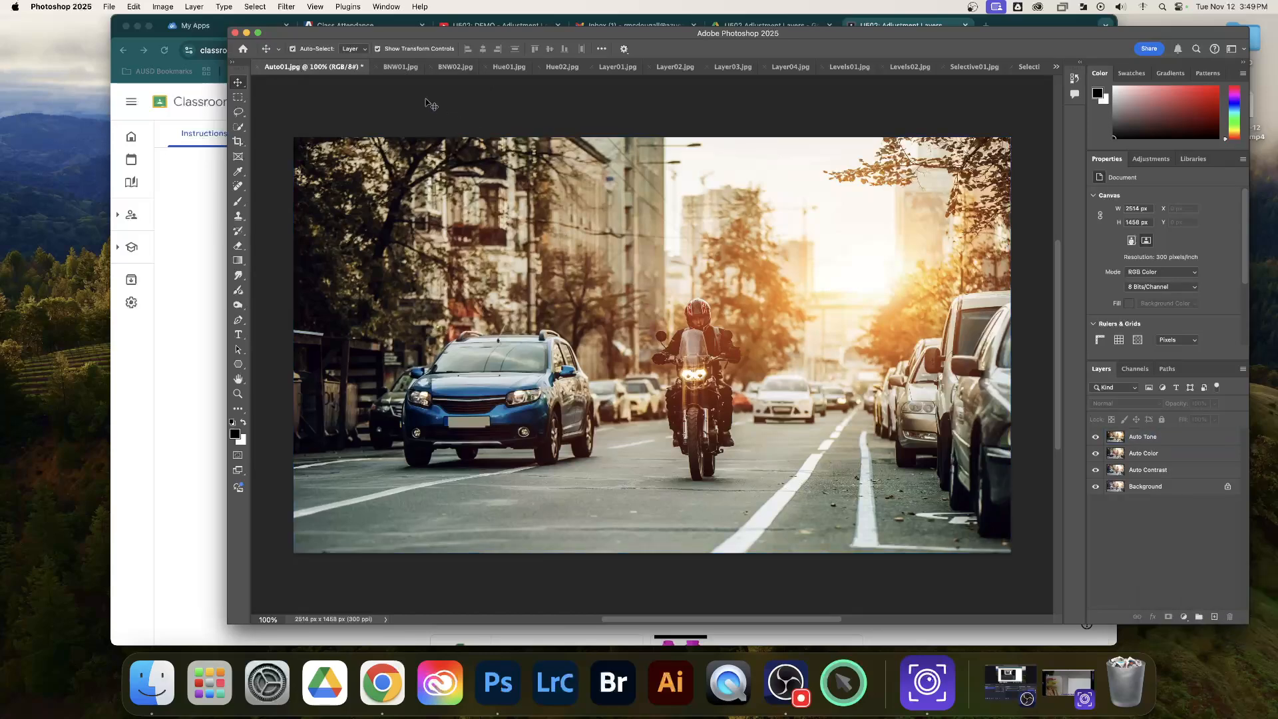
{"action": "left_click", "coordinate": [400, 67]}
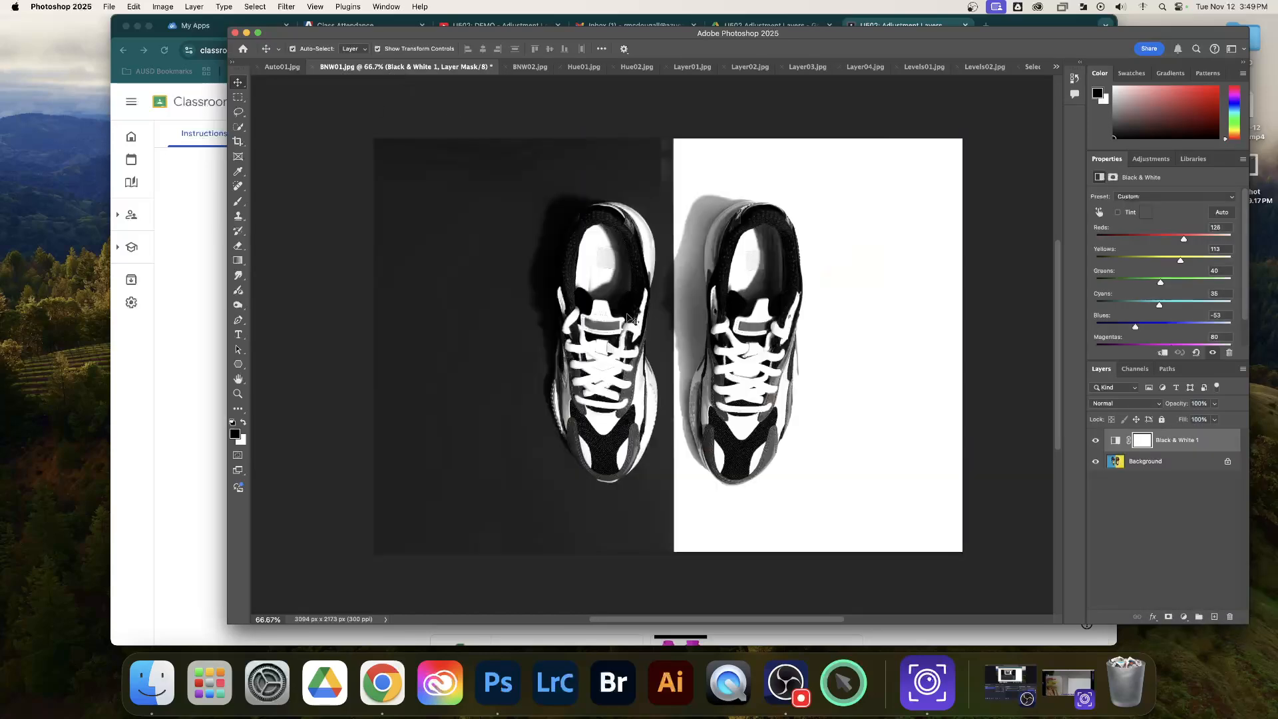
{"action": "left_click", "coordinate": [530, 67]}
{"action": "left_click", "coordinate": [501, 69]}
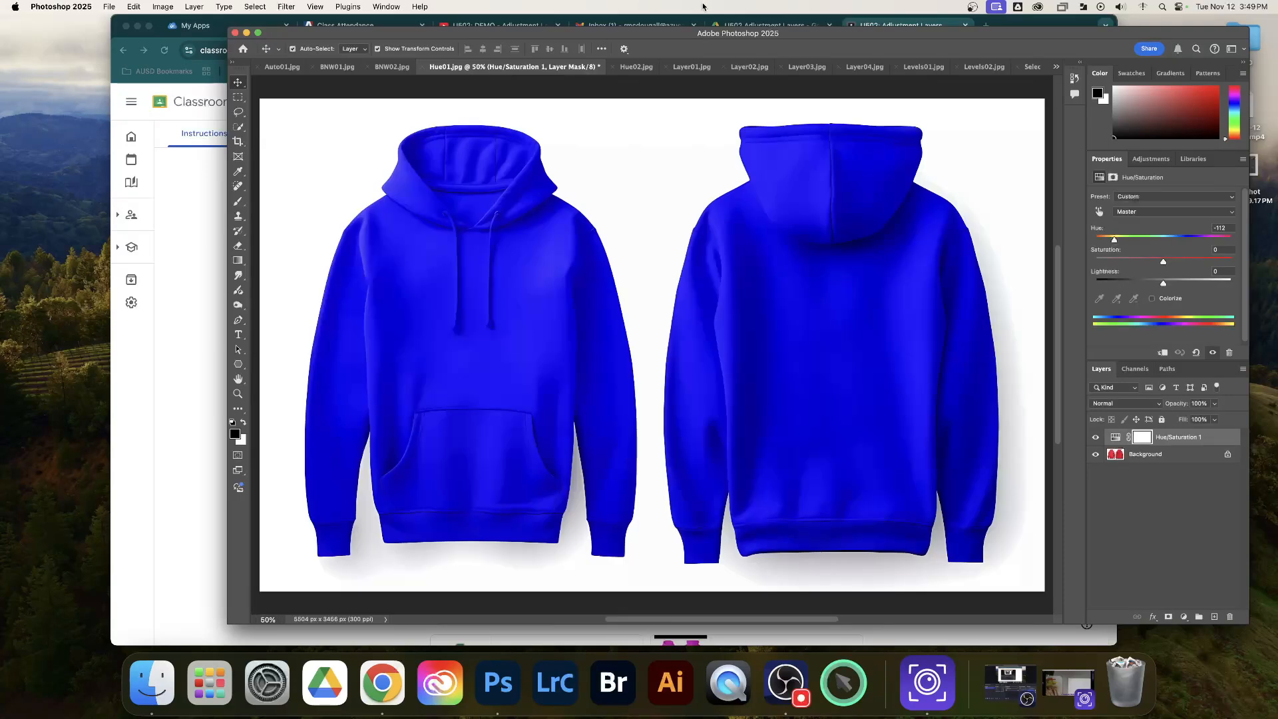
{"action": "left_click", "coordinate": [882, 23]}
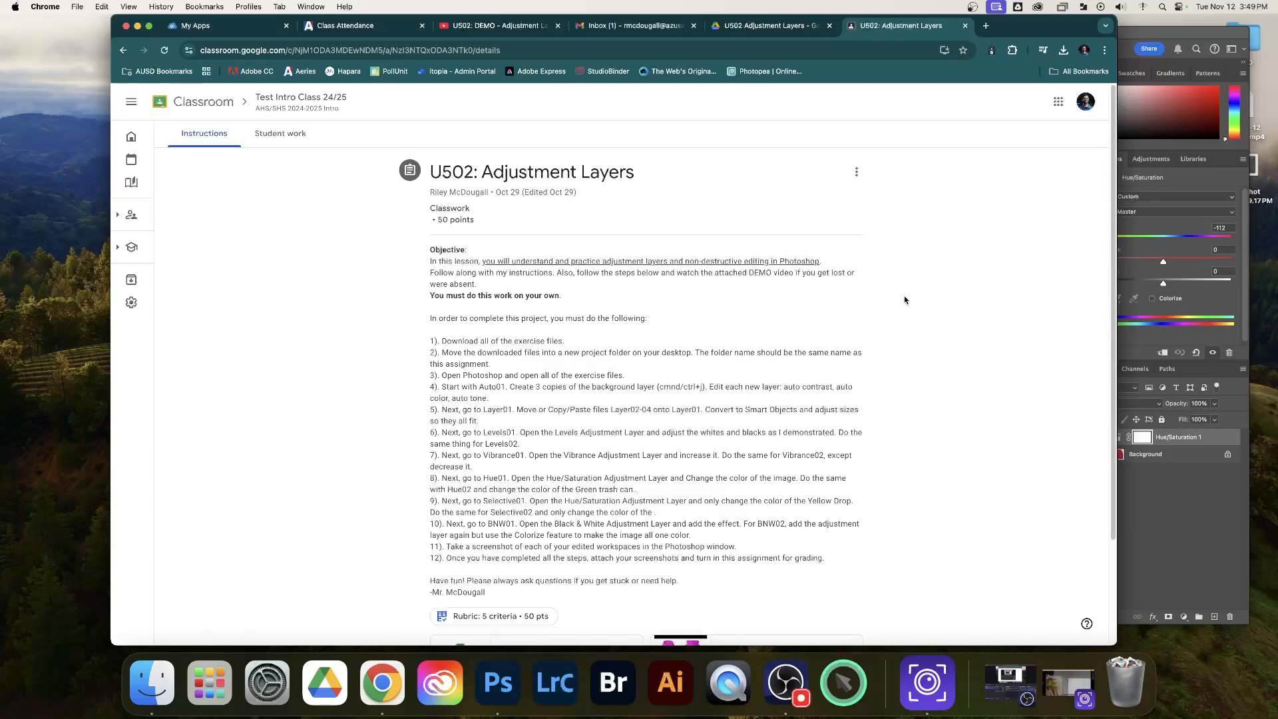
{"action": "left_click", "coordinate": [1170, 41]}
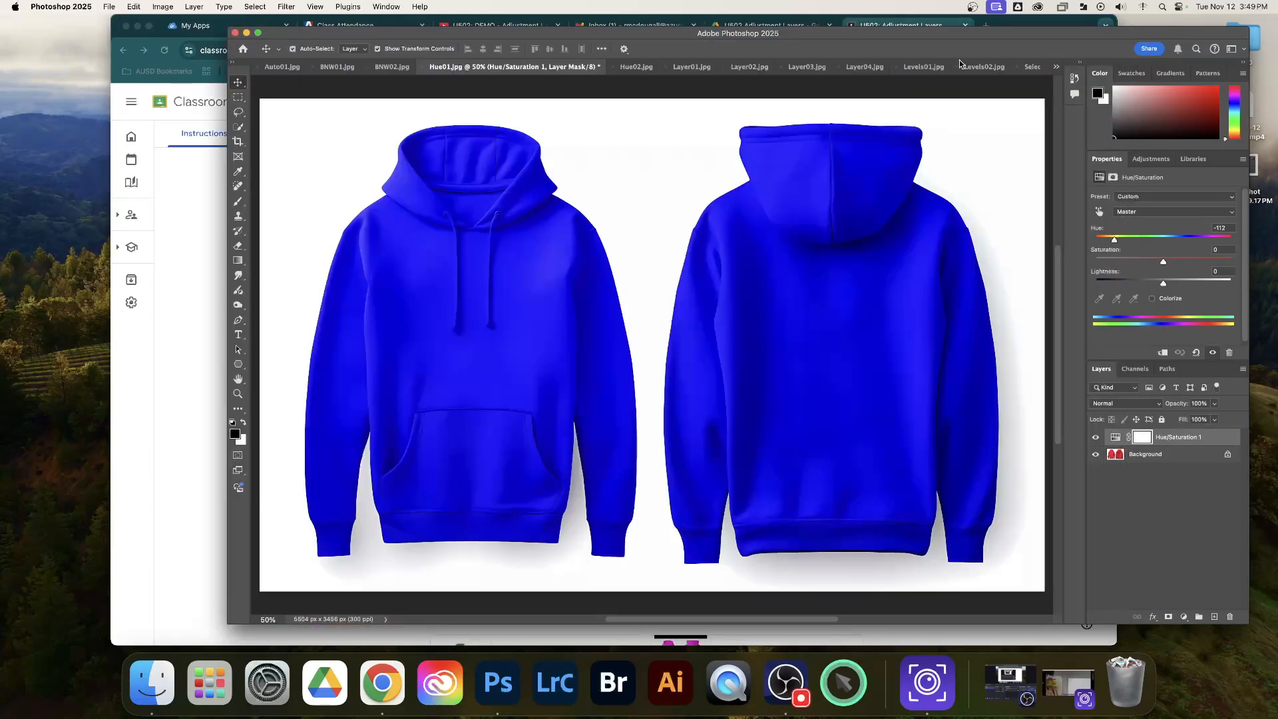
Step: Close Hue01.jpg without saving its changes and switch to the U502: Adjustment Layers assignment in Chrome
{"action": "left_click", "coordinate": [423, 69]}
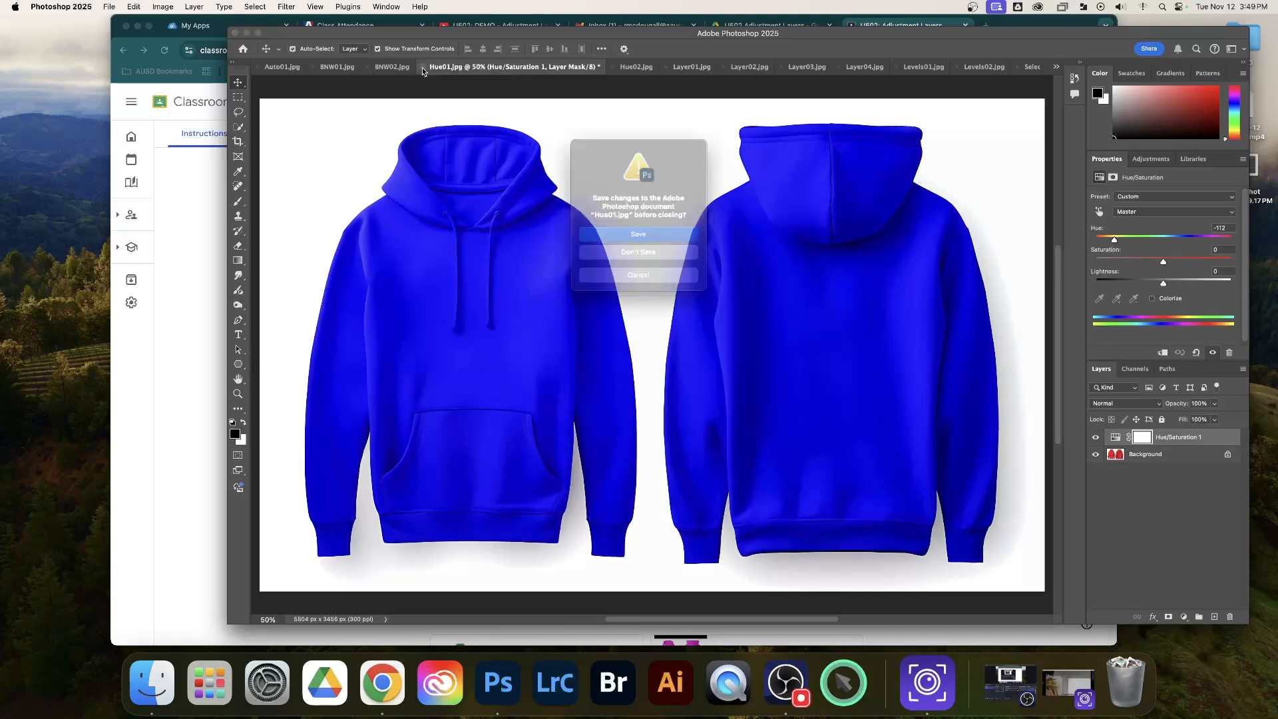
{"action": "left_click", "coordinate": [639, 260]}
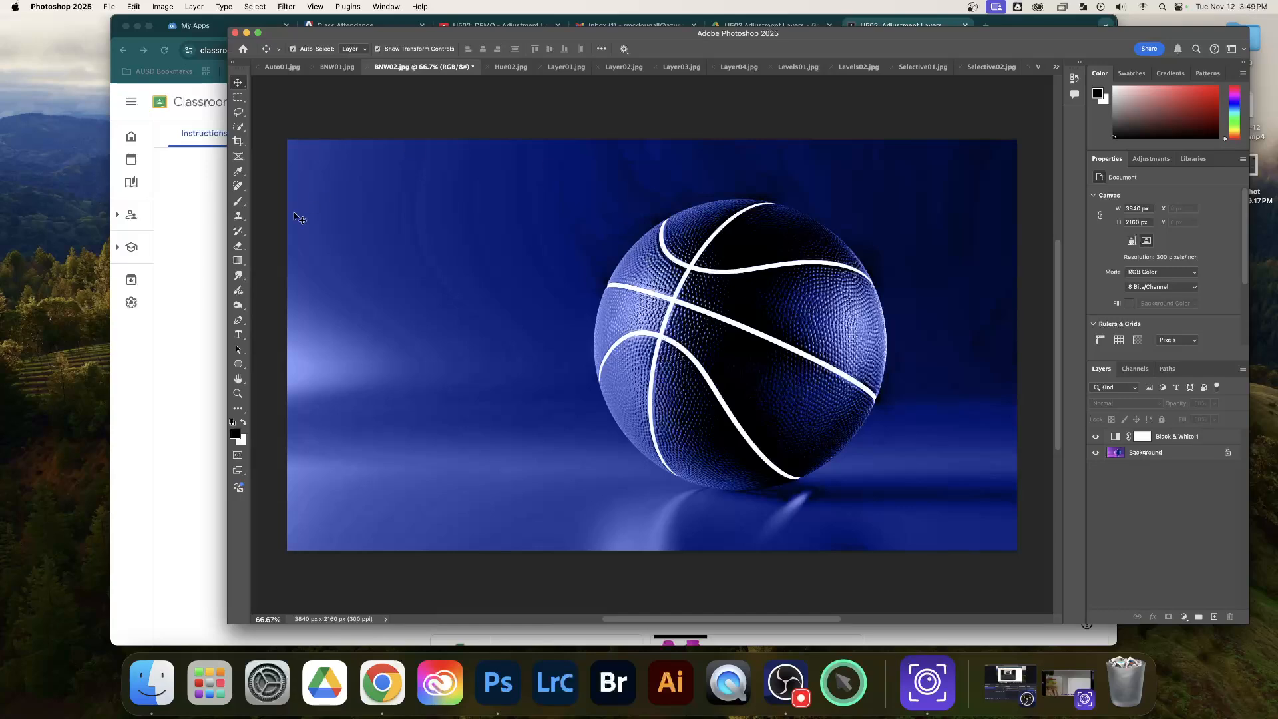
{"action": "left_click", "coordinate": [191, 233]}
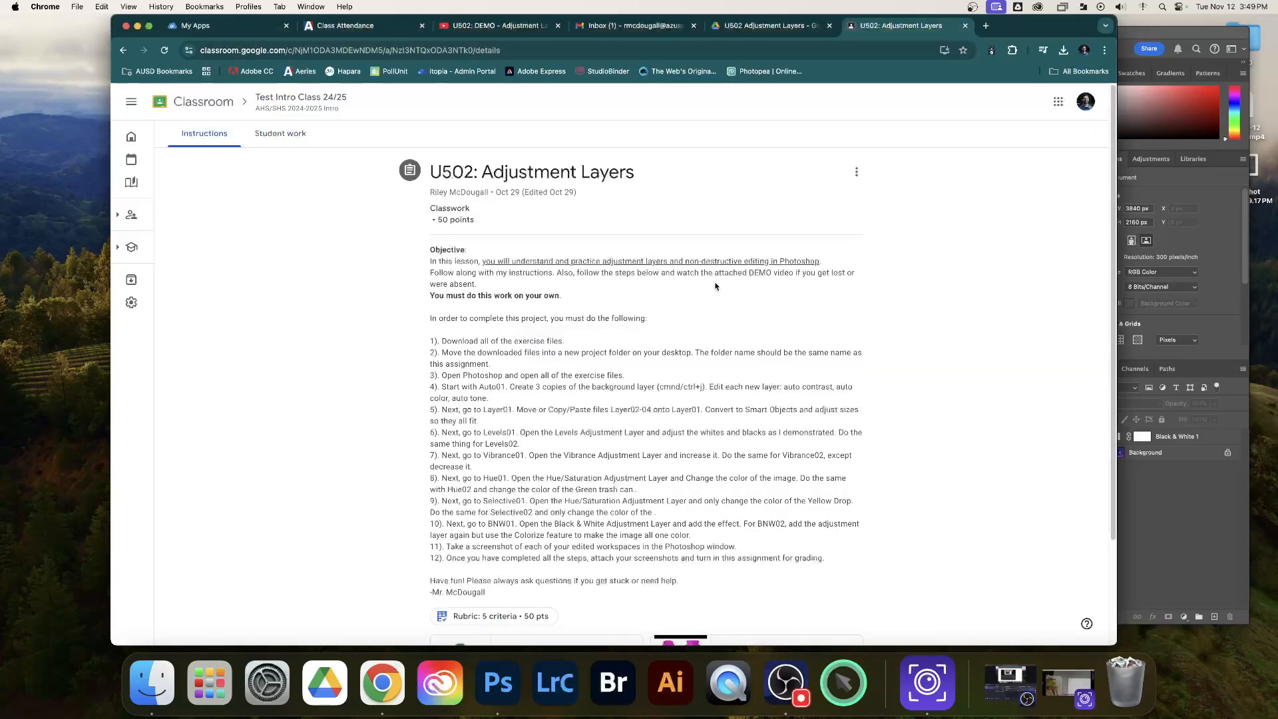